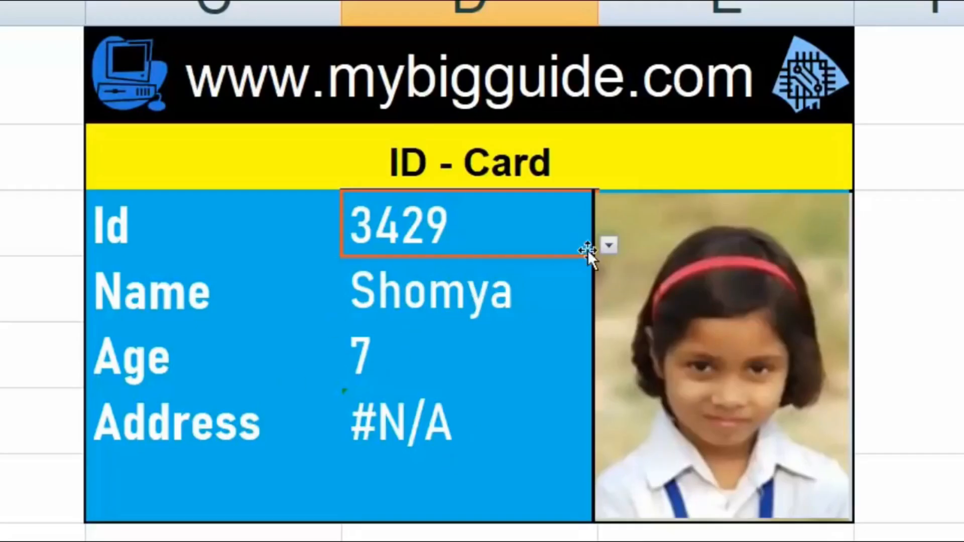
left_click(609, 245)
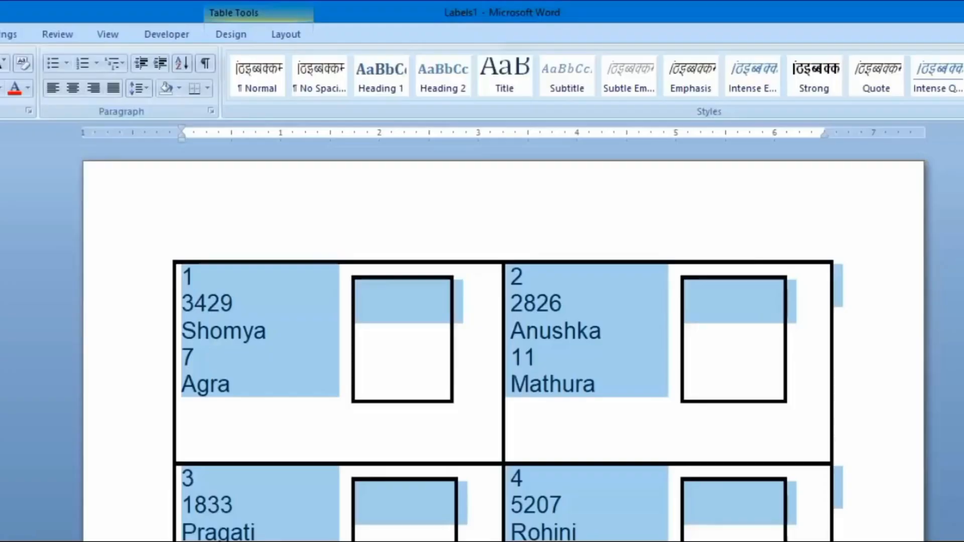
key("F9")
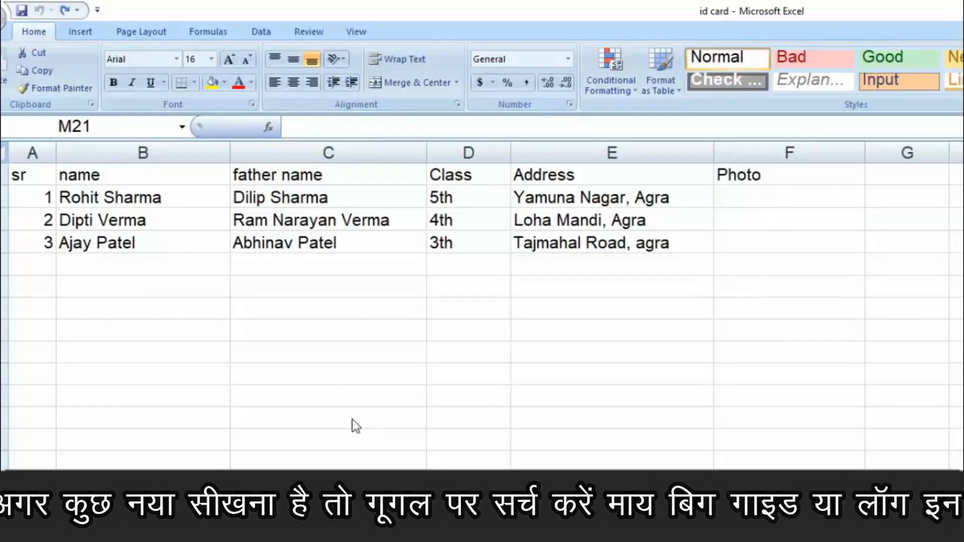
Insert the picture 20160509_100529 from the id card folder at cell F2.
left_click(86, 30)
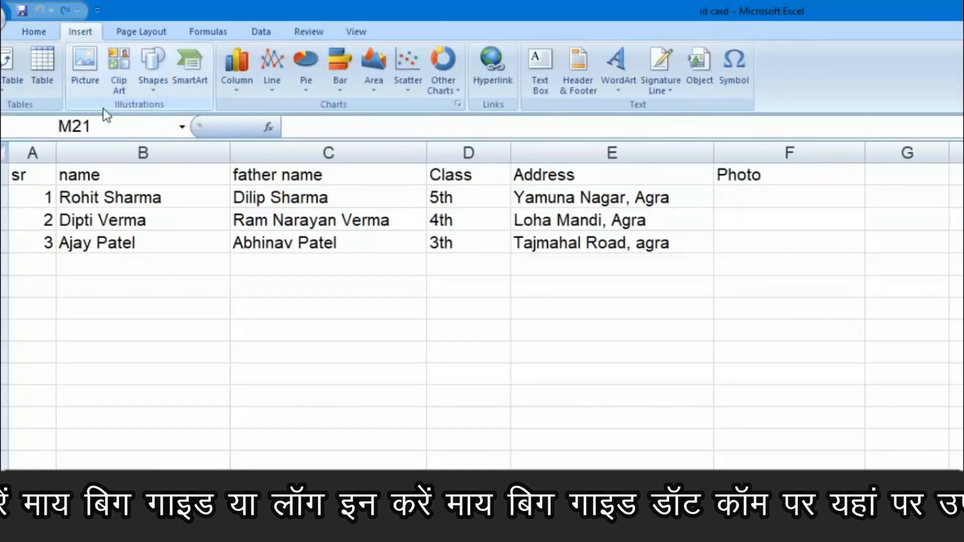
left_click(783, 199)
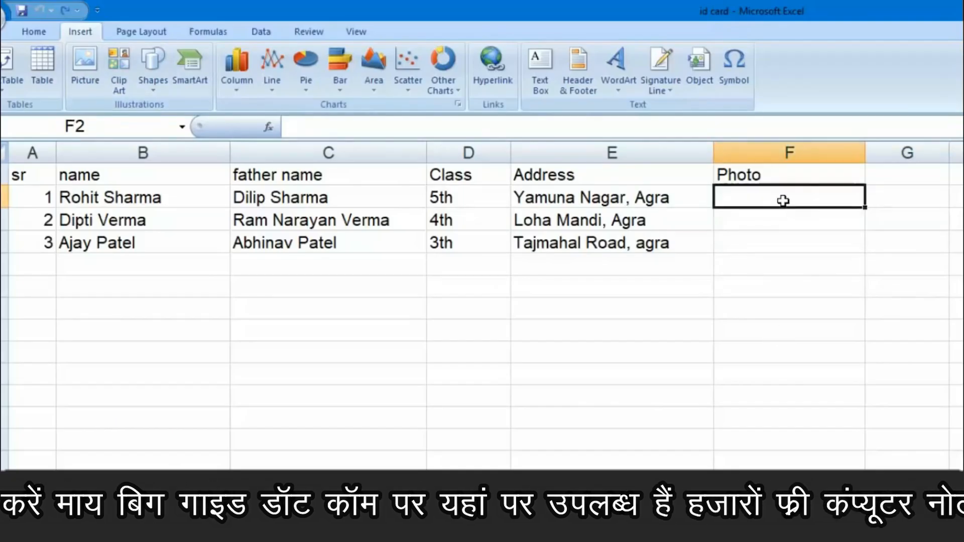
left_click(83, 71)
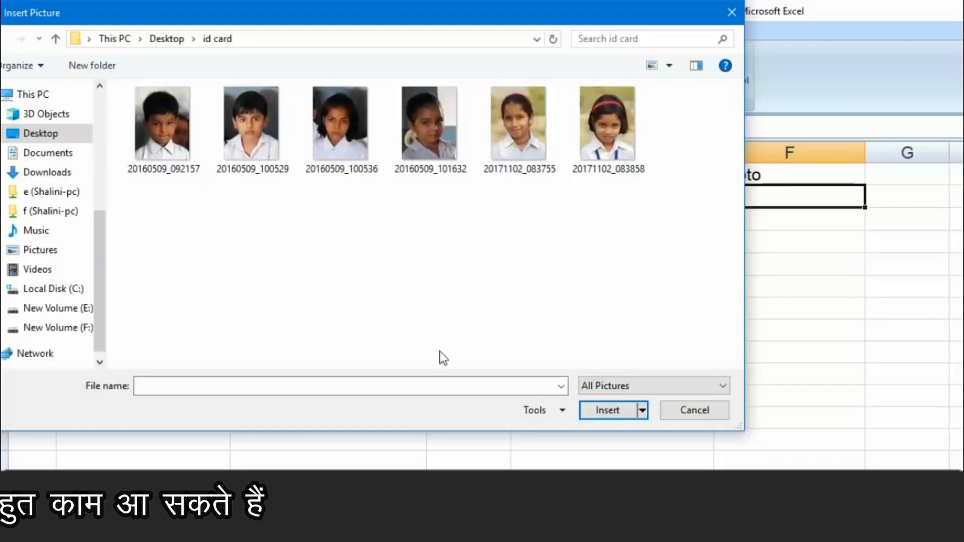
left_click(254, 120)
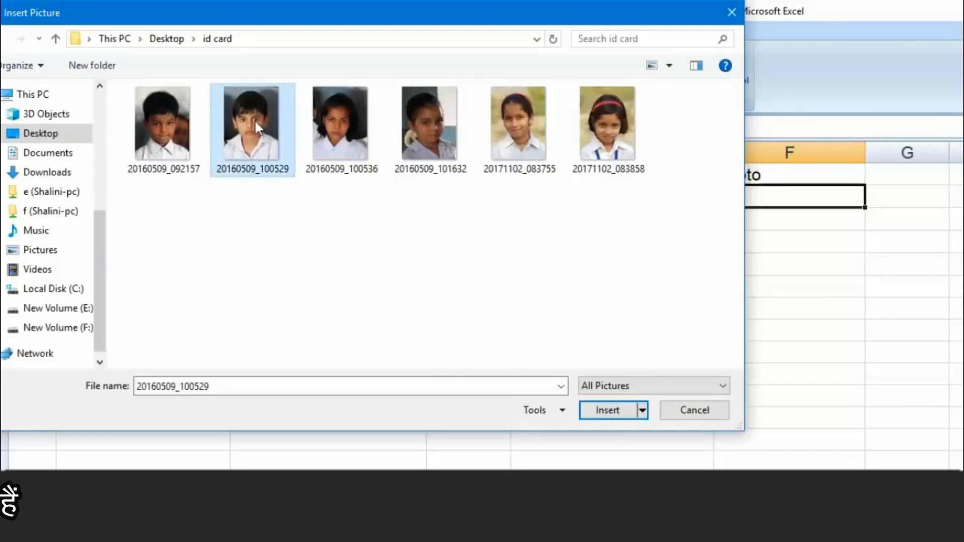
left_click(607, 410)
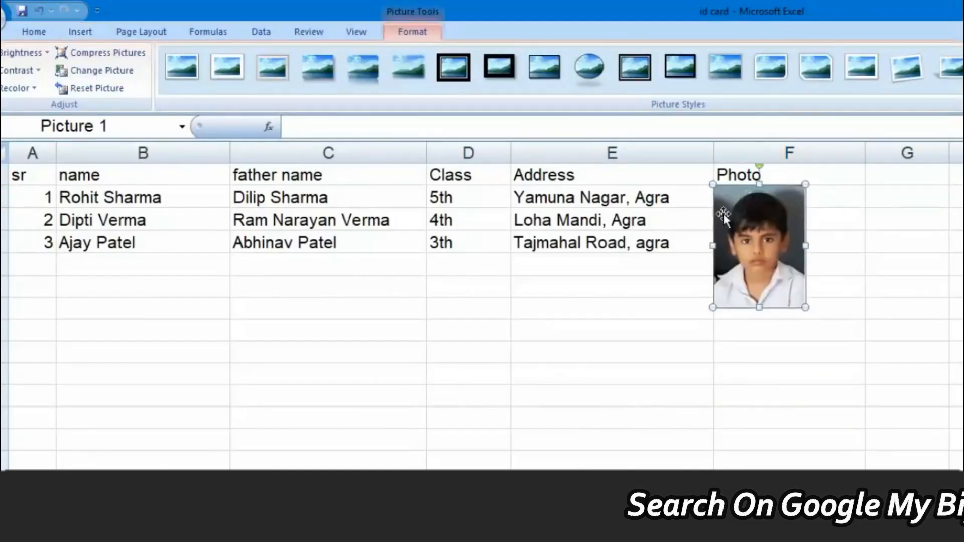
Position the inserted photo just below the Photo heading and enlarge it proportionally to reach about row 16.
mouse_move(771, 224)
left_mouse_down()
mouse_move(851, 342)
mouse_move(768, 260)
mouse_move(773, 236)
left_mouse_up()
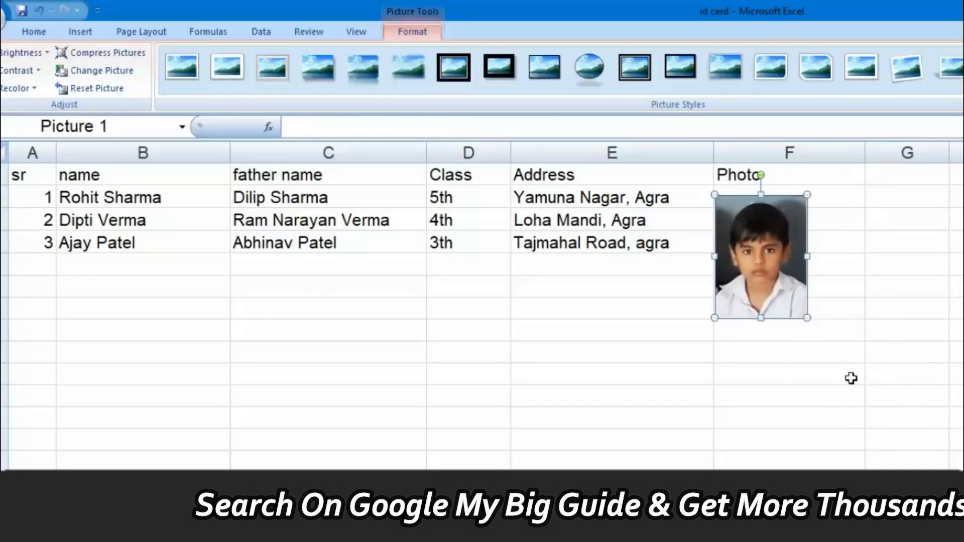
left_click_drag(783, 274, 784, 268)
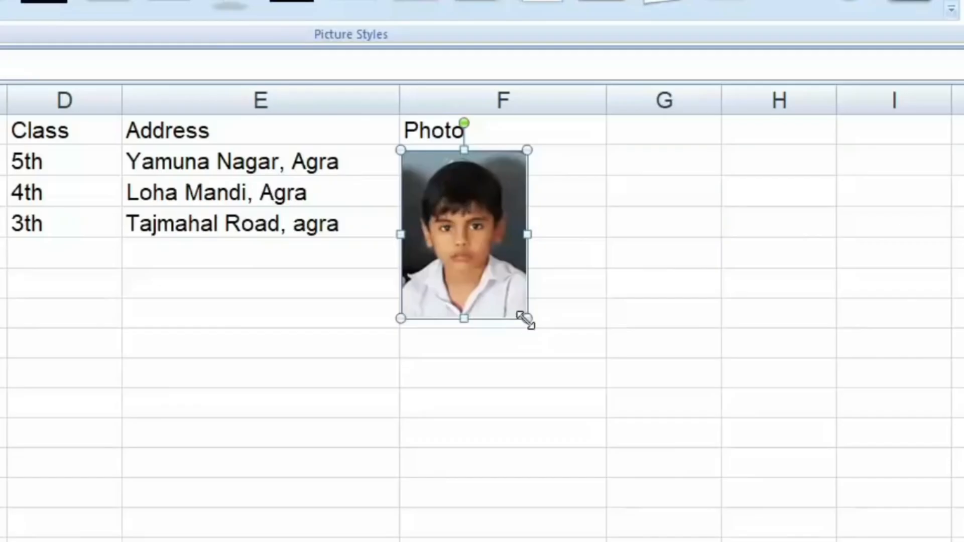
left_click_drag(806, 313, 963, 541)
left_click_drag(778, 541, 732, 536)
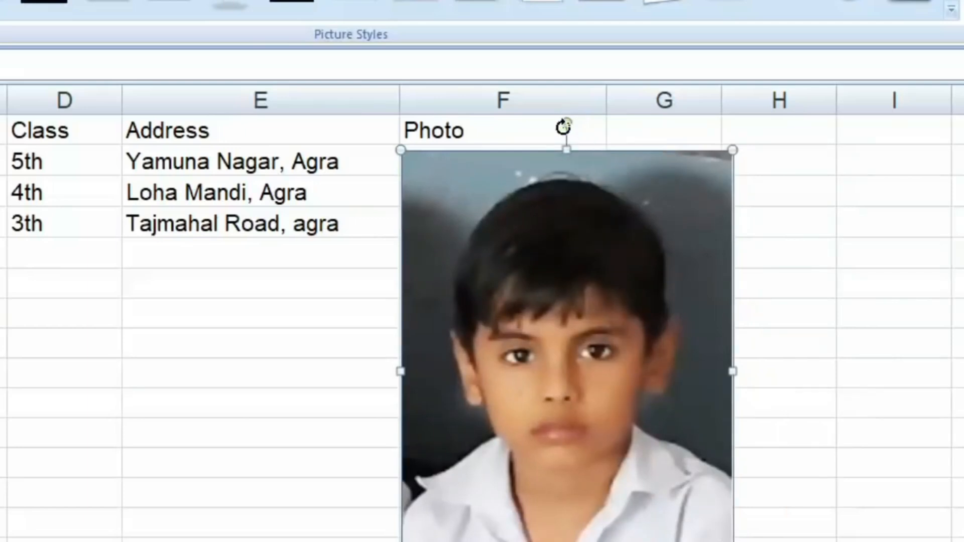
Try rotating the enlarged photo, deselect it and select it again for formatting.
left_click_drag(567, 122, 564, 176)
left_click(903, 294)
left_click(654, 291)
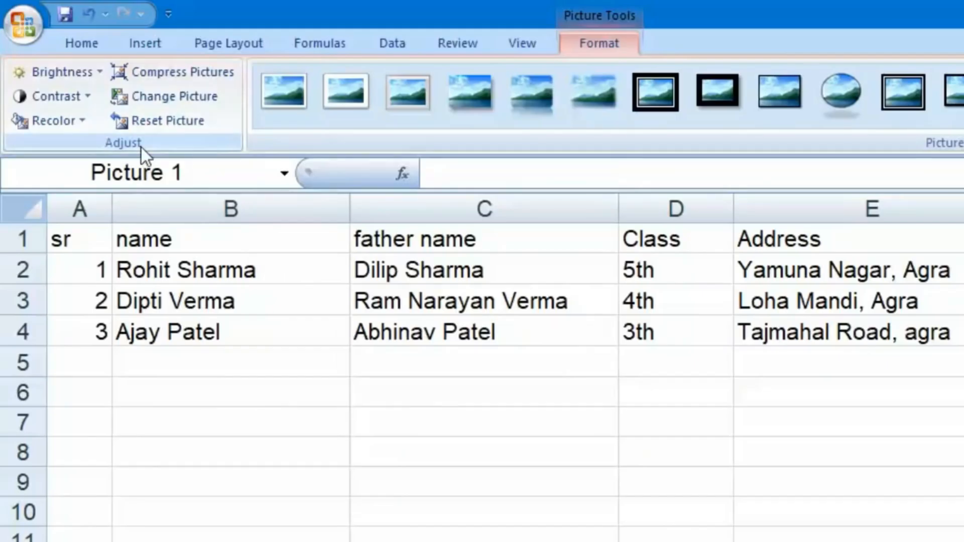
Look through the photo's brightness, contrast and recolor options without applying any of them.
left_click(81, 73)
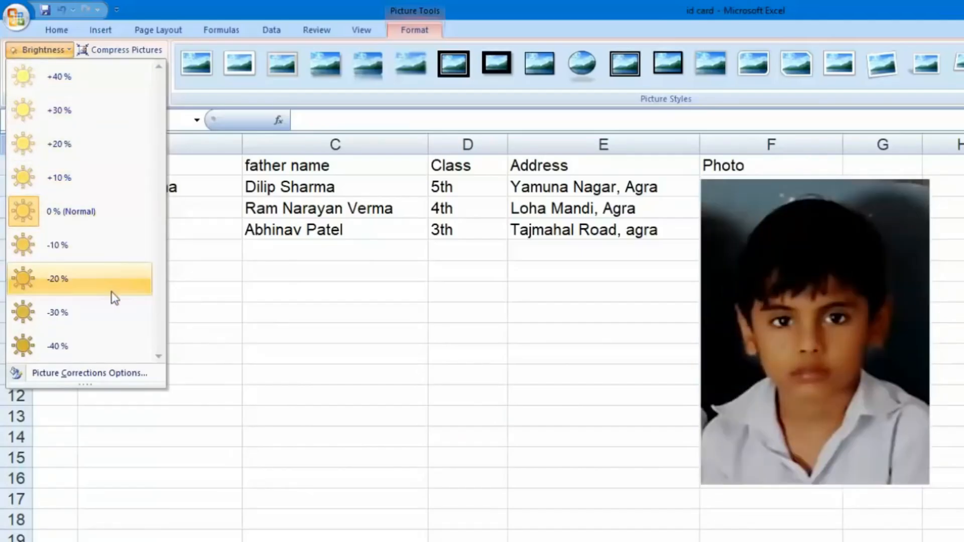
left_click(253, 296)
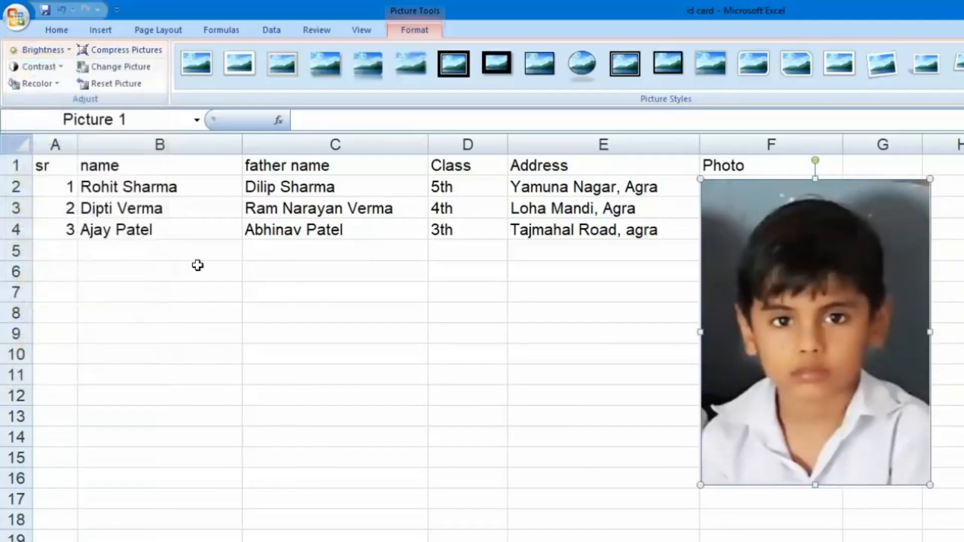
left_click(55, 73)
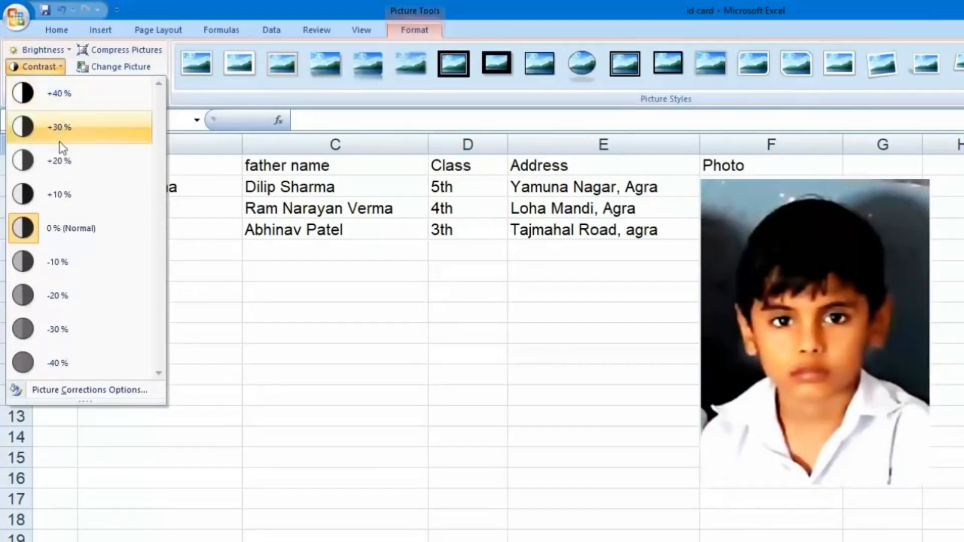
left_click(245, 351)
left_click(52, 86)
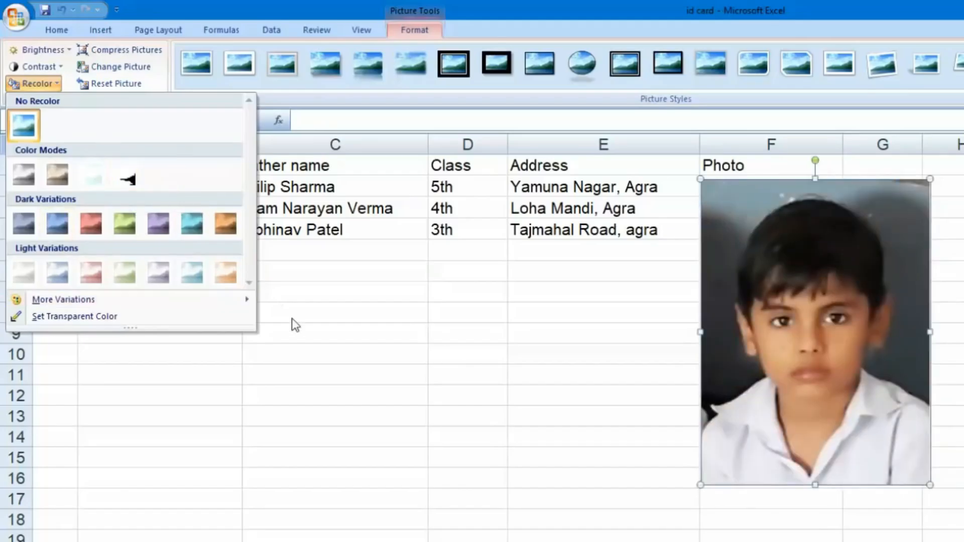
left_click(292, 319)
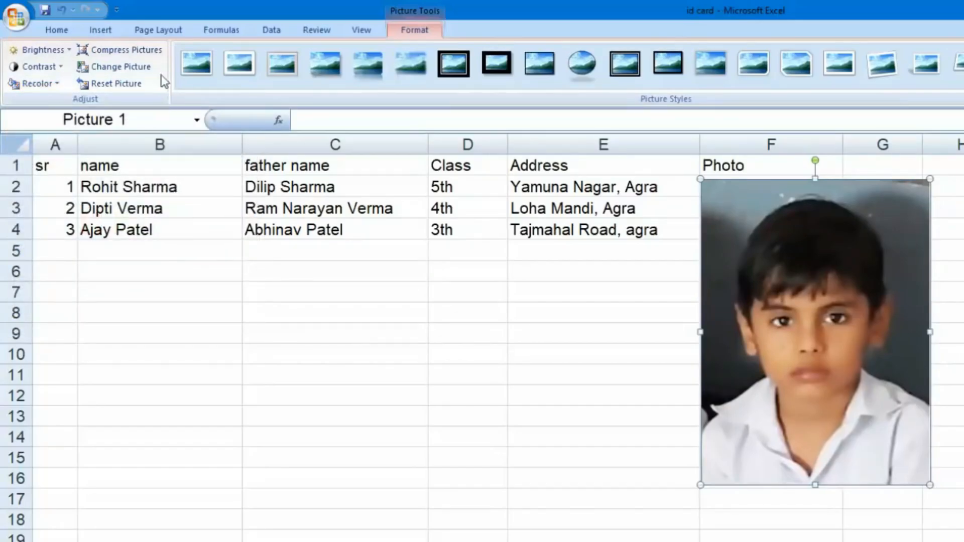
Compress the workbook's pictures with the target output set to E-mail (96 ppi).
left_click(157, 51)
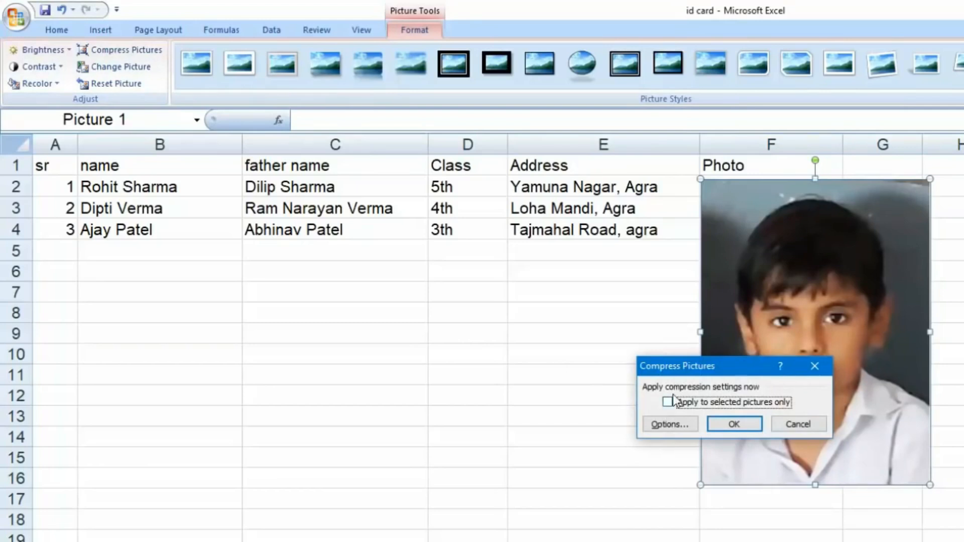
left_click(694, 431)
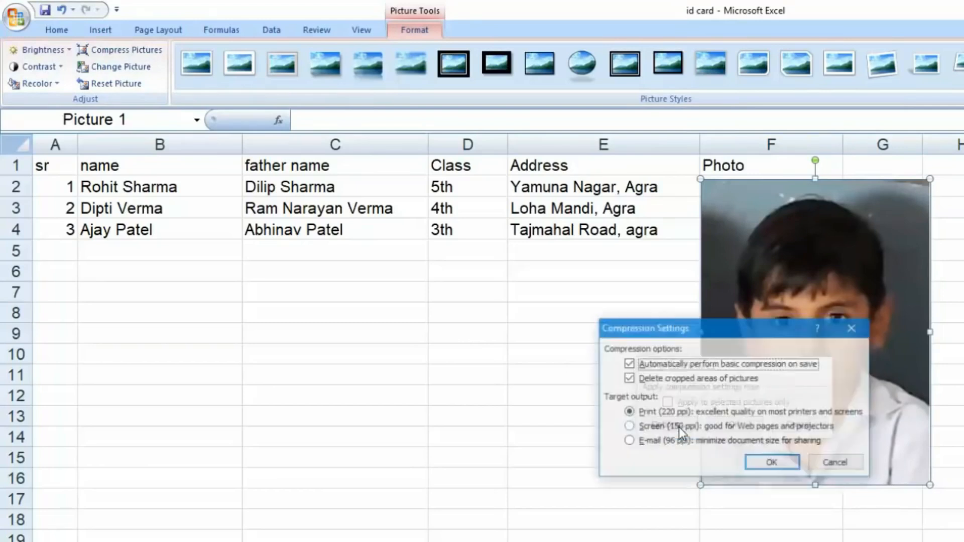
left_click_drag(736, 337, 405, 219)
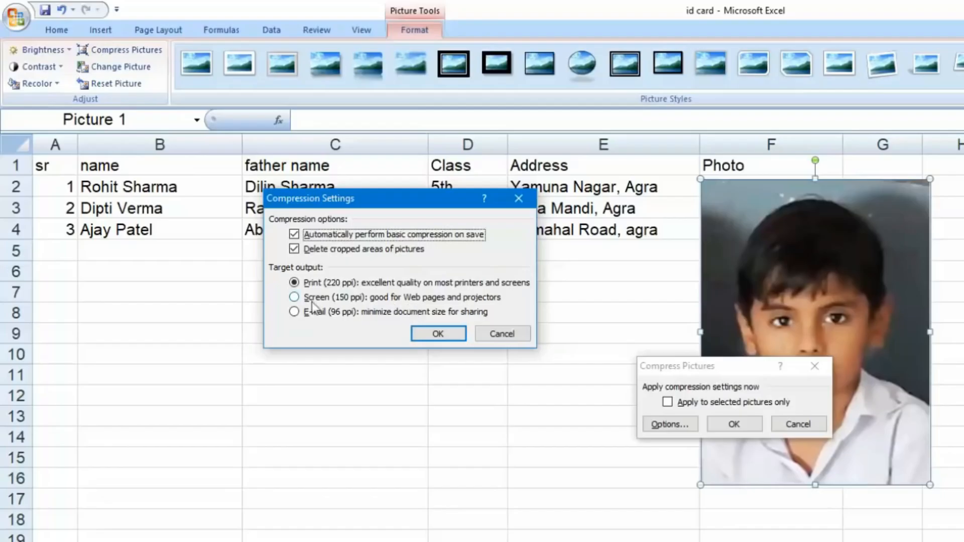
left_click(292, 301)
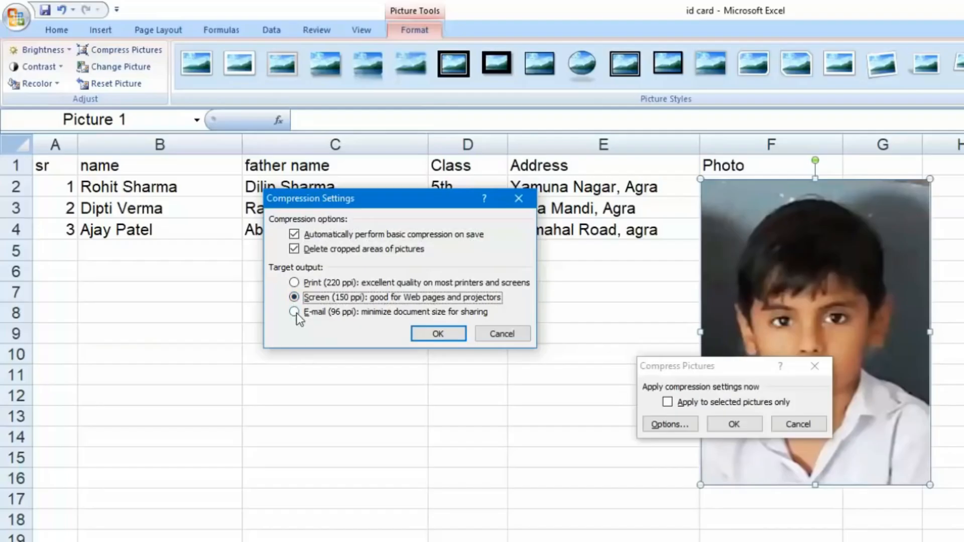
left_click(295, 312)
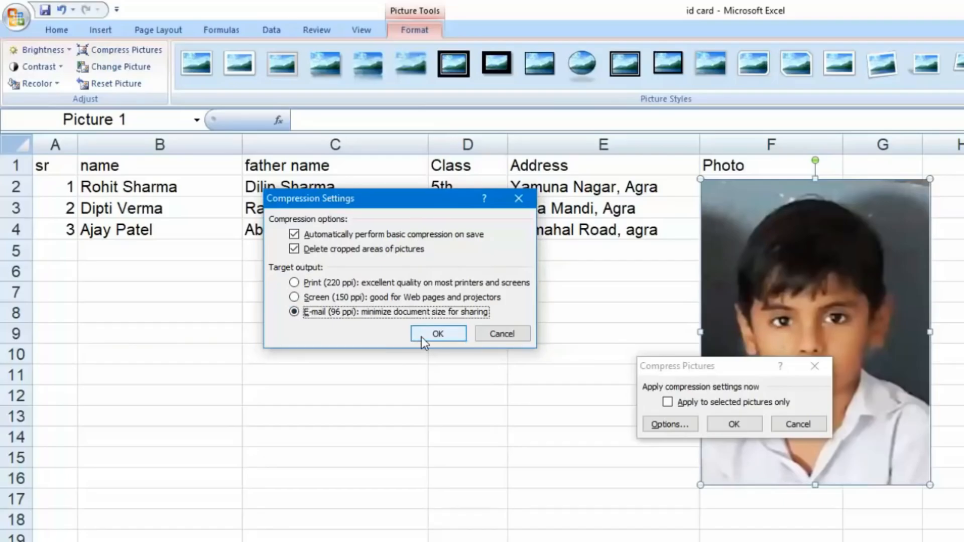
left_click(437, 333)
left_click(734, 424)
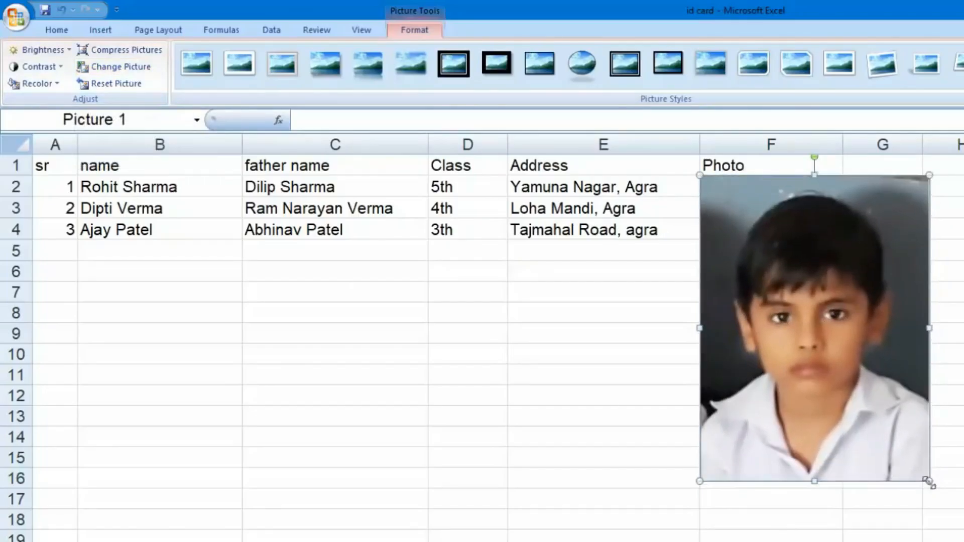
Shrink the photo proportionally to end at about row 11 and replace its image with 20171102_083858.
left_click_drag(929, 481, 848, 374)
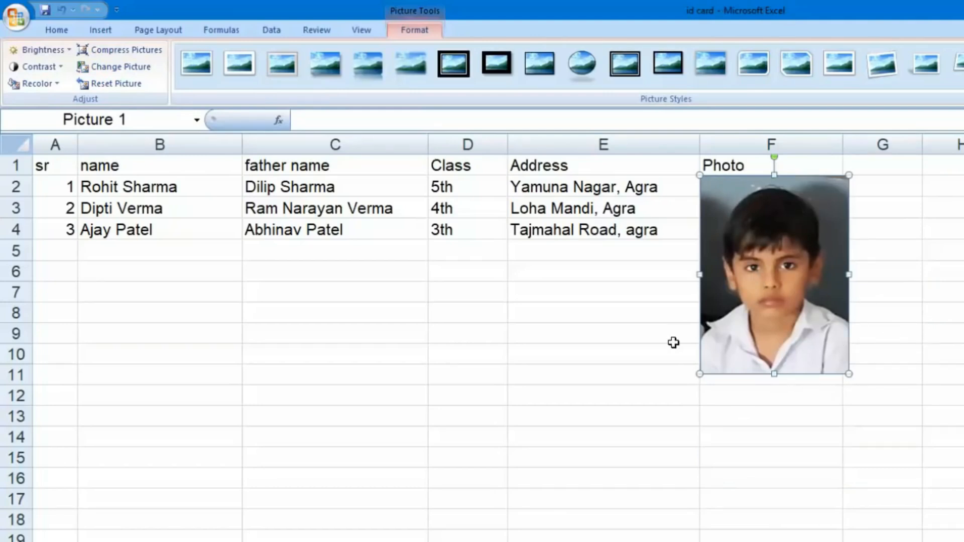
left_click(122, 71)
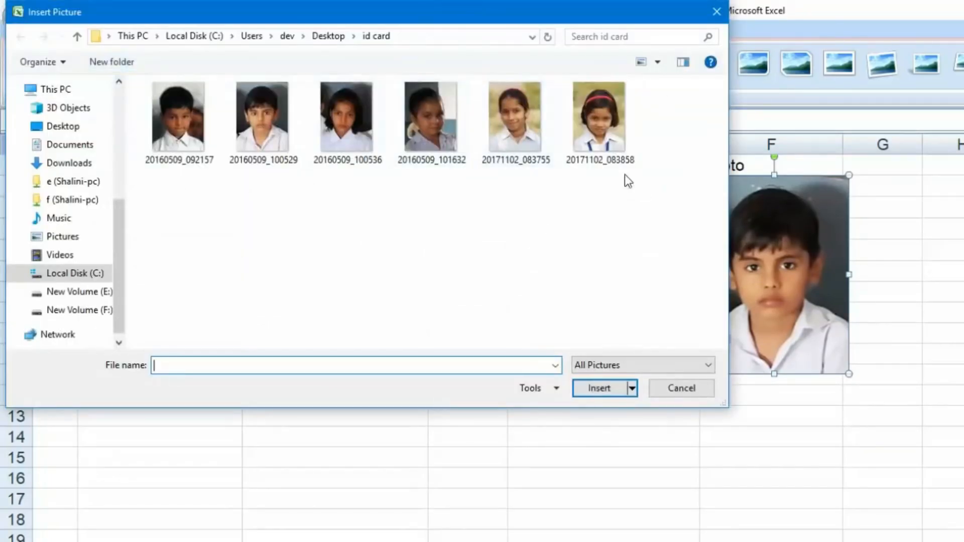
left_click(622, 125)
left_click(607, 384)
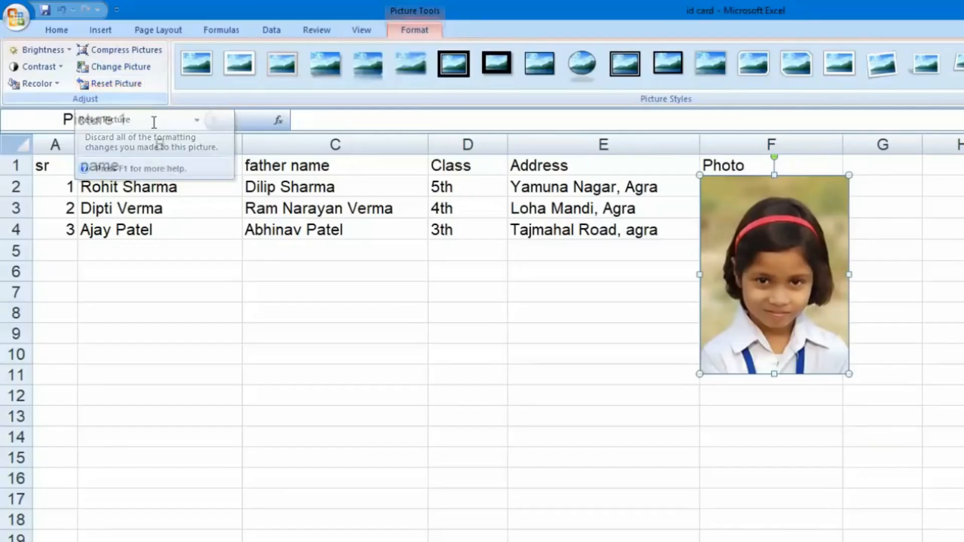
Try +30 % brightness, a grayscale recolor and -20 % contrast on the photo, and reset the picture.
left_click(62, 53)
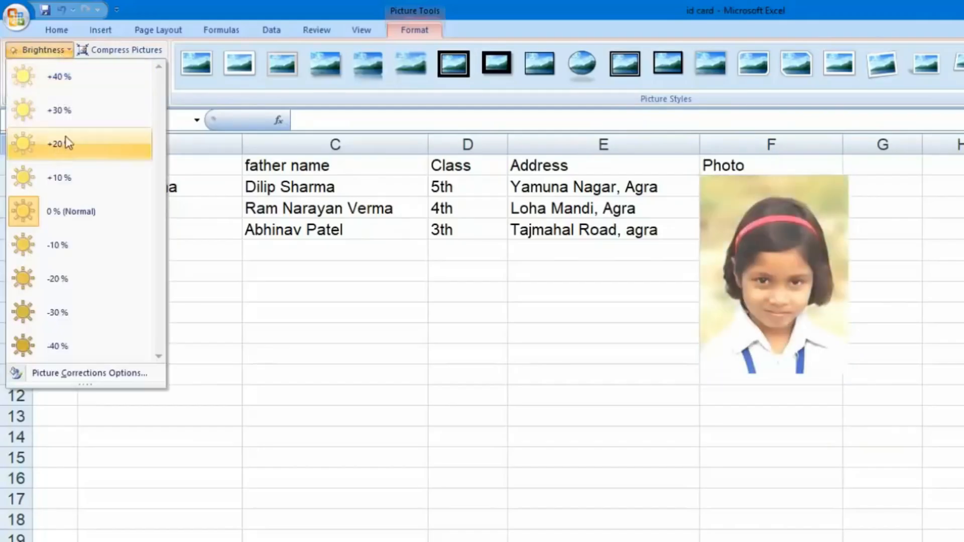
left_click(84, 111)
left_click(40, 83)
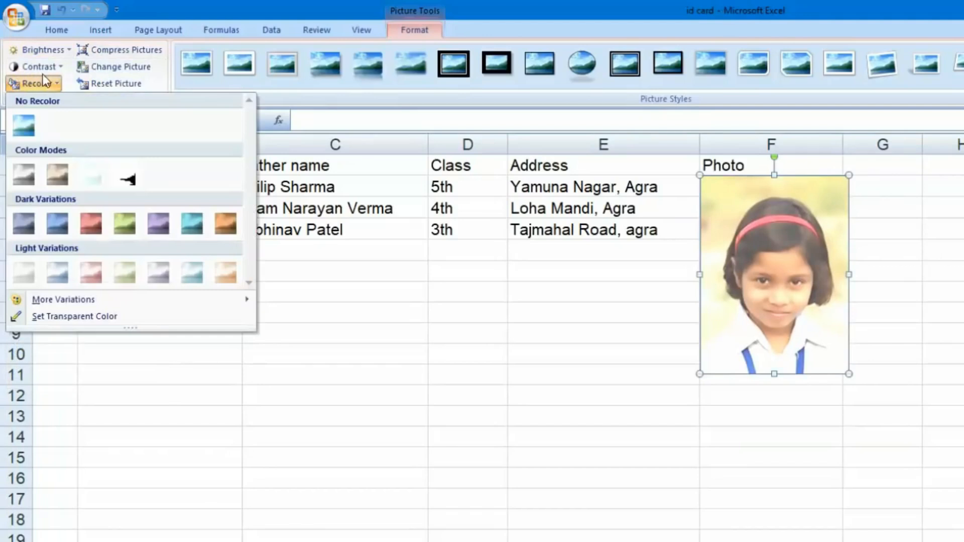
left_click(24, 174)
left_click(52, 68)
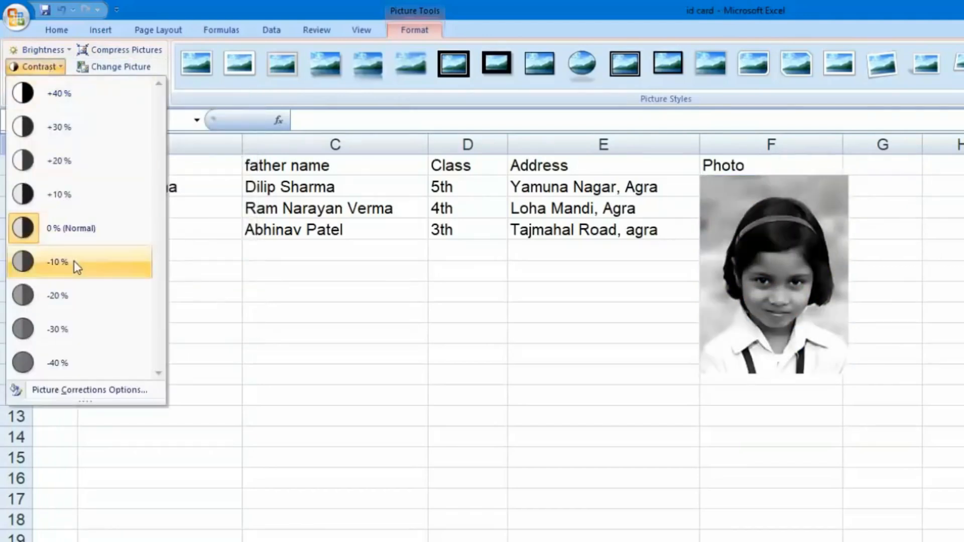
left_click(86, 289)
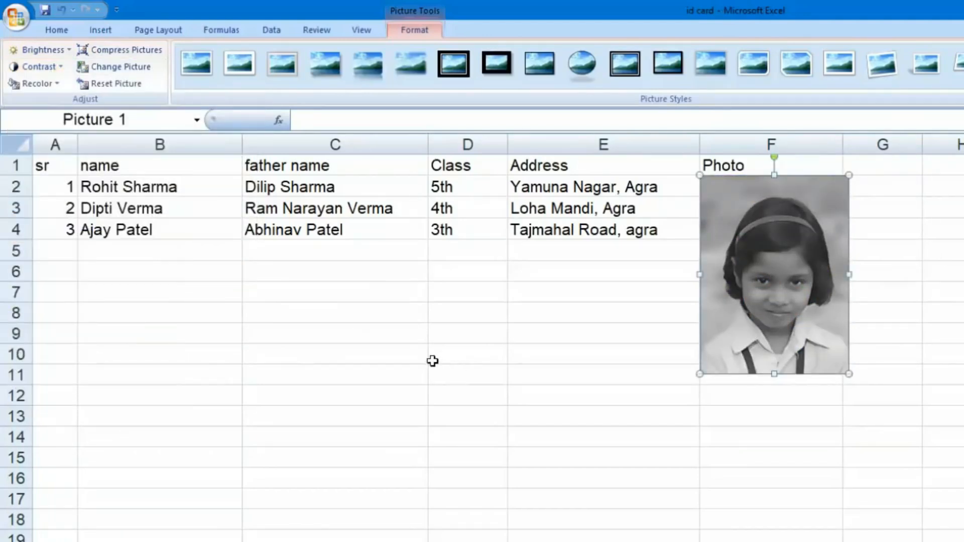
left_click(136, 89)
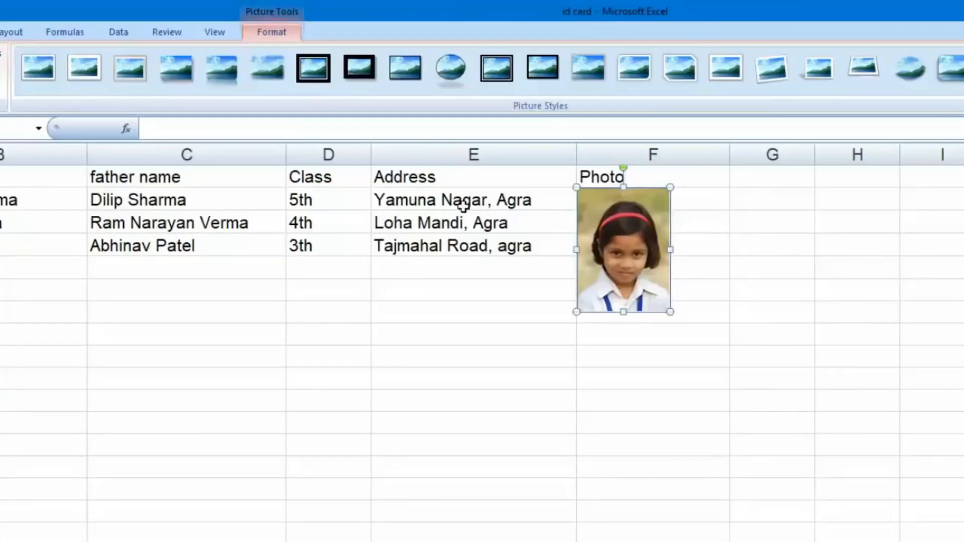
Enlarge the photo over columns E and F and try oval and white-framed picture styles, ending with a thick black rectangular frame.
left_click(450, 73)
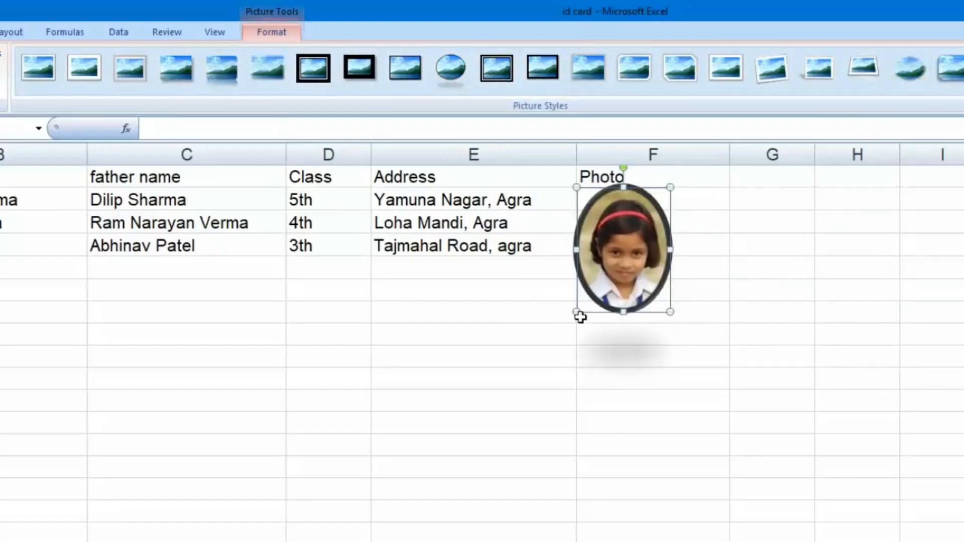
left_click_drag(577, 312, 461, 466)
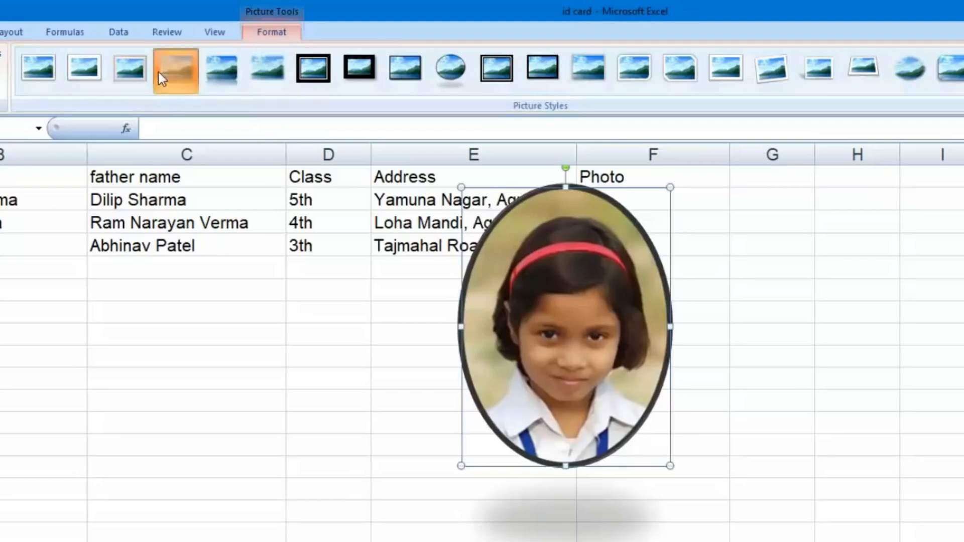
left_click(86, 79)
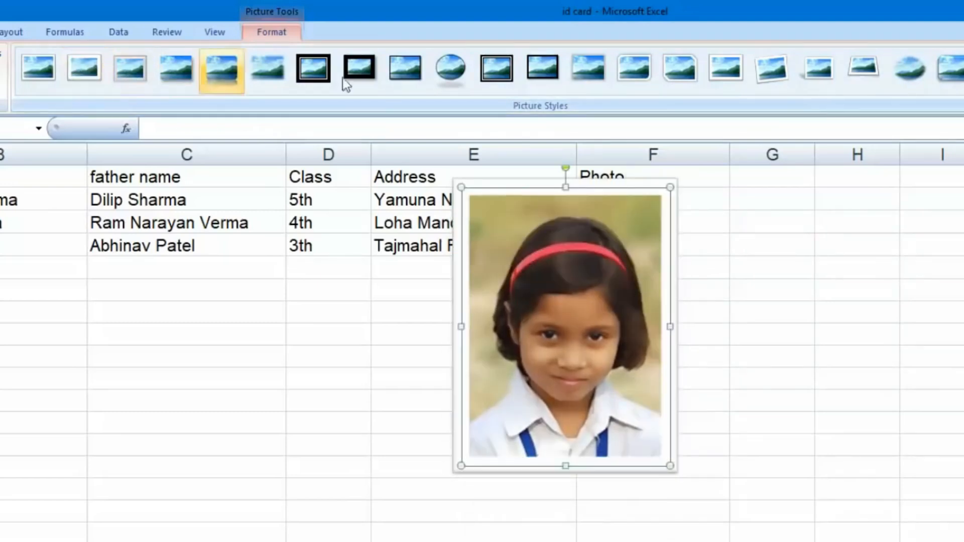
left_click(963, 88)
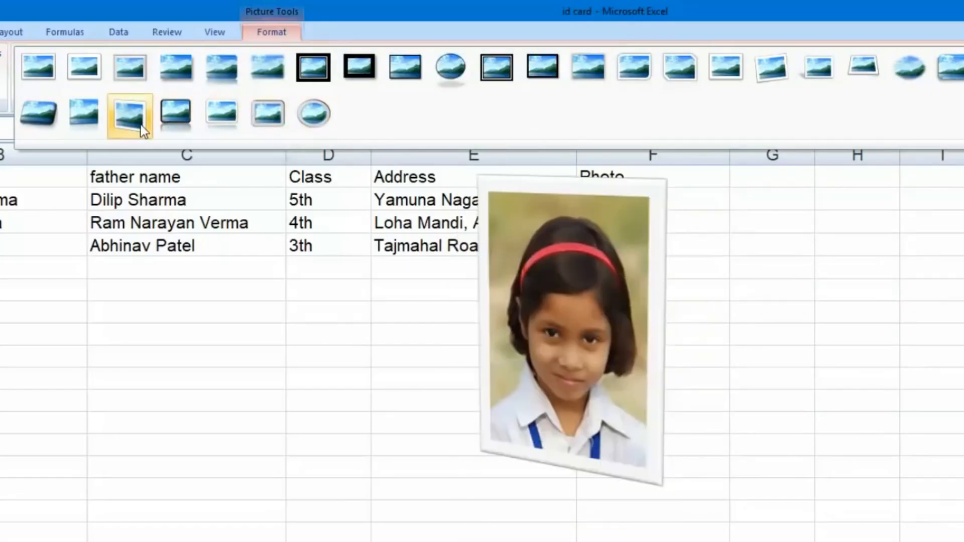
key("Escape")
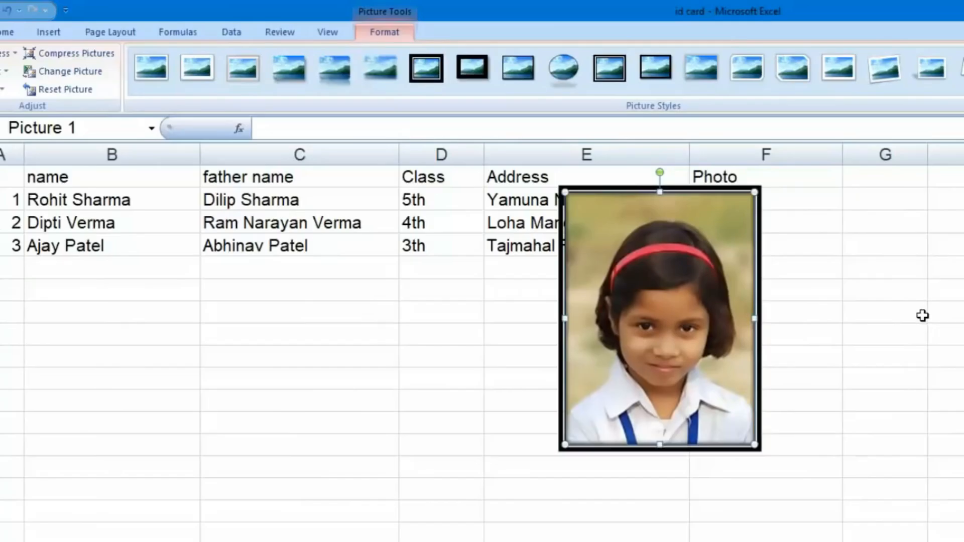
Reset the photo's formatting and enlarge it proportionally to end at about row 10.
left_click(69, 91)
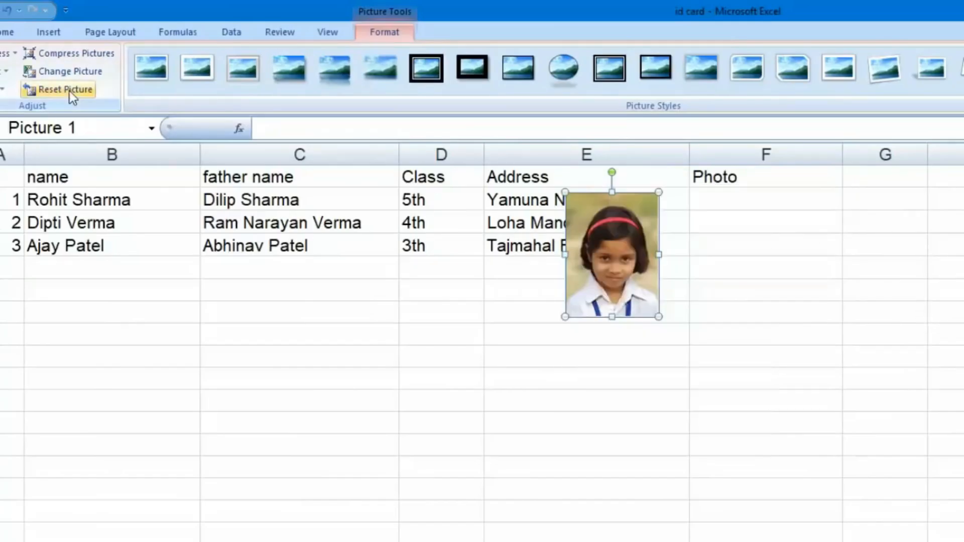
left_click_drag(660, 317, 702, 374)
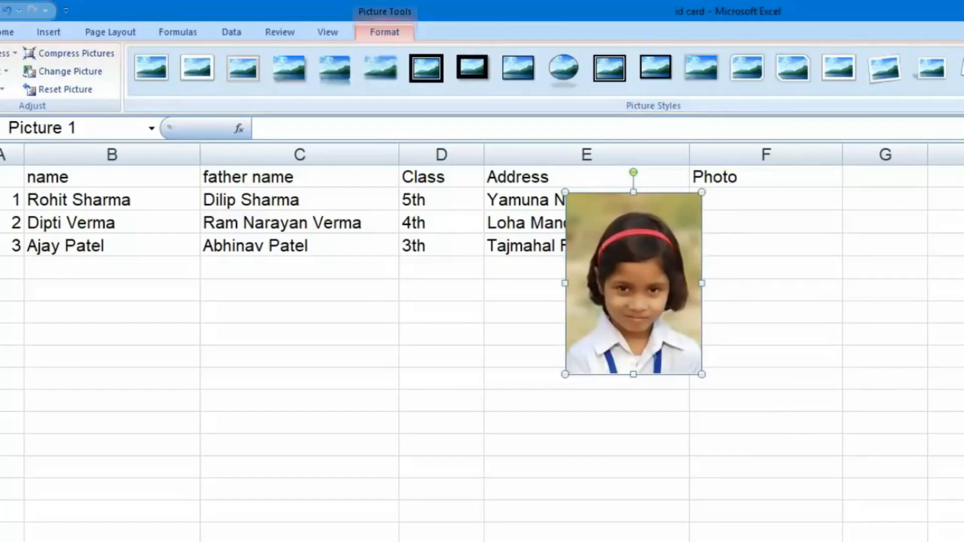
Try heart, right arrow and explosion picture shapes on the photo, widening it across columns E and F.
left_click(766, 56)
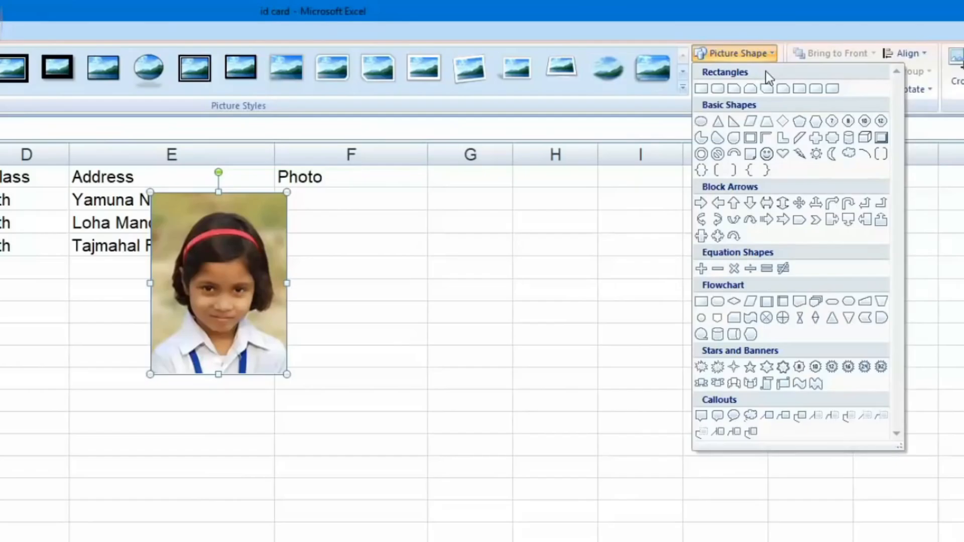
left_click(783, 154)
left_click_drag(287, 282, 330, 297)
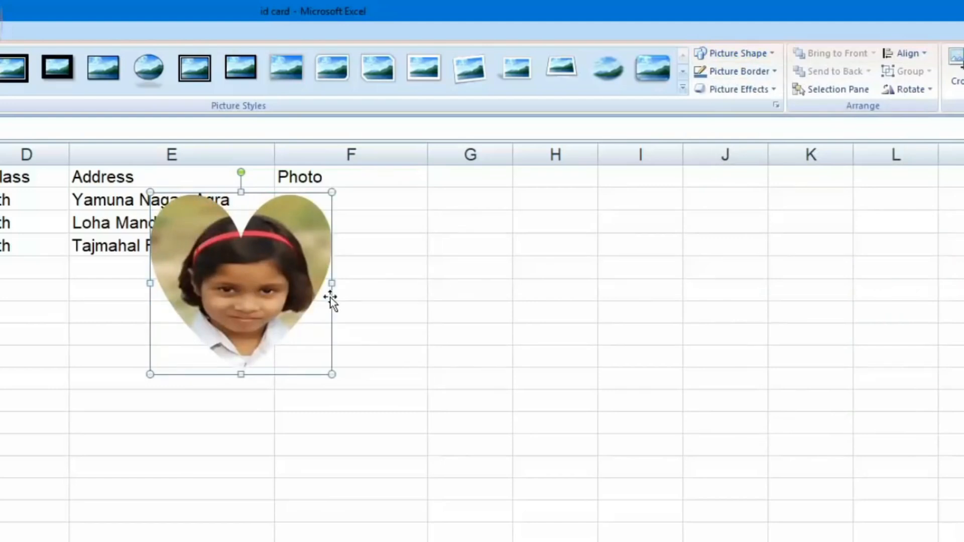
left_click(763, 56)
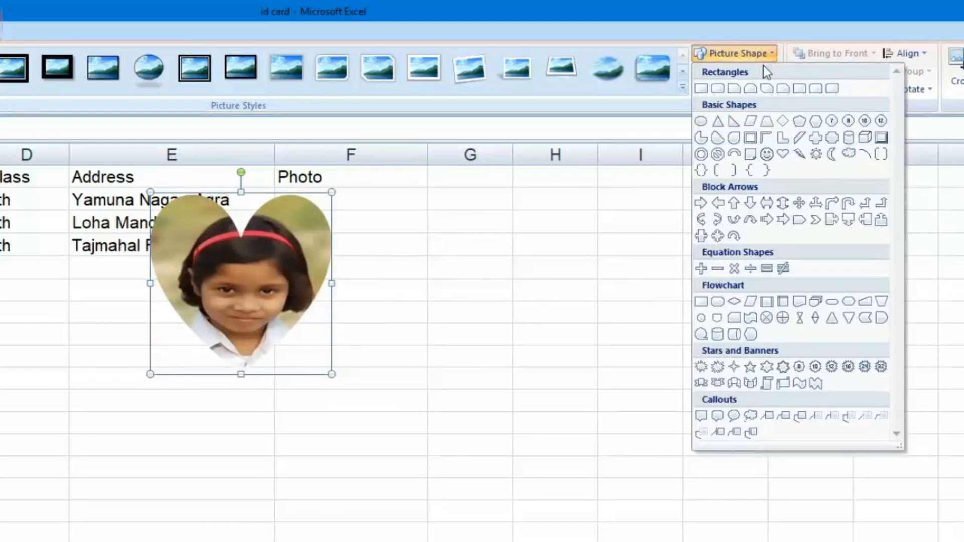
left_click(701, 203)
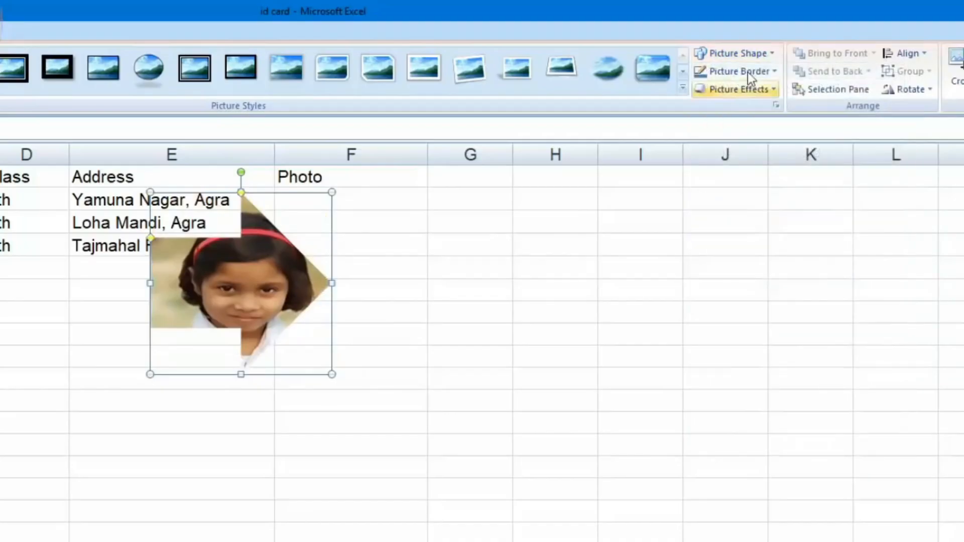
left_click(763, 56)
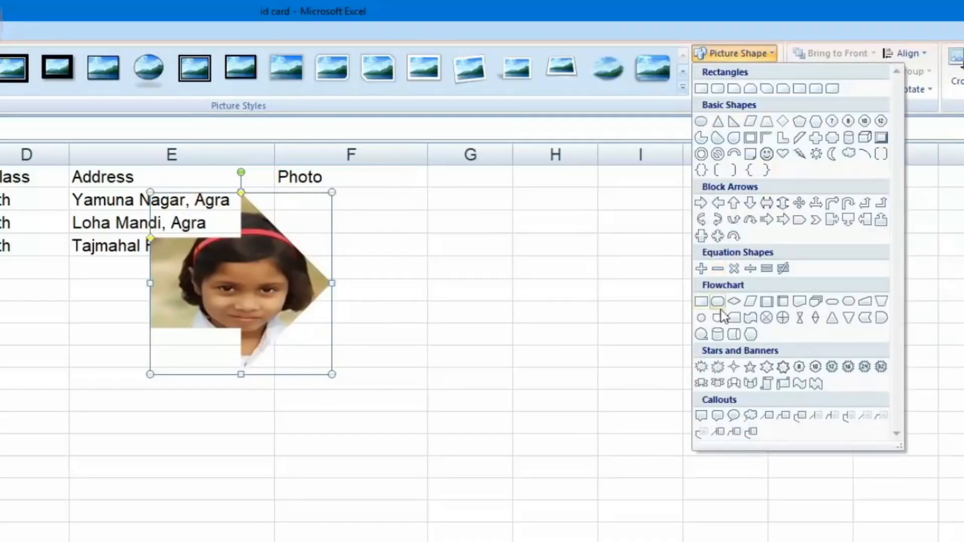
left_click(717, 368)
left_click(735, 53)
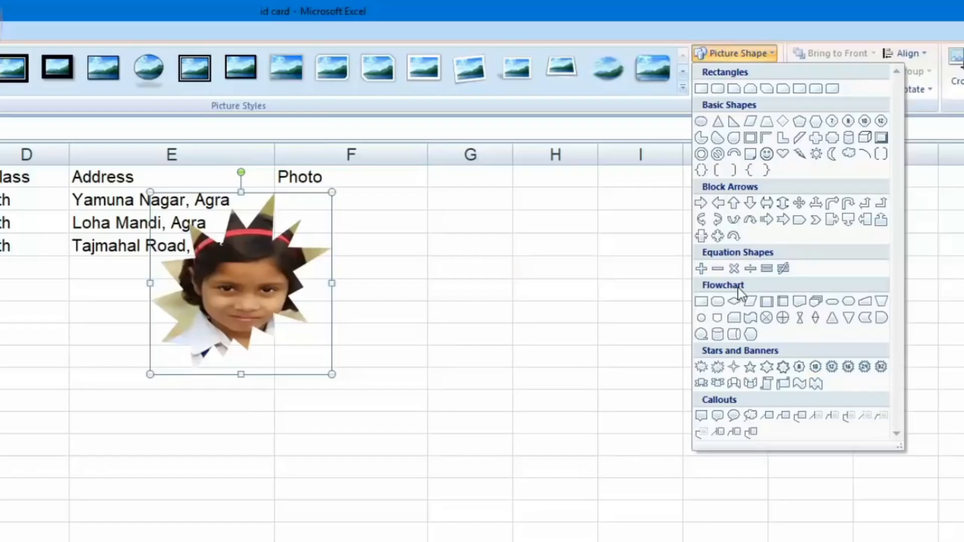
left_click(612, 246)
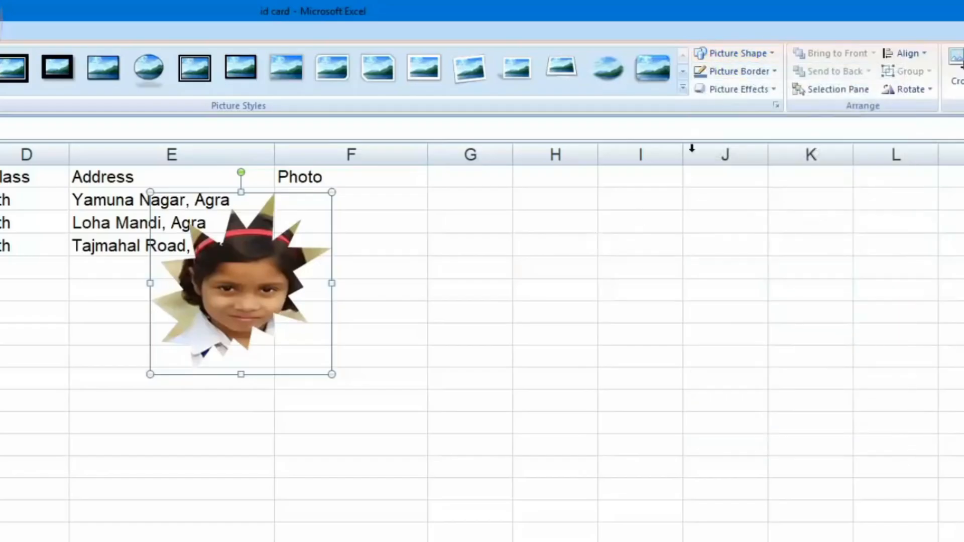
Preview border weights on the photo, try a bevel effect, and reset the picture.
left_click(765, 77)
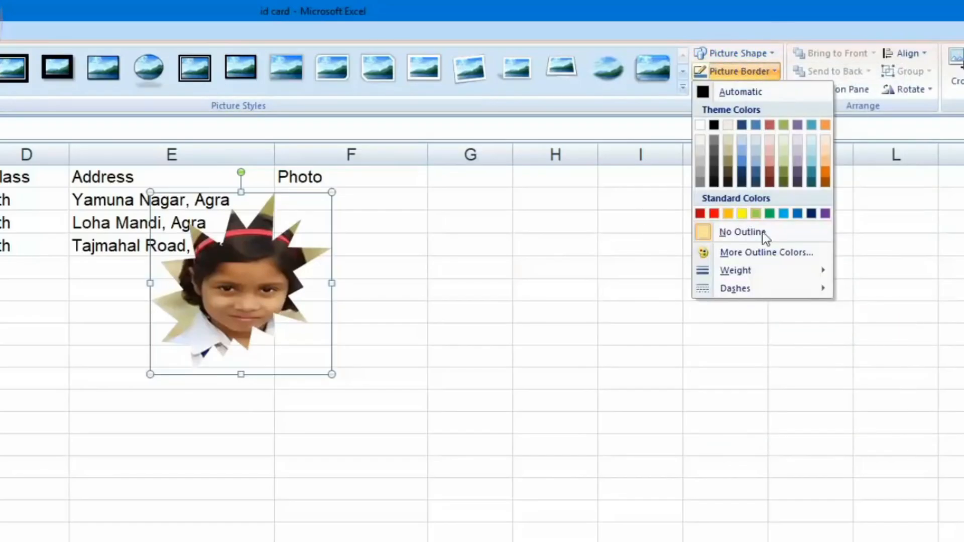
mouse_move(773, 273)
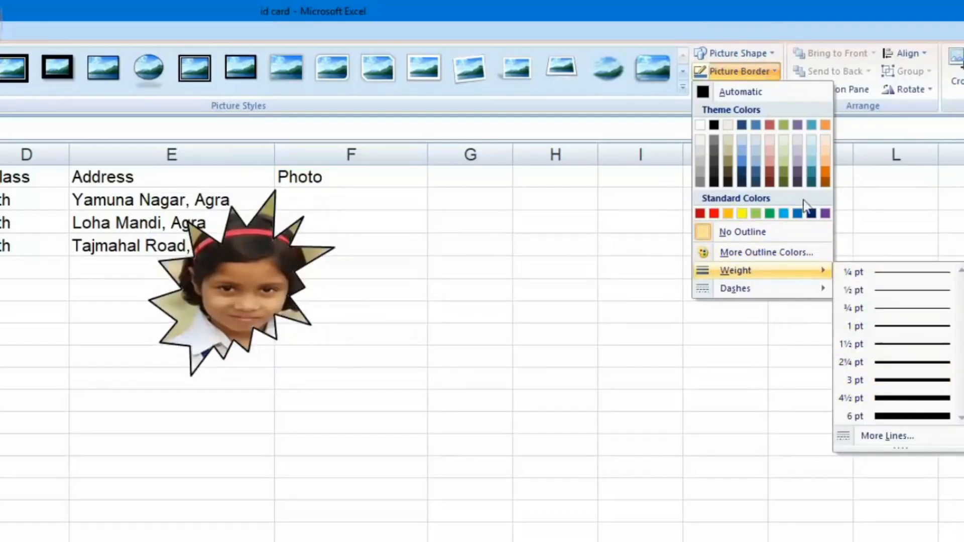
left_click(763, 70)
left_click(760, 92)
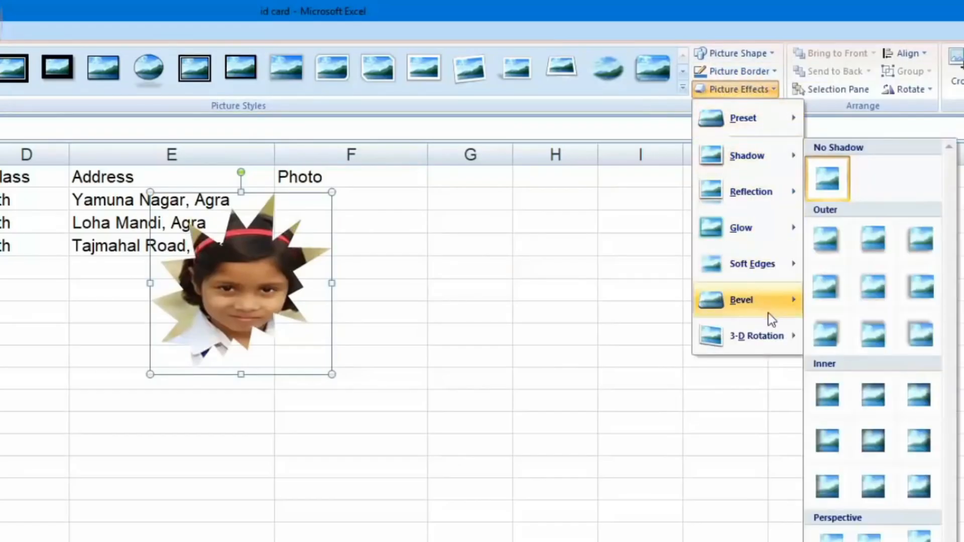
mouse_move(770, 319)
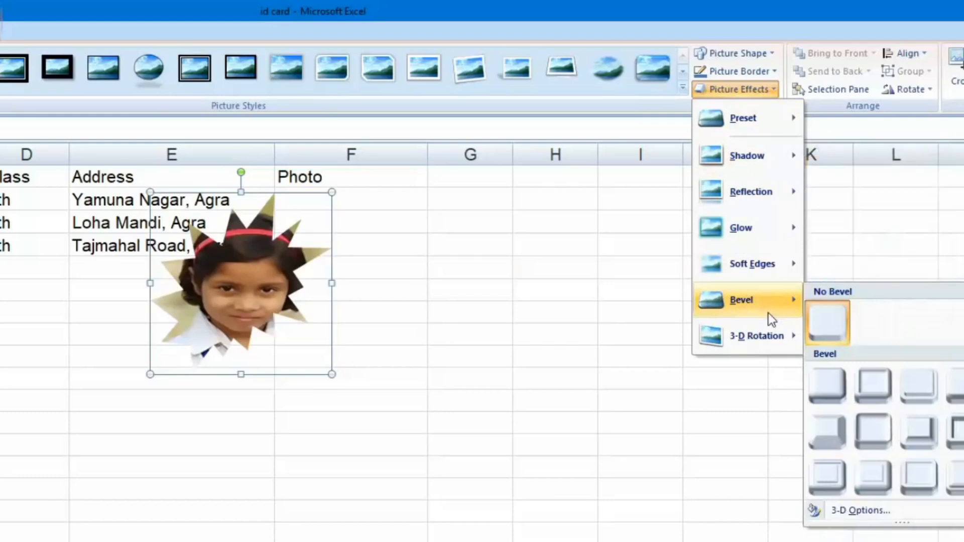
left_click(835, 402)
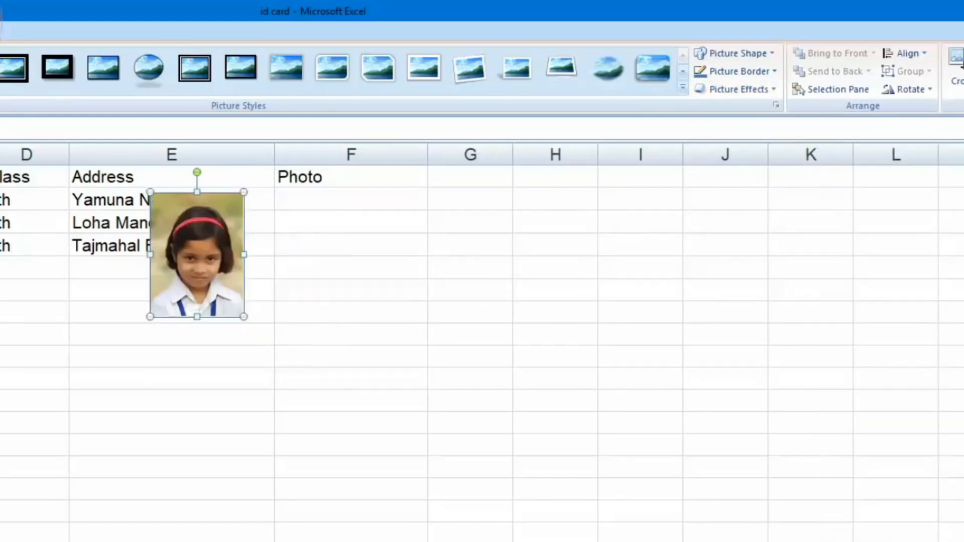
Enlarge the photo proportionally and move it down to start at row 4 across columns E and F.
left_click_drag(245, 318, 315, 413)
left_click_drag(256, 313, 281, 361)
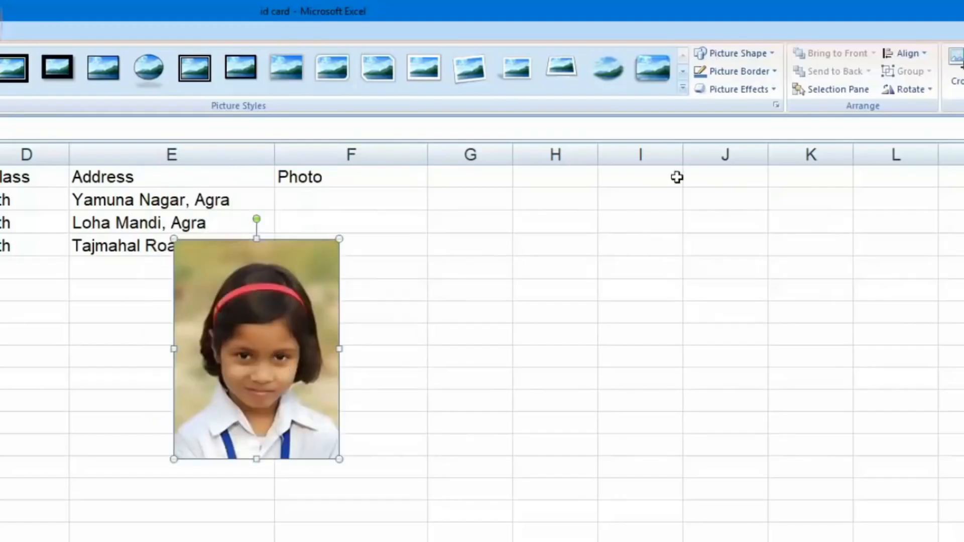
Preview the 3-D rotation, soft edges, reflection and shadow effects on the photo without applying any.
left_click(736, 90)
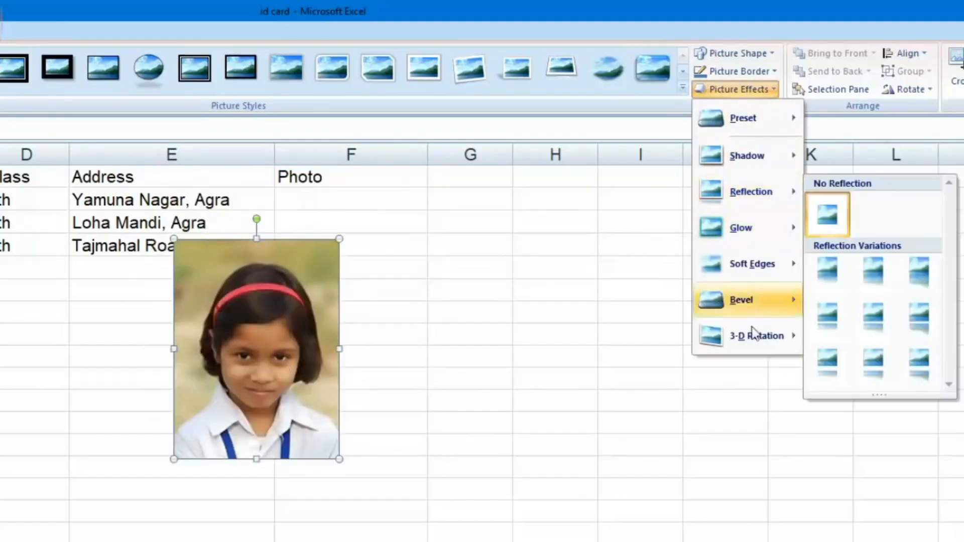
mouse_move(768, 337)
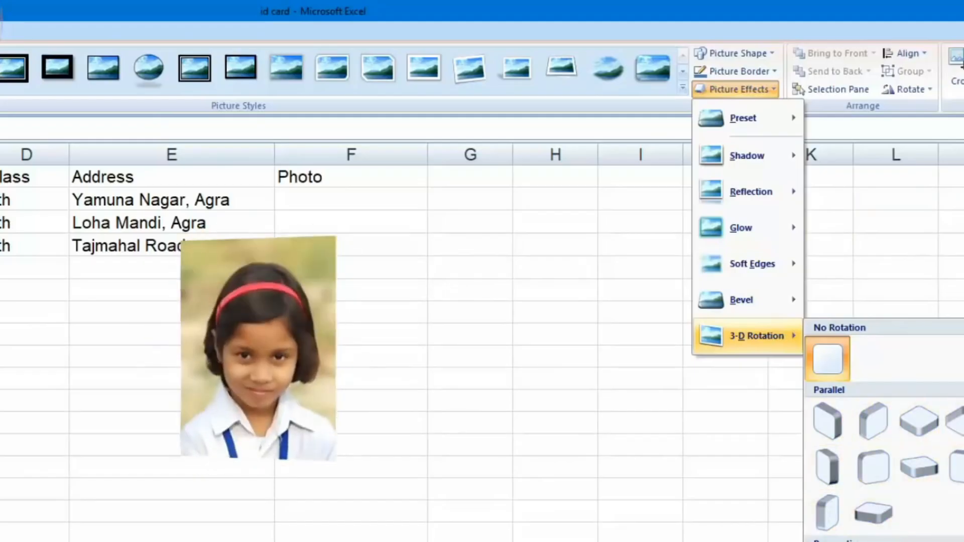
mouse_move(752, 264)
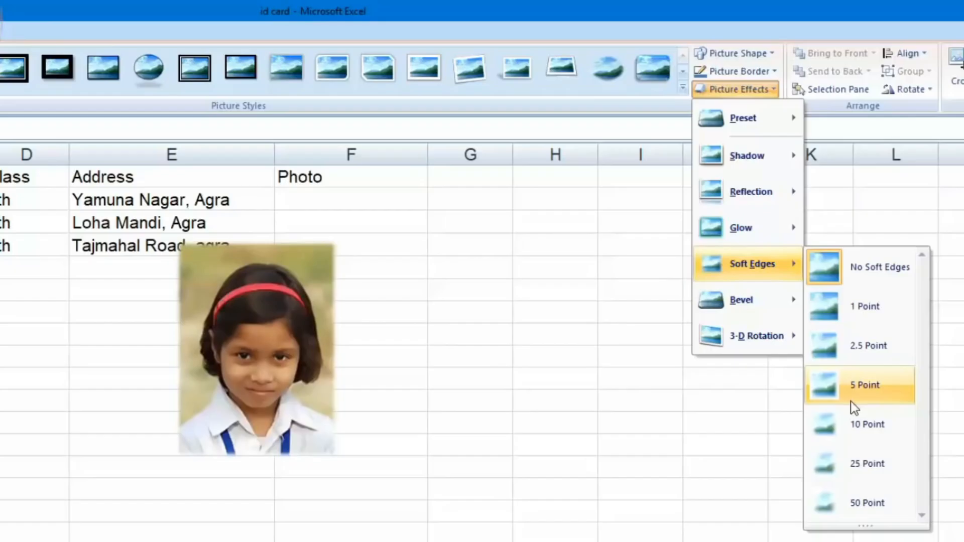
mouse_move(726, 188)
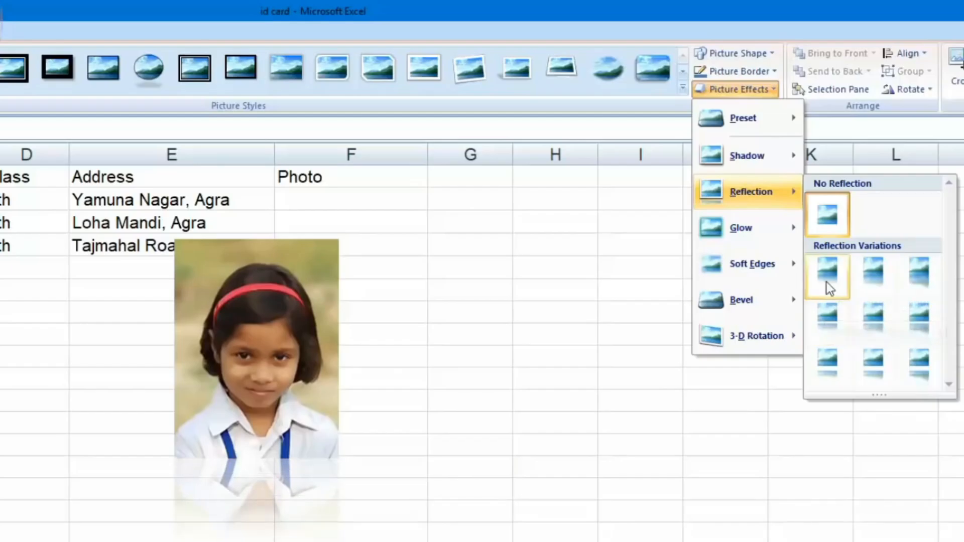
mouse_move(760, 155)
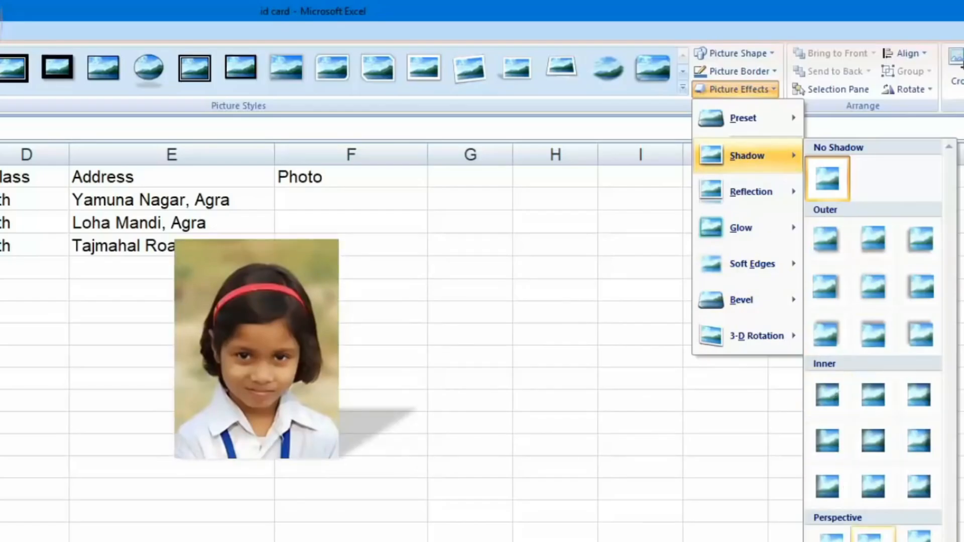
left_click(572, 531)
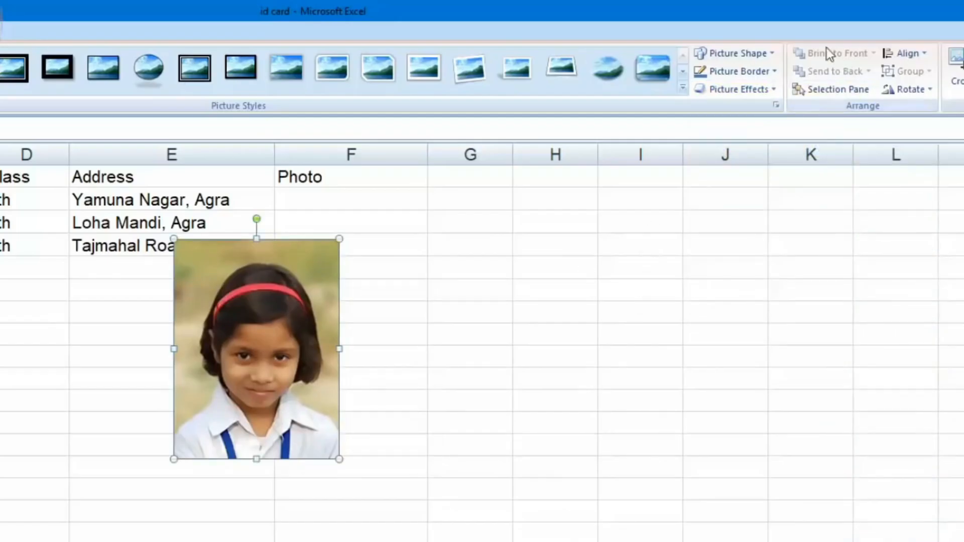
Move the photo beneath the Photo heading and insert two more student photos into the worksheet.
left_click_drag(272, 293, 364, 297)
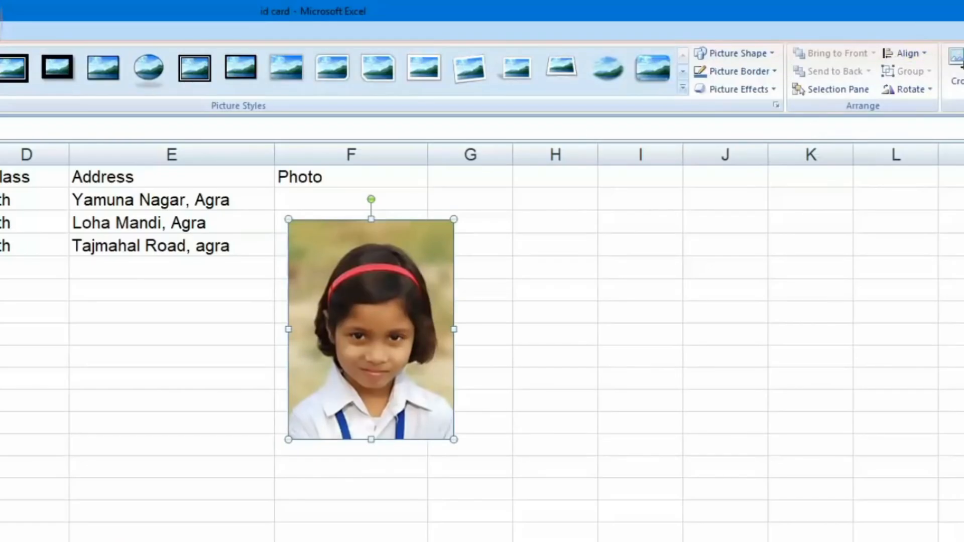
left_click(0, 31)
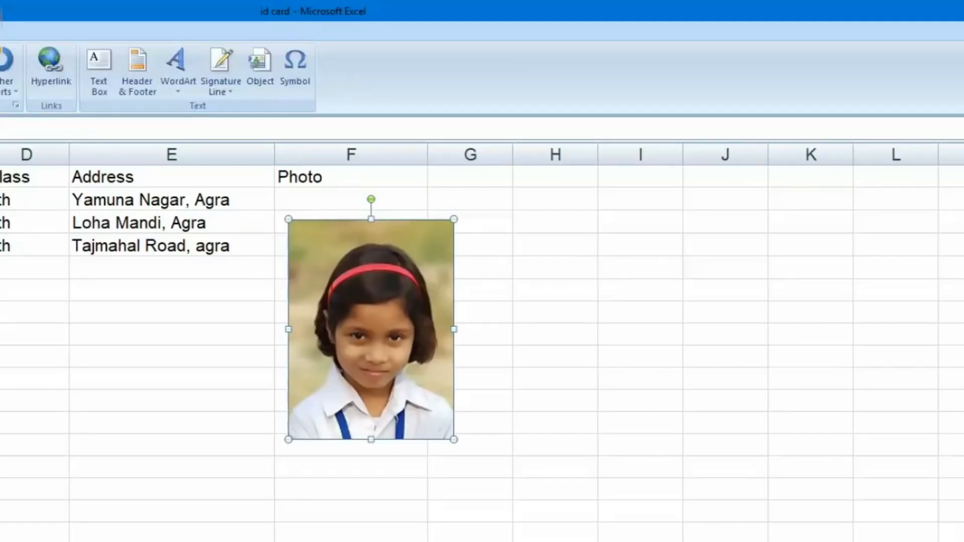
left_click(0, 71)
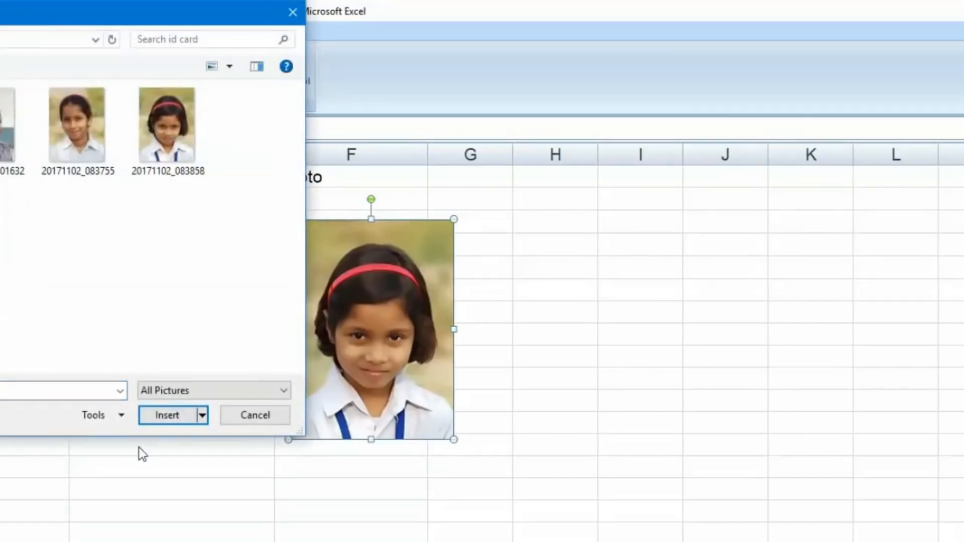
left_click(179, 422)
left_click(667, 410)
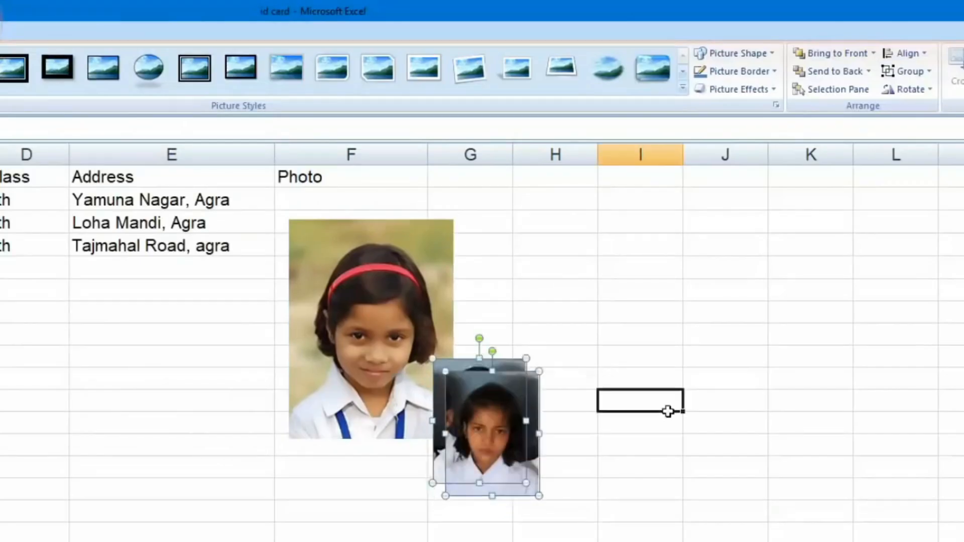
Separate the two inserted photos, enlarge the boy's over the first photo, and overlap its lower corner with the small girl's photo.
left_click_drag(494, 436, 460, 275)
left_click_drag(526, 462, 552, 380)
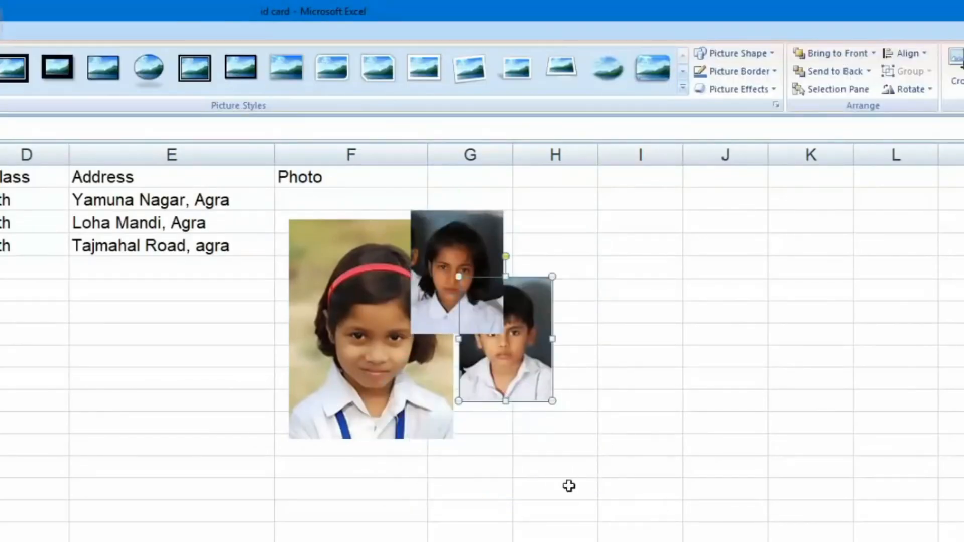
left_click(567, 510)
left_click_drag(453, 241, 565, 389)
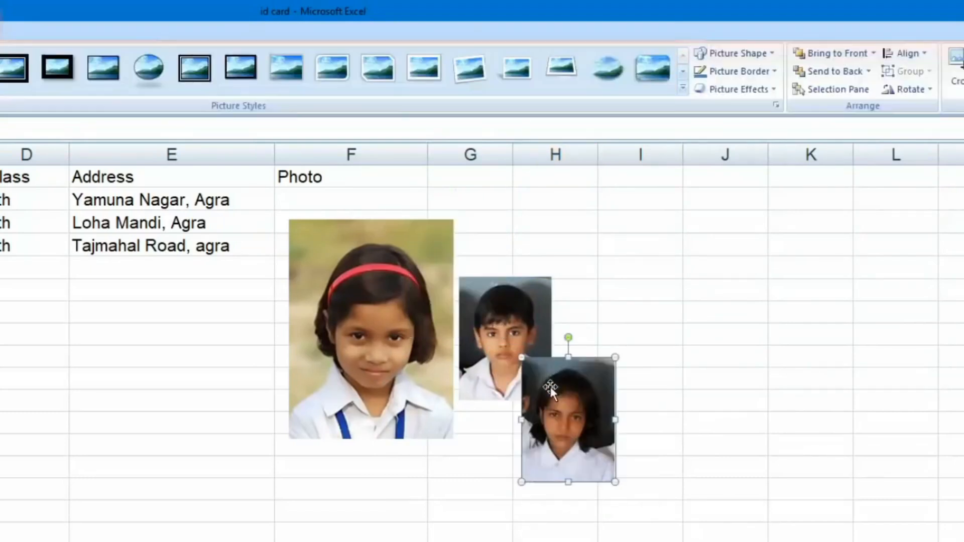
left_click_drag(512, 308, 510, 333)
left_click_drag(549, 398, 563, 419)
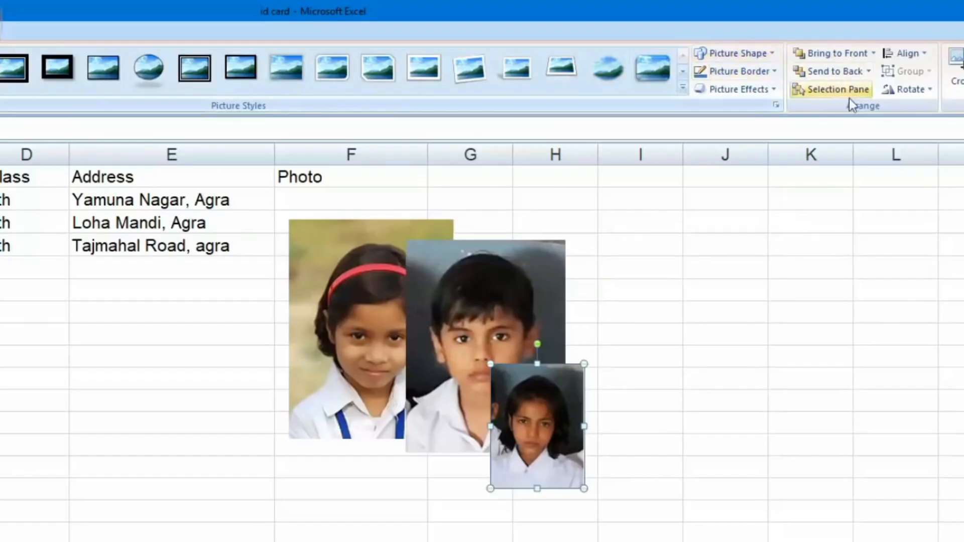
Send the small girl's photo behind the other pictures and shift it to overlap columns F and G.
left_click(834, 71)
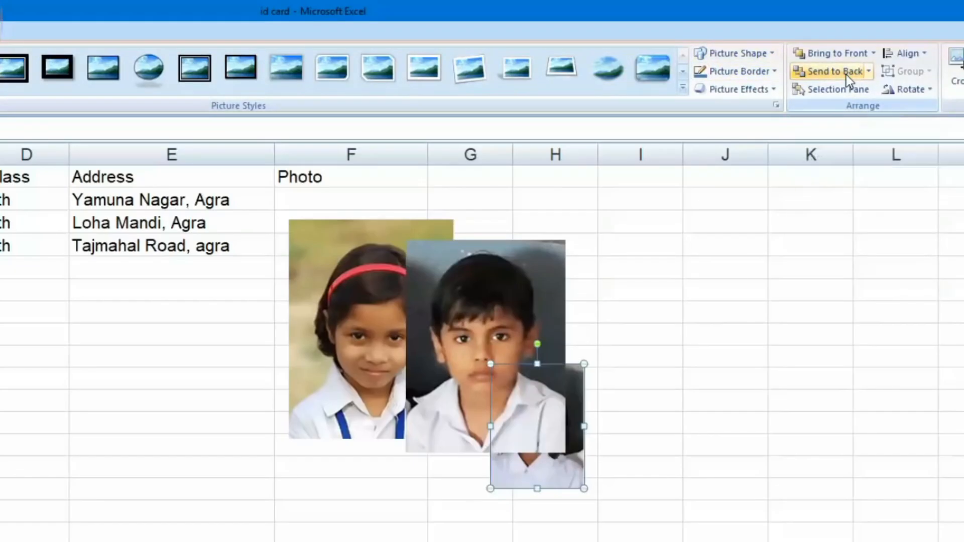
left_click_drag(545, 487, 448, 508)
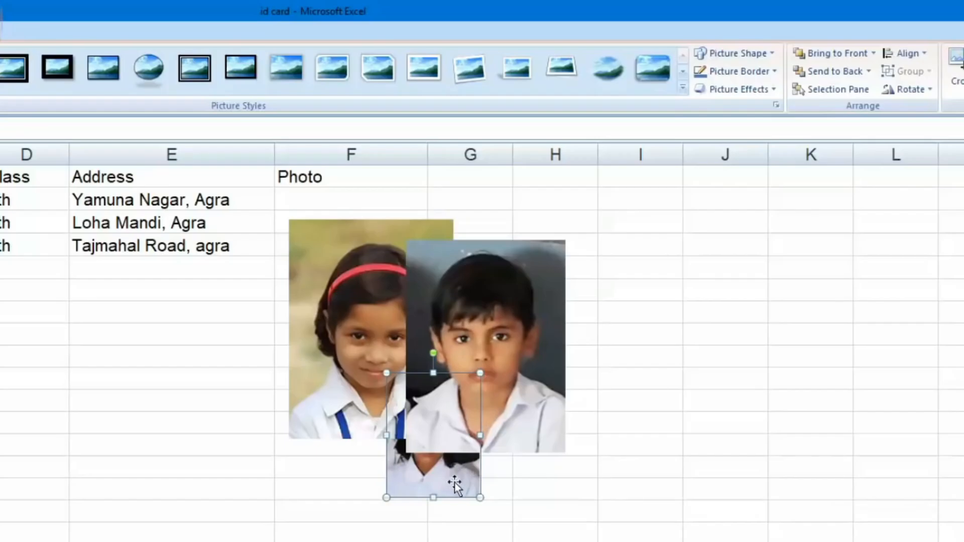
Bring the small girl's photo in front of the other two pictures.
left_click(530, 484)
left_click(435, 484)
left_click(827, 58)
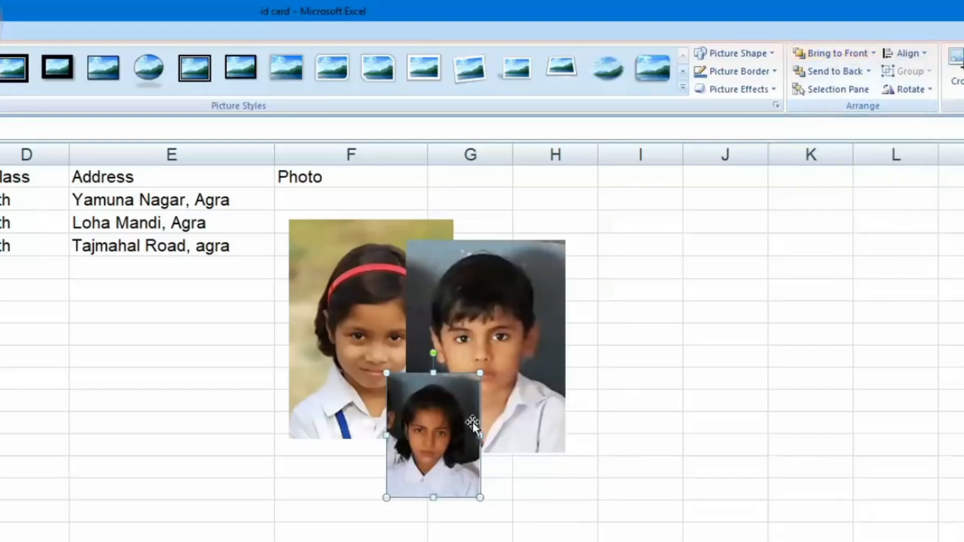
Examine the one-level ordering options Bring Forward and Send Backward, and select the large girl's photo in column F.
left_click(874, 54)
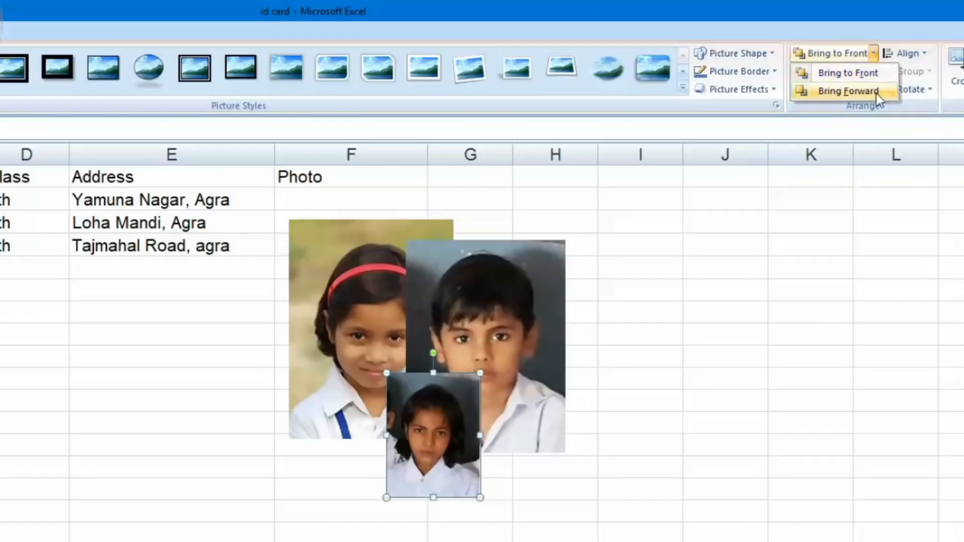
left_click(833, 377)
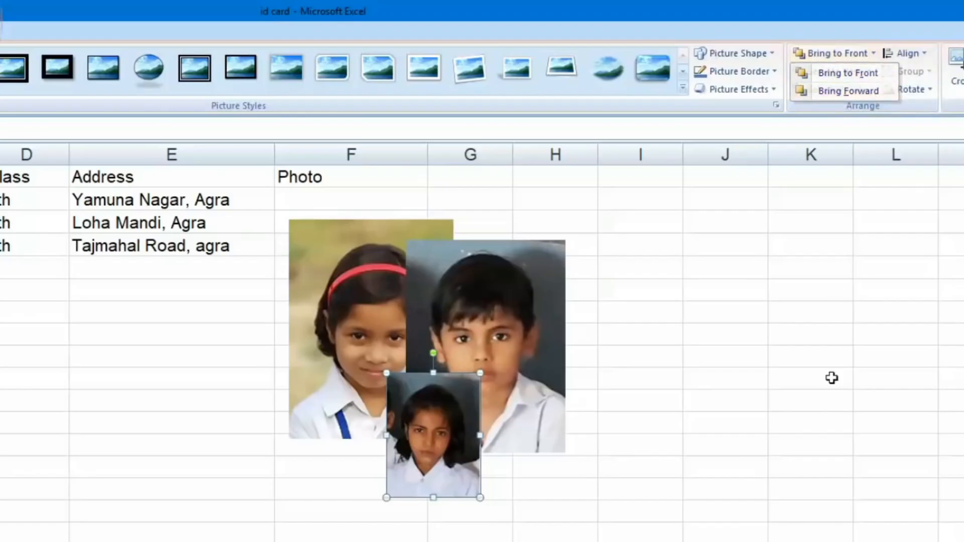
left_click(870, 75)
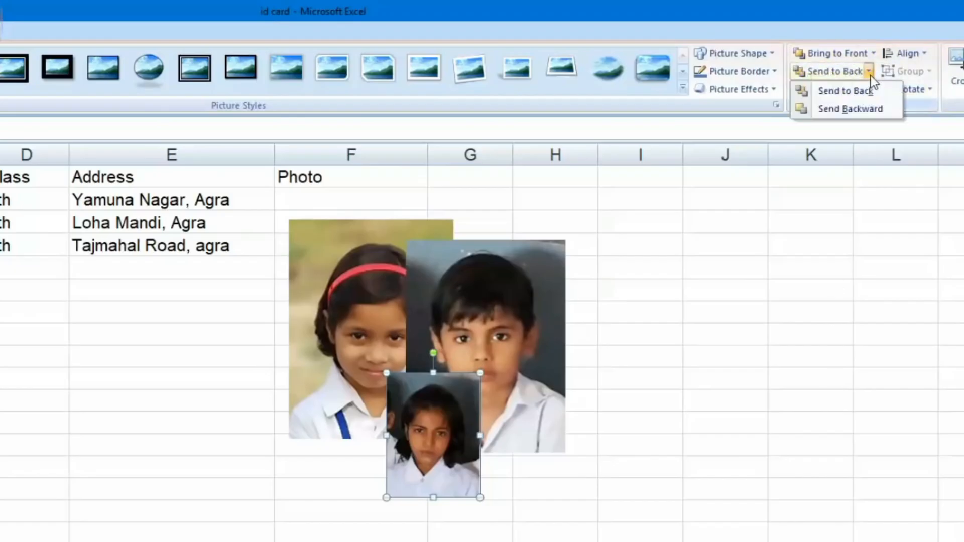
left_click(583, 504)
left_click(357, 332)
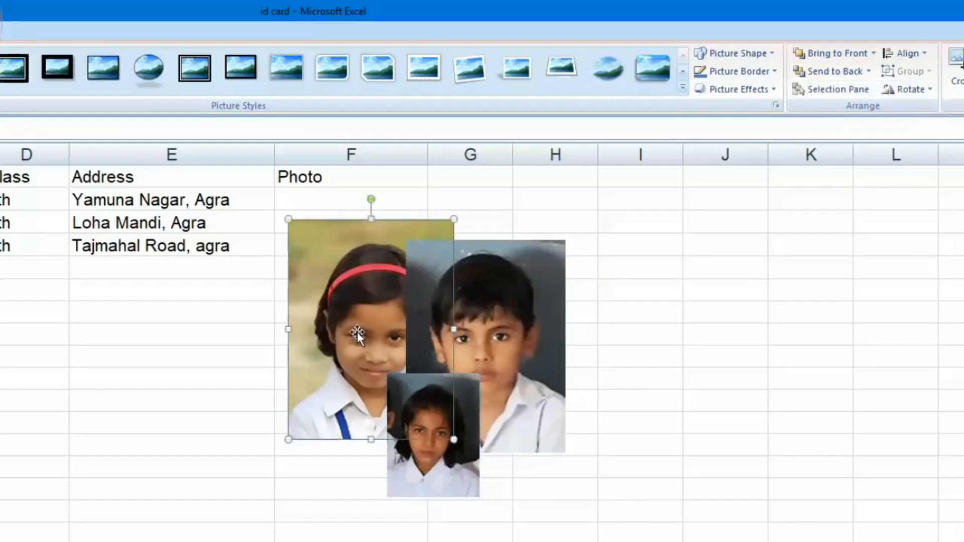
Bring the large girl's photo forward one level at a time, past the boy's photo and the small girl's photo.
left_click(873, 53)
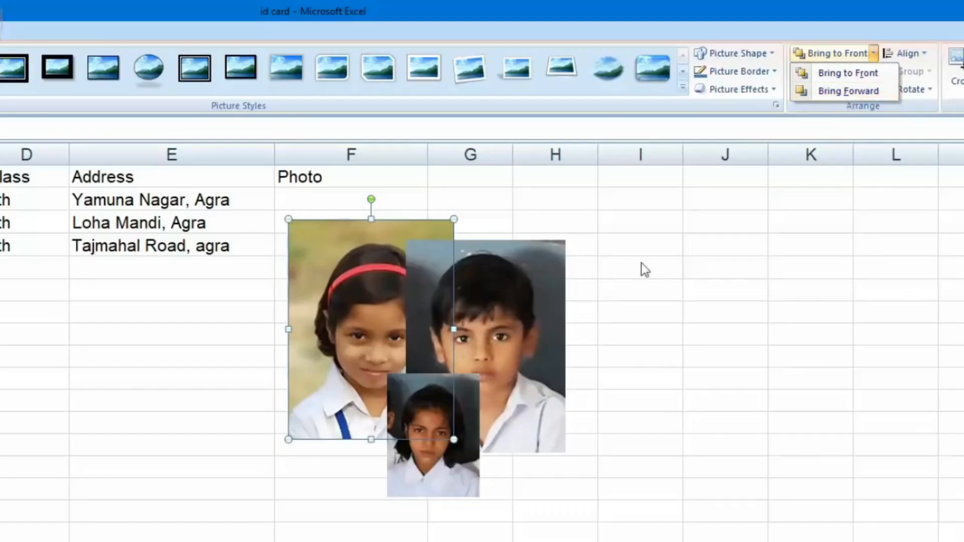
left_click(842, 95)
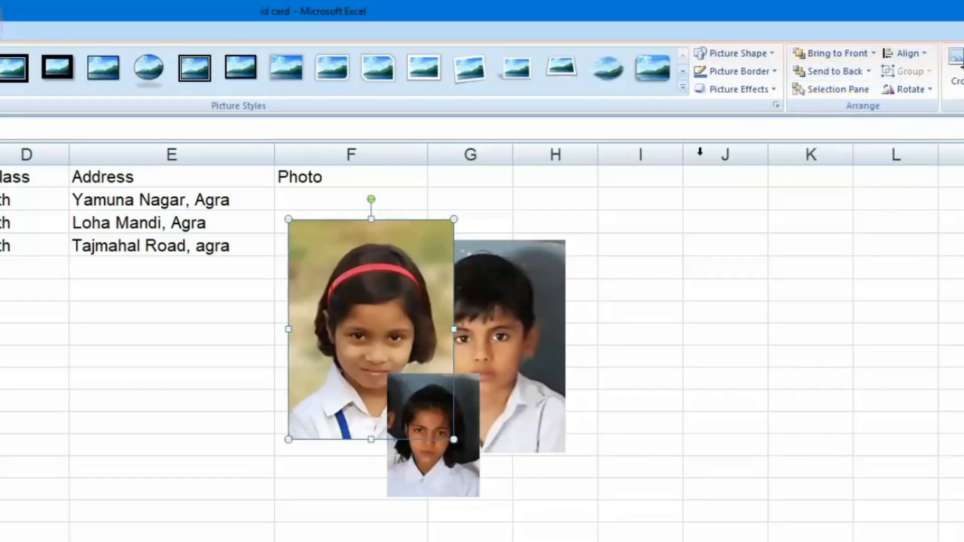
left_click(874, 53)
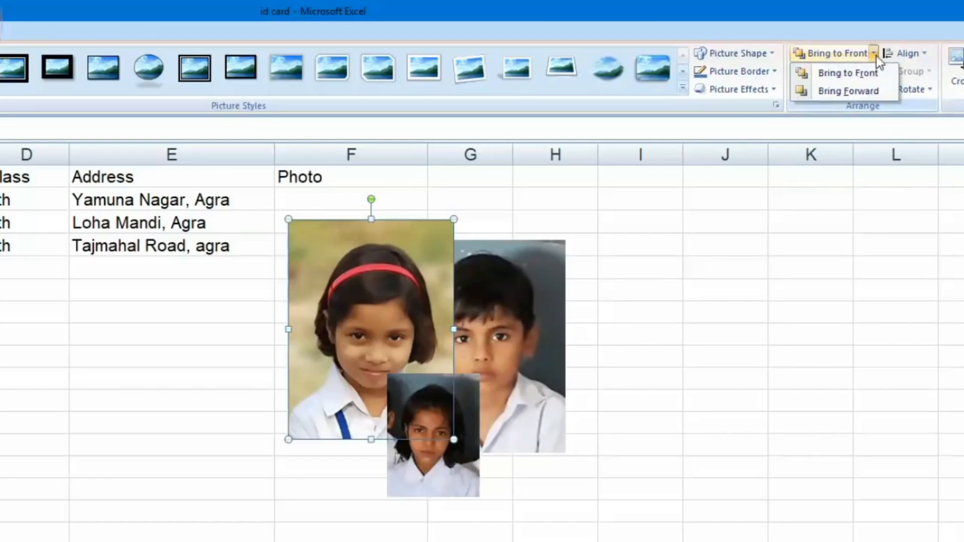
left_click(856, 94)
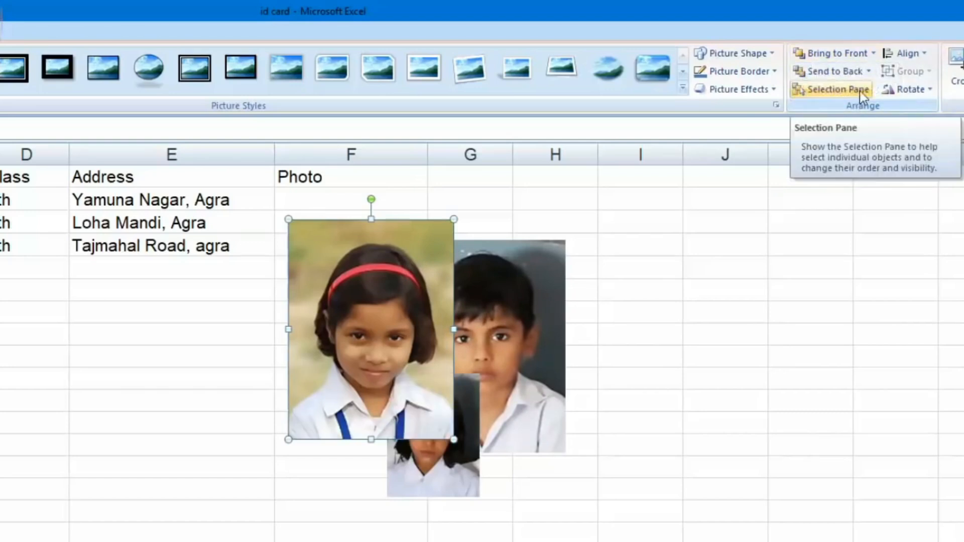
Send the large girl's photo one level backward, followed by sending it to the back of all the pictures.
left_click(868, 72)
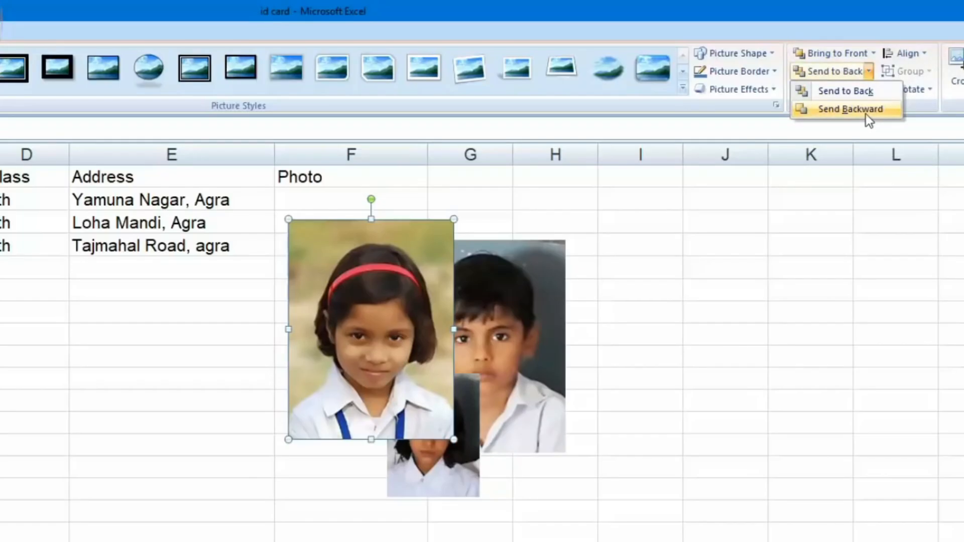
left_click(865, 113)
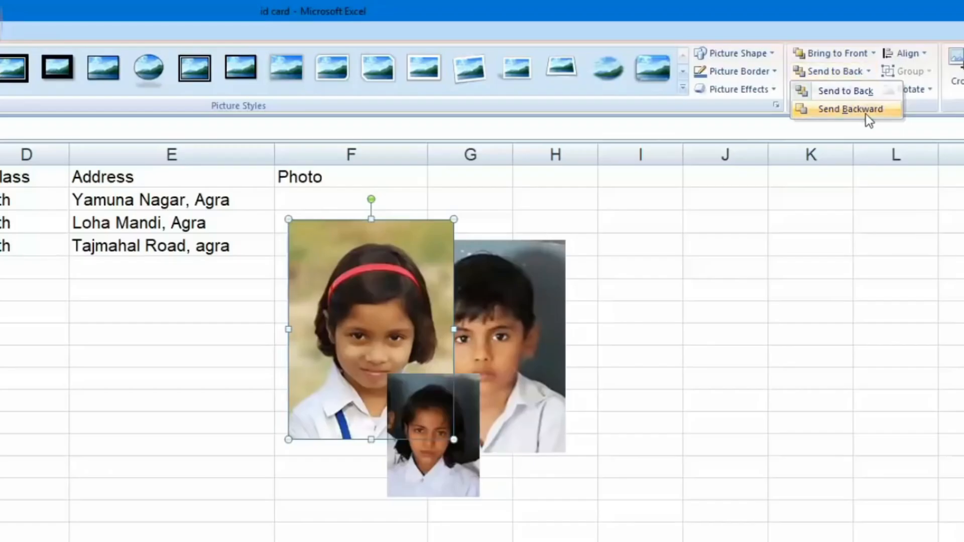
left_click(869, 71)
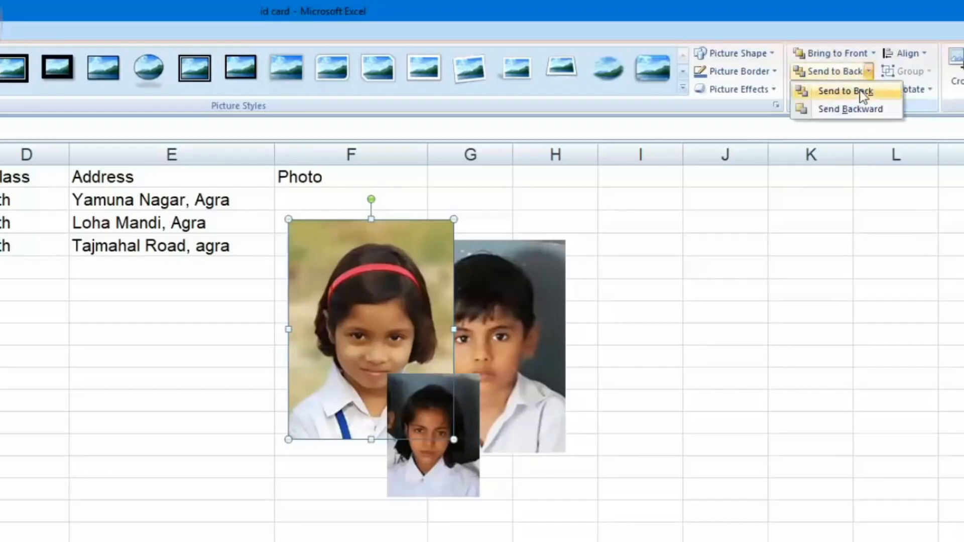
left_click(859, 90)
Examine the Selection Pane and the alignment options for the selected photo.
left_click(837, 89)
left_click(953, 155)
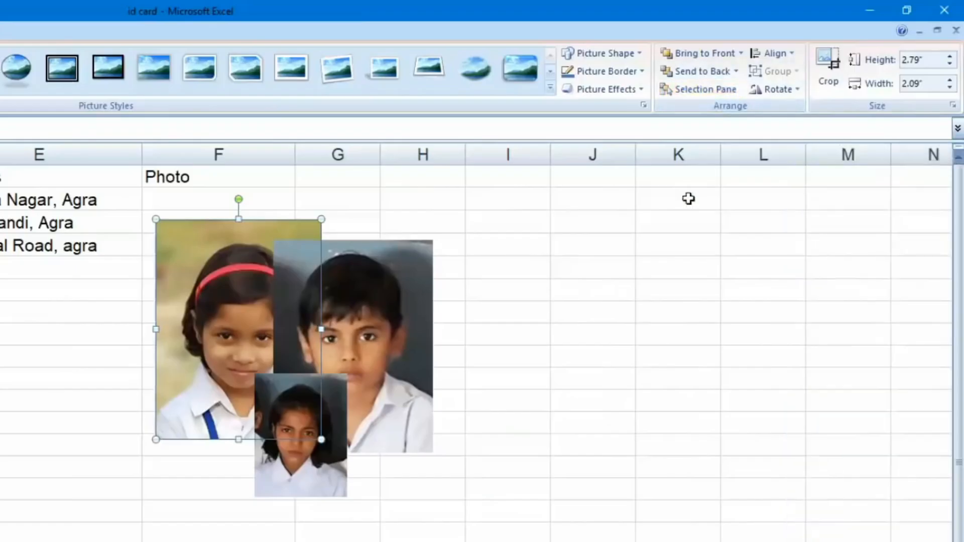
left_click(773, 53)
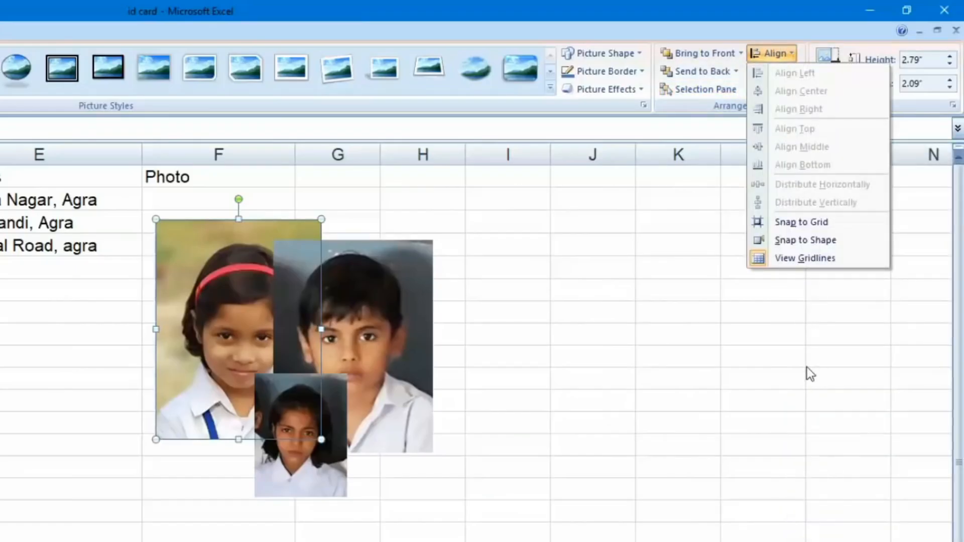
Move the overlapping photos clear of the large girl's photo and increase the height of the three student rows.
left_click_drag(380, 304, 397, 303)
left_click_drag(458, 304, 514, 296)
left_click(400, 299)
left_click_drag(433, 292, 587, 267)
left_click_drag(533, 299, 498, 288)
left_click_drag(490, 292, 442, 354)
left_click_drag(0, 199, 0, 309)
Move the large girl's photo up to cell F2 and turn on Snap to Grid.
left_click(246, 476)
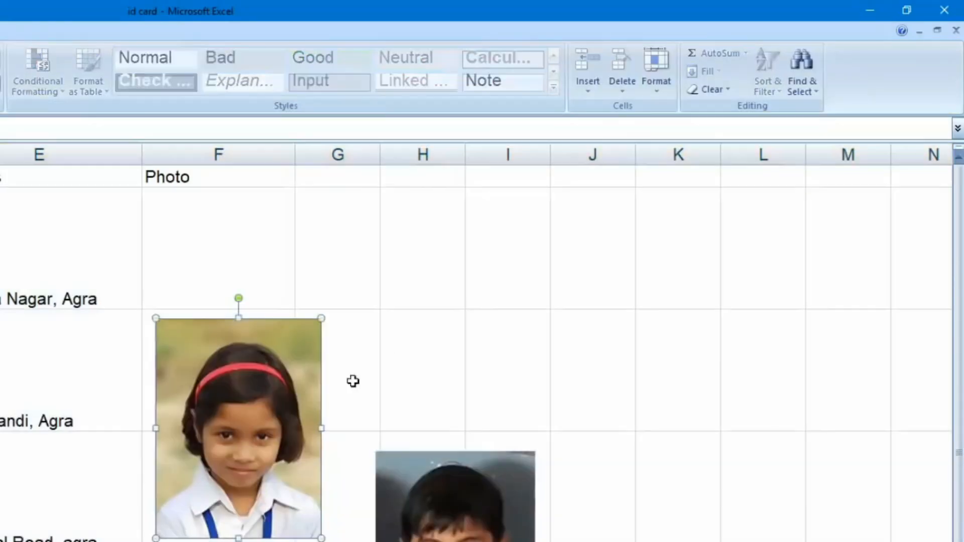
left_click_drag(245, 422, 234, 291)
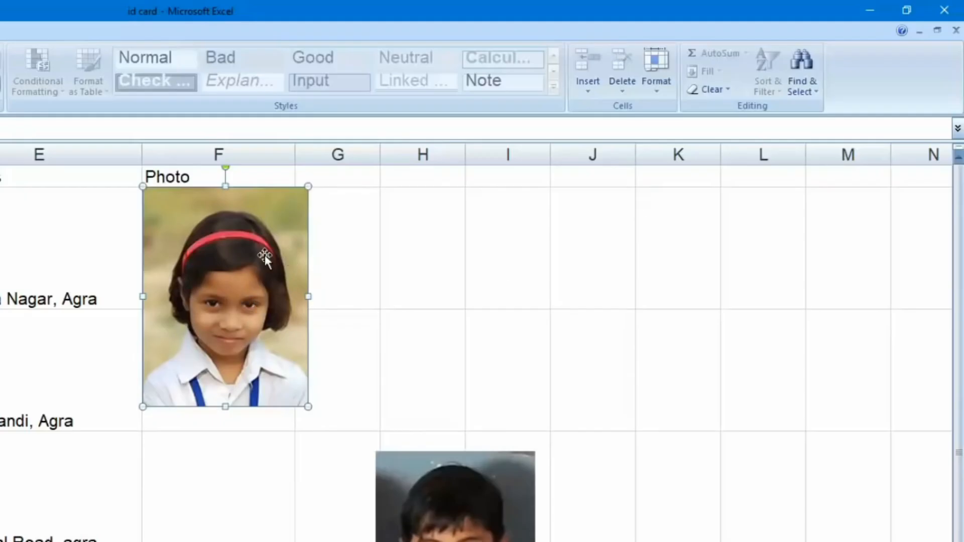
left_click(0, 31)
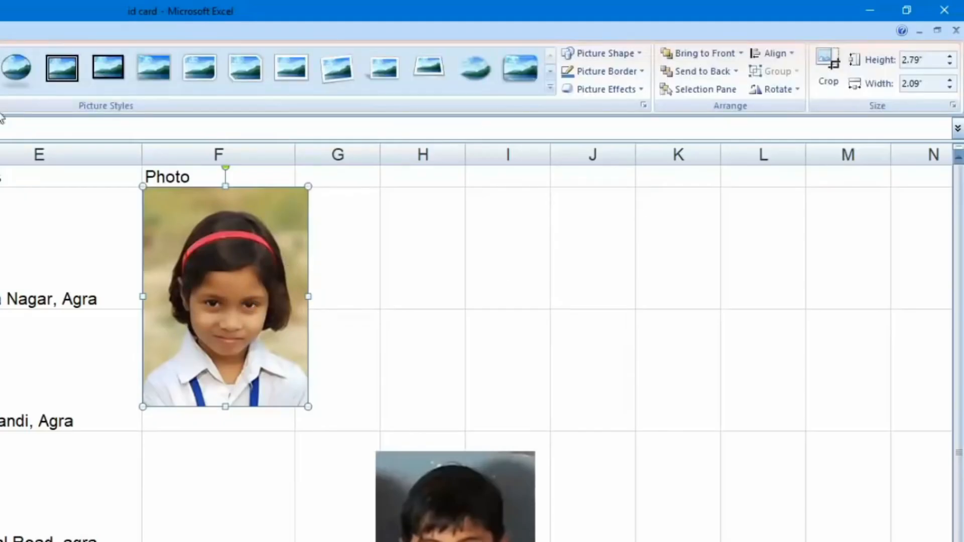
left_click(792, 53)
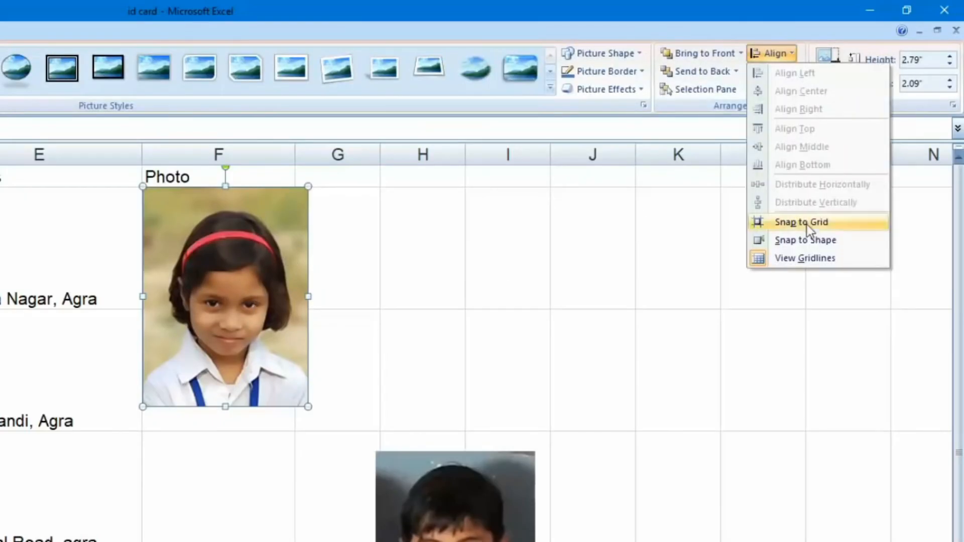
left_click(832, 225)
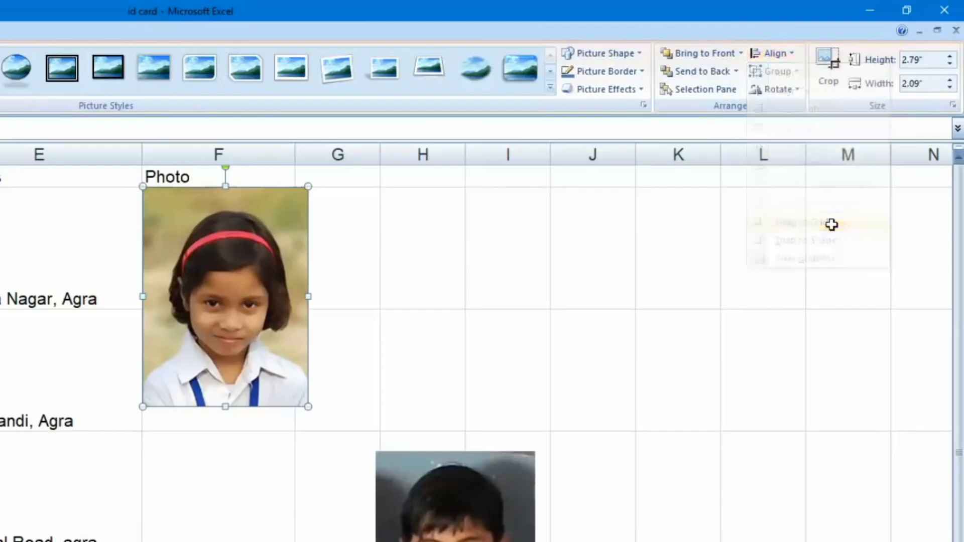
Align the girl's photo with the corner of cell F2 and resize it to 1.55" high by 1.95" wide.
left_click_drag(266, 307, 198, 303)
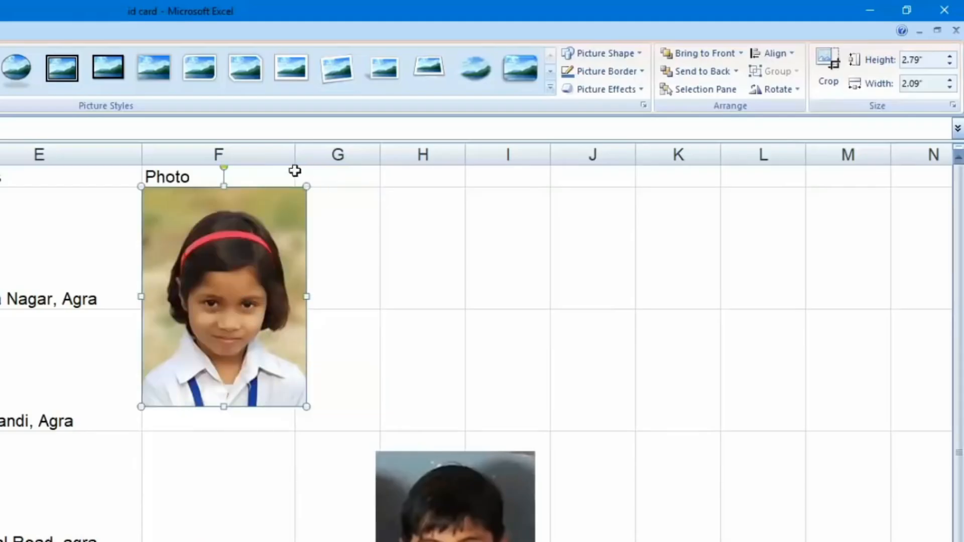
left_click_drag(306, 407, 282, 366)
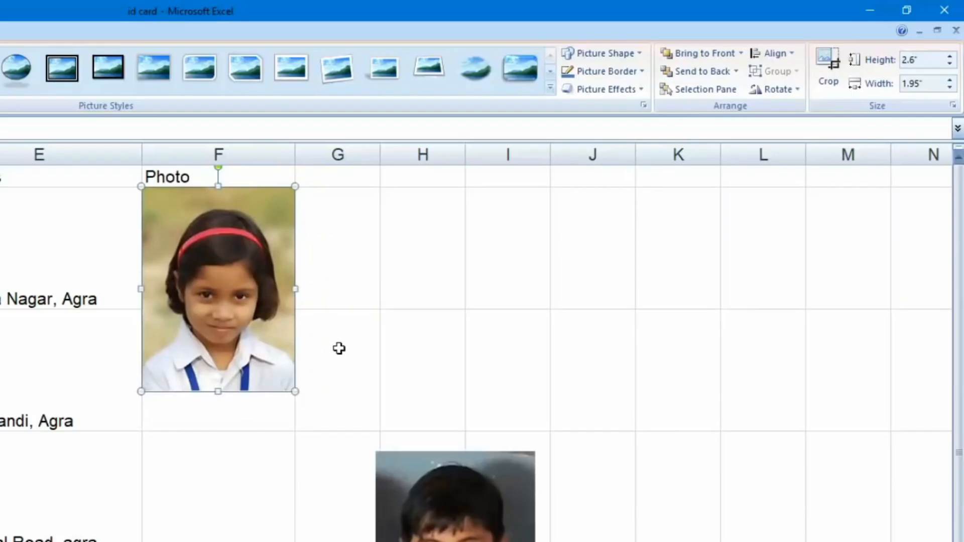
left_click_drag(218, 391, 218, 309)
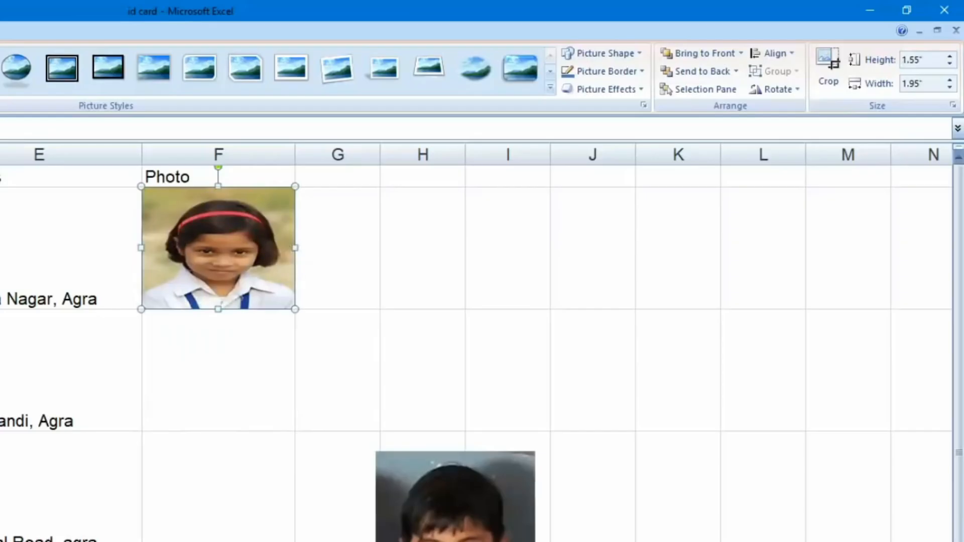
Slightly shorten the student rows and fit the boy's and girl's photos side by side in row 2, each 1.5" high.
left_click_drag(0, 309, 0, 304)
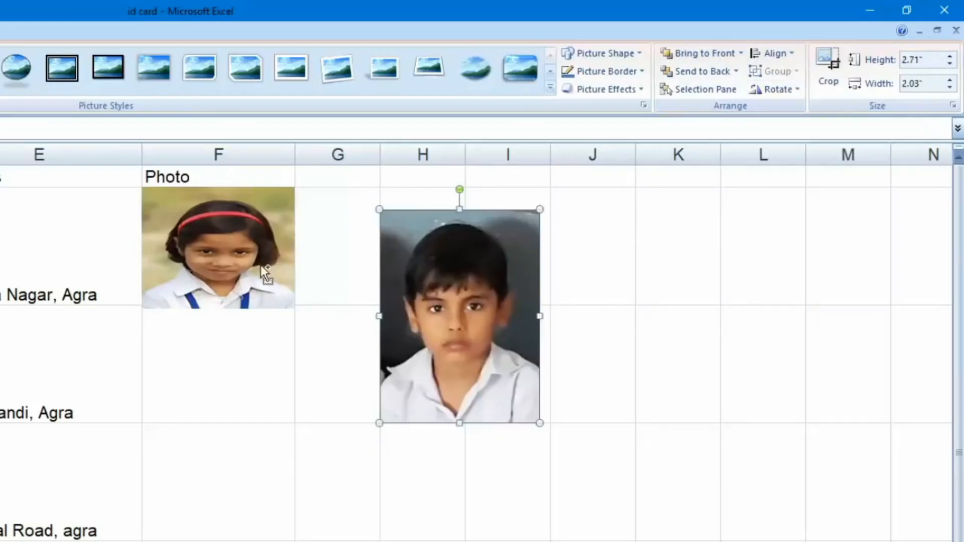
left_click(691, 342)
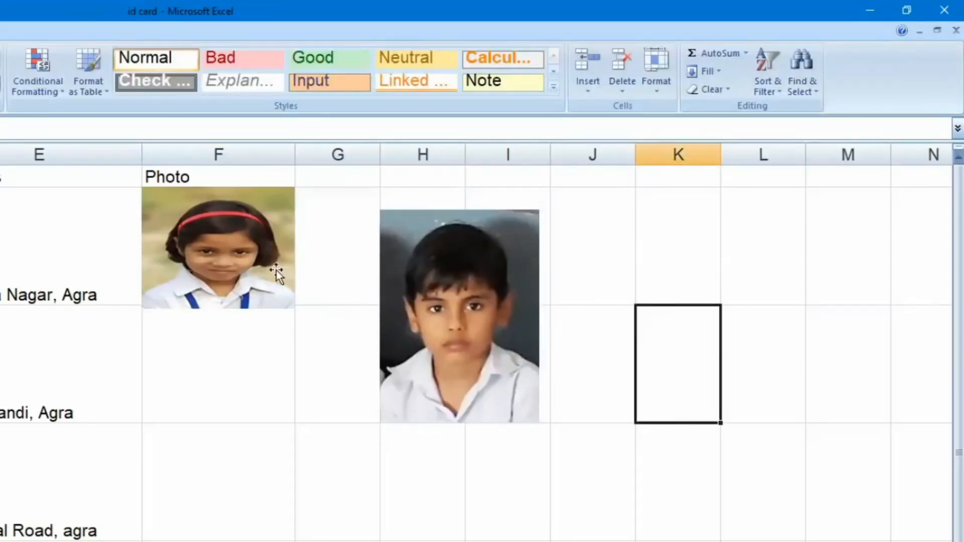
left_click(475, 298)
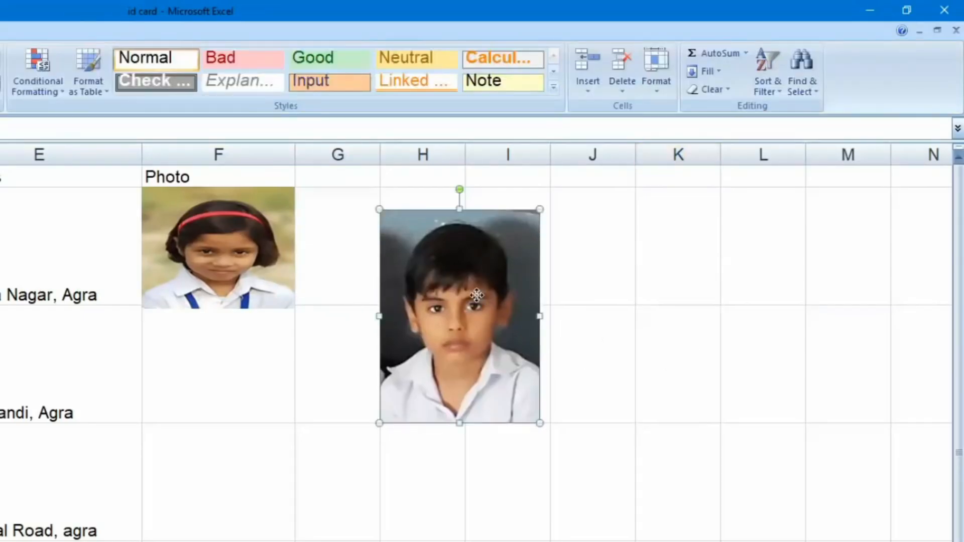
left_click_drag(474, 298, 389, 275)
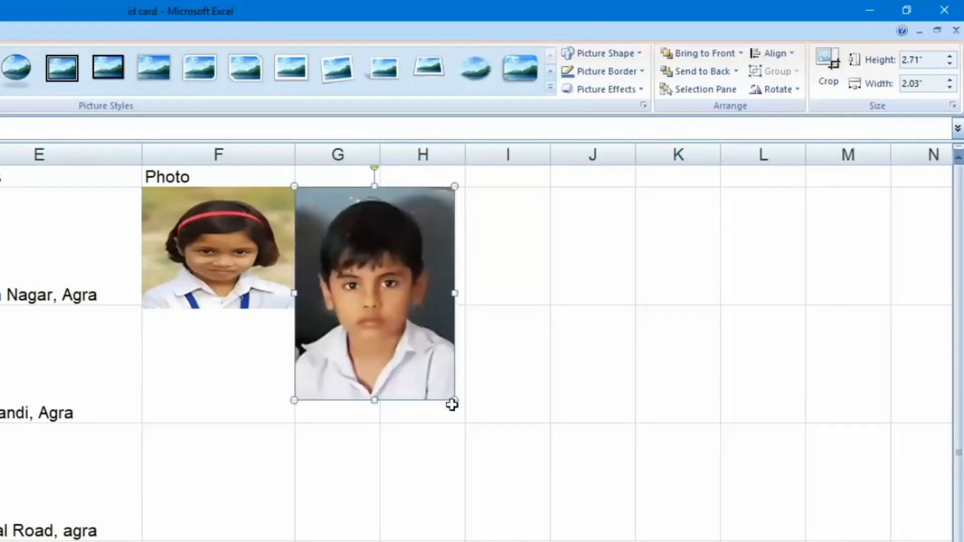
left_click_drag(374, 400, 371, 327)
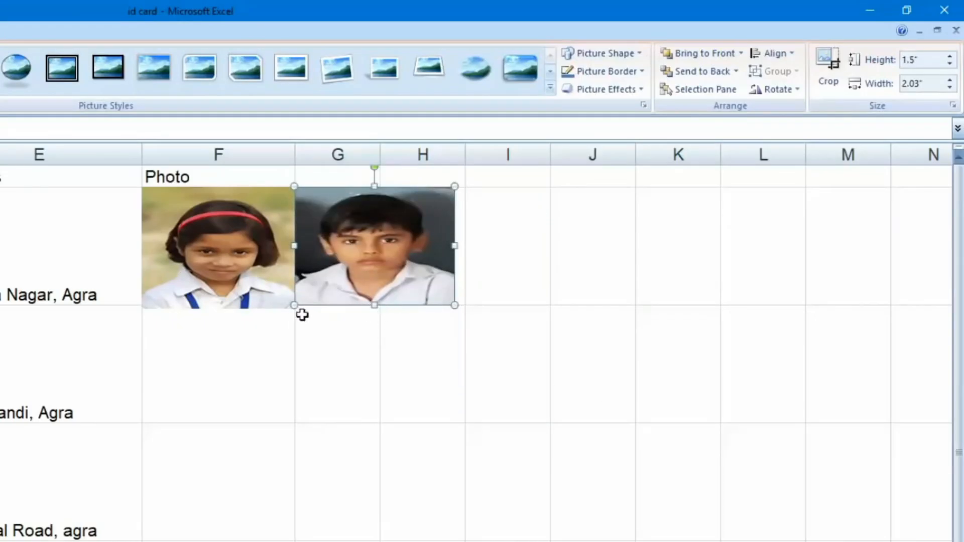
left_click(266, 301)
left_click_drag(218, 307, 218, 304)
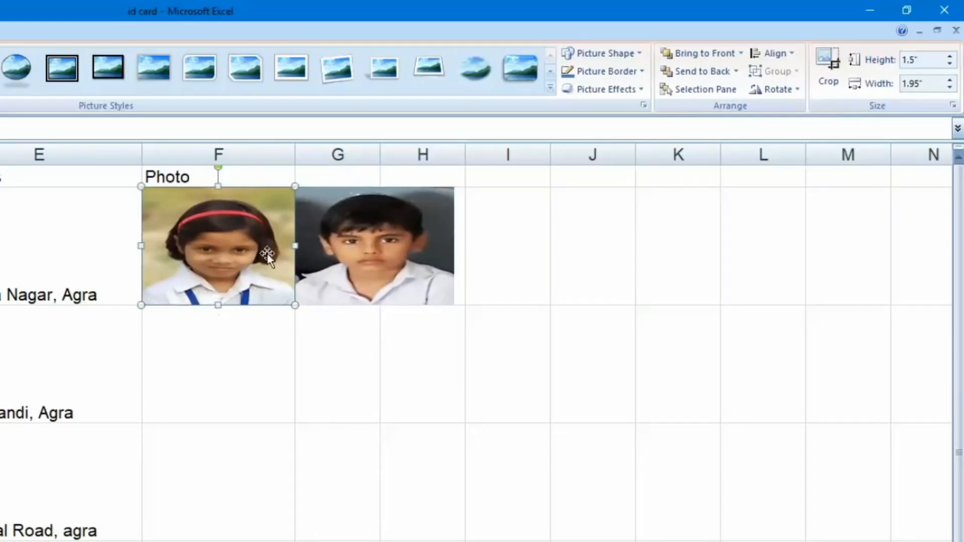
Group the girl's and boy's photos and move the group around the sheet, ending in row 3 across columns F to I.
left_click(368, 258, "ctrl")
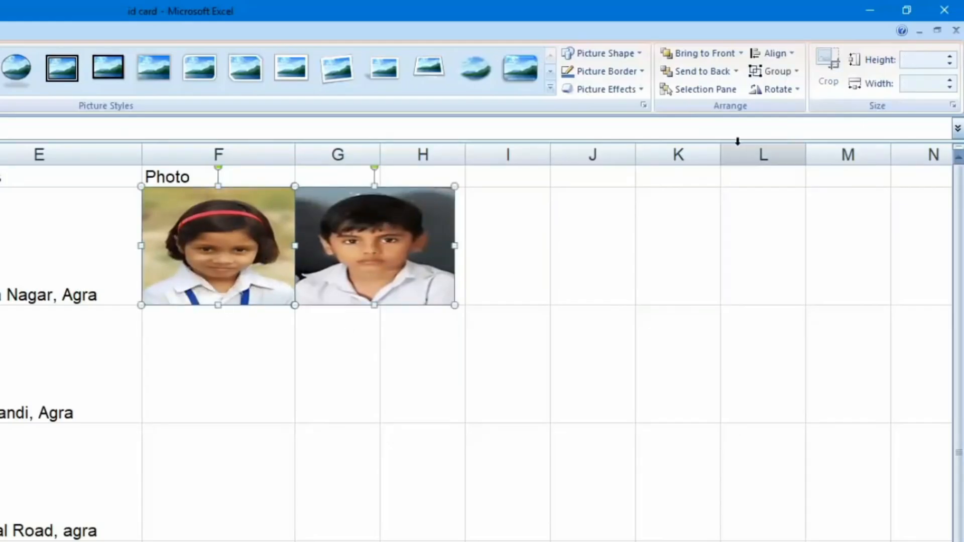
left_click(789, 75)
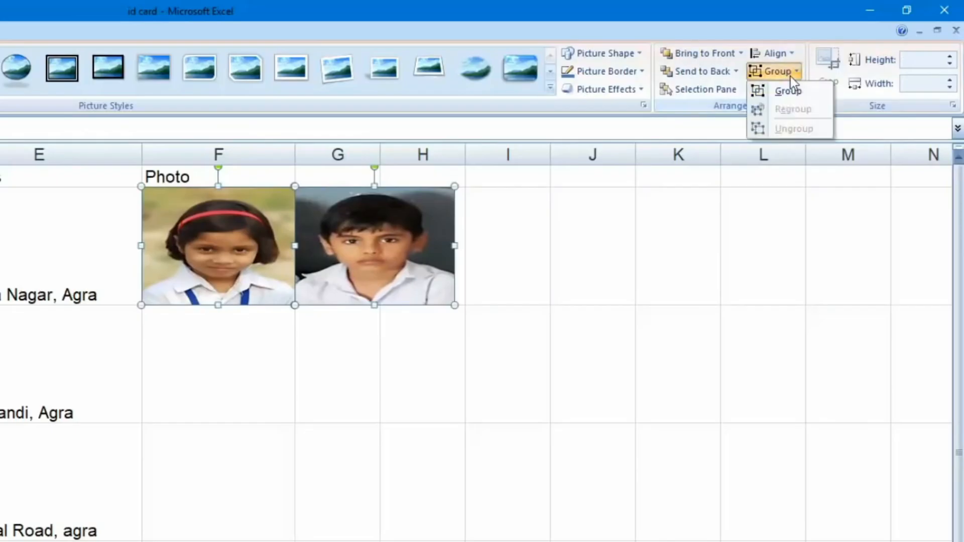
left_click(796, 95)
left_click(624, 387)
left_click(290, 244)
left_click_drag(291, 244, 386, 480)
left_click_drag(449, 495, 279, 259)
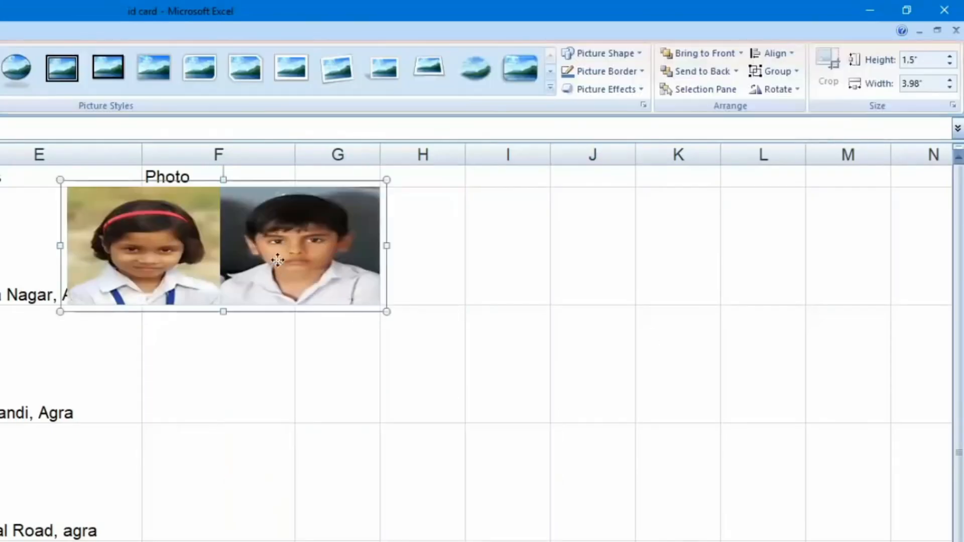
left_click_drag(401, 343, 381, 346)
Ungroup the photos and move them separately into row 2, the boy's at column I and the girl's across columns F and G.
left_click(797, 76)
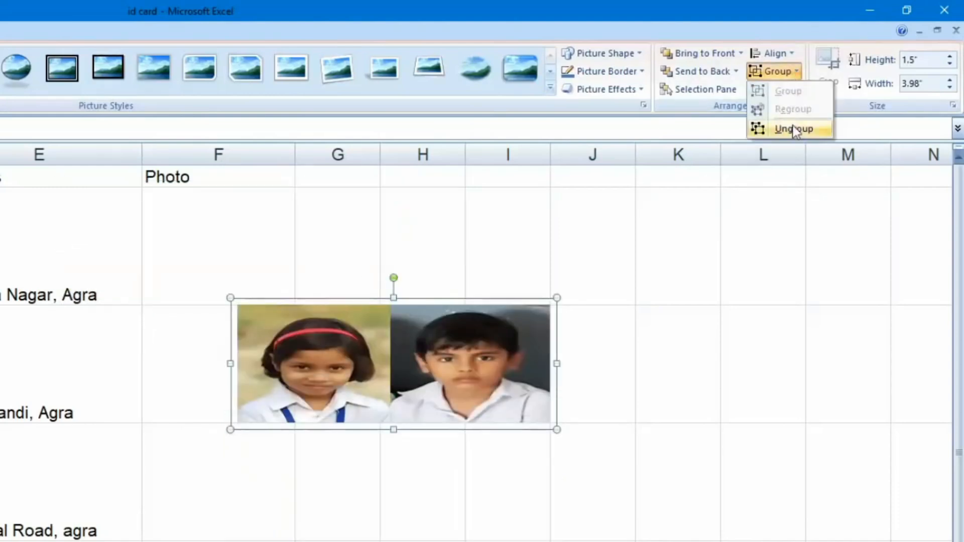
left_click(790, 129)
left_click(563, 369)
left_click(459, 372)
left_click_drag(459, 372, 533, 254)
left_click_drag(298, 374, 287, 257)
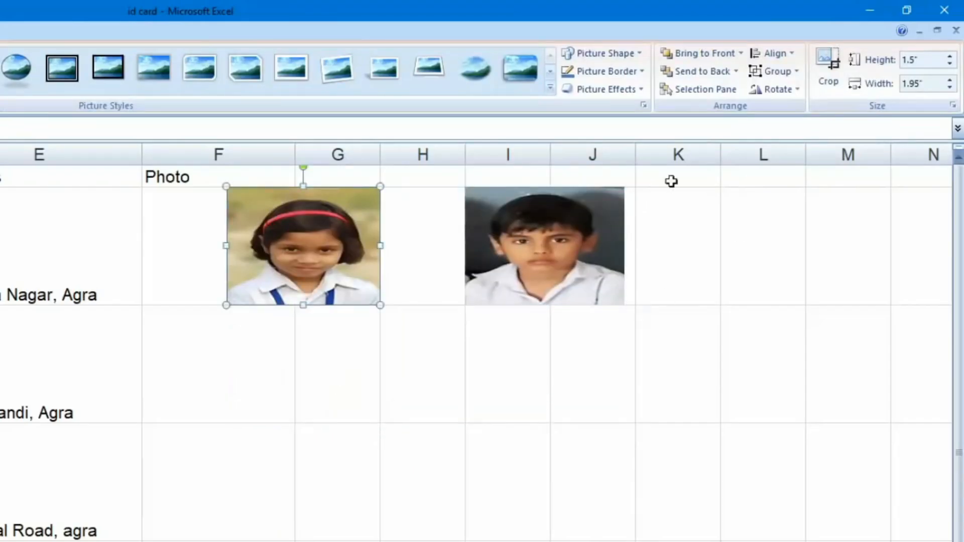
Preview the rotate and flip options on the girl's photo.
left_click(793, 89)
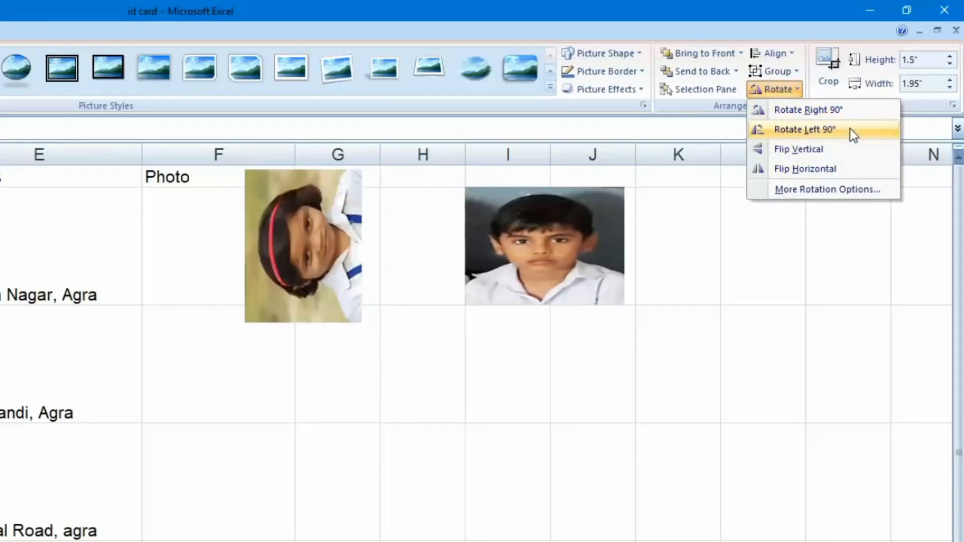
left_click(854, 167)
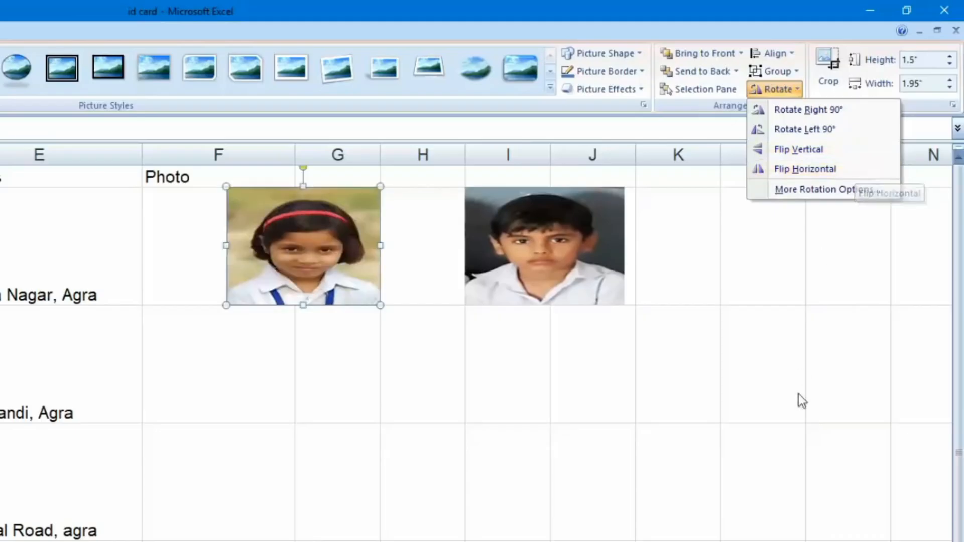
Place the girl's photo at the corner of cell F2 and enlarge it to 4.5" high by 3.9" wide.
left_click_drag(380, 305, 428, 478)
left_click_drag(325, 304, 257, 283)
left_click_drag(359, 293, 362, 333)
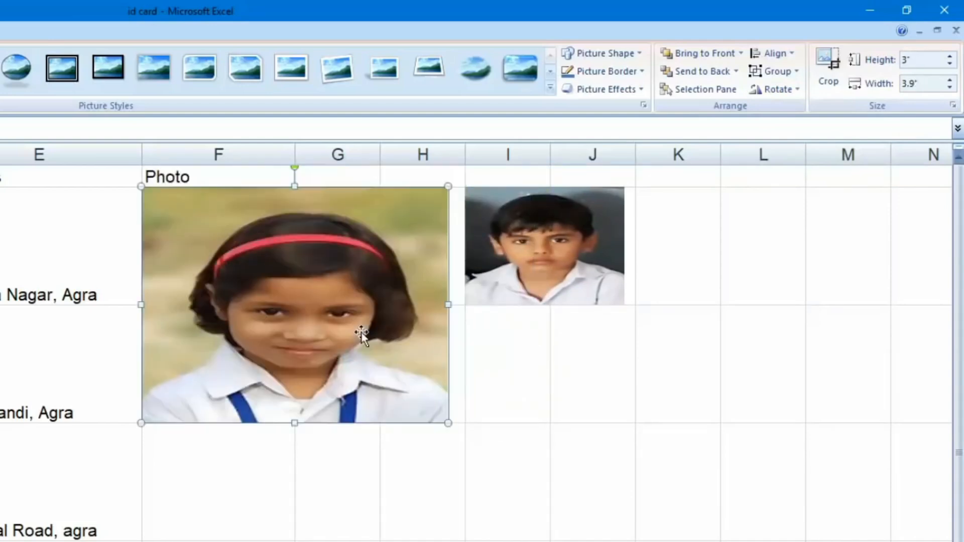
left_click_drag(294, 423, 276, 533)
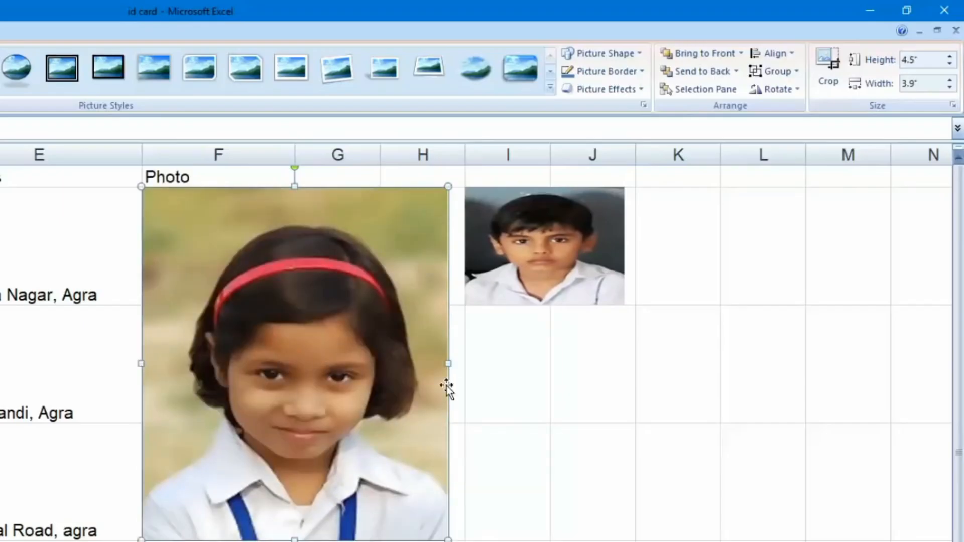
Crop the girl's photo from its right side and bottom to 3" high by 3.03" wide.
left_click(830, 65)
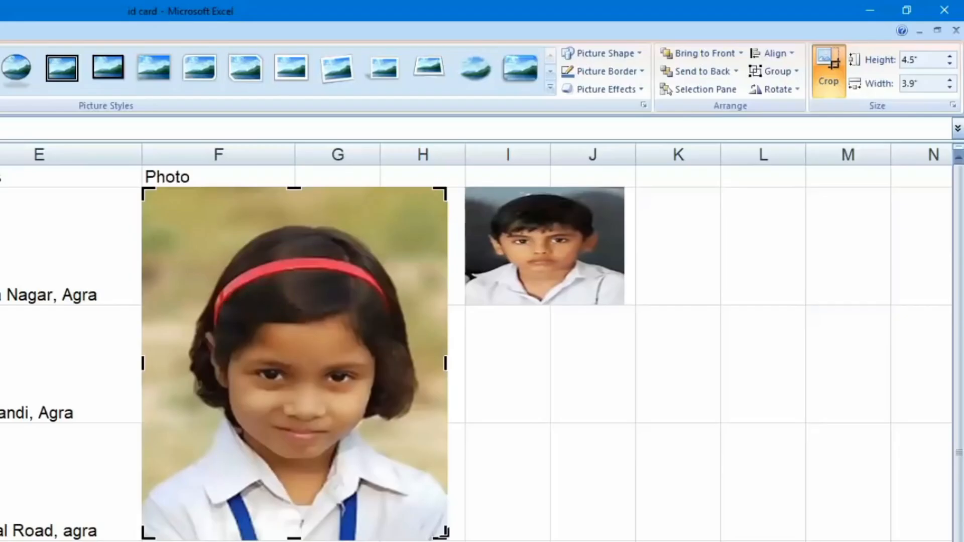
left_click_drag(444, 363, 412, 362)
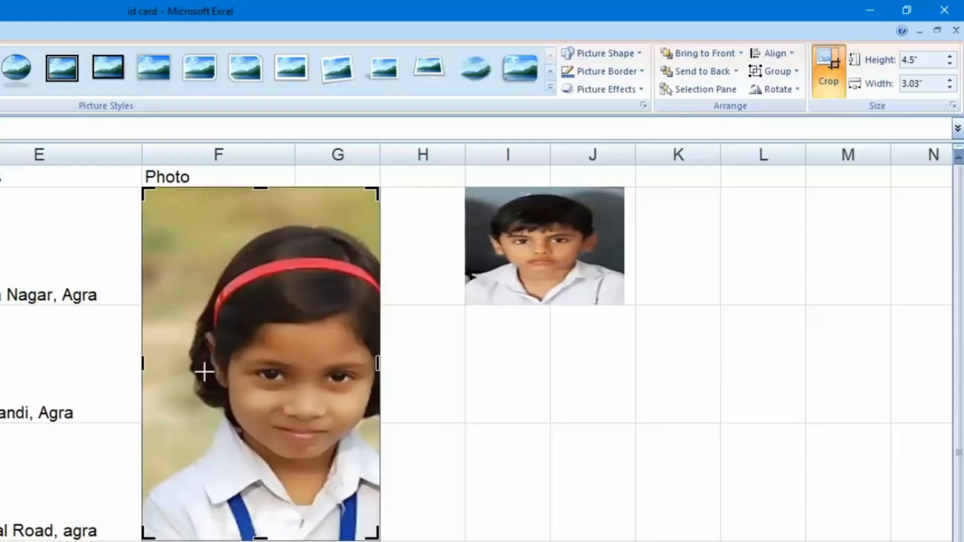
left_click_drag(377, 531, 342, 458)
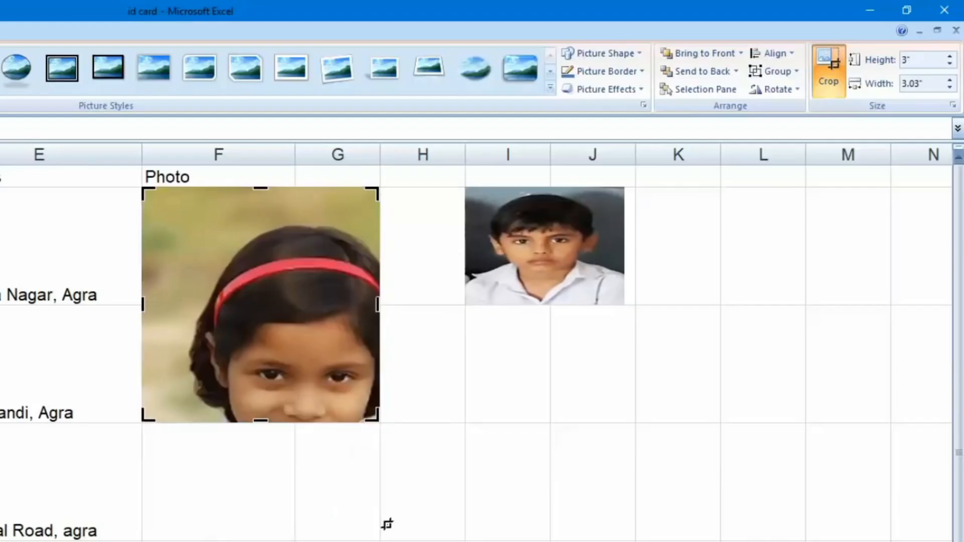
Leave cropping, move the small dark-background girl's photo onto the large photo, and enlarge it across columns F to H.
key("Escape")
left_click(249, 288)
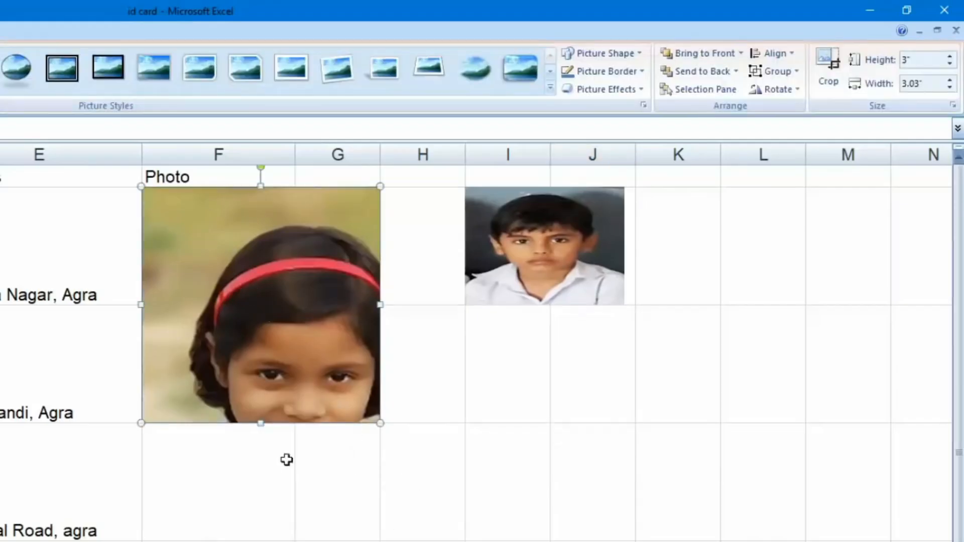
left_click_drag(326, 533, 305, 294)
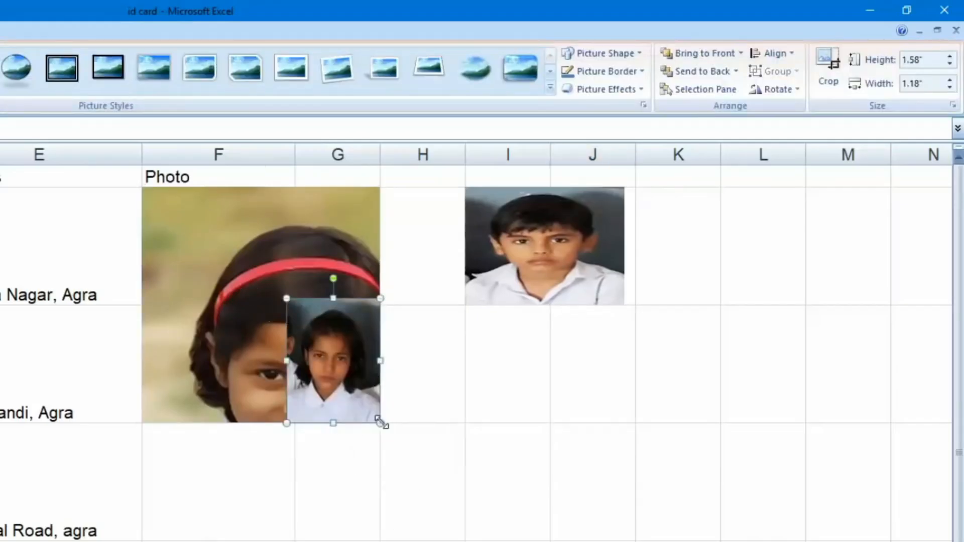
left_click_drag(381, 424, 550, 541)
left_click_drag(417, 482, 333, 396)
Crop the enlarged dark-background girl's photo from its upper-left corner to 3" high by 2.17" wide.
left_click(827, 68)
left_click_drag(463, 541, 420, 530)
left_click_drag(379, 379, 462, 376)
left_click(219, 226)
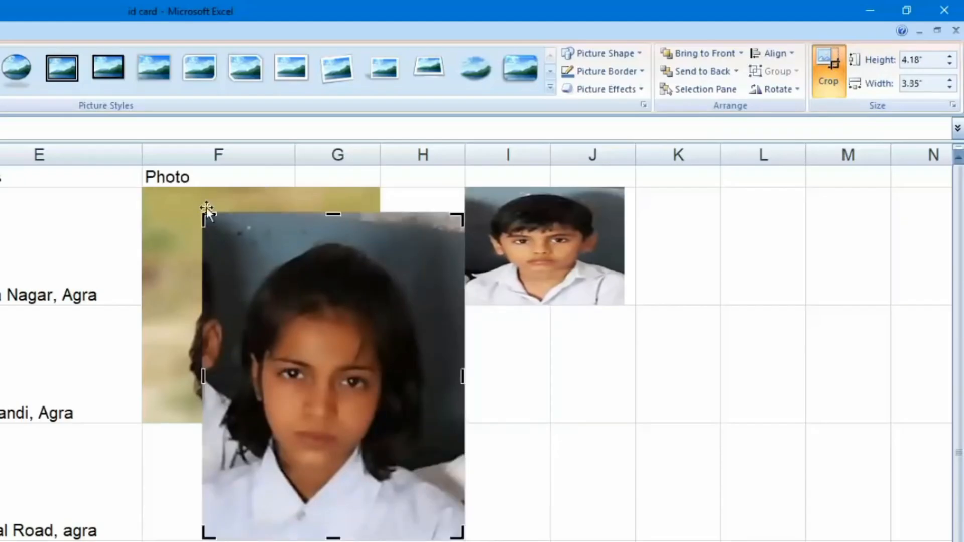
left_click_drag(214, 226, 295, 304)
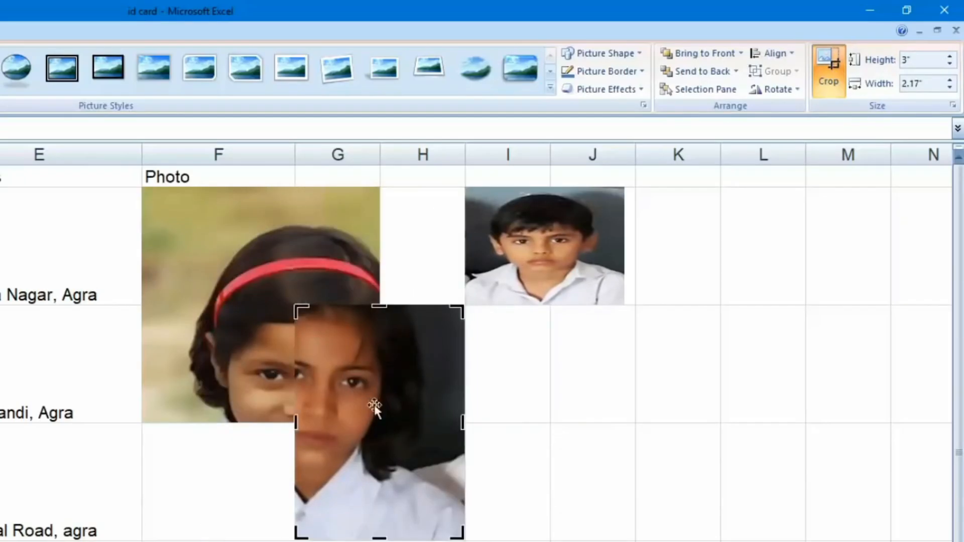
Move the cropped photo aside and back, and restore its cropped area to 4.18" high by 3.35" wide.
left_click_drag(376, 409, 610, 440)
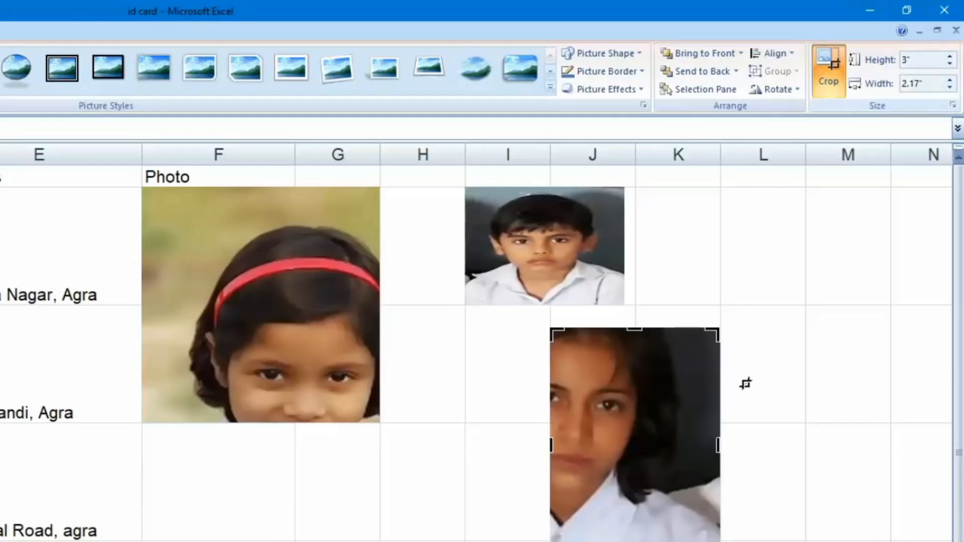
left_click_drag(634, 432, 379, 407)
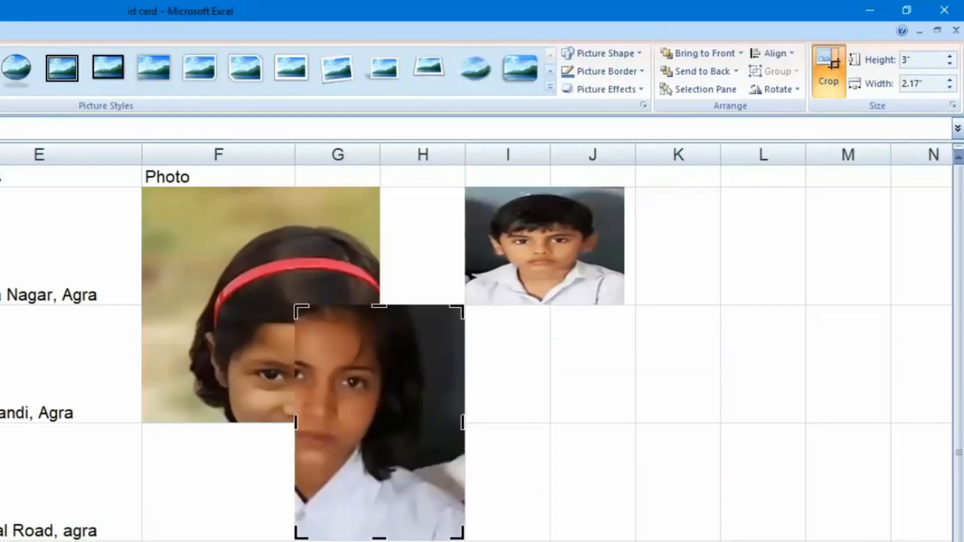
left_click_drag(295, 303, 203, 213)
left_click(598, 309)
Enlarge the dark-background girl's photo by raising its width value in increments.
left_click(336, 408)
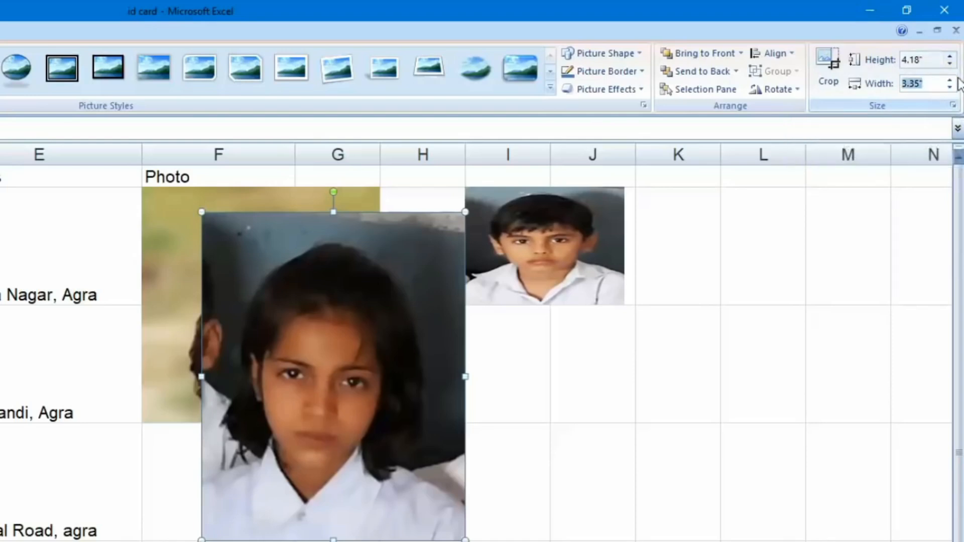
left_click(949, 80)
left_click(950, 80)
mouse_move(949, 81)
left_mouse_down()
mouse_move(948, 93)
mouse_move(949, 64)
left_mouse_up()
left_click(950, 82)
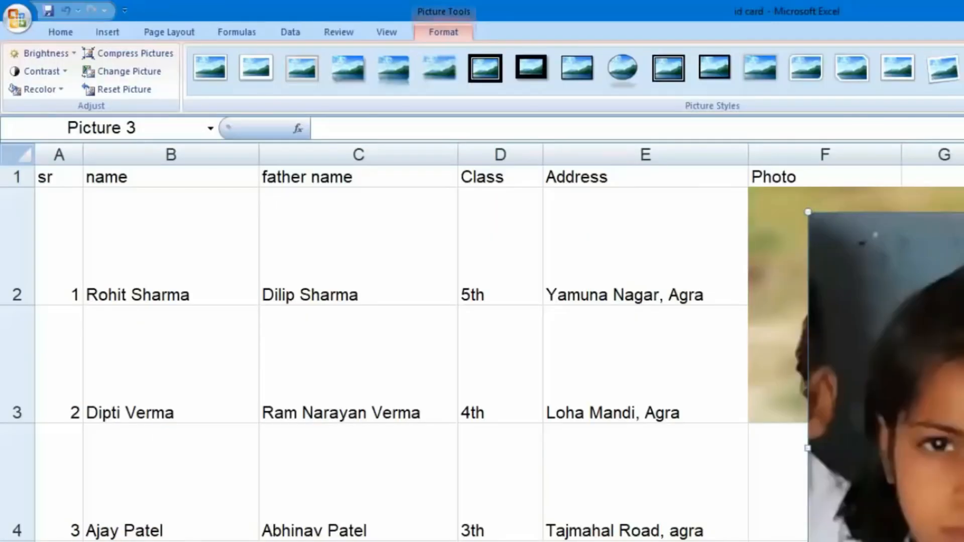
Delete all three photos from the worksheet.
key("Delete")
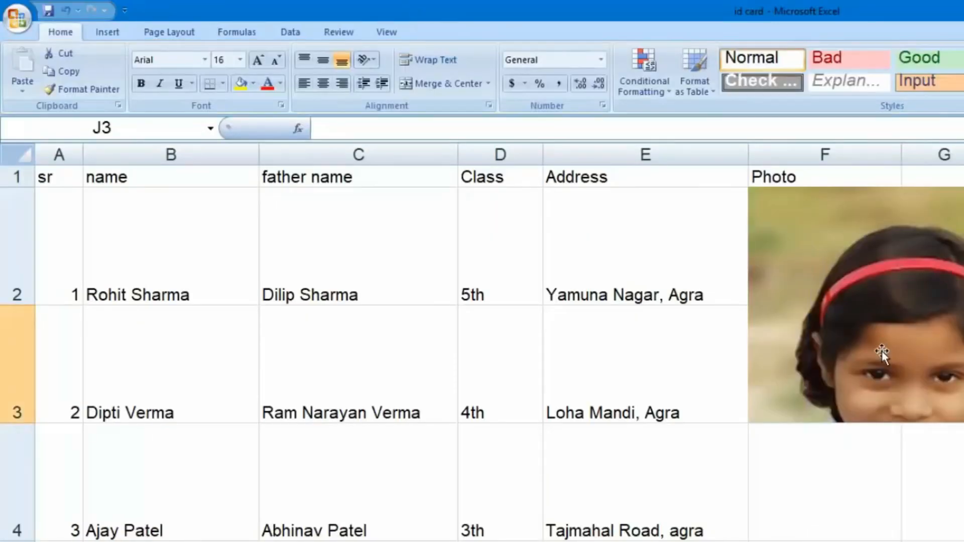
key("ctrl+z")
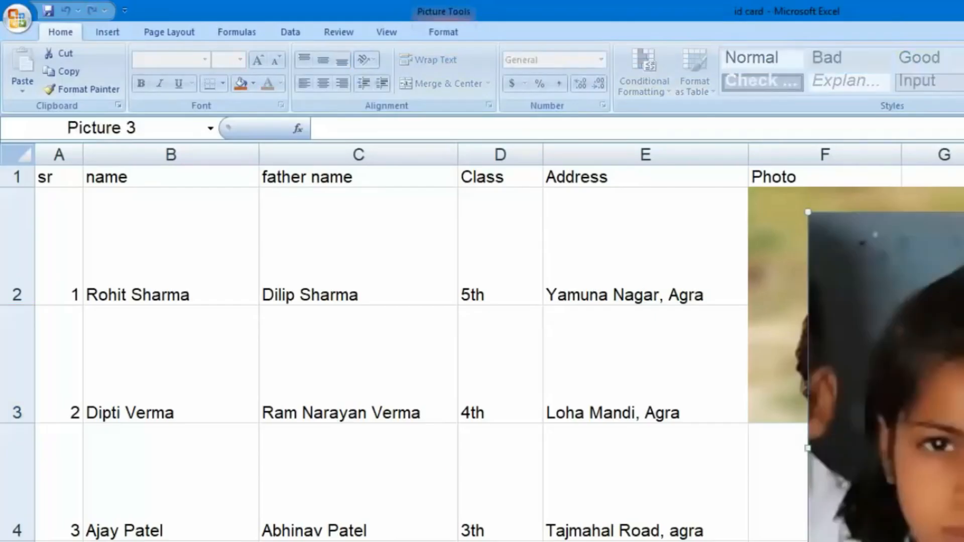
key("Delete")
left_click(842, 276)
key("Delete")
left_click(960, 281)
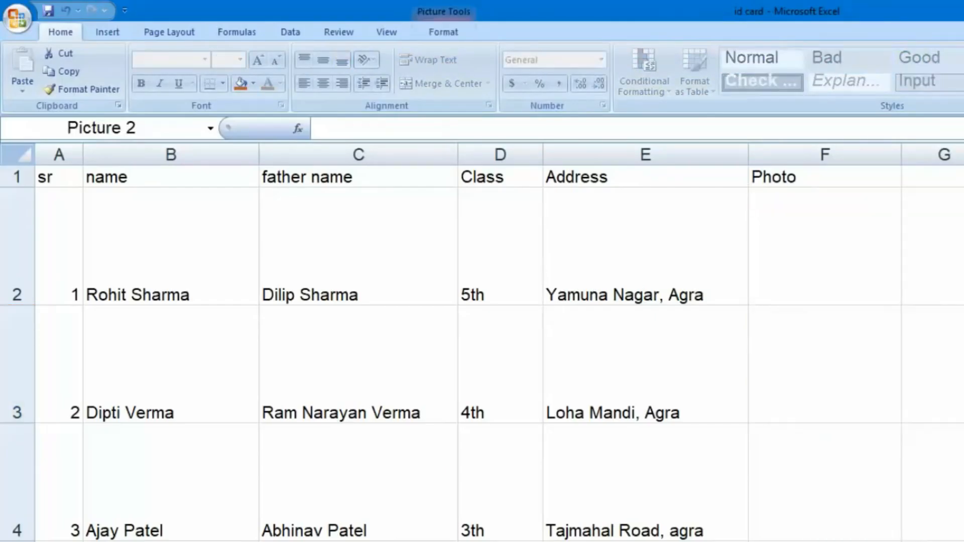
key("Delete")
Insert the picture 20171102_083755 from the id card folder with cell F2 selected.
left_click(786, 247)
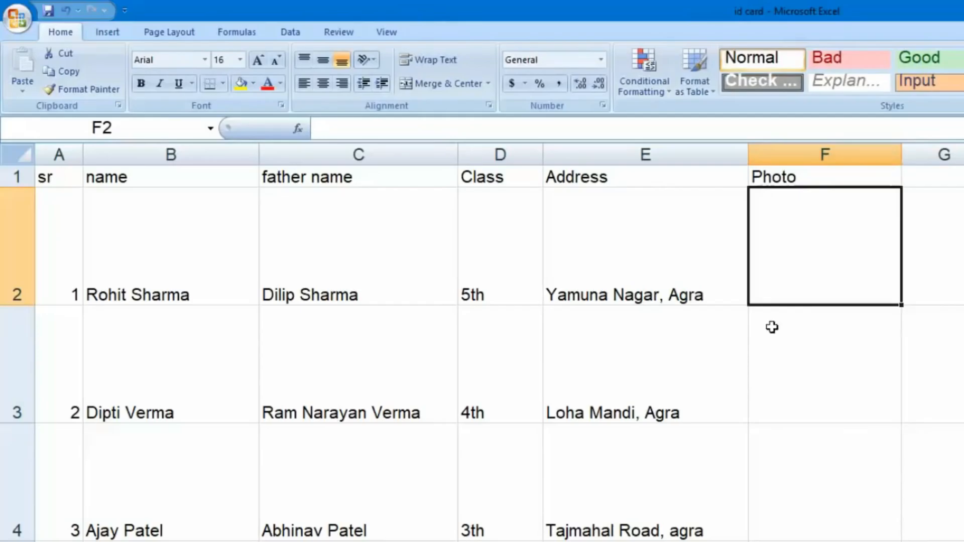
left_click(114, 35)
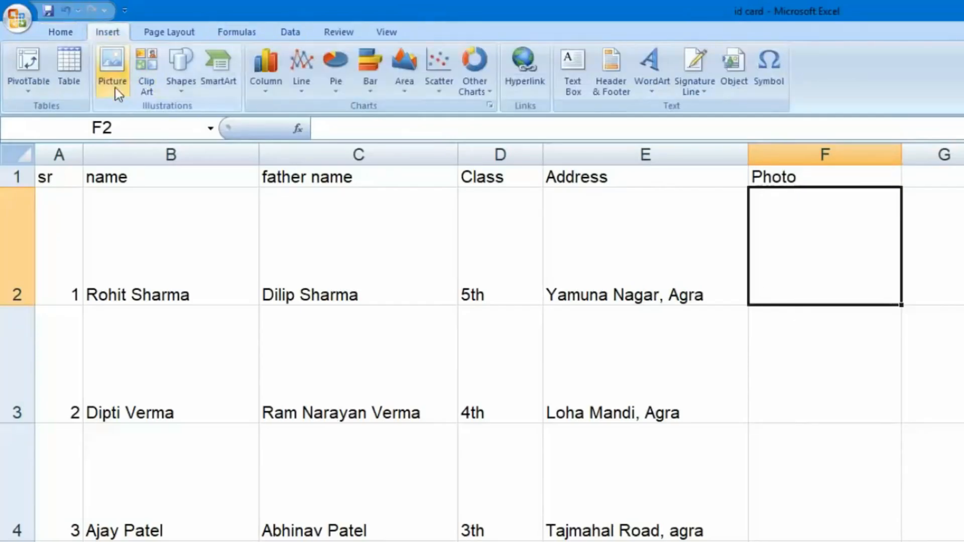
left_click(113, 70)
left_click(551, 146)
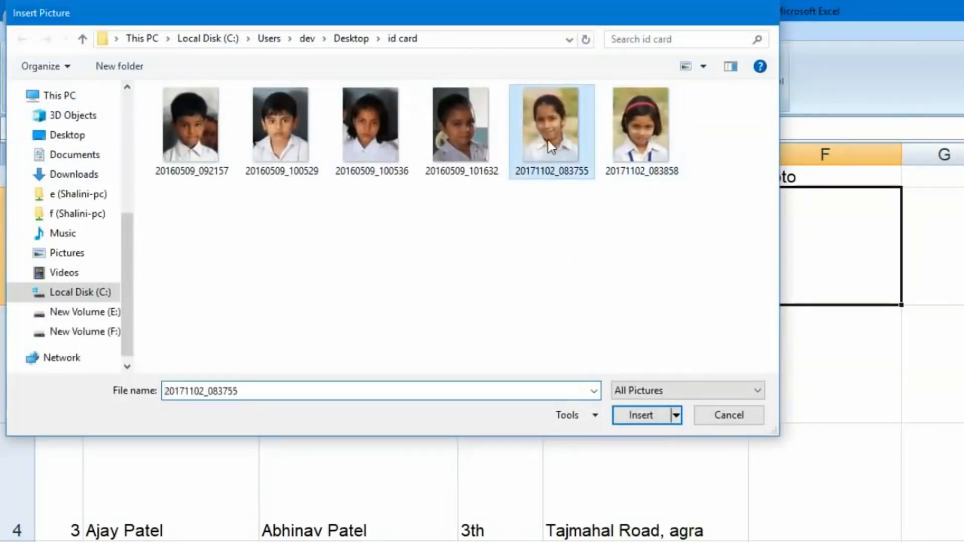
double_click(551, 146)
Narrow column F and fit the inserted photo to the edges of cell F2.
left_click_drag(778, 251, 834, 292)
left_click_drag(843, 155, 821, 155)
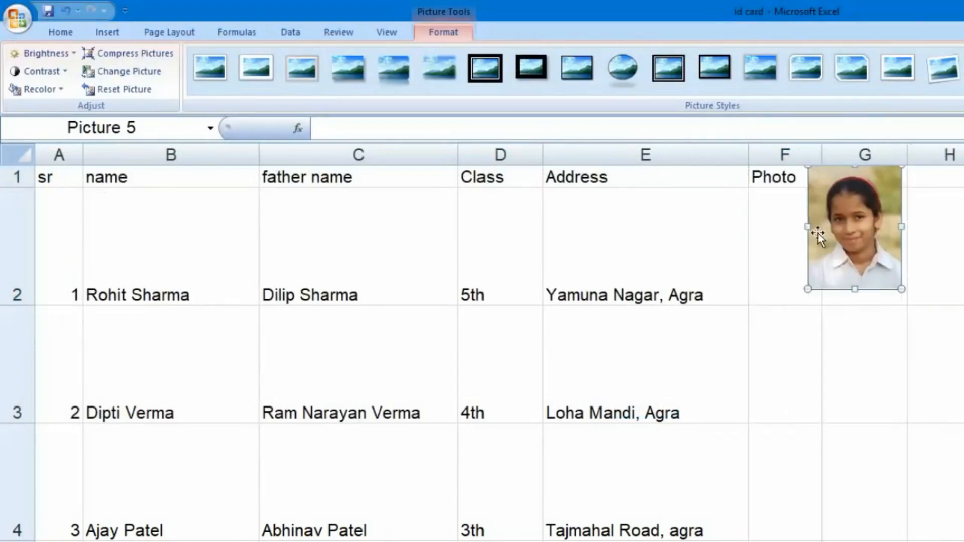
left_click_drag(835, 241, 777, 263)
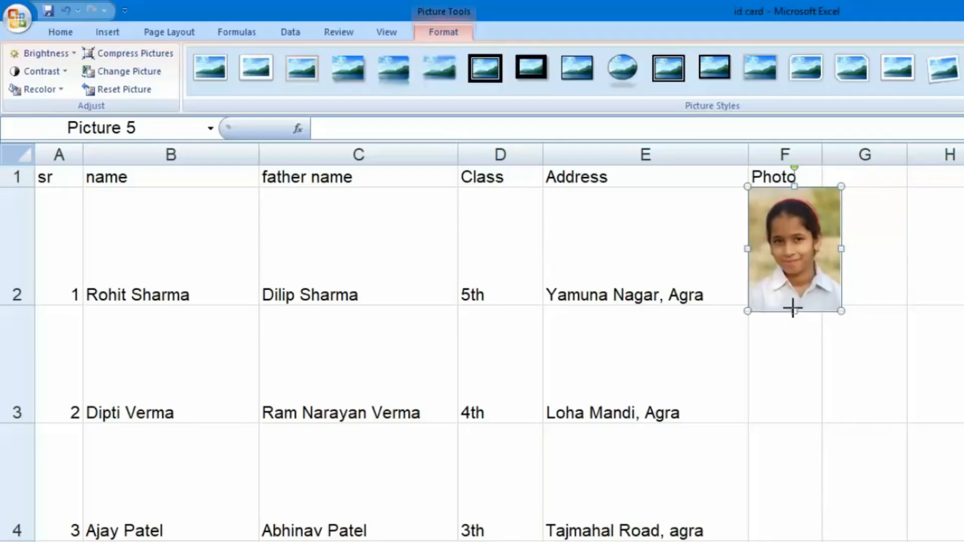
left_click_drag(840, 246, 822, 246)
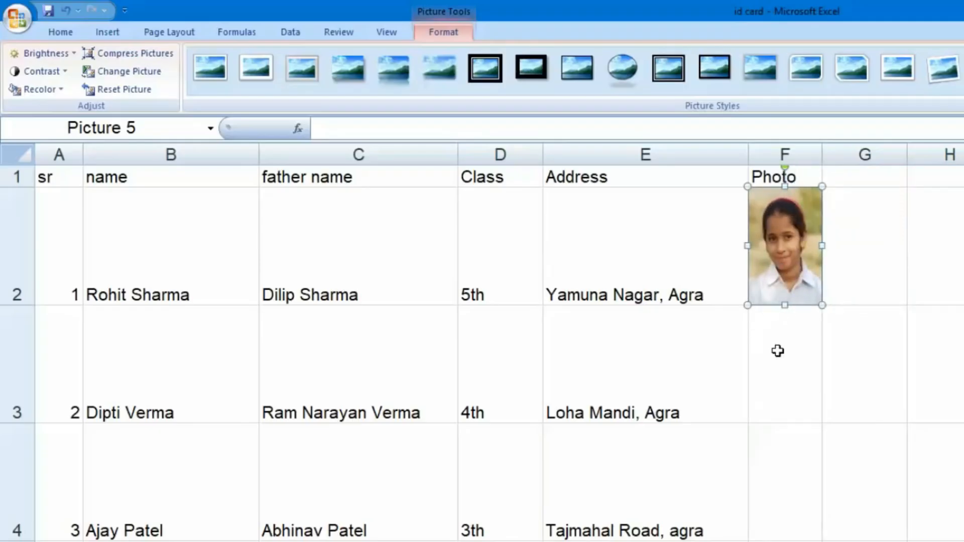
Duplicate the photo in F2 twice, placing the copies in cells F3 and F4.
key("ctrl+d")
left_click_drag(810, 261, 793, 401)
key("ctrl+d")
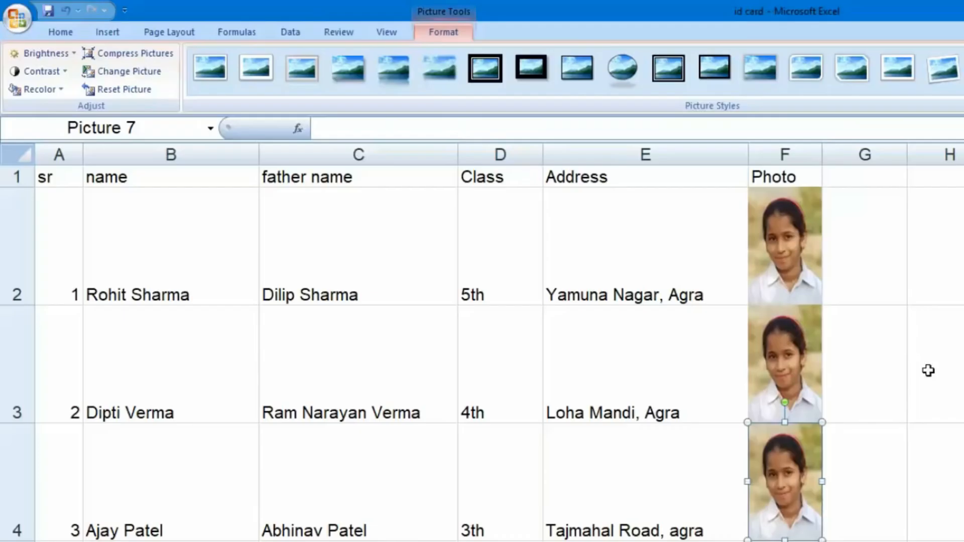
Change the photo in F3 to 20160509_101632 and the photo in F4 to 20160509_100529.
left_click(779, 339)
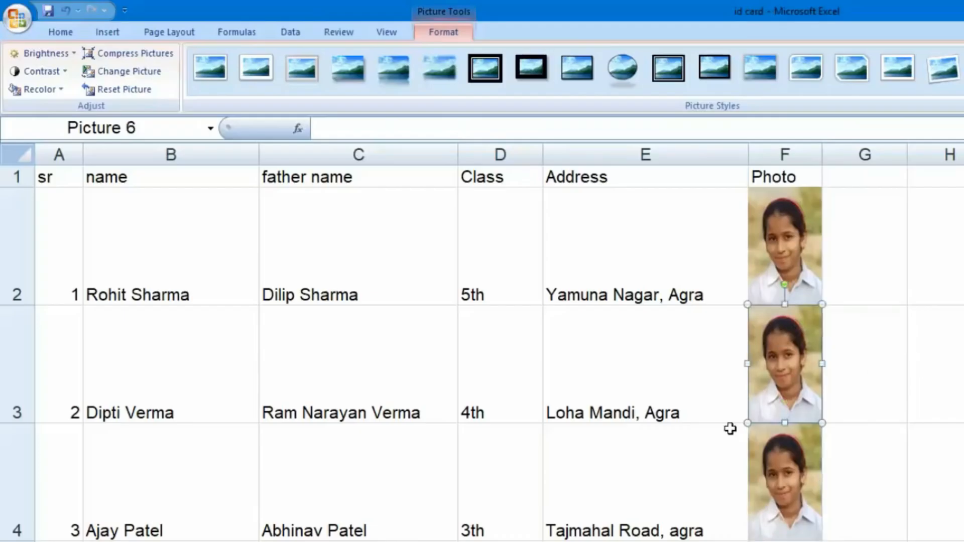
left_click(123, 73)
double_click(456, 138)
left_click(779, 467)
left_click(123, 73)
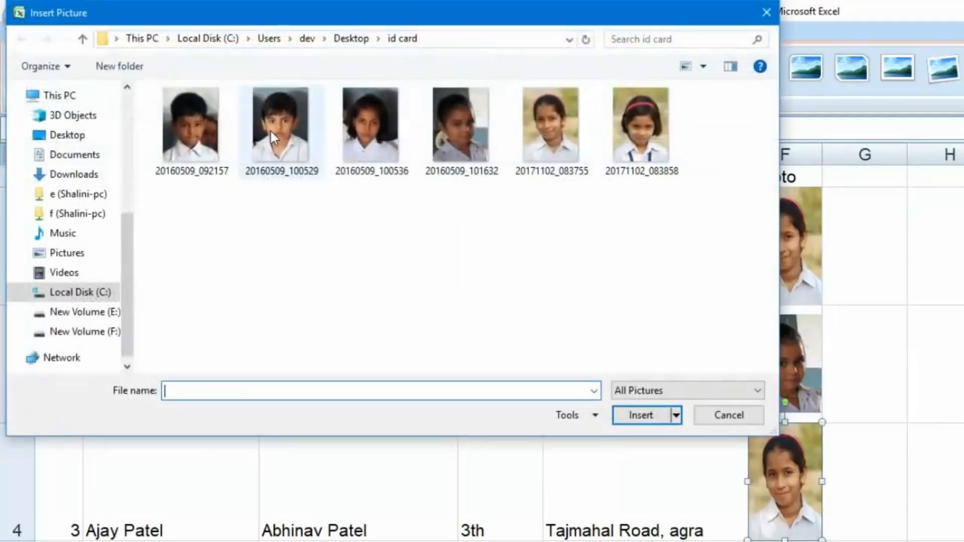
double_click(270, 131)
left_click(914, 432)
Stretch the replaced photos in F4 and F3 vertically to fill the full height of their cells.
left_click(791, 461)
left_click_drag(785, 432, 786, 422)
left_click_drag(782, 531, 782, 540)
left_click(790, 397)
left_click_drag(784, 412, 783, 423)
left_click_drag(786, 314, 785, 304)
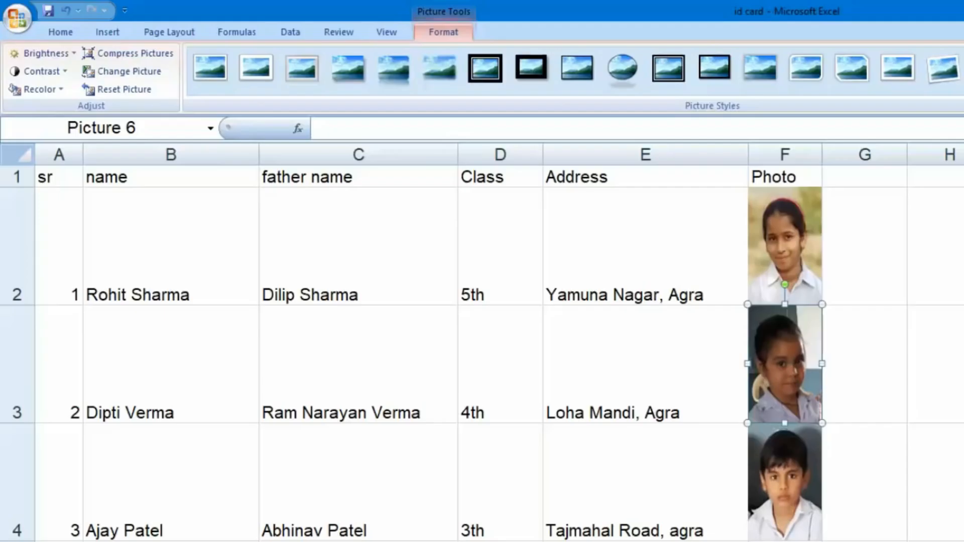
Set the object positioning of the photo in F2 to Move and size with cells.
left_click(796, 211)
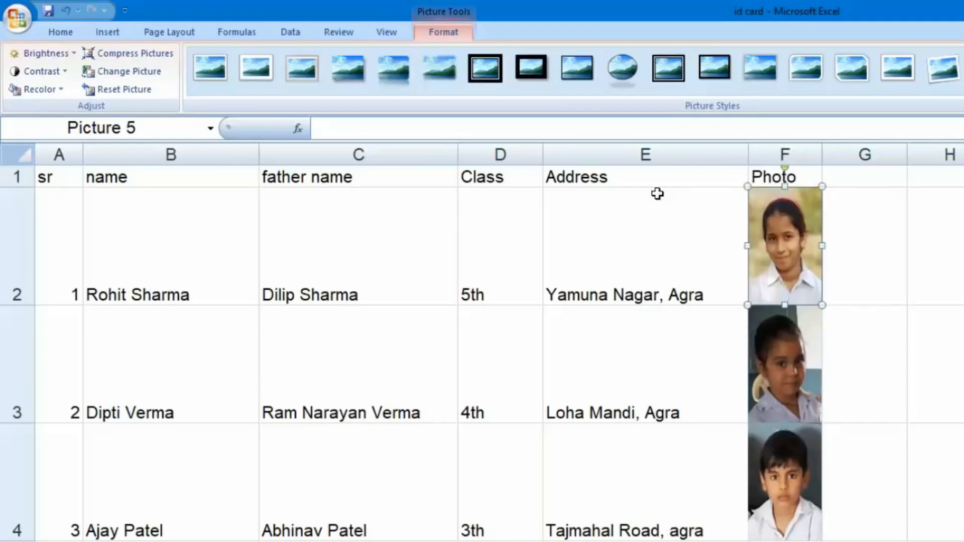
right_click(771, 213)
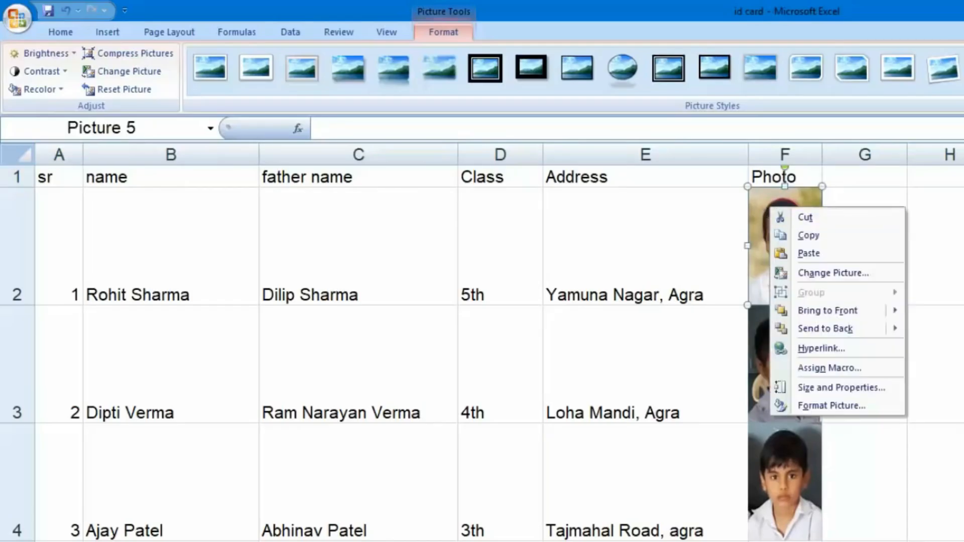
right_click(748, 247)
right_click(783, 224)
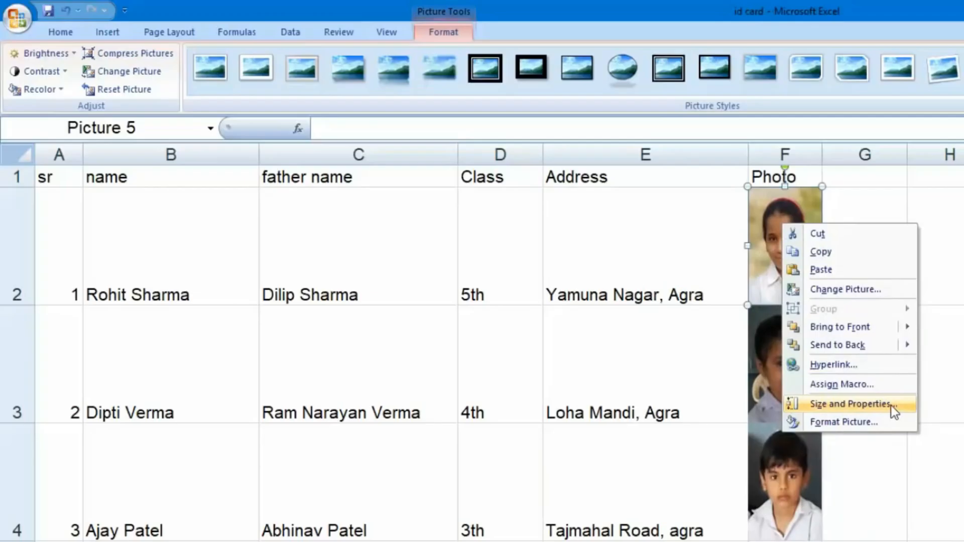
left_click(853, 404)
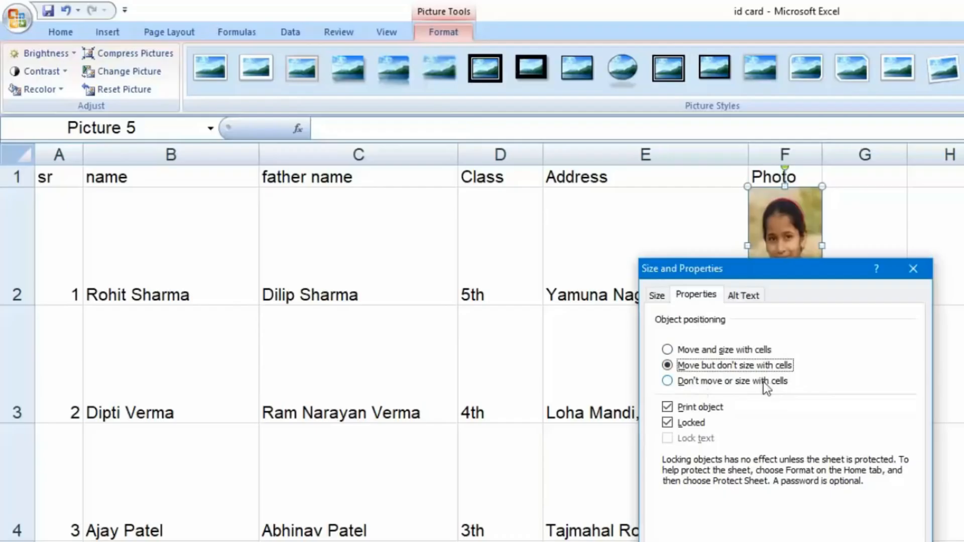
left_click_drag(800, 270, 963, 186)
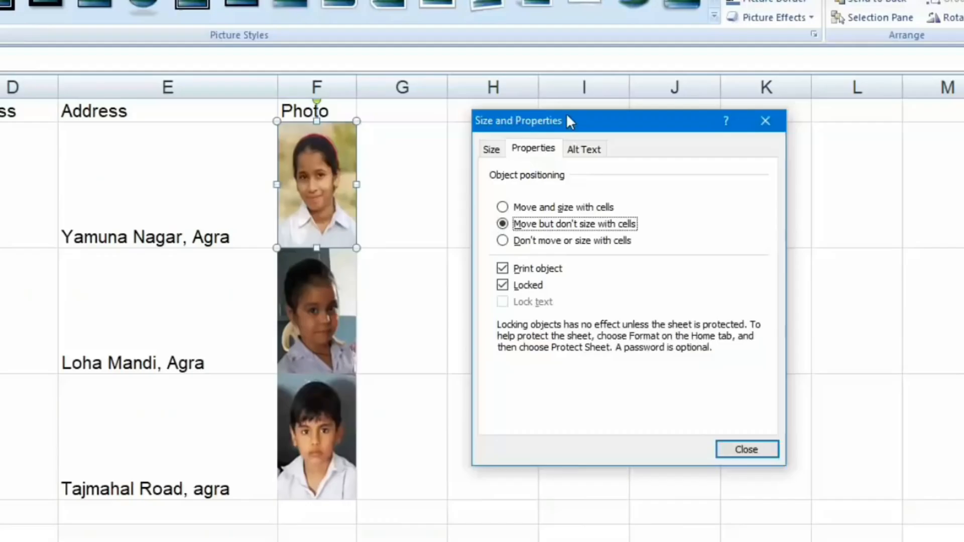
left_click_drag(568, 121, 528, 124)
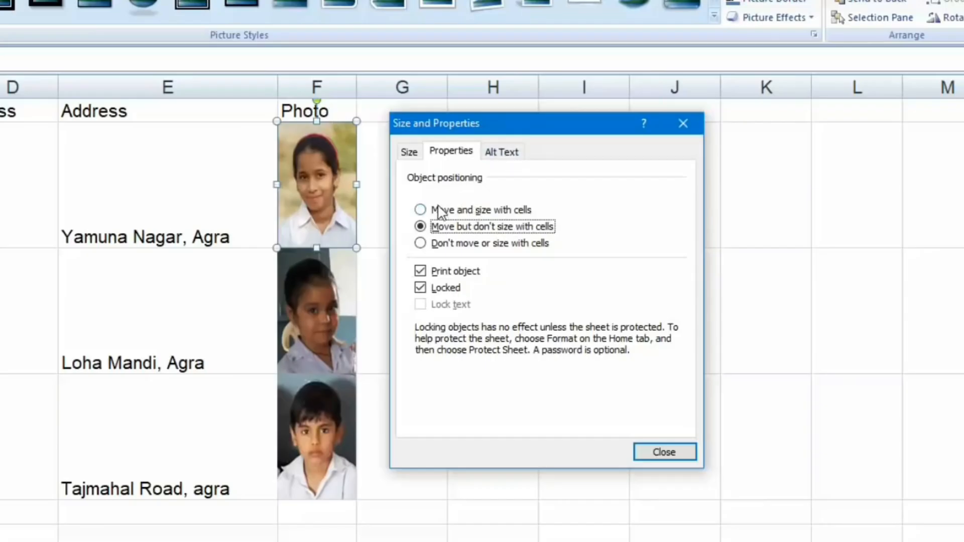
left_click(424, 225)
left_click(420, 210)
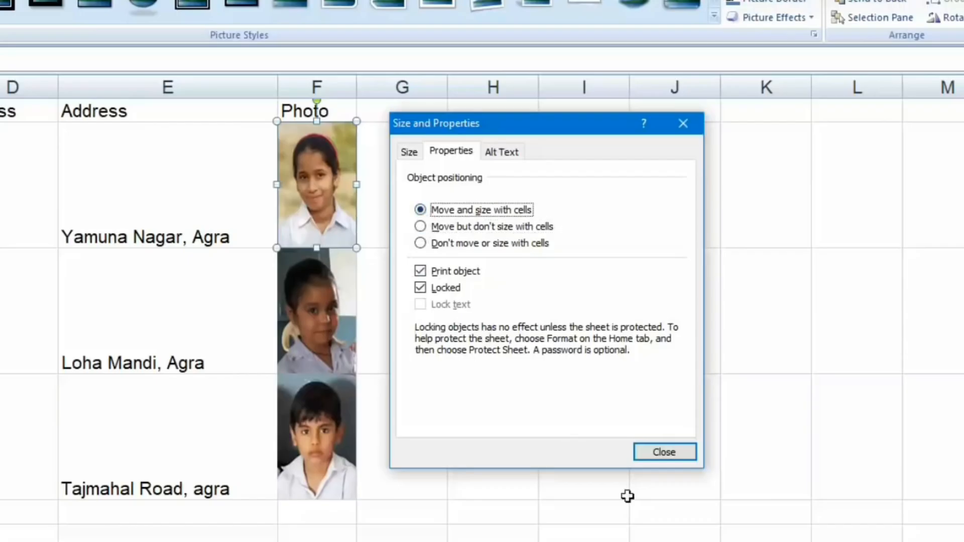
left_click(662, 454)
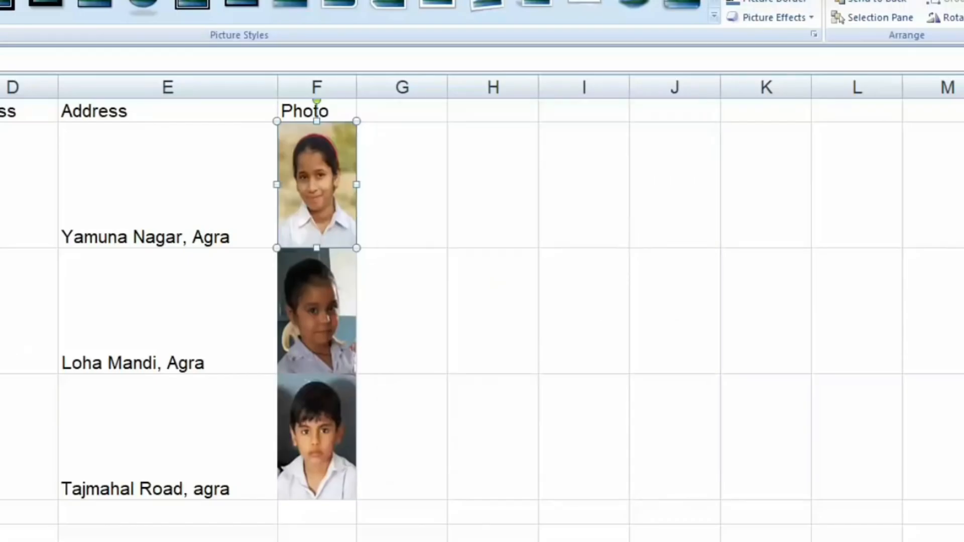
Test automatic row height on row 2, undo it, and reduce the row's height manually.
double_click(0, 248)
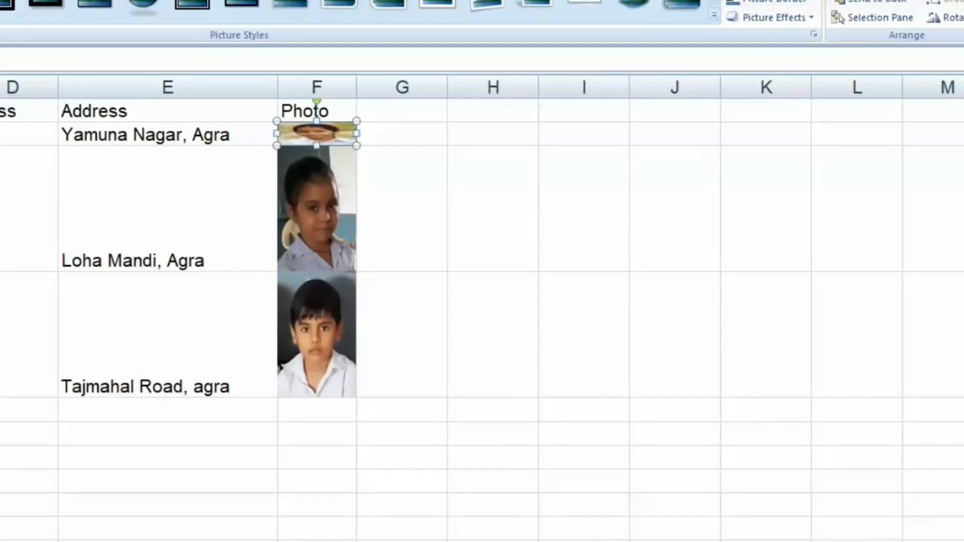
key("ctrl+z")
left_click_drag(0, 225, 0, 215)
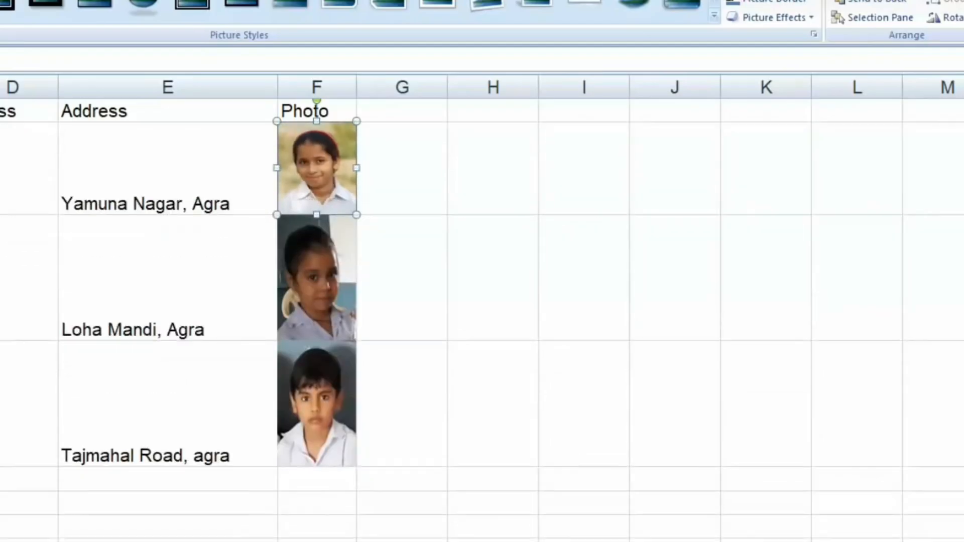
Adjust the height of row 3 slightly to test how the photo in F3 responds.
left_click(170, 279)
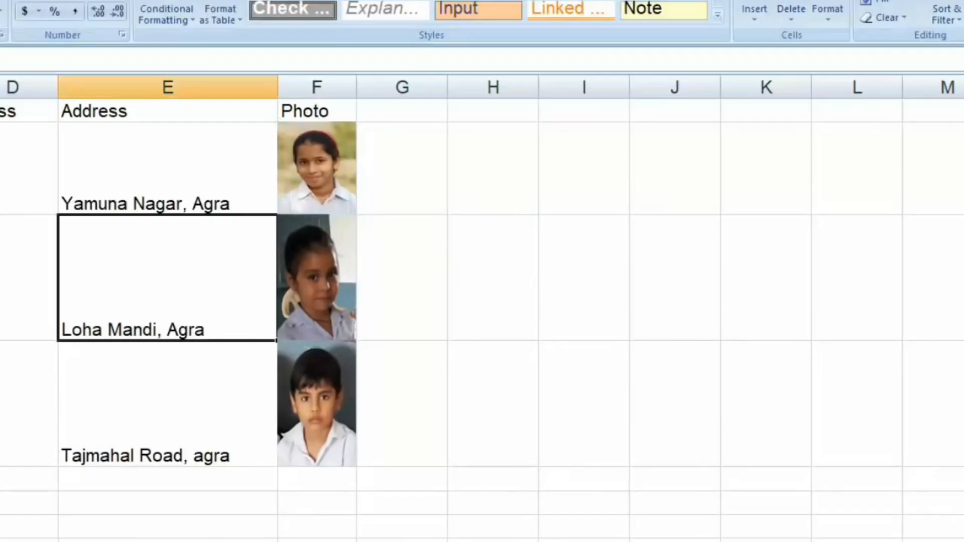
left_click_drag(0, 340, 0, 340)
left_click(0, 254)
Set the object positioning of the photo in F3 to Move and size with cells.
left_click(297, 256)
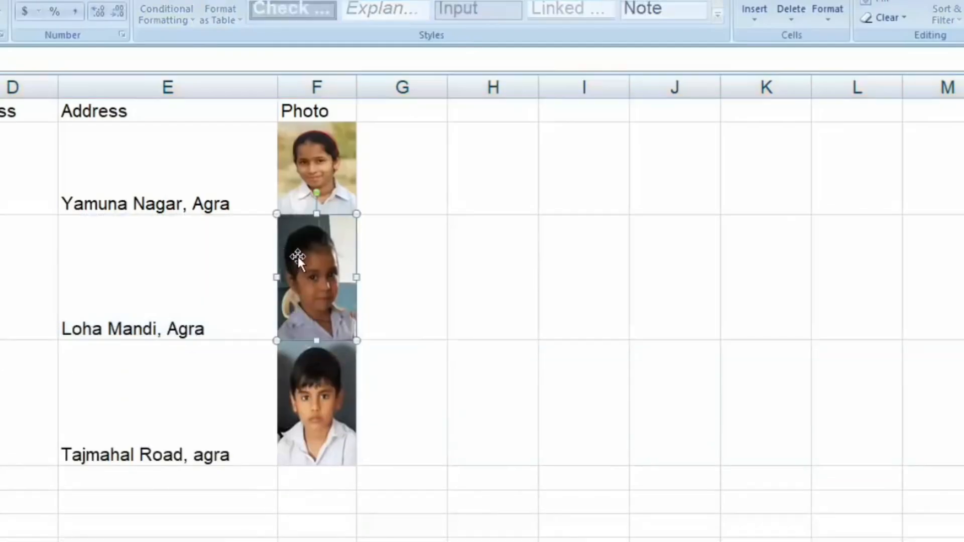
right_click(298, 257)
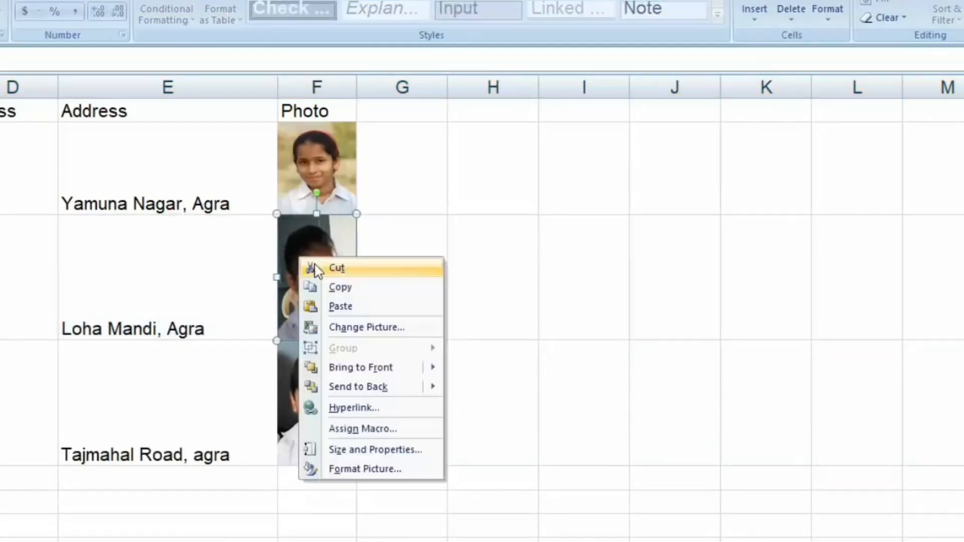
left_click(413, 451)
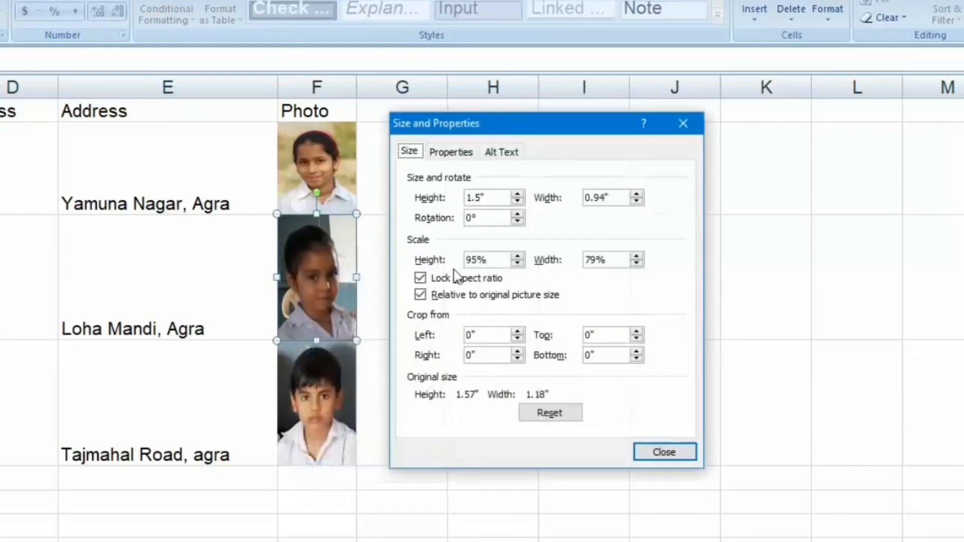
left_click(451, 151)
left_click(420, 210)
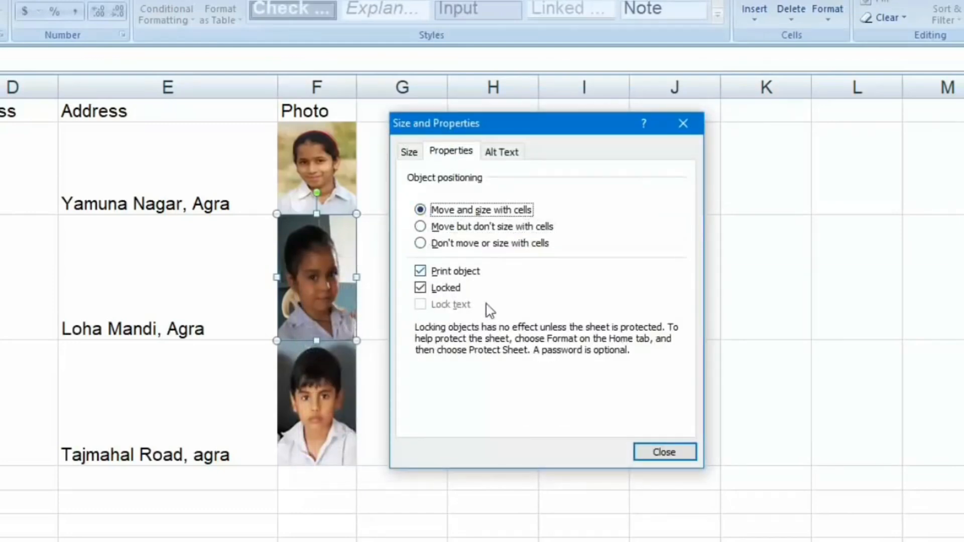
left_click(663, 452)
Set the object positioning of the photo in F4 to Move and size with cells.
right_click(299, 414)
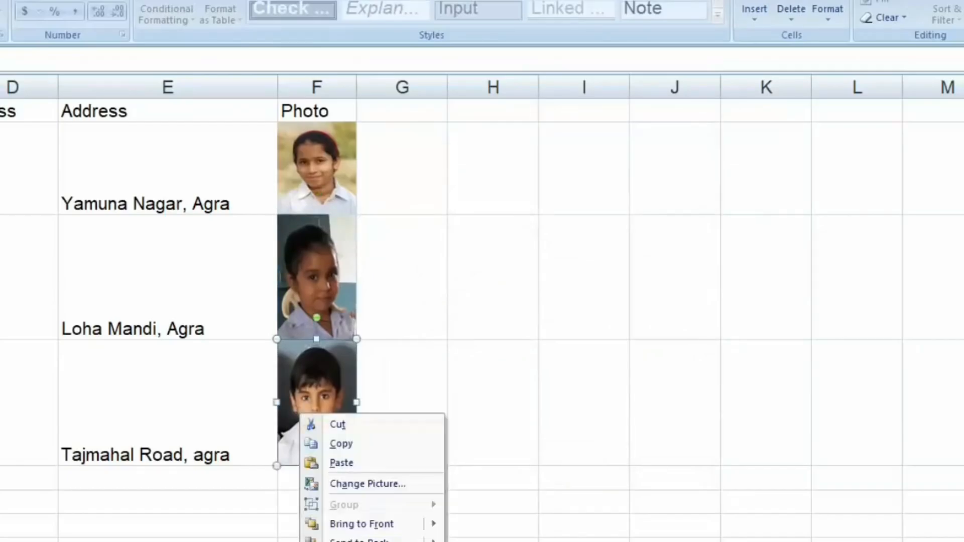
left_click(352, 541)
left_click(451, 152)
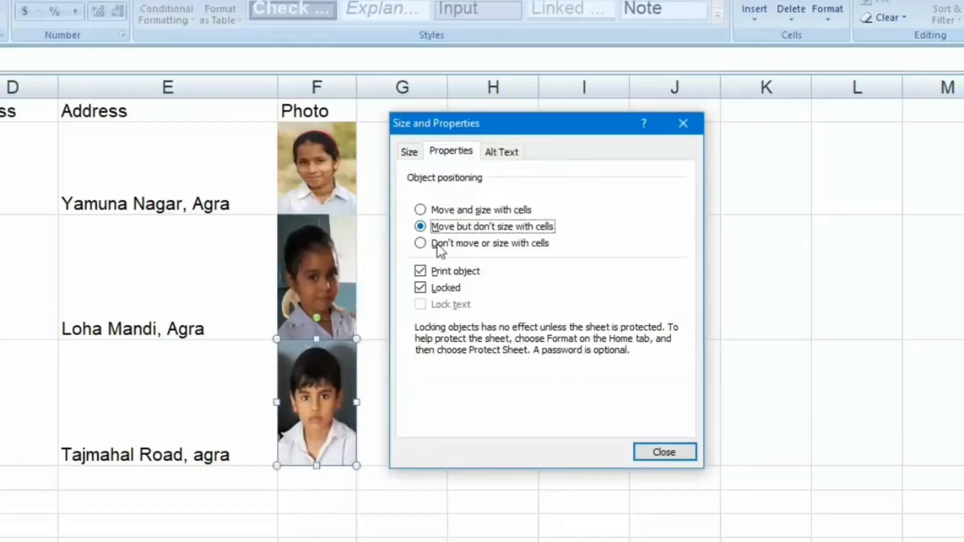
left_click(420, 209)
left_click(663, 452)
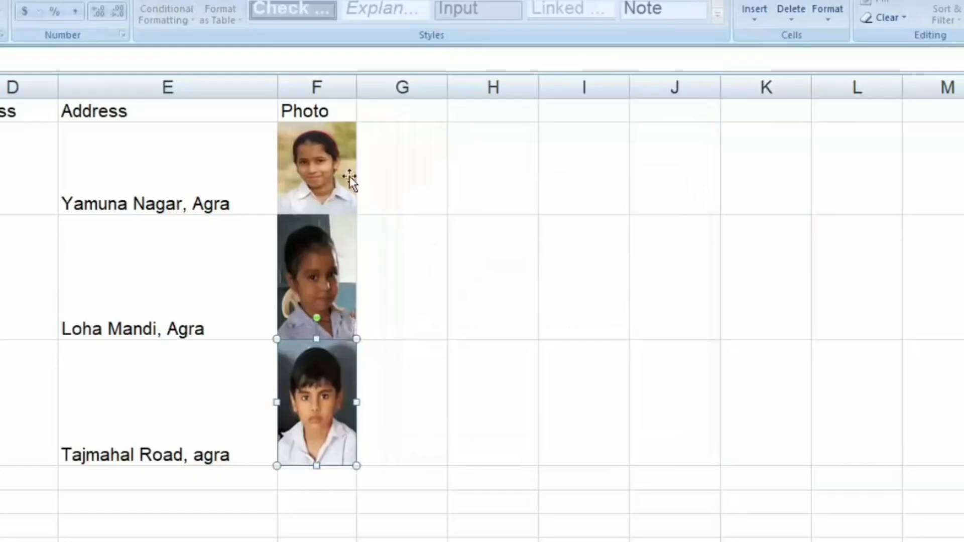
Reduce the height of rows 2 to 4 together to a uniform height of about 1 inch.
left_click_drag(0, 402, 0, 168)
left_click_drag(0, 214, 0, 206)
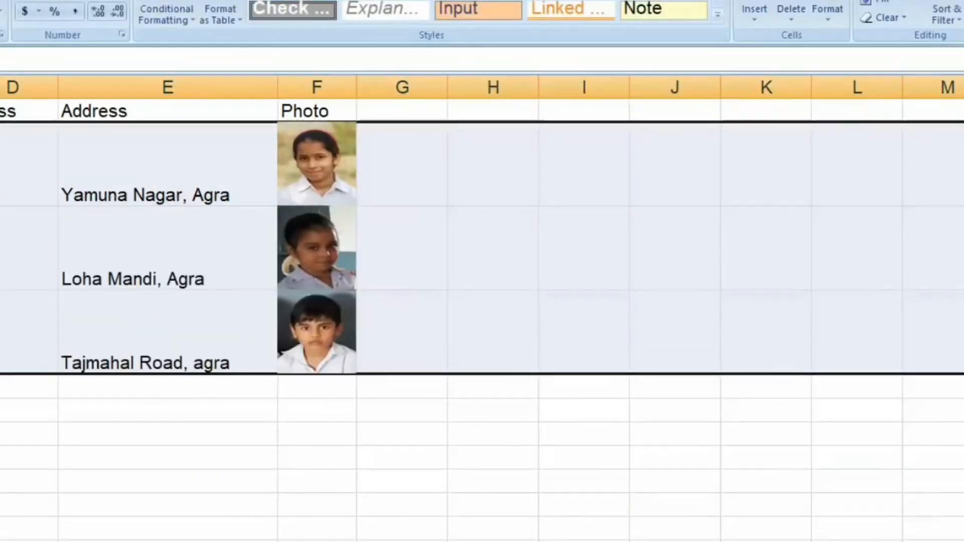
left_click(372, 467)
Add AutoFilter to the header row from sr to Photo (A1:F1).
left_click_drag(319, 110, 21, 111)
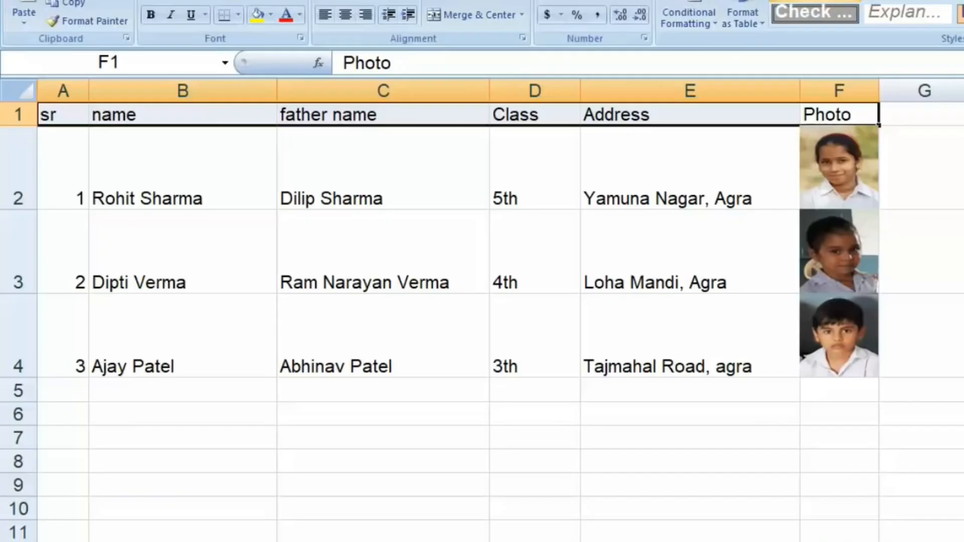
key("ctrl+shift+l")
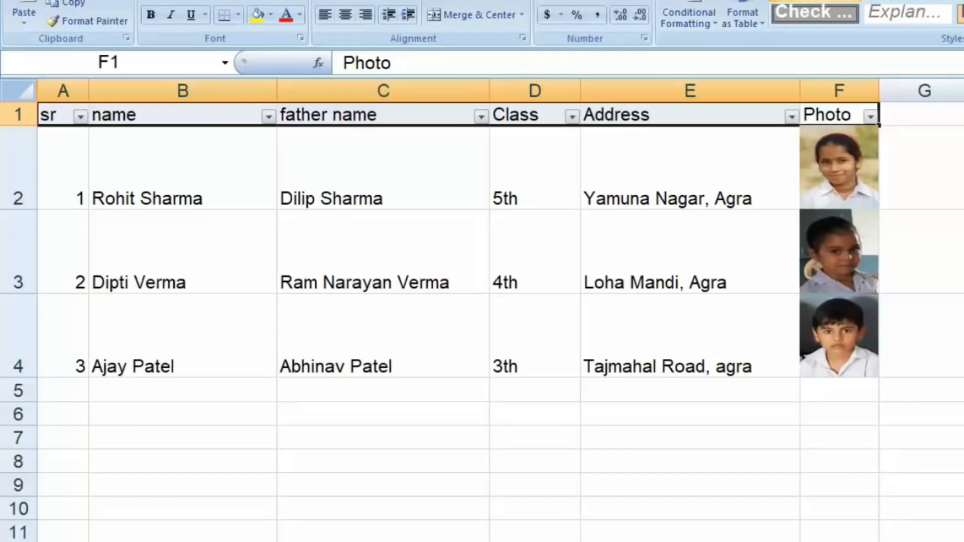
left_click(963, 251)
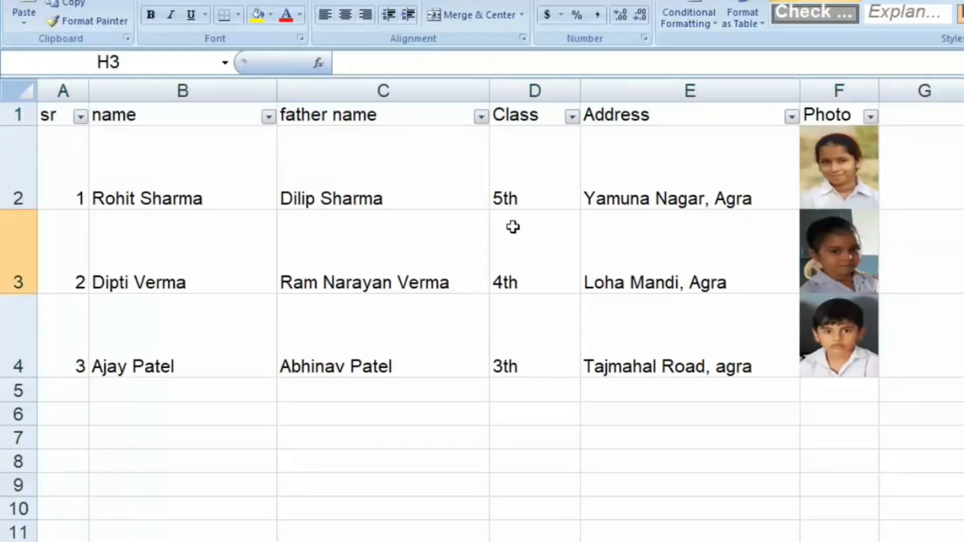
Filter the Class column to show only 4th and check which photo is displayed with the row.
left_click(573, 117)
left_click(432, 255)
left_click(432, 283)
left_click(467, 412)
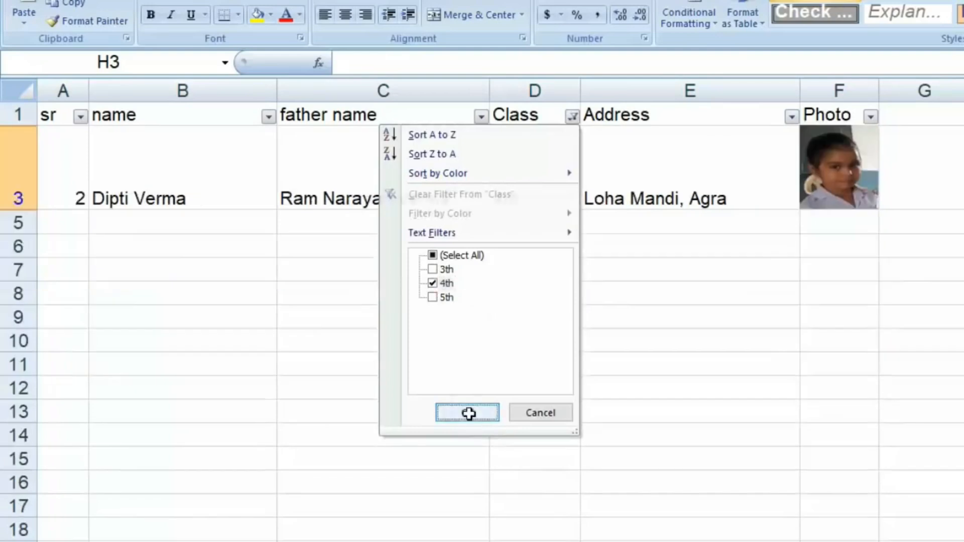
left_click(734, 477)
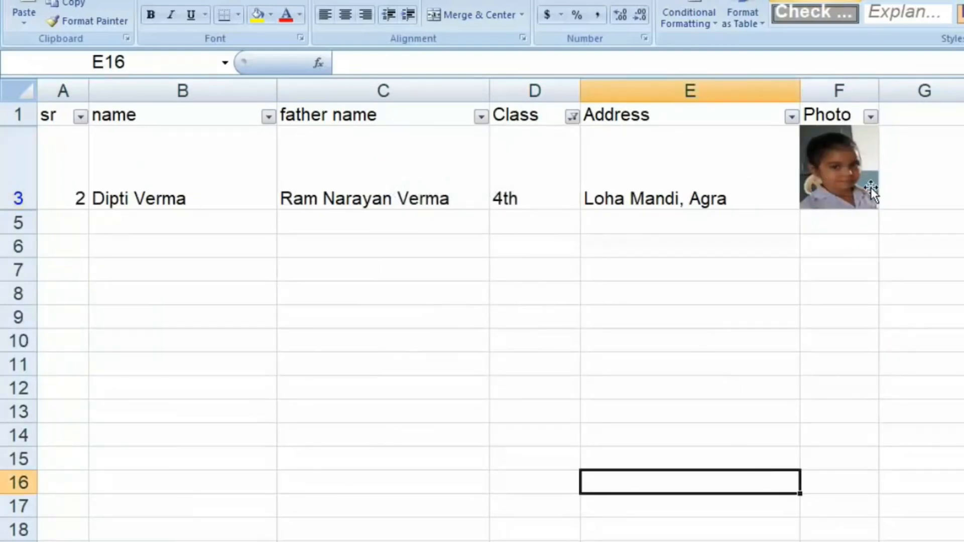
Reselect all values in the Class filter so every student row is listed.
left_click(572, 116)
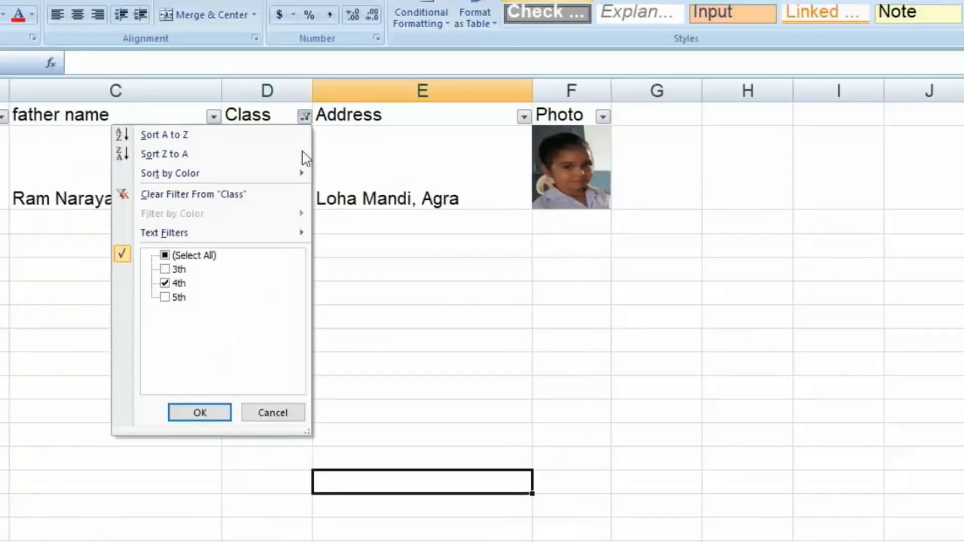
left_click(165, 255)
left_click(200, 413)
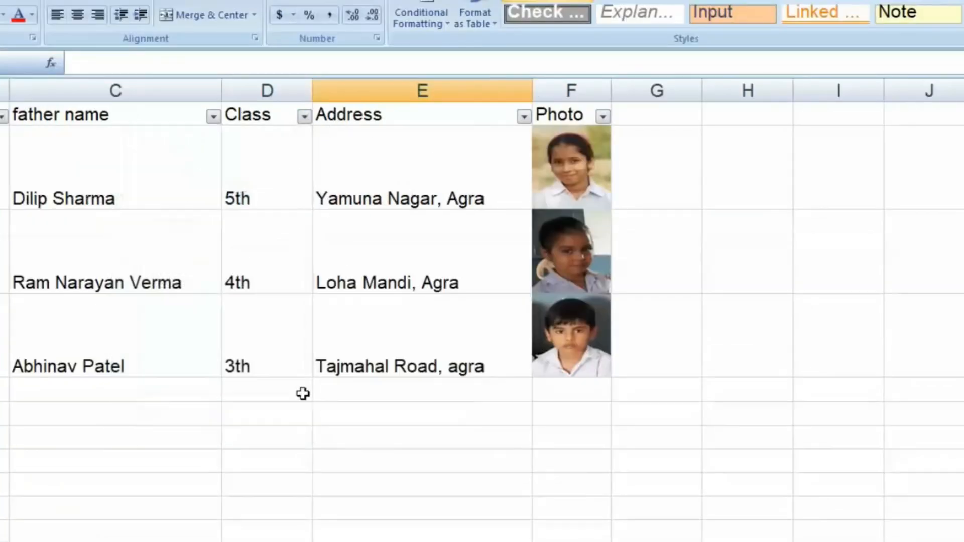
Change the object positioning of the photo in F2 to Move but don't size with cells.
right_click(587, 178)
left_click(605, 371)
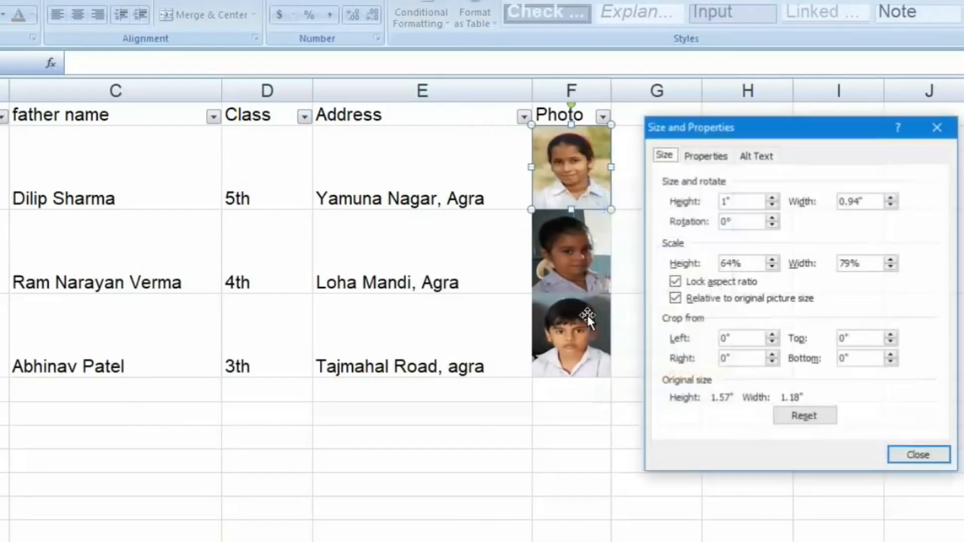
left_click(705, 156)
left_click(693, 230)
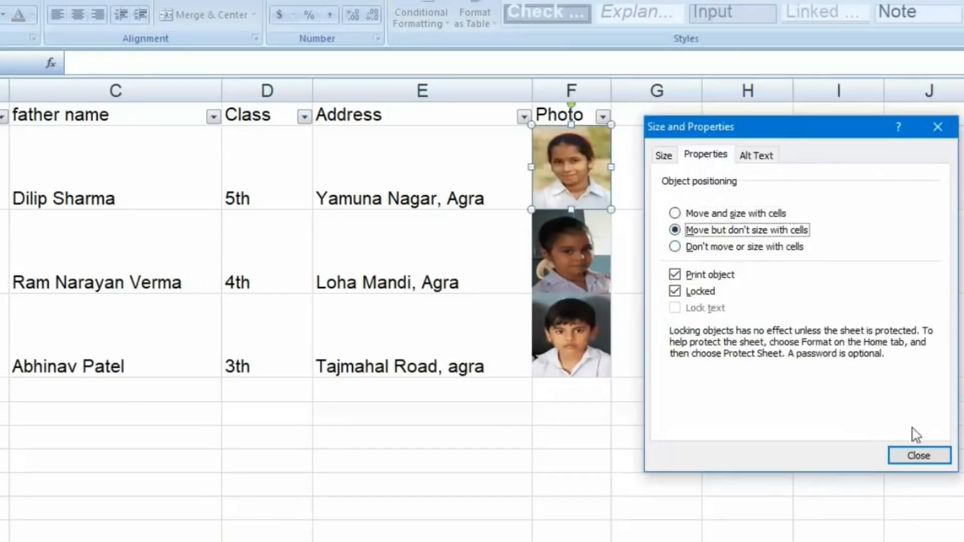
left_click(918, 455)
Change the object positioning of the photo in F4 to Move but don't size with cells.
right_click(588, 316)
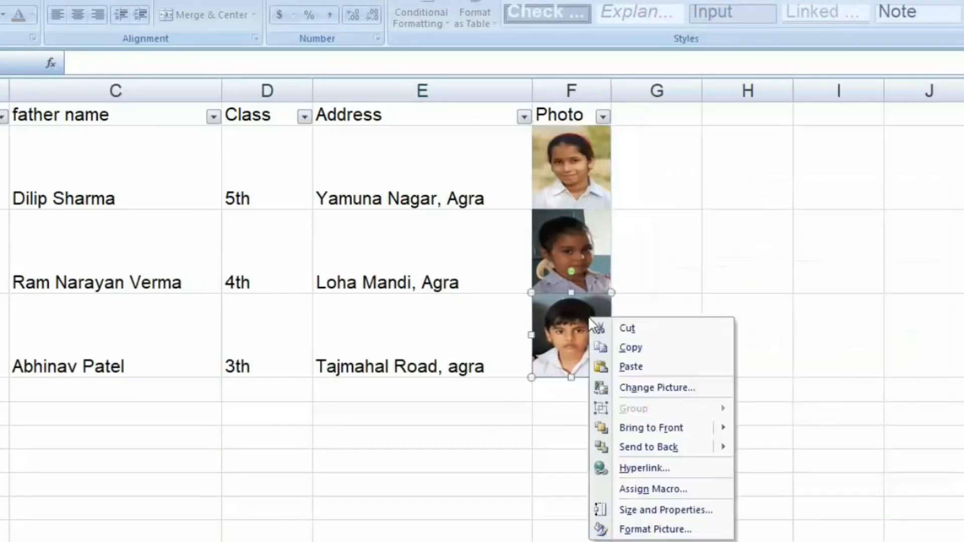
left_click(668, 510)
left_click(705, 156)
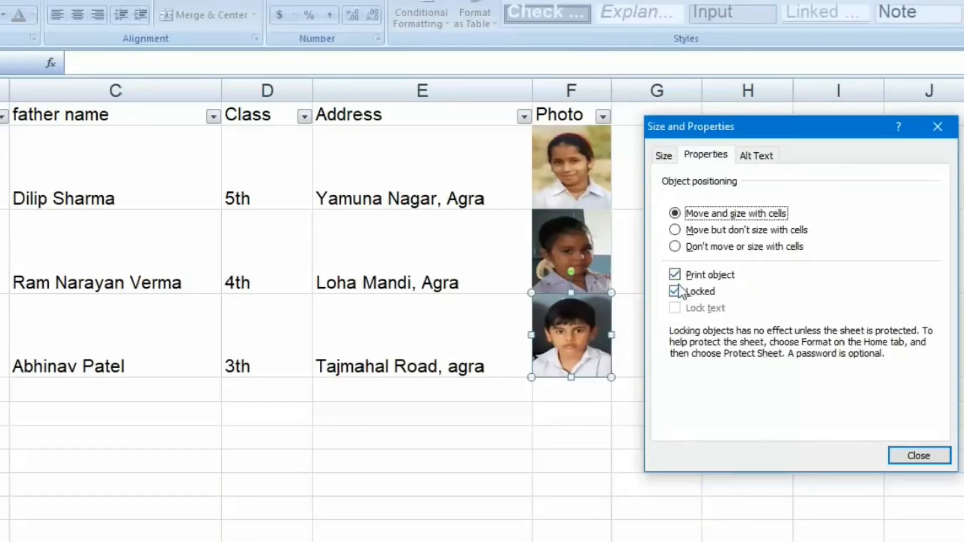
left_click(678, 230)
key("Return")
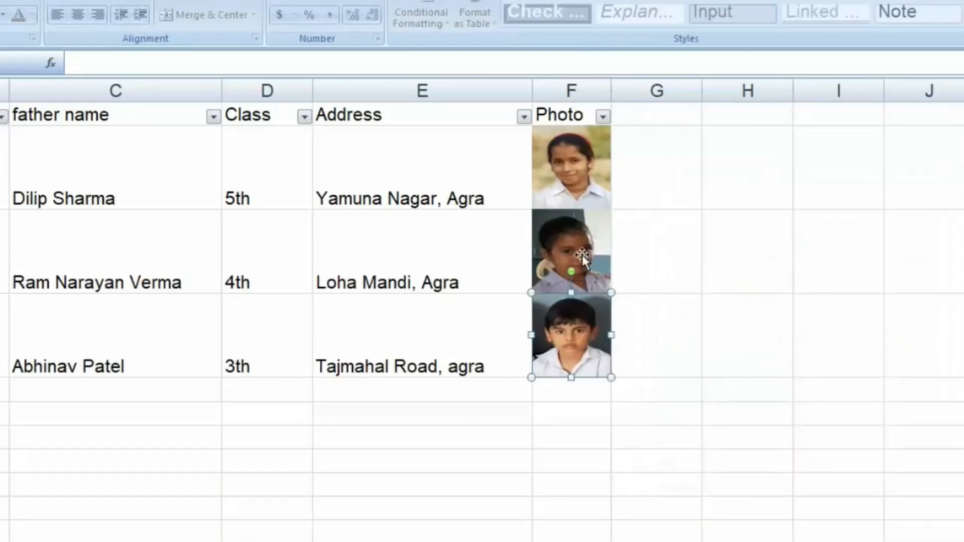
Change the object positioning of the photo in F3 to Move but don't size with cells and deselect it.
right_click(583, 253)
left_click(662, 448)
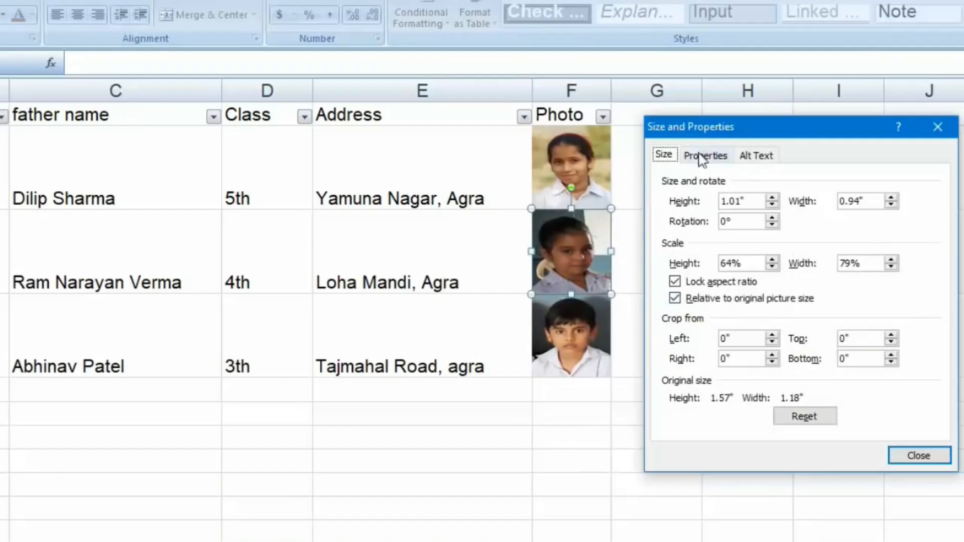
left_click(705, 155)
left_click(683, 230)
left_click(904, 455)
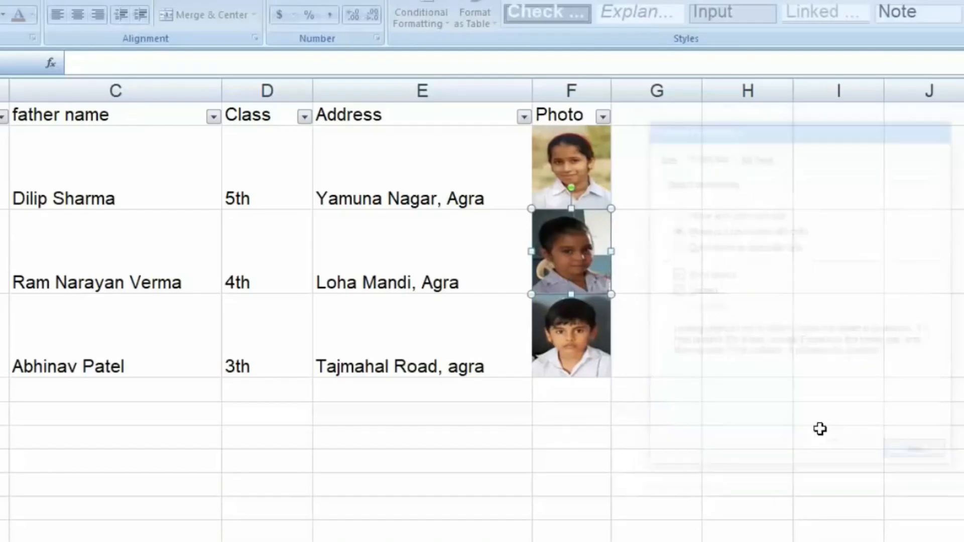
left_click(773, 437)
Filter the Class column to 4th again to test how the photos behave without sizing with cells.
left_click(304, 117)
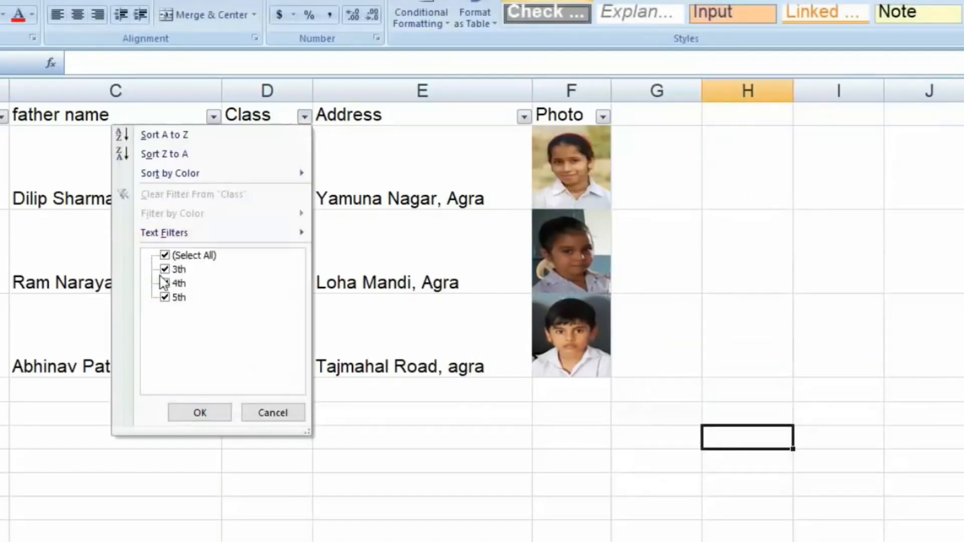
left_click(164, 255)
left_click(206, 416)
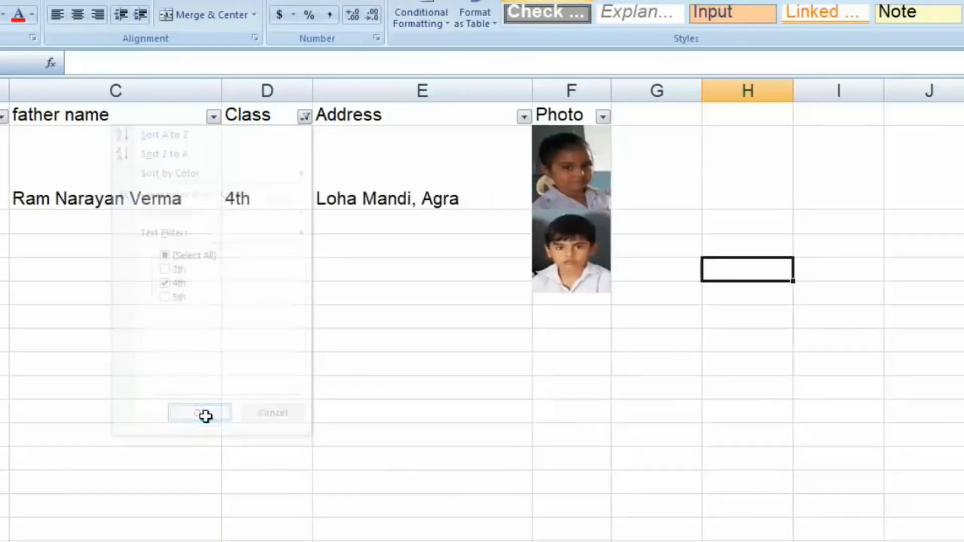
left_click(593, 255)
left_click(597, 179)
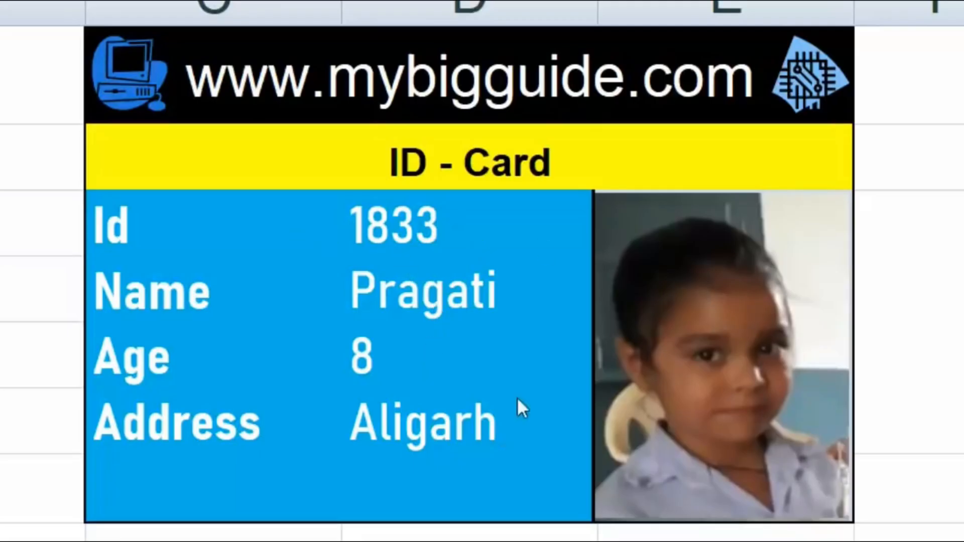
Switch the finished ID card to the first and then the fifth student by choosing their IDs from the Id cell's list.
left_click(547, 208)
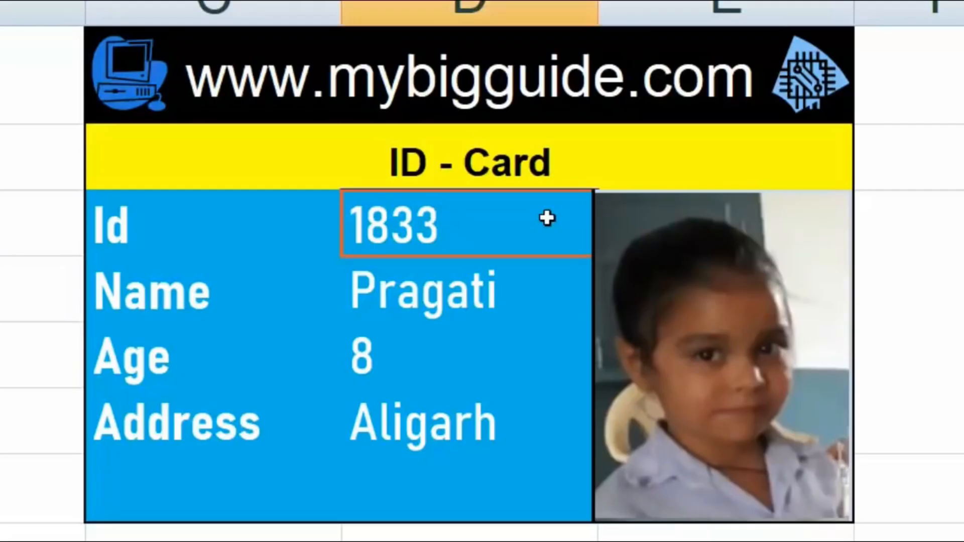
left_click(610, 245)
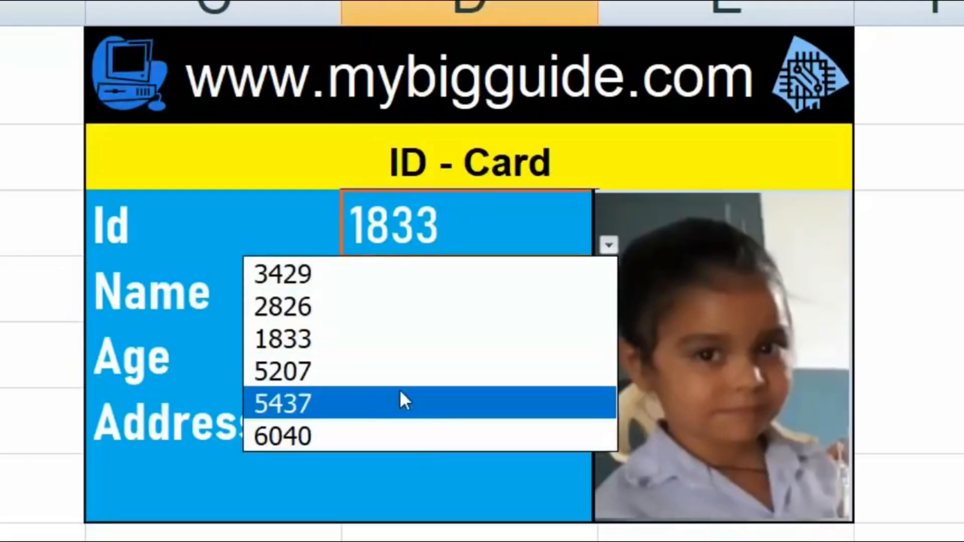
left_click(359, 272)
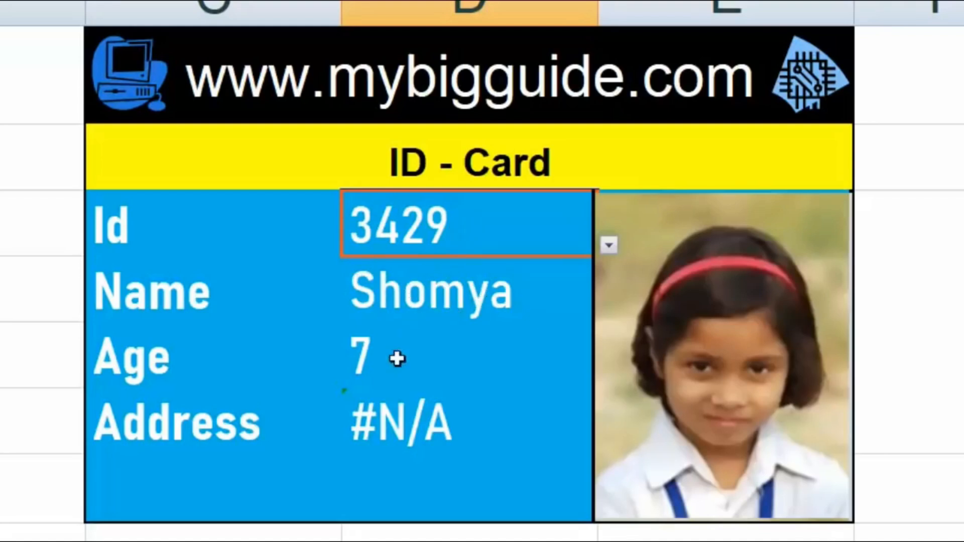
left_click(612, 249)
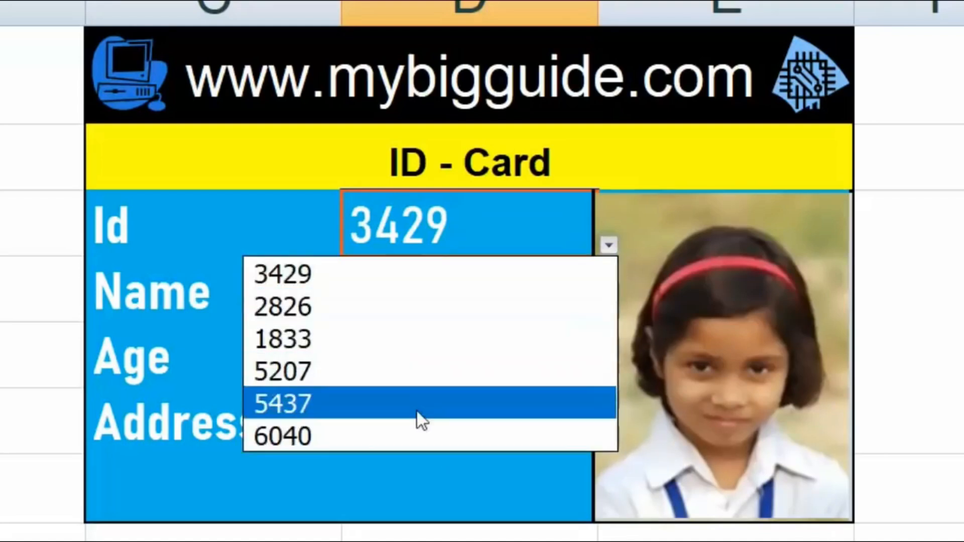
left_click(416, 408)
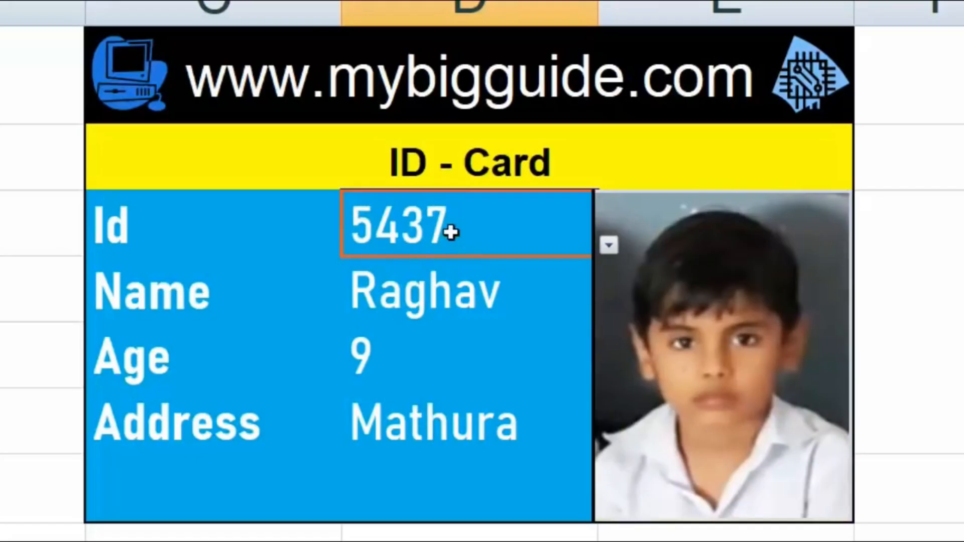
Replace the Id value on the finished card by entering the third listed student's ID directly in the cell.
double_click(490, 225)
left_click_drag(491, 225, 348, 230)
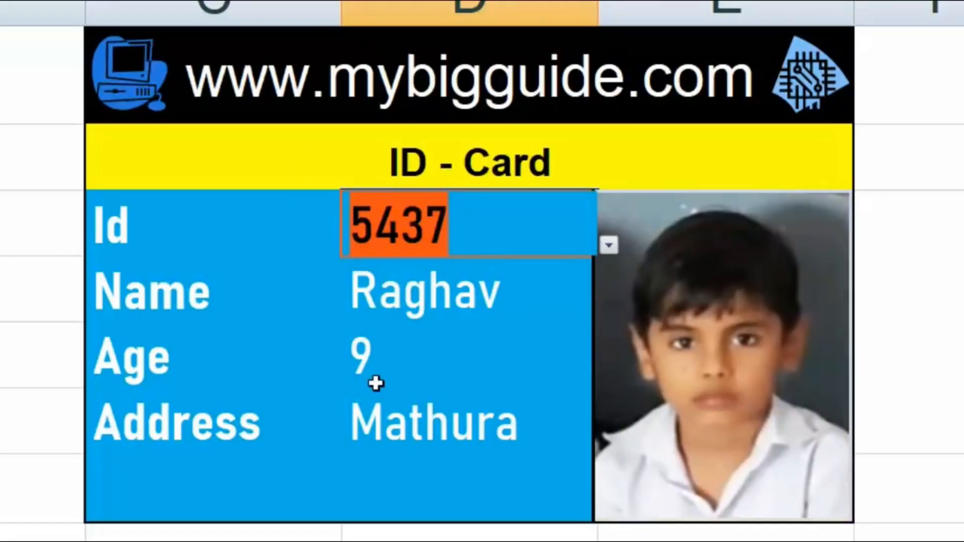
type("1833")
key("Return")
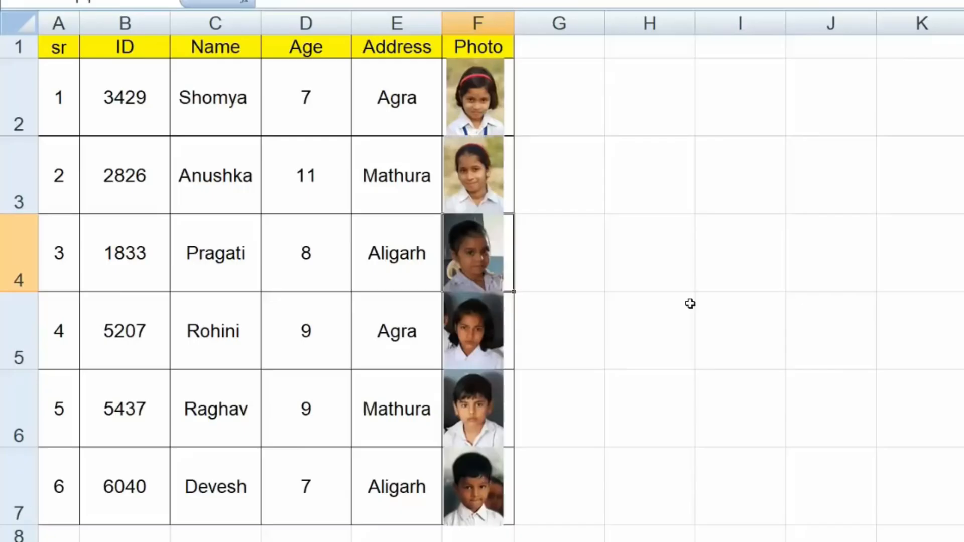
left_click(688, 303)
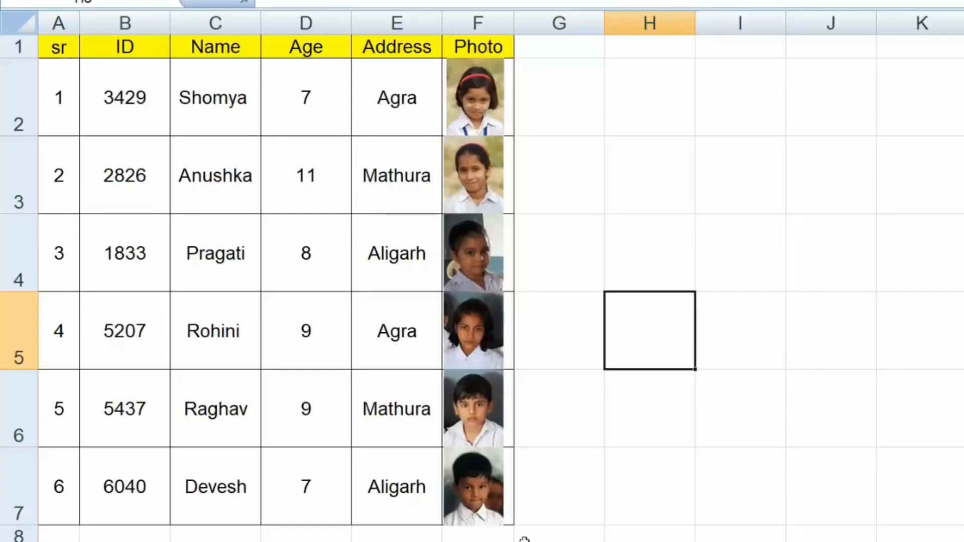
scroll(563, 301, "down", 3)
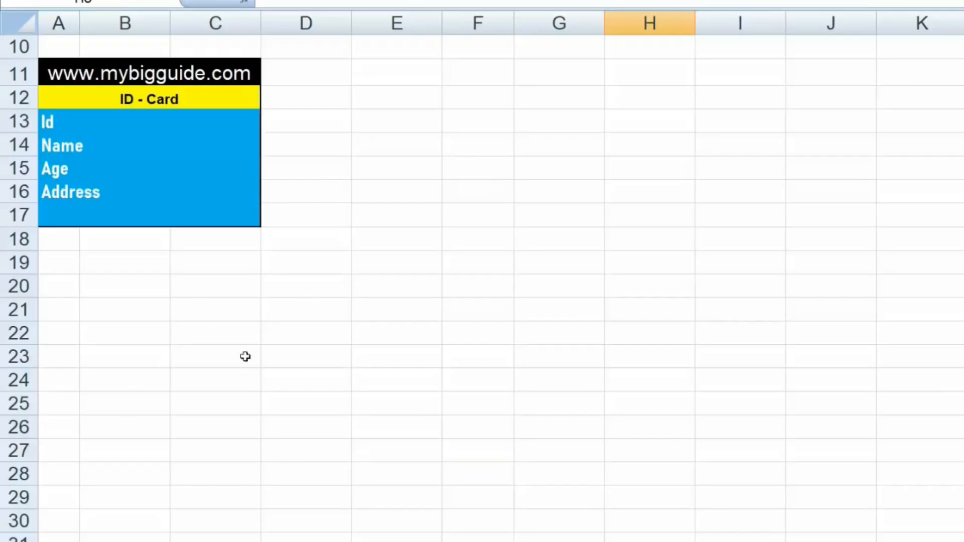
scroll(271, 362, "up", 3)
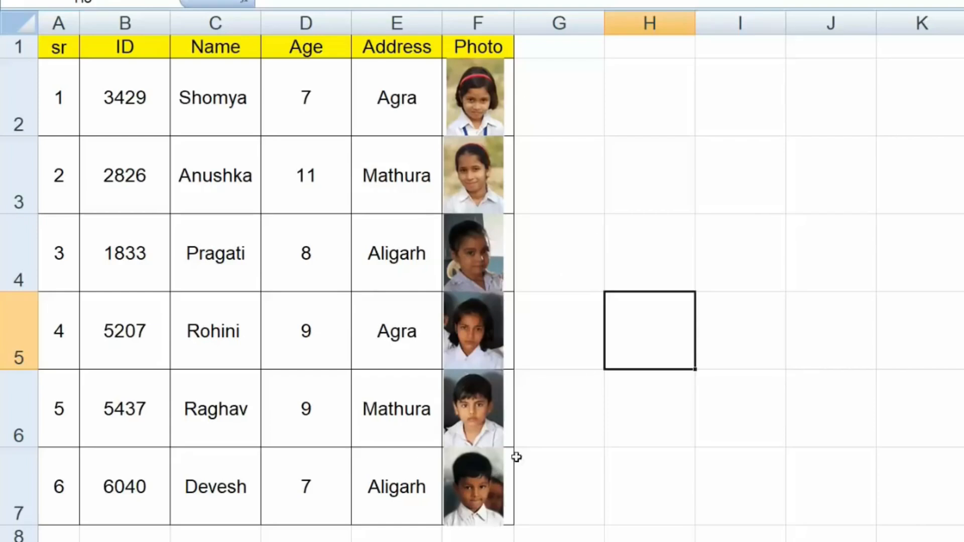
Widen the Photo column slightly and define the workbook-scoped name idphoto for the photo cells F2:F7.
left_click_drag(513, 25, 536, 24)
left_click(524, 82)
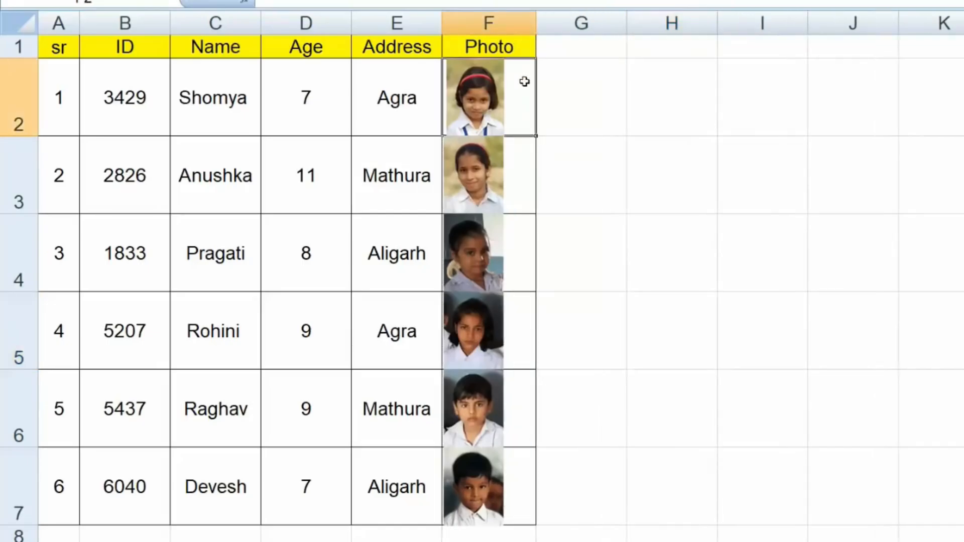
left_click_drag(524, 81, 513, 502)
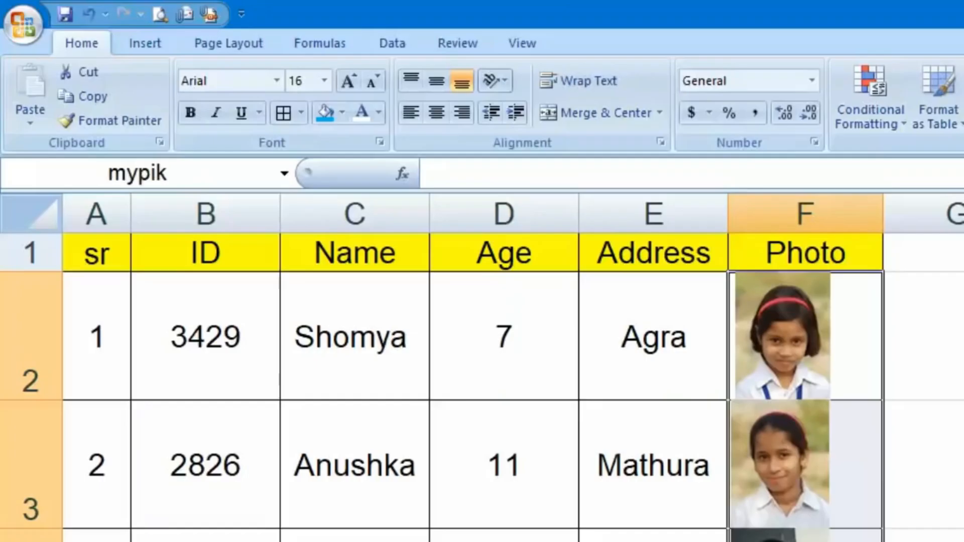
left_click(345, 46)
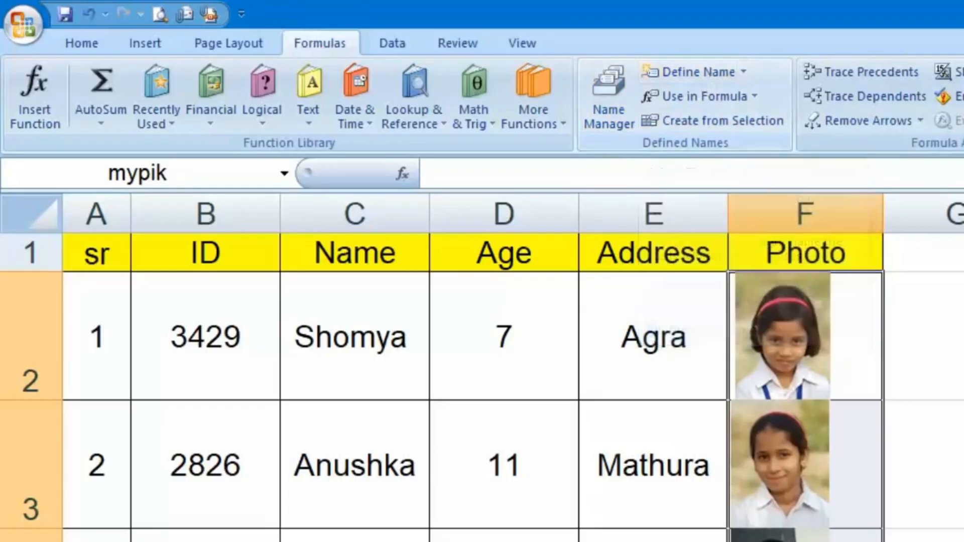
left_click(710, 71)
type("idphoto")
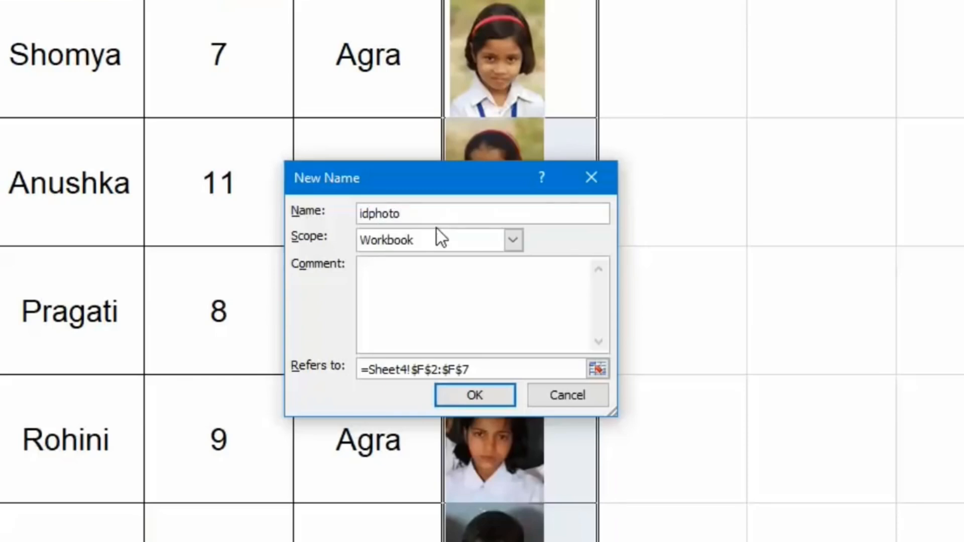
left_click(475, 396)
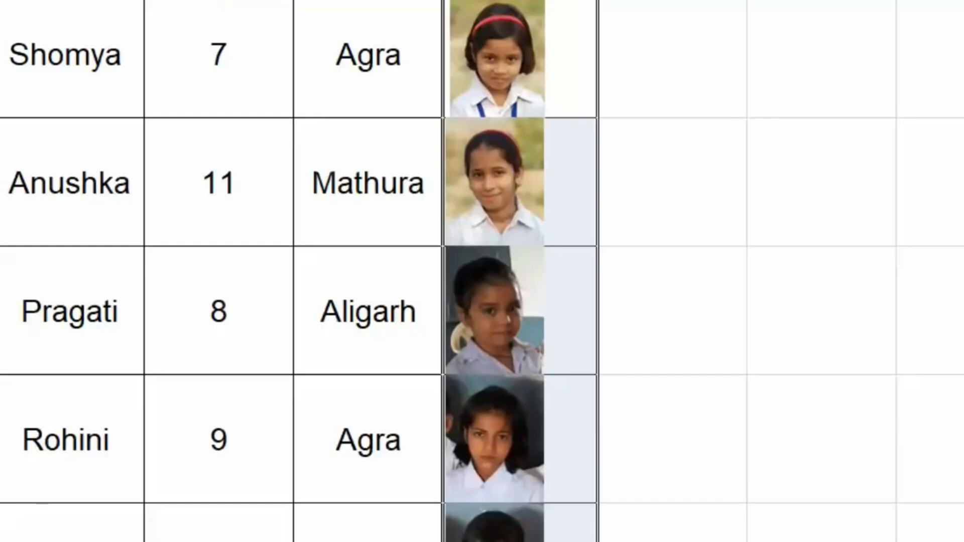
left_click(568, 276)
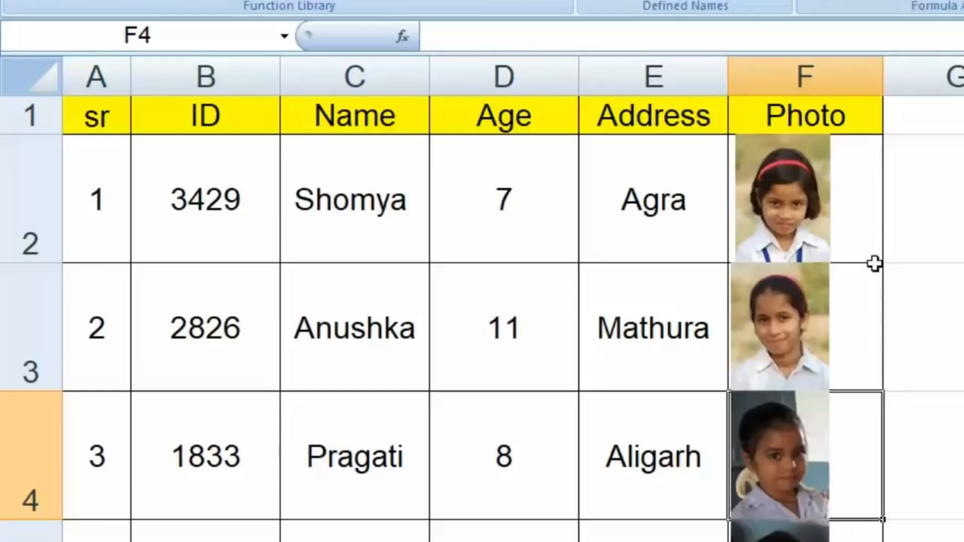
Copy the first student's photo cell F2 and paste it as a linked picture on the ID card at C13.
left_click(864, 190)
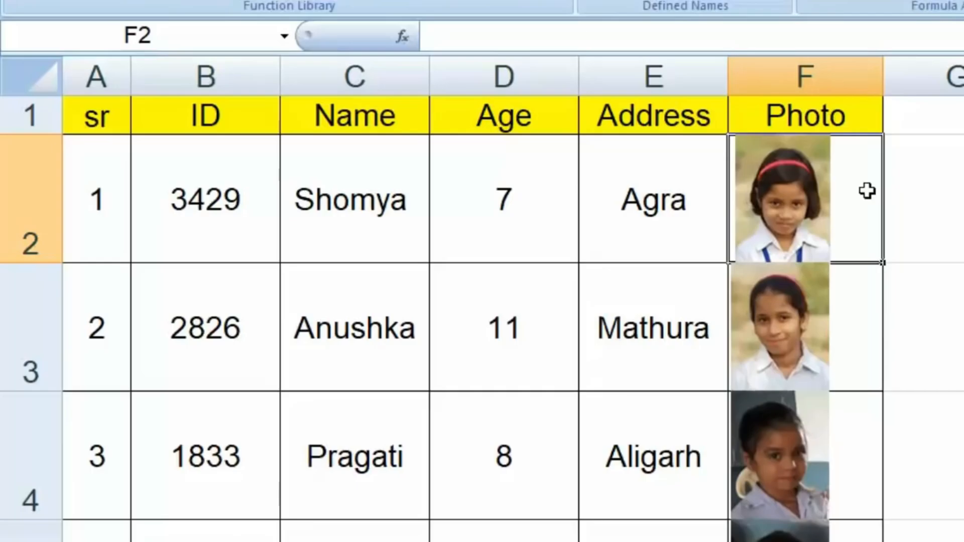
key("ctrl+c")
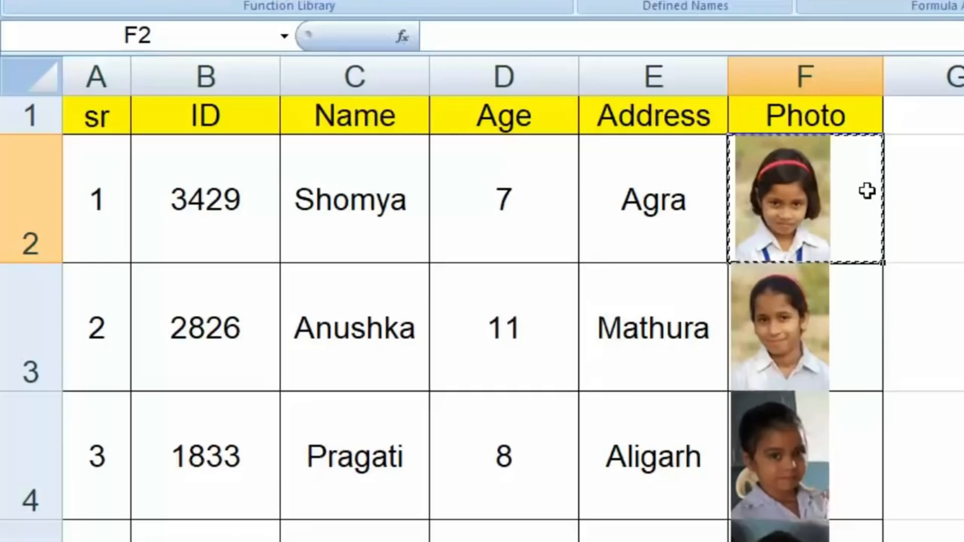
scroll(865, 372, "down", 2)
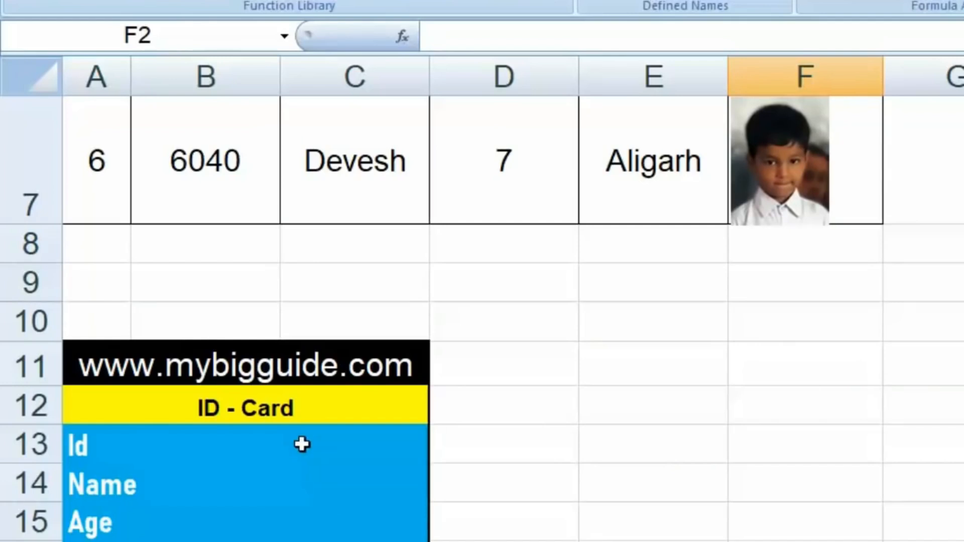
left_click(382, 523)
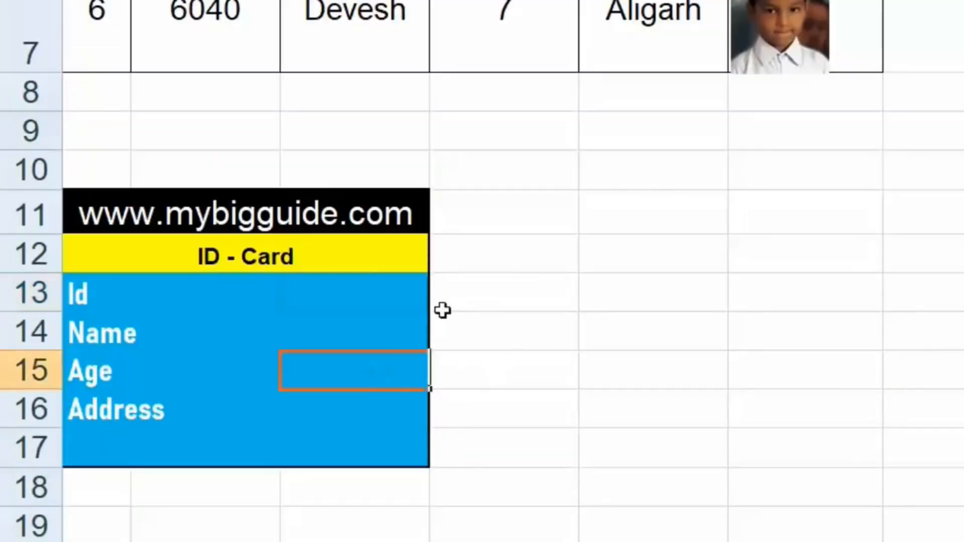
left_click(340, 289)
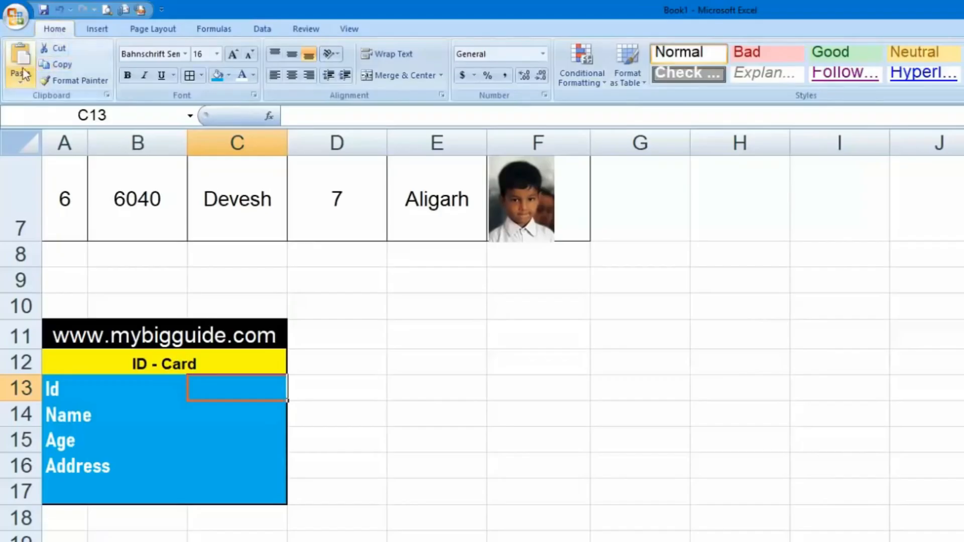
left_click(23, 85)
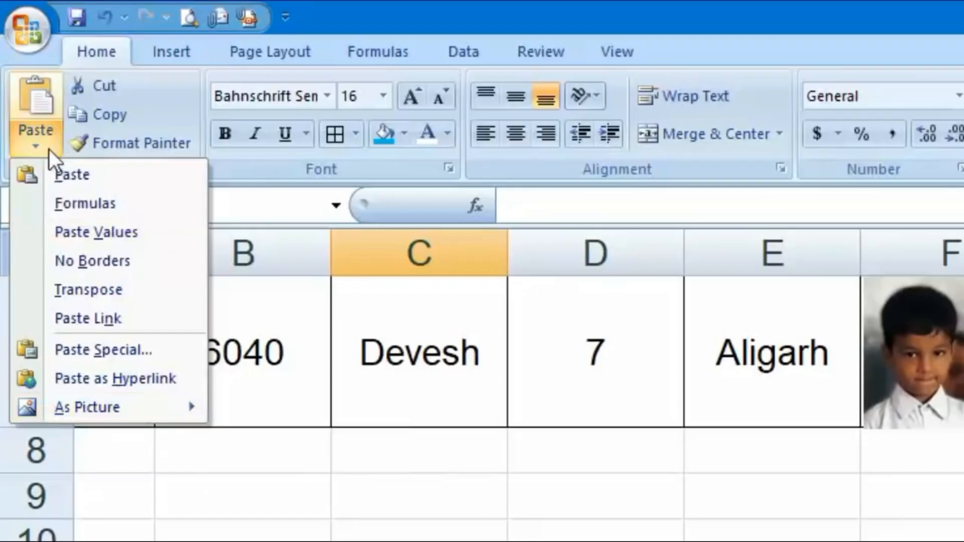
left_click(27, 84)
left_click(47, 148)
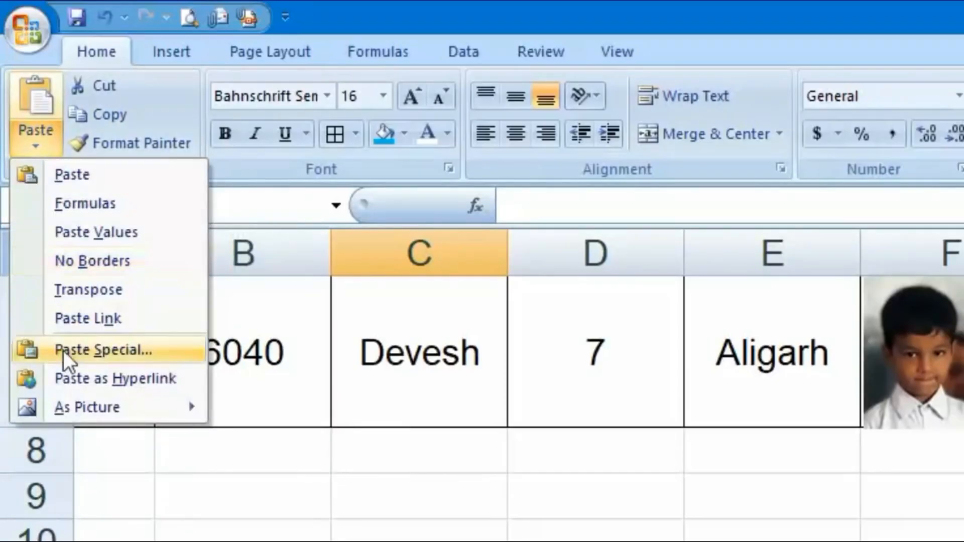
mouse_move(77, 417)
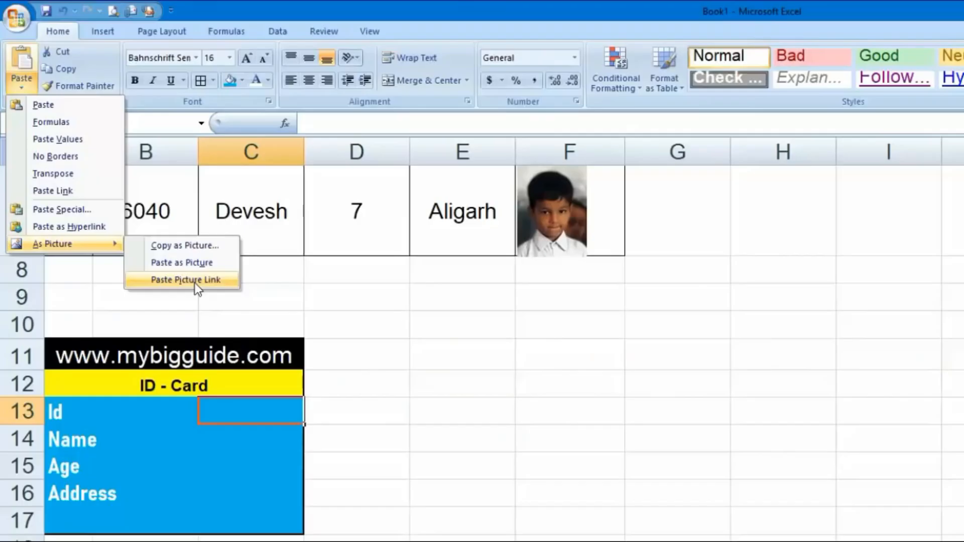
left_click(186, 279)
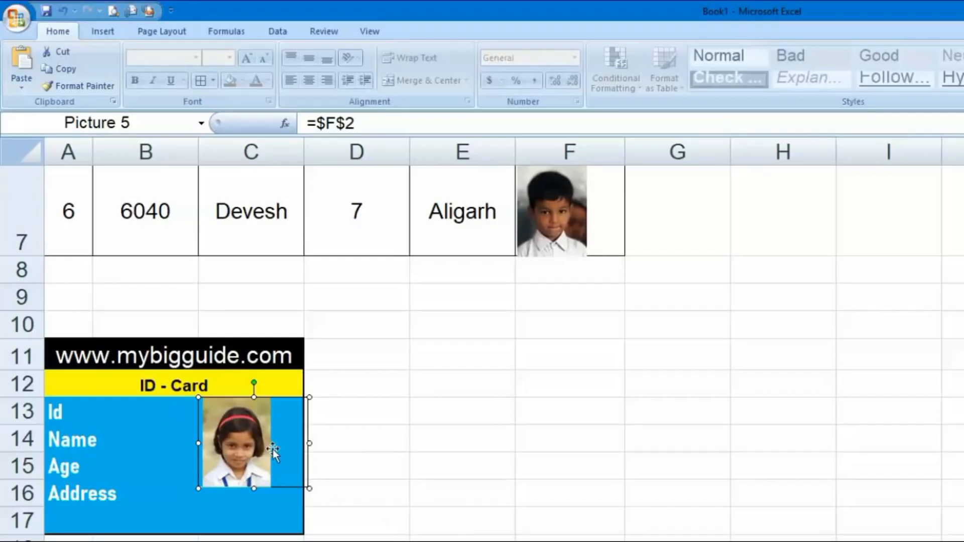
Add a List data validation to the card's Id cell B13 with the source =$B$2:$B$7.
left_click(139, 410)
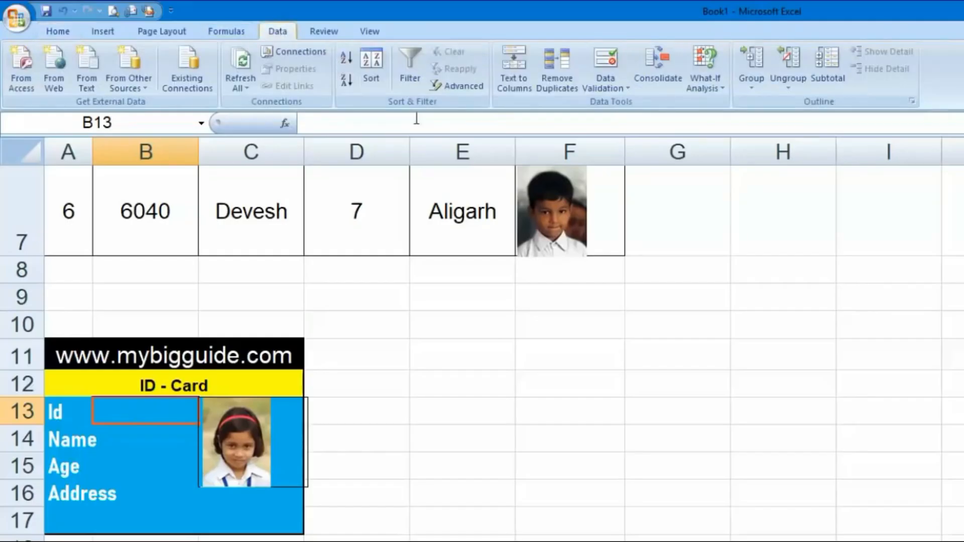
left_click(612, 89)
left_click(634, 105)
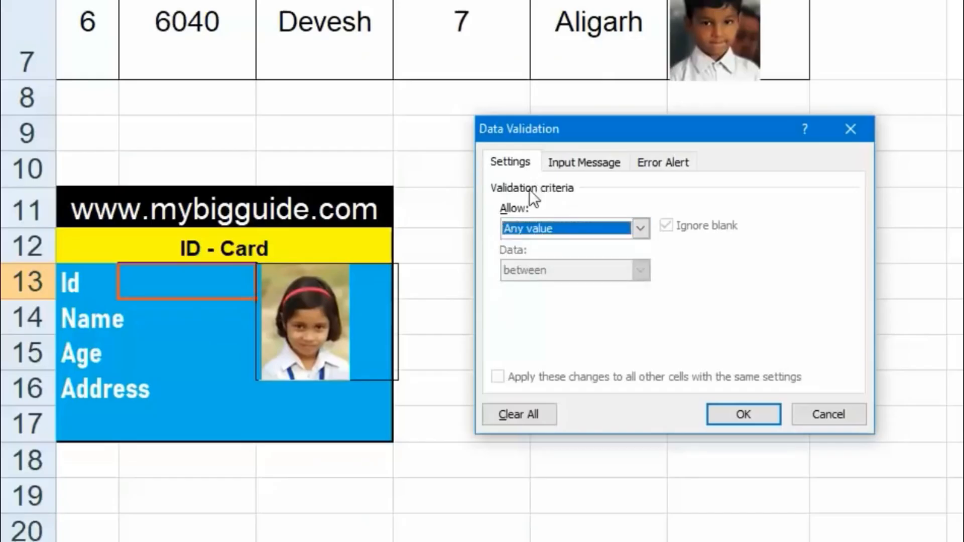
left_click(641, 231)
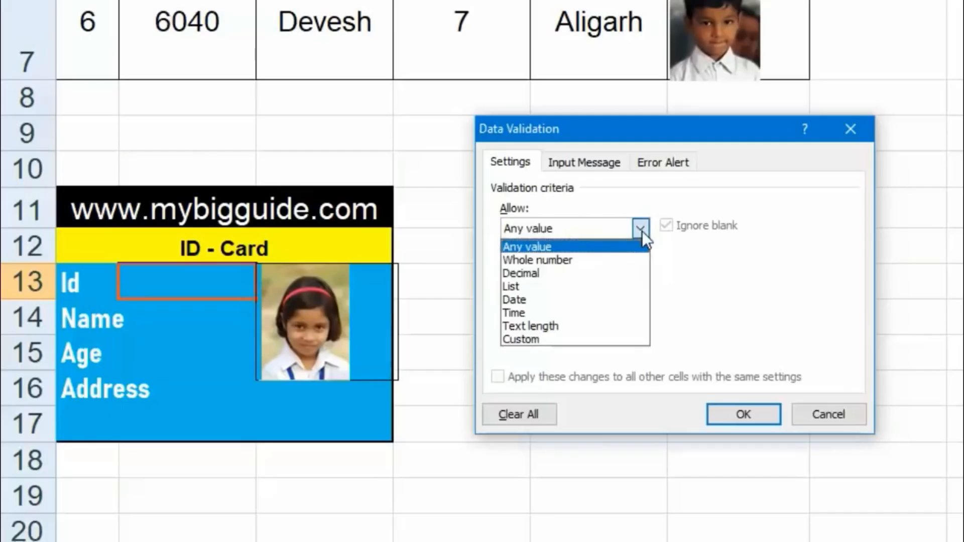
left_click(562, 284)
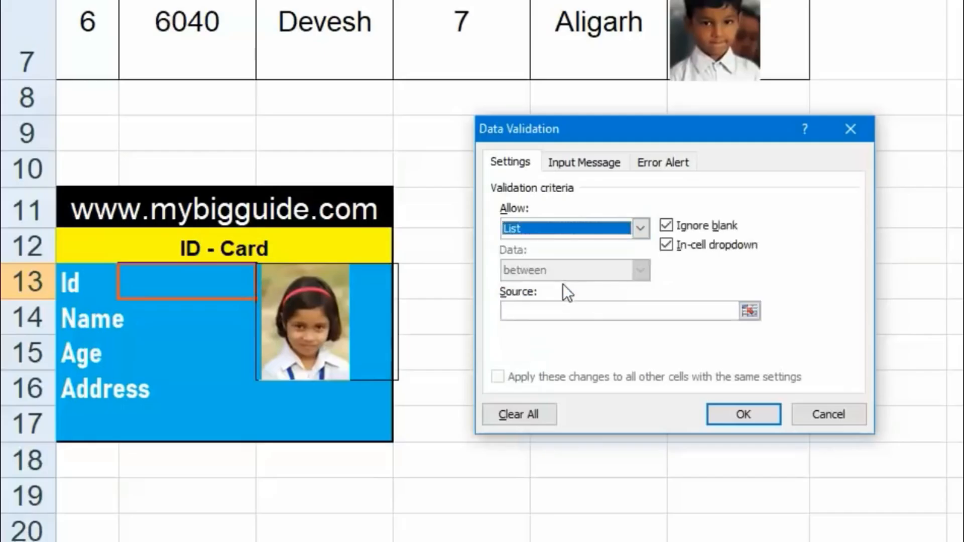
left_click(542, 312)
left_click_drag(204, 63, 204, 11)
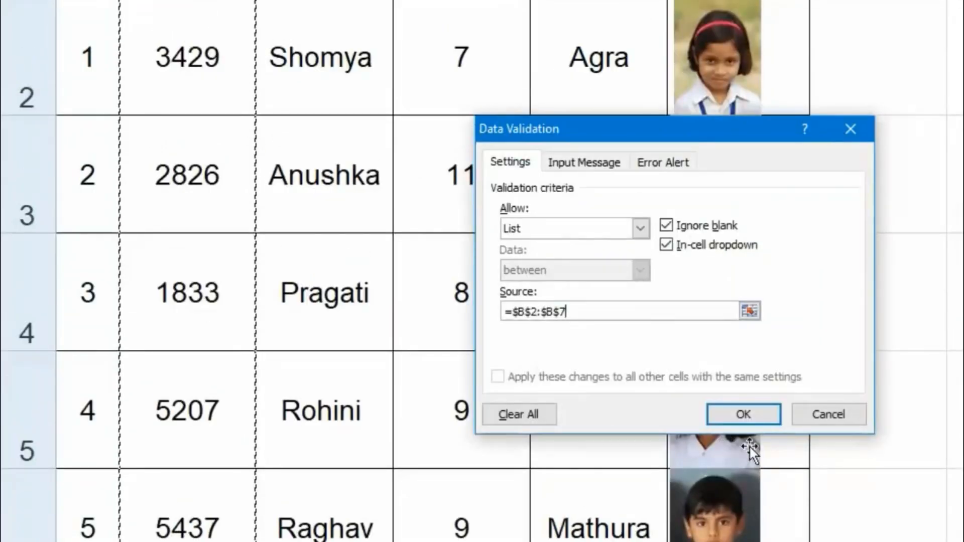
left_click(744, 415)
Shift the linked picture clear of the Id cell's list and choose the fifth, then the third student's ID.
scroll(512, 459, "down", 4)
scroll(491, 441, "up", 2)
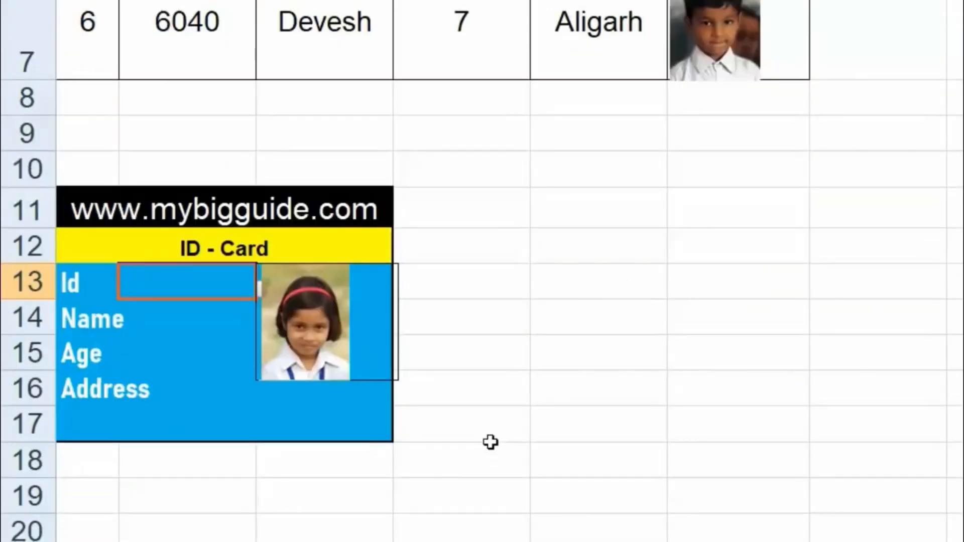
left_click(259, 288)
left_click_drag(269, 297, 295, 302)
left_click(264, 289)
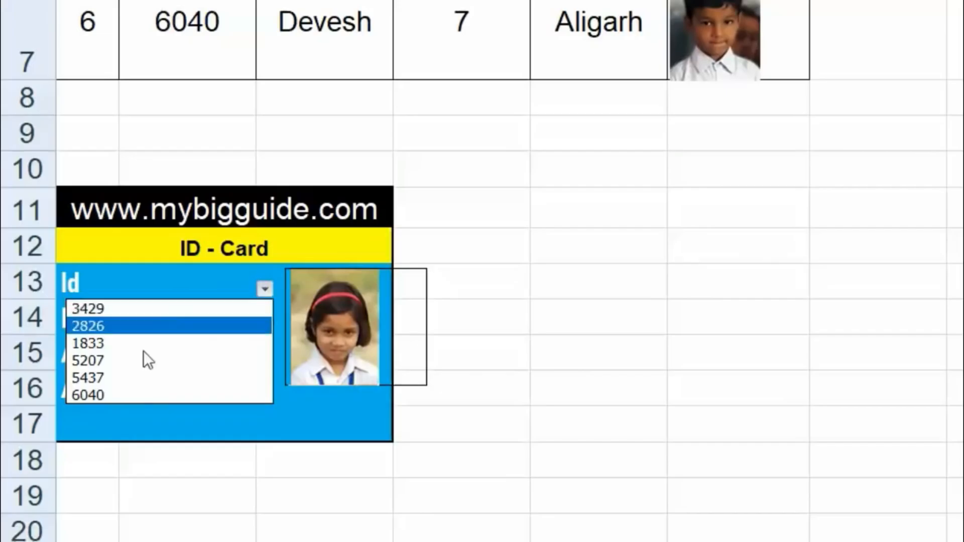
left_click(141, 377)
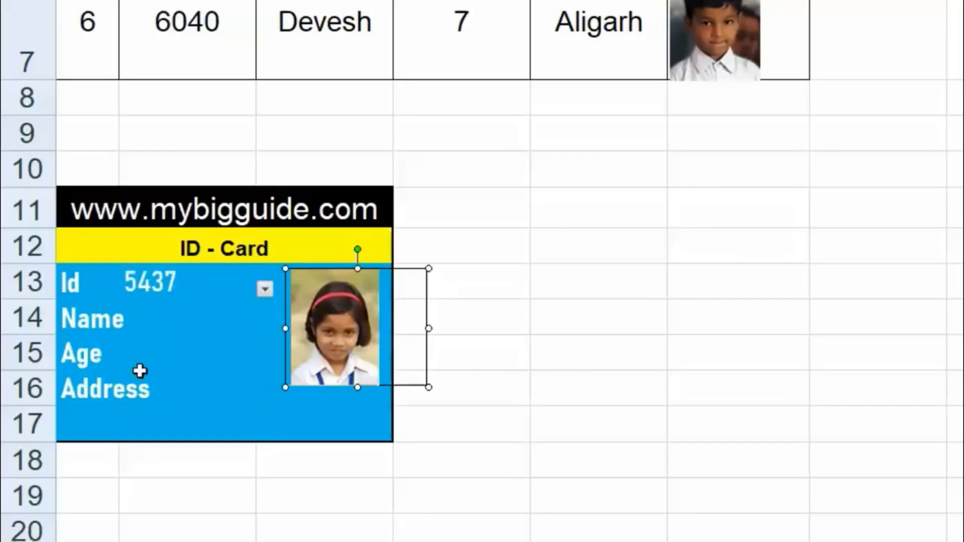
left_click(265, 289)
left_click(137, 344)
left_click(203, 295)
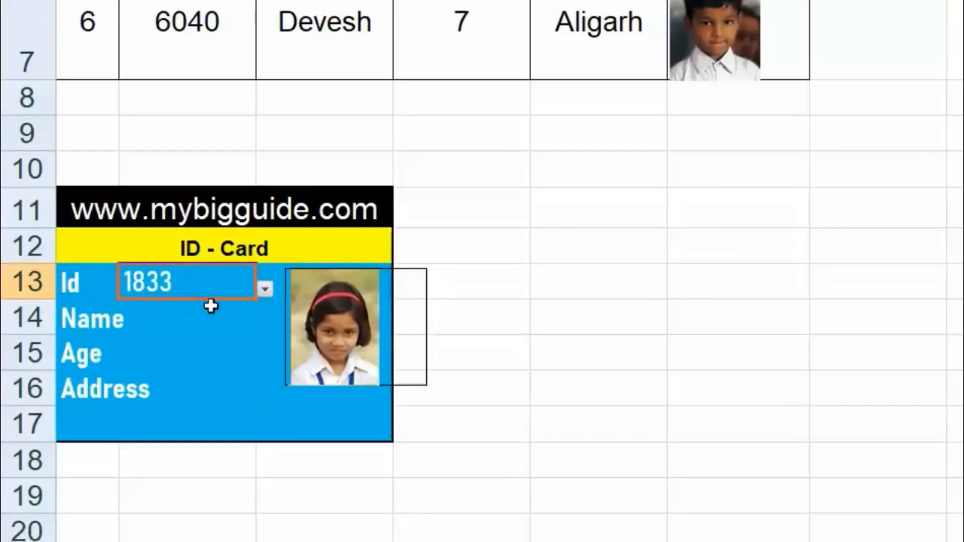
Narrow the Photo column to the photos' width and enlarge the linked picture to fit the card's edge.
left_click(345, 333)
left_click_drag(809, 0, 763, 0)
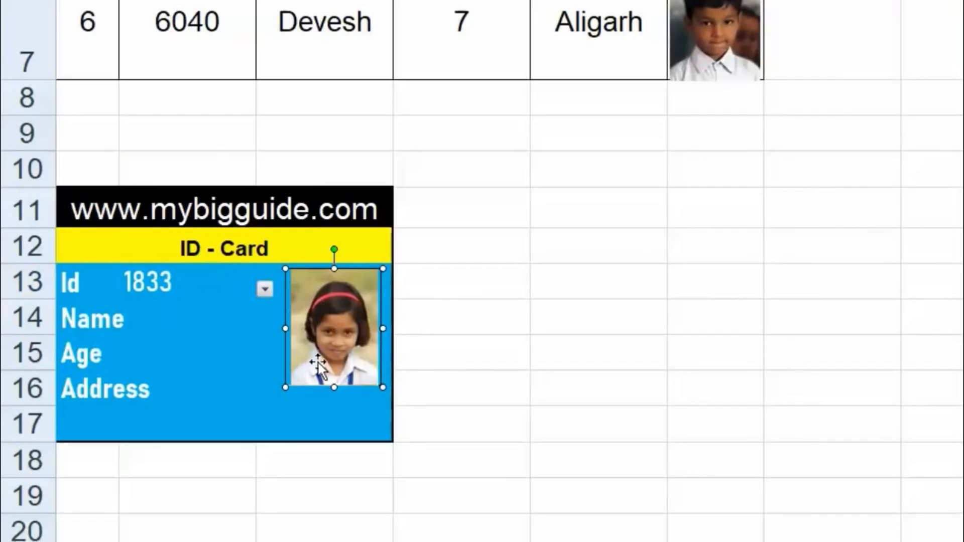
left_click_drag(667, 0, 670, 0)
left_click_drag(383, 392, 389, 405)
left_click(482, 364)
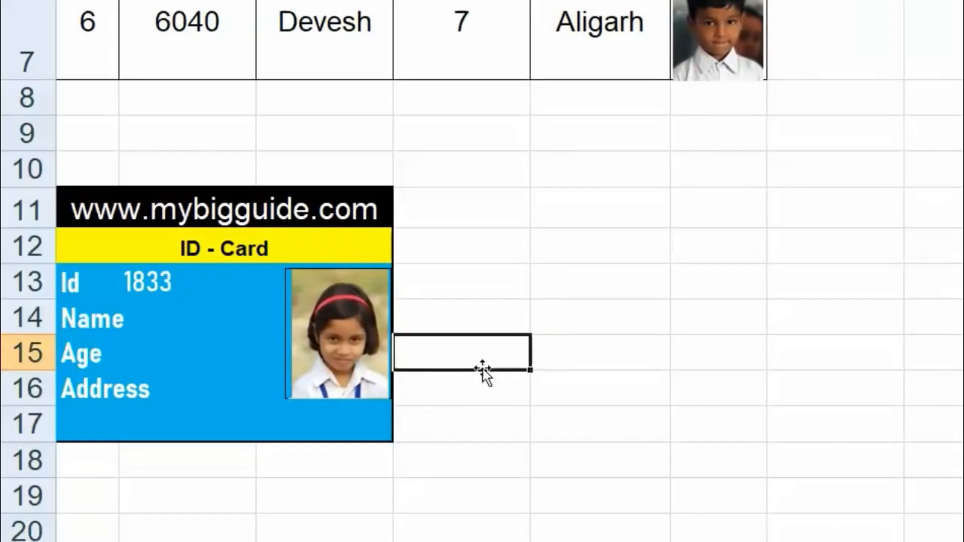
Edit the defined name idphoto, replacing its reference with the start of an INDEX formula, =index(.
left_click(195, 276)
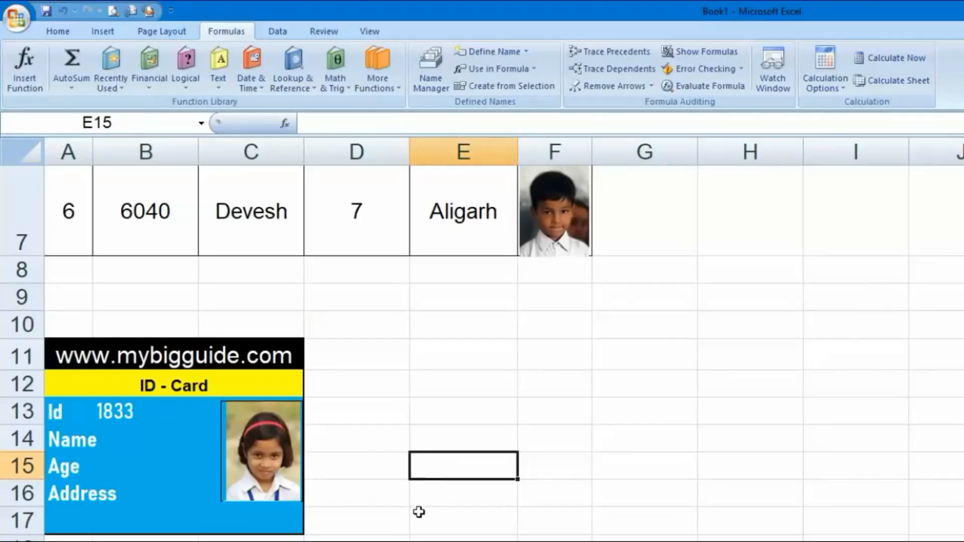
left_click(274, 459)
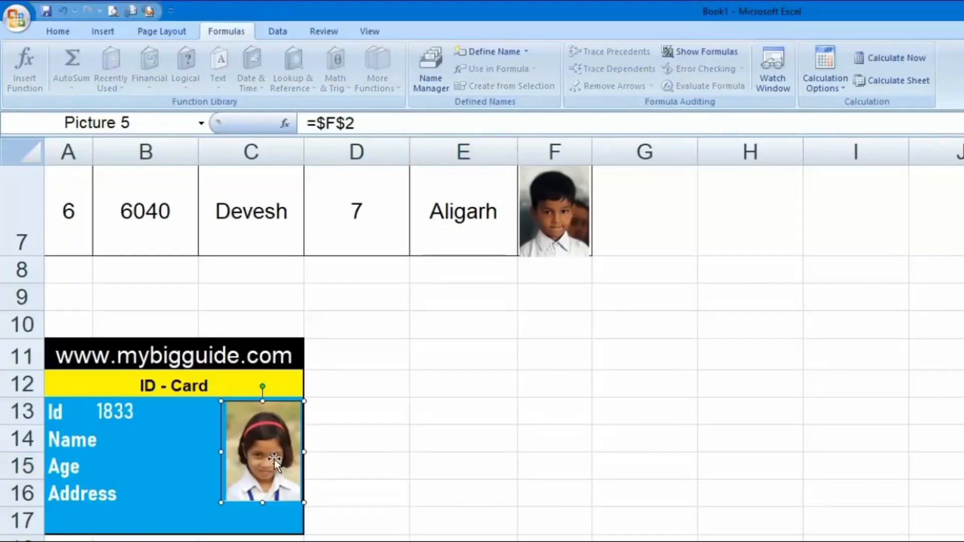
left_click(431, 82)
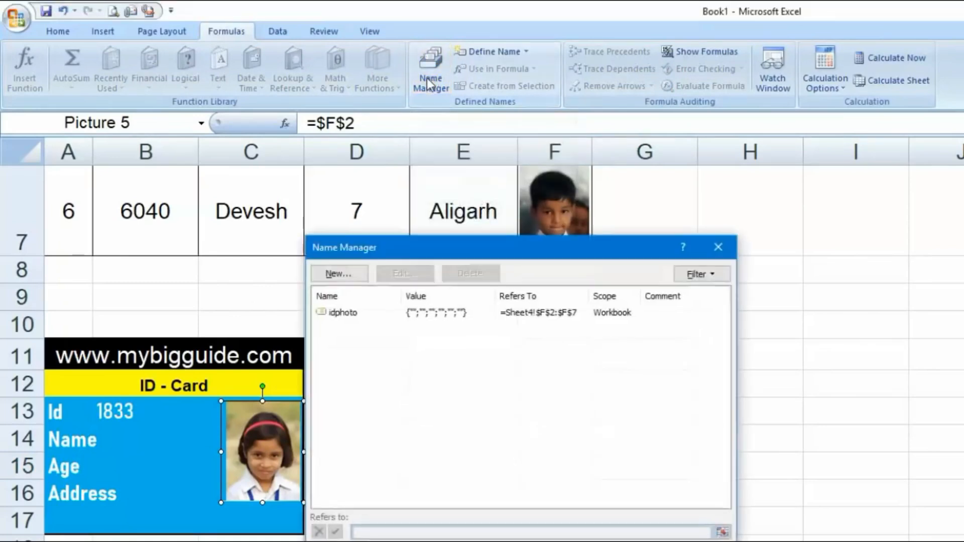
left_click(355, 314)
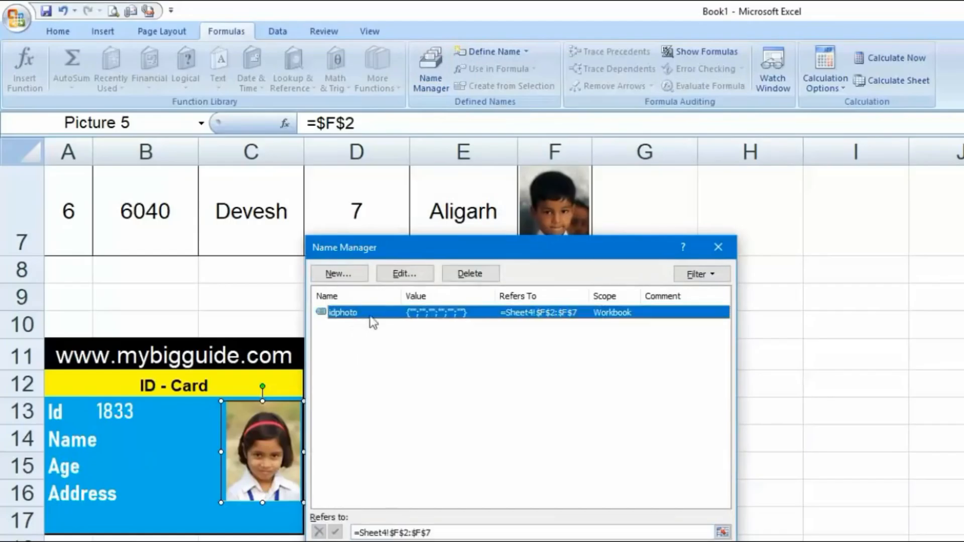
left_click(411, 276)
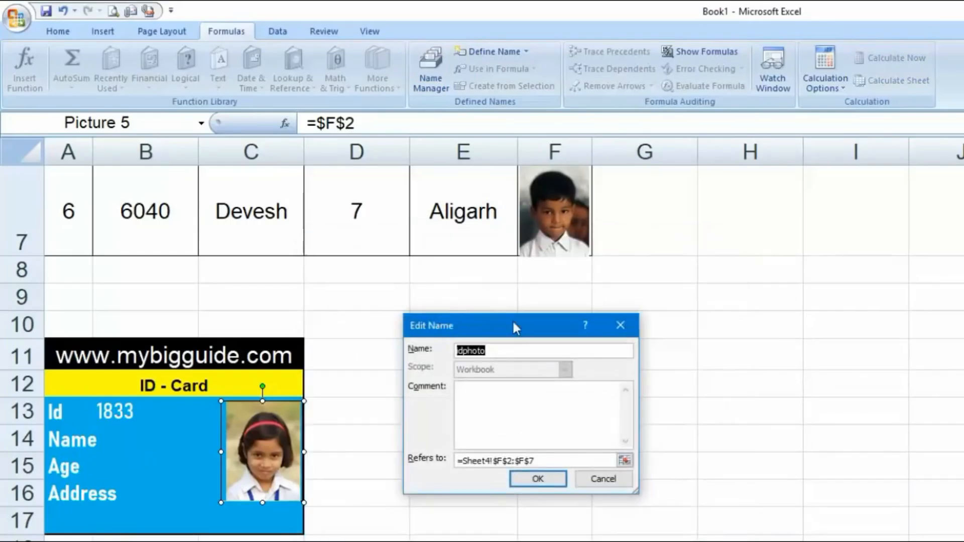
left_click_drag(513, 321, 459, 297)
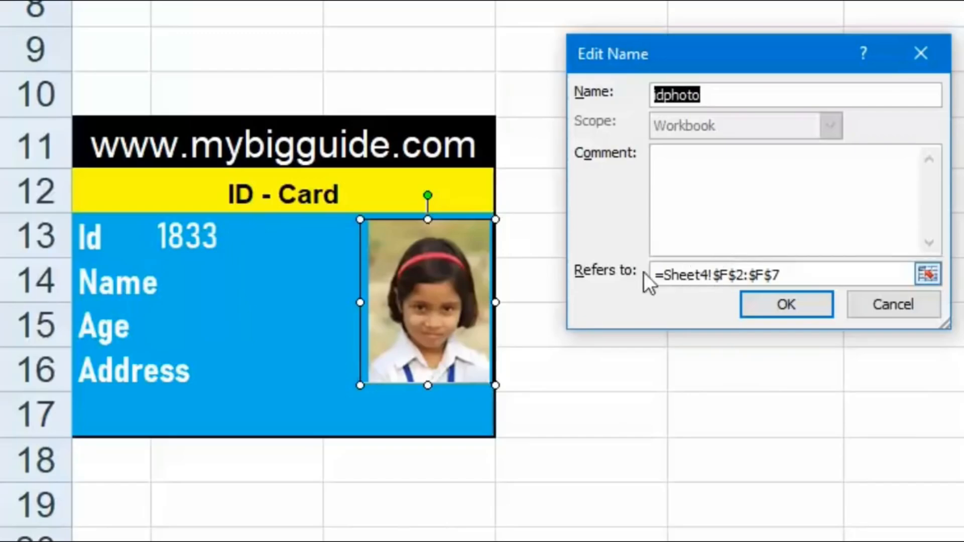
left_click(840, 280)
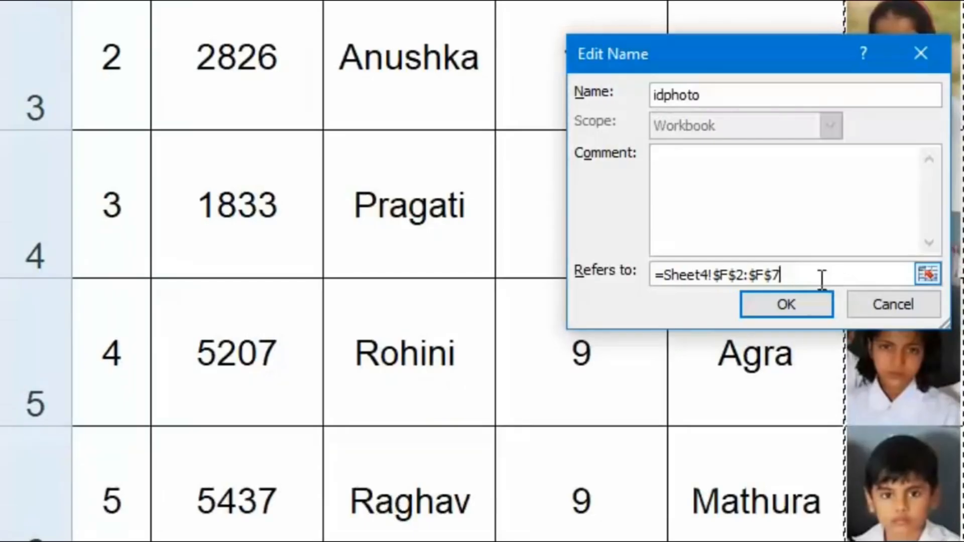
left_click_drag(819, 276, 552, 281)
key("BackSpace")
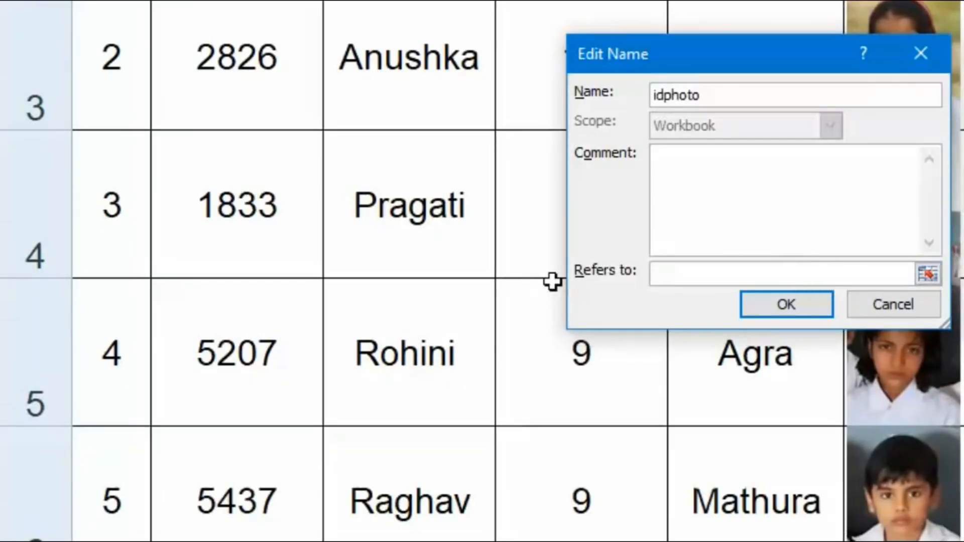
type("=index(")
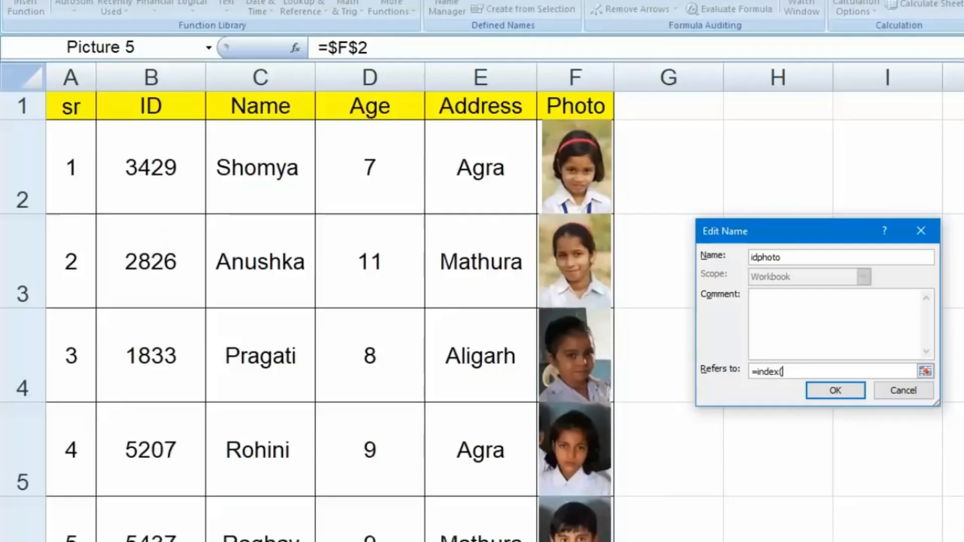
Add Sheet4!$F$2:$F$7 as the INDEX array in the idphoto reference and begin a nested MATCH function.
scroll(420, 371, "down", 2)
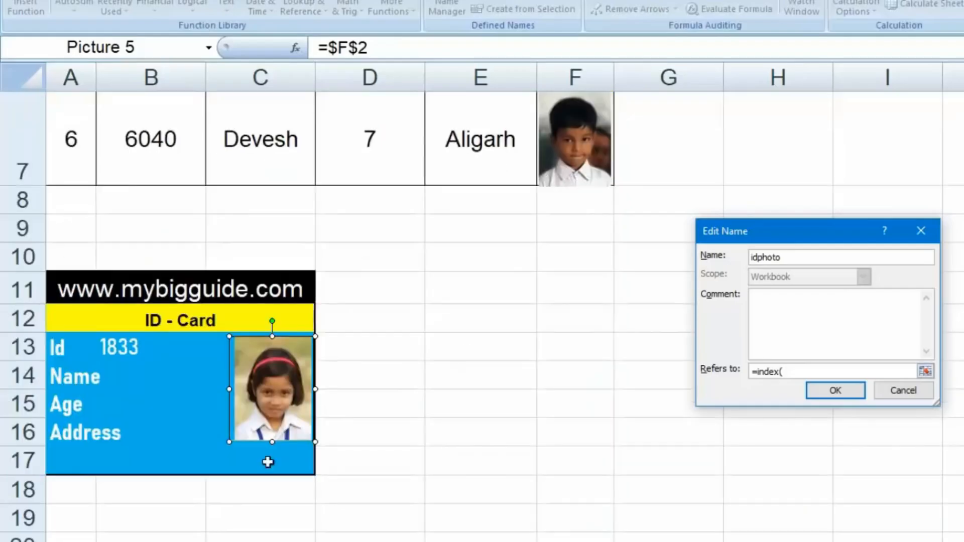
scroll(497, 337, "up", 2)
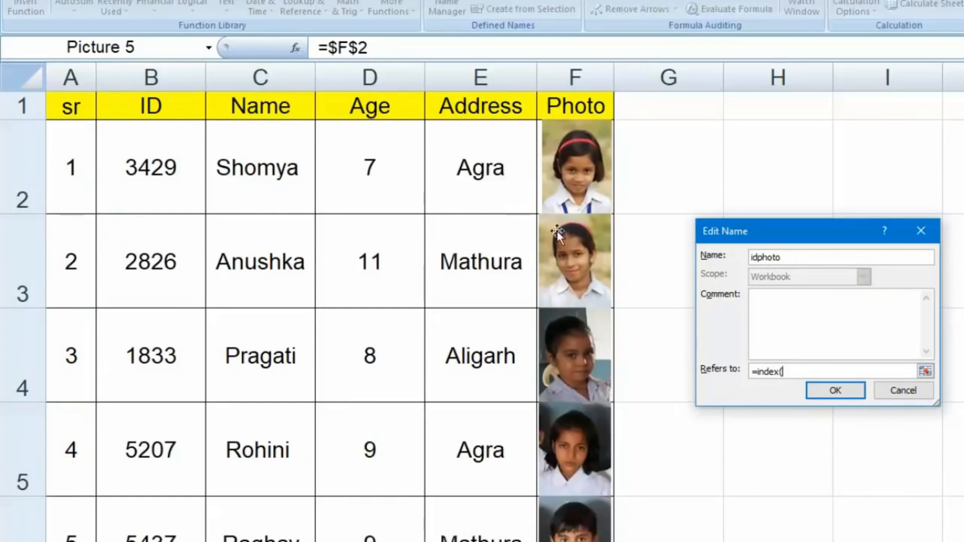
left_click(537, 175)
left_click_drag(537, 174, 540, 539)
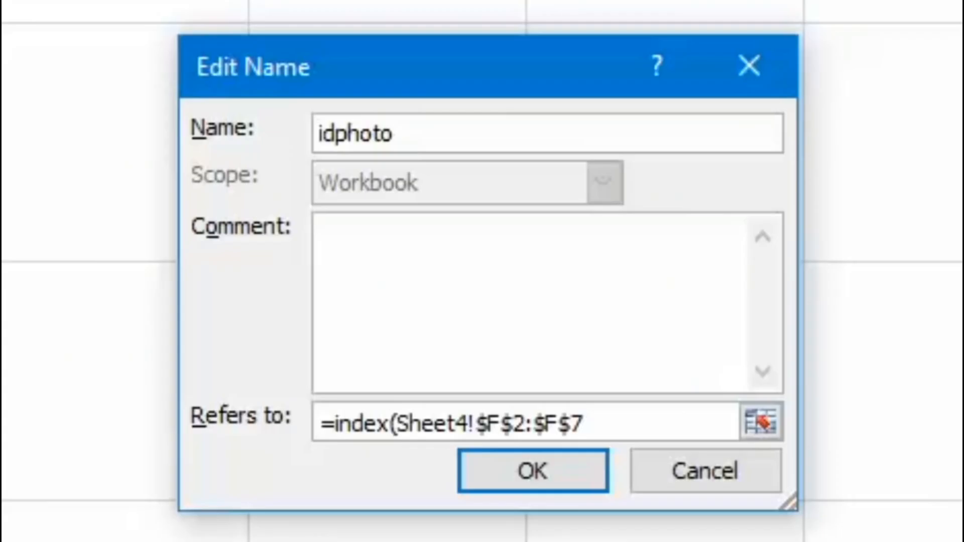
type(",")
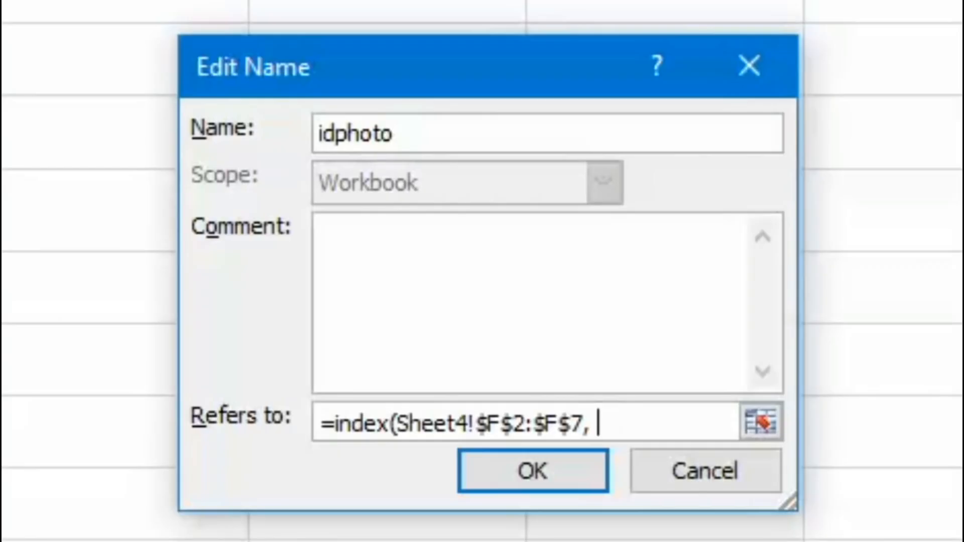
type("match")
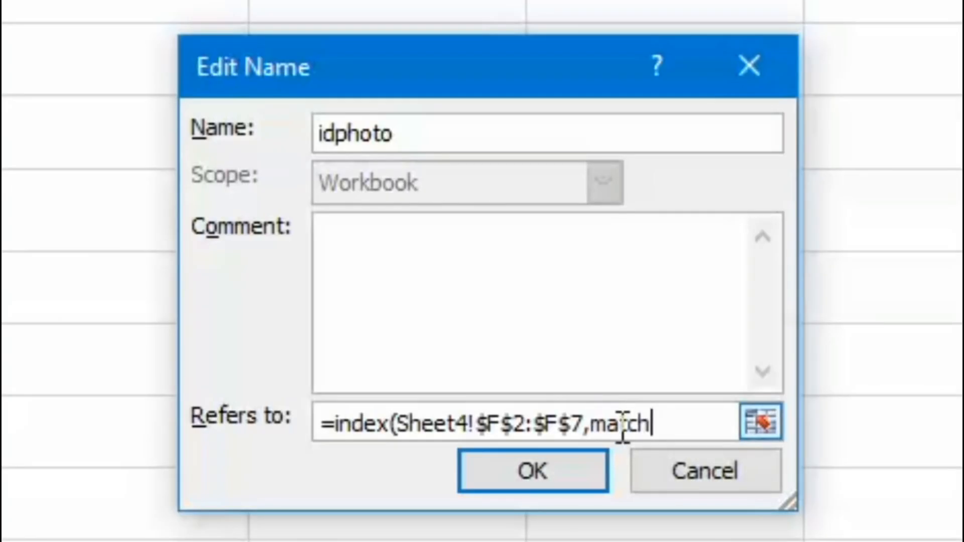
Complete the idphoto name's reference as =INDEX(Sheet4!$F$2:$F$7,MATCH(Sheet4!$B$13, Sheet4!$B$2:$B$7)) and save the definition.
type("(")
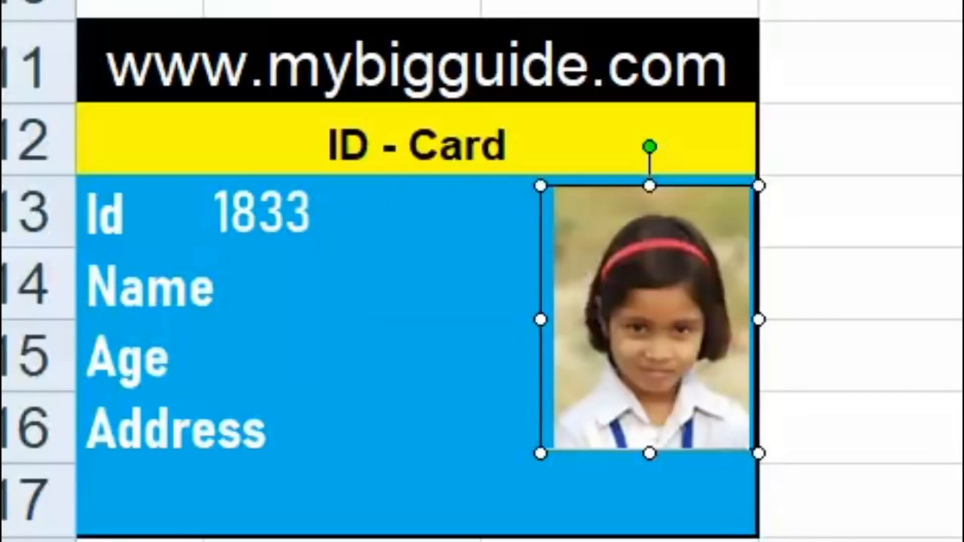
key("ctrl+c")
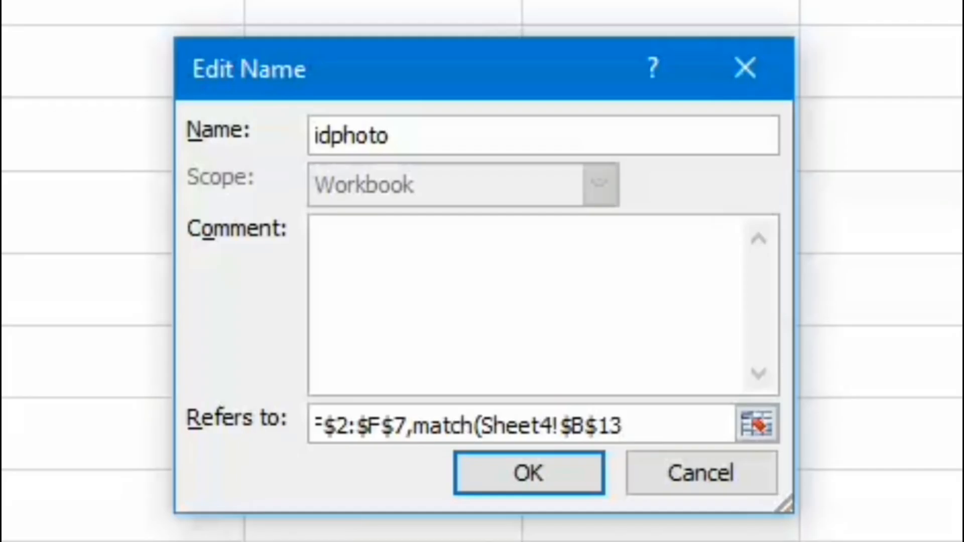
type(",match(Sheet4!$B$13,")
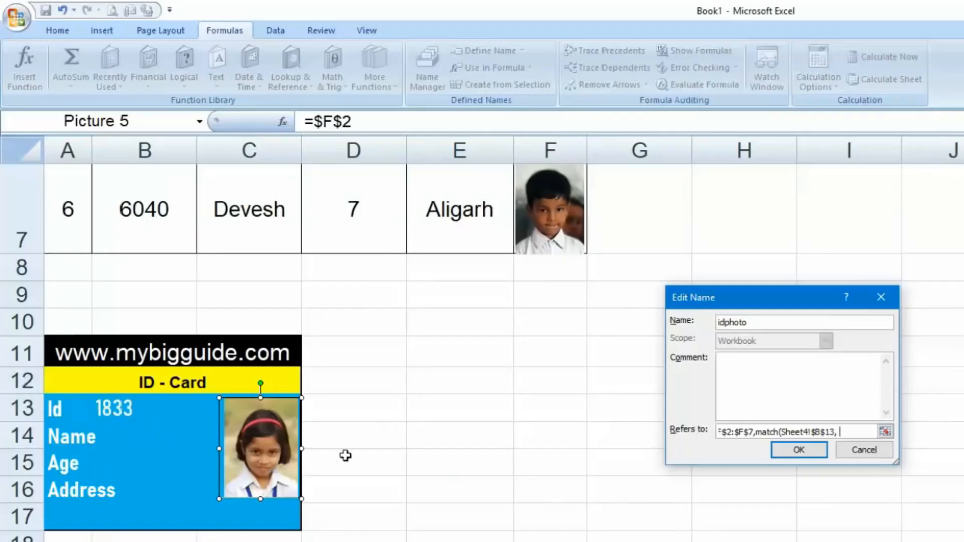
left_click(172, 222)
mouse_move(172, 222)
left_mouse_down()
mouse_move(167, 101)
mouse_move(161, 211)
left_mouse_up()
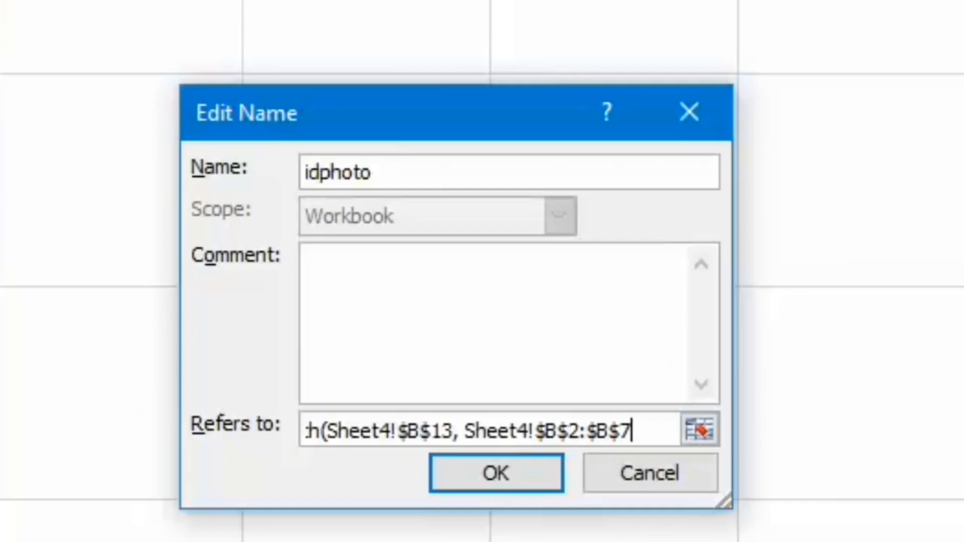
type("))")
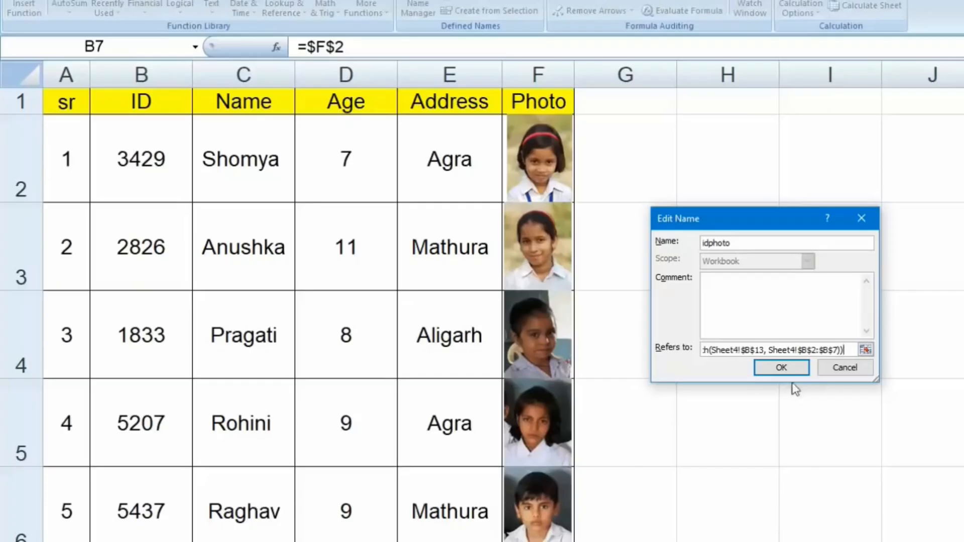
left_click(496, 473)
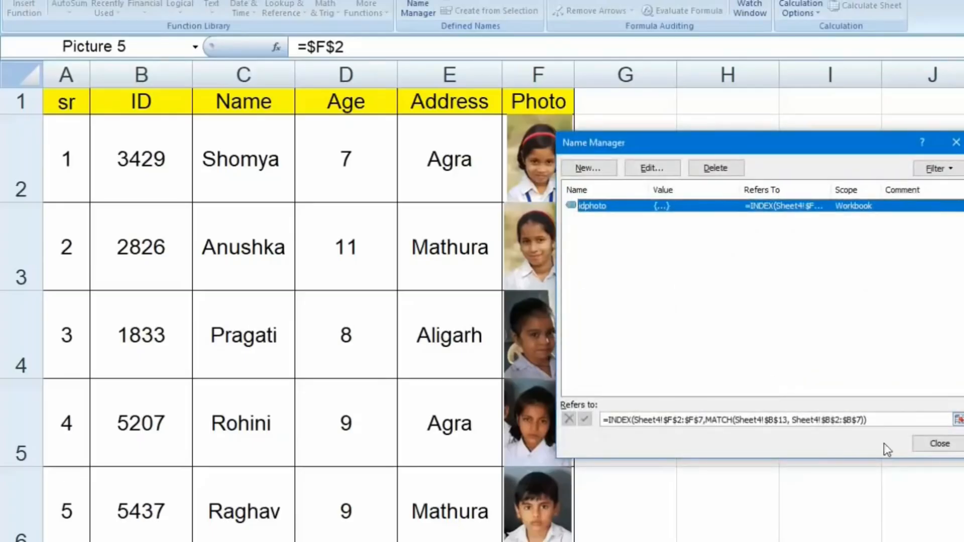
left_click(939, 444)
Link the photo on the ID card to the defined name by changing its formula to =idphoto.
scroll(542, 507, "down", 5)
scroll(433, 375, "up", 3)
left_click(434, 376)
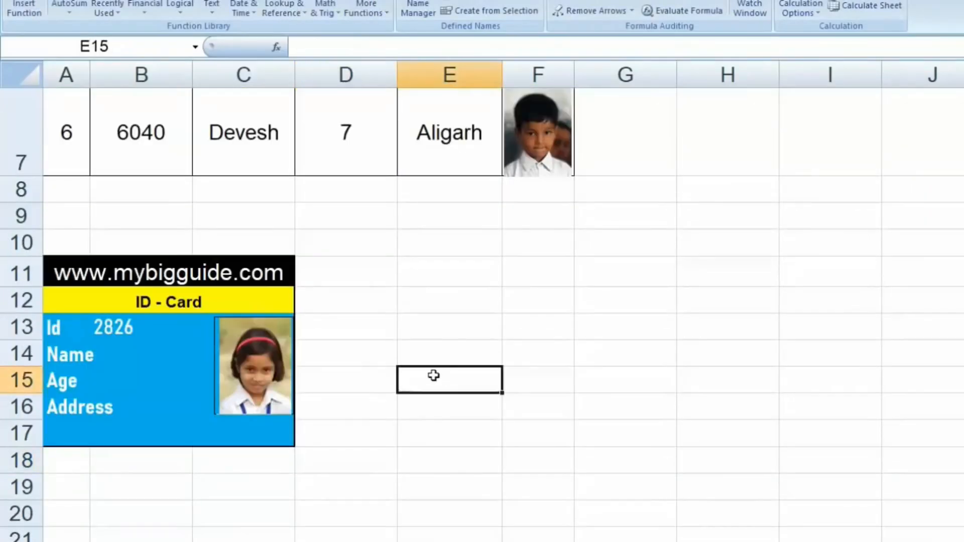
left_click(258, 355)
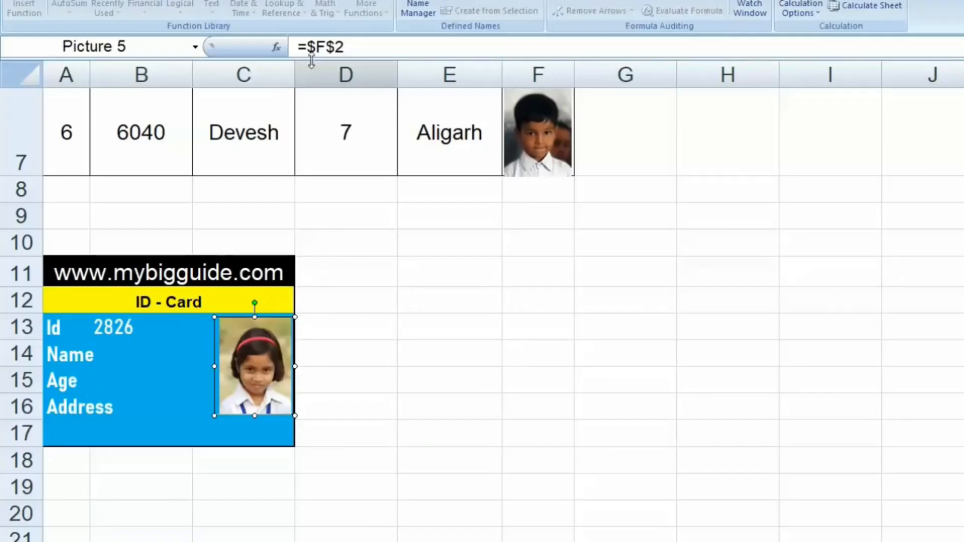
left_click(308, 46)
left_click_drag(308, 46, 471, 48)
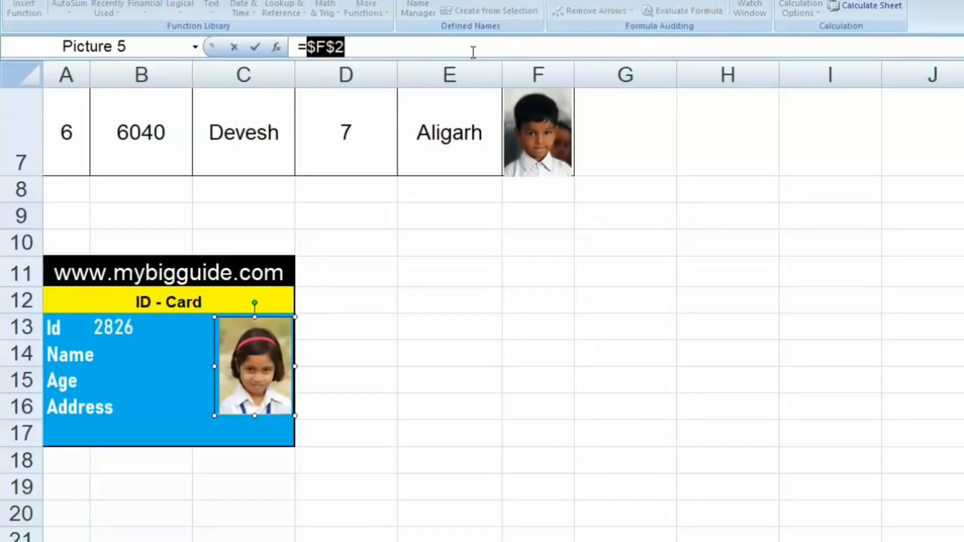
key("BackSpace")
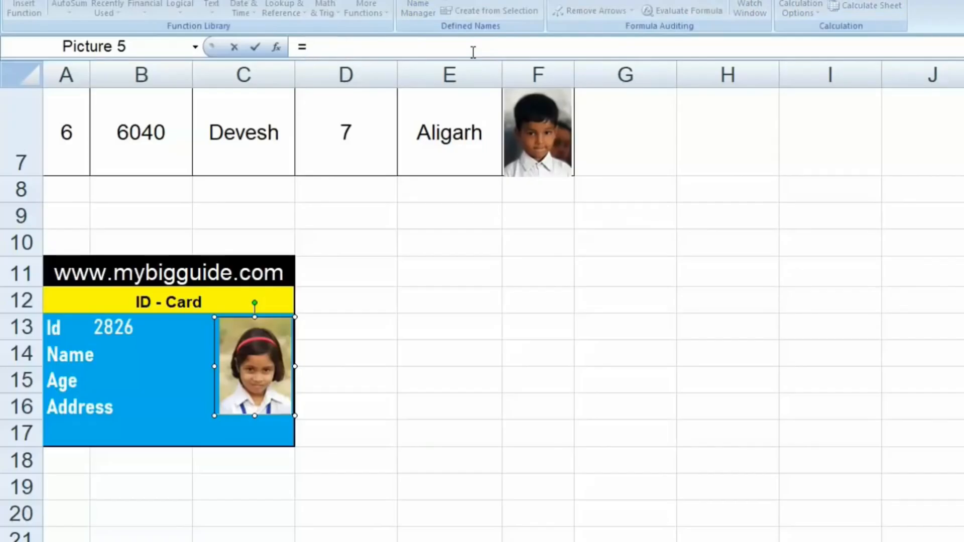
type("id")
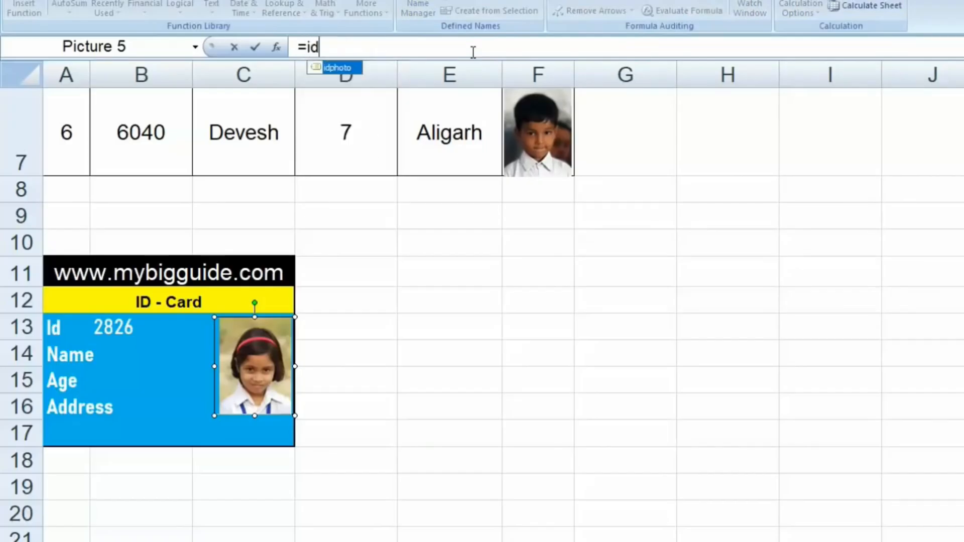
key("Tab")
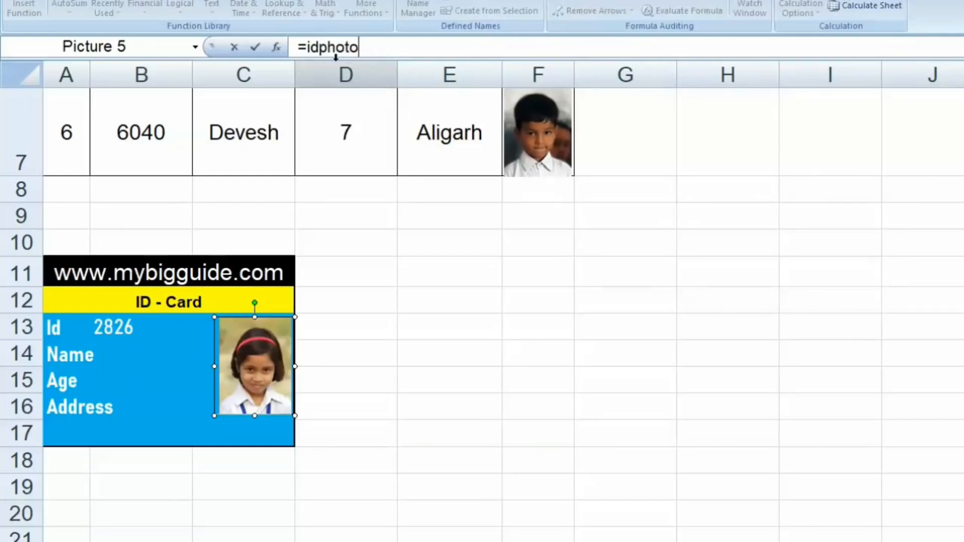
key("Return")
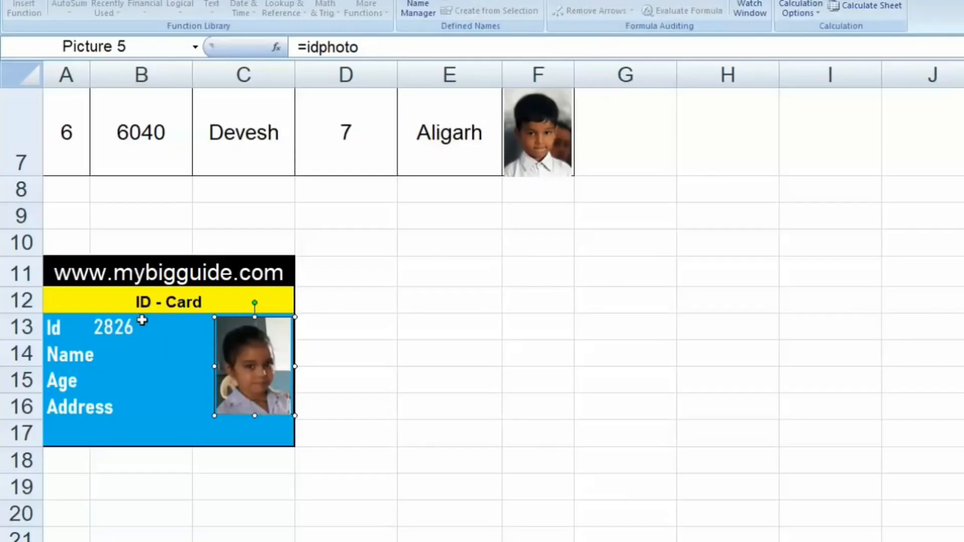
Check the linked photo by choosing the fourth, fifth and sixth students' IDs in turn for the card's Id cell B13.
left_click(150, 424)
left_click(166, 326)
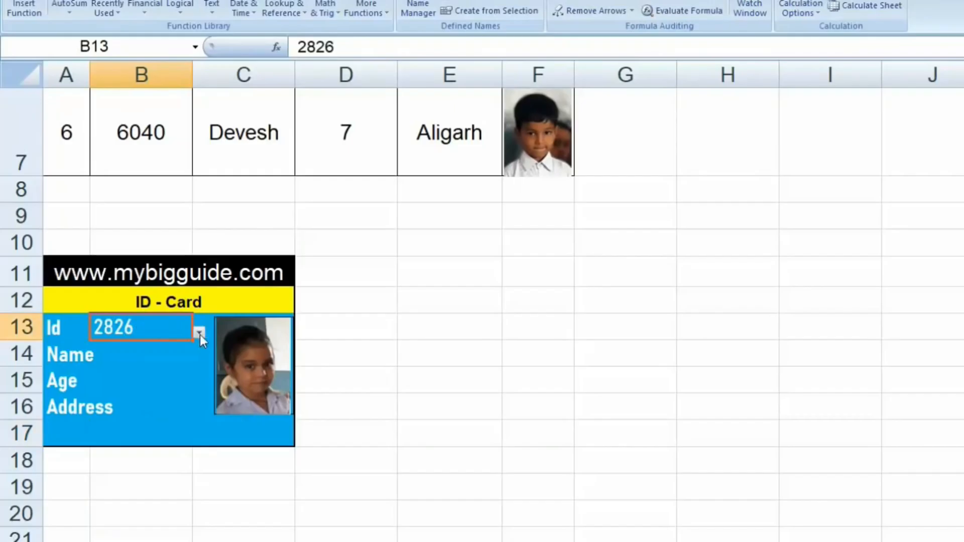
left_click(200, 332)
left_click(125, 385)
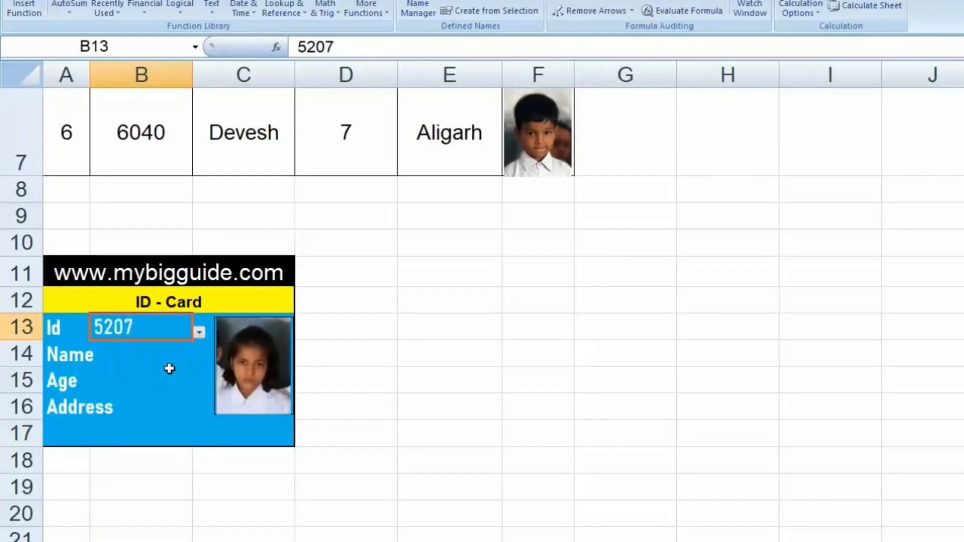
left_click(200, 332)
left_click(140, 400)
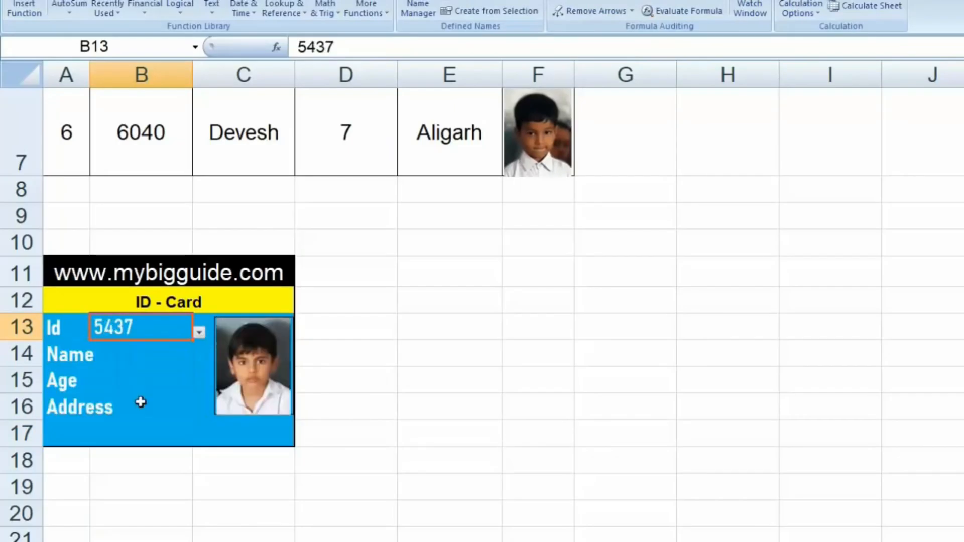
left_click(200, 332)
left_click(148, 412)
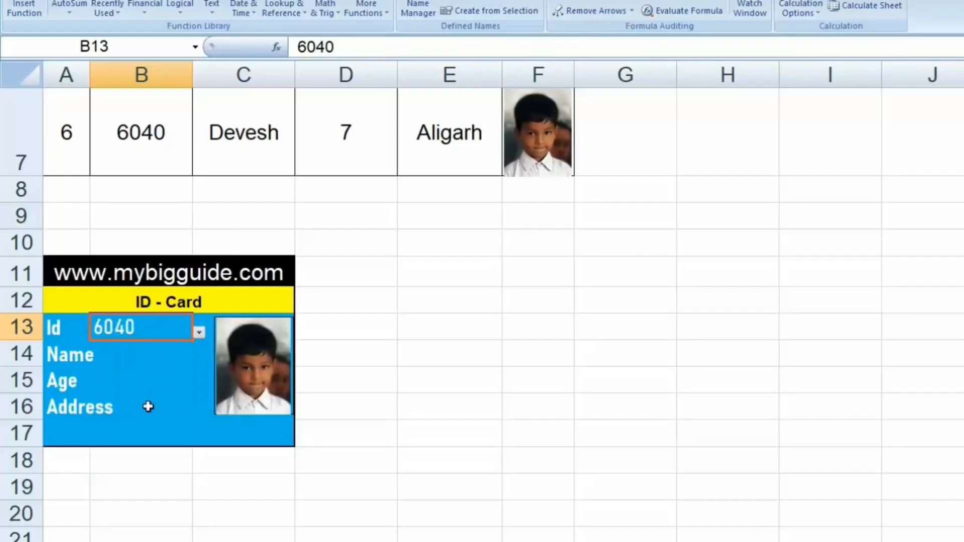
left_click(454, 402)
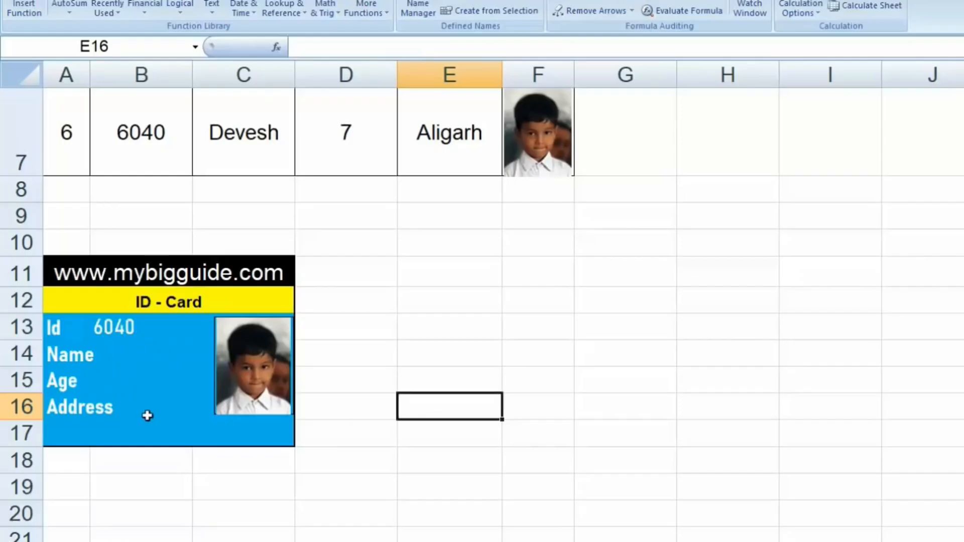
Begin a VLOOKUP formula in the card's Name cell B14 with lookup value B13 and table range B1:E7.
left_click(146, 354)
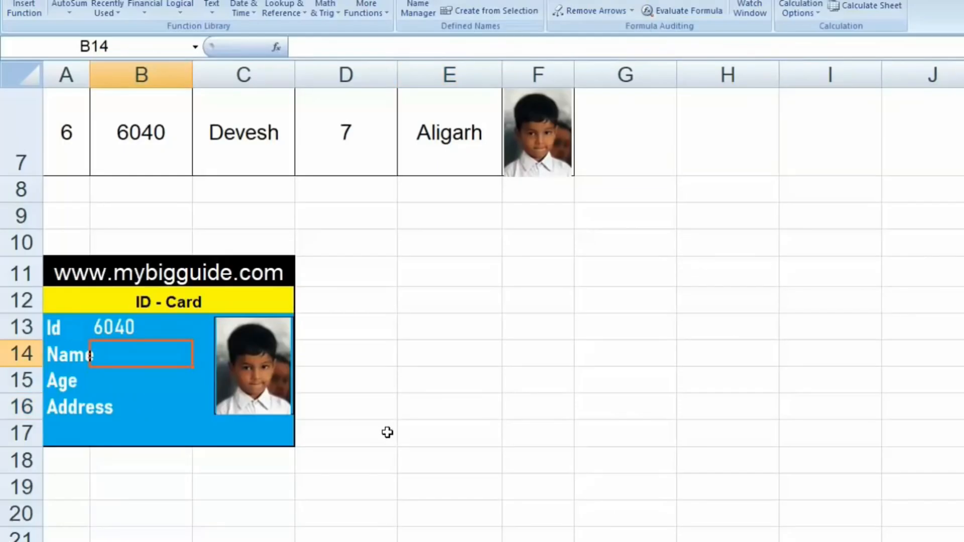
type("=vloo")
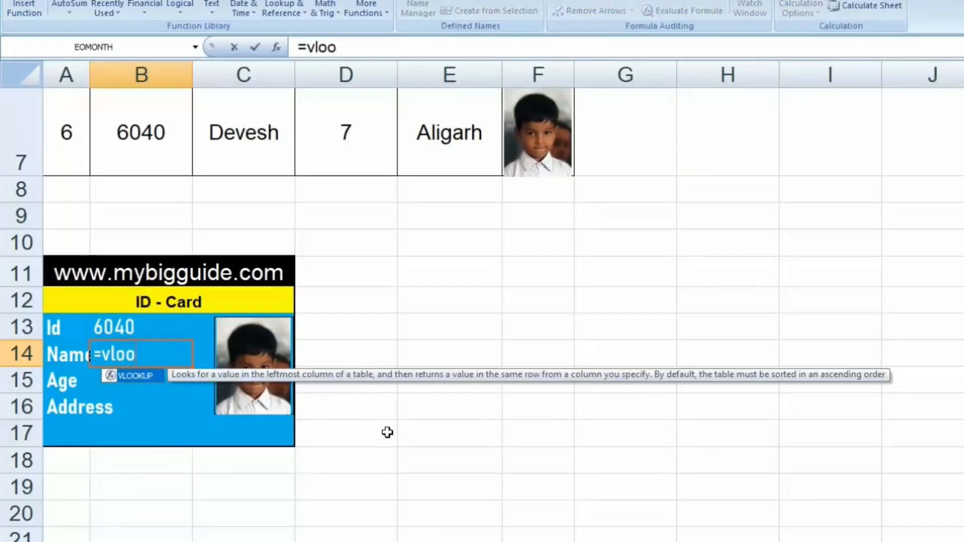
double_click(142, 374)
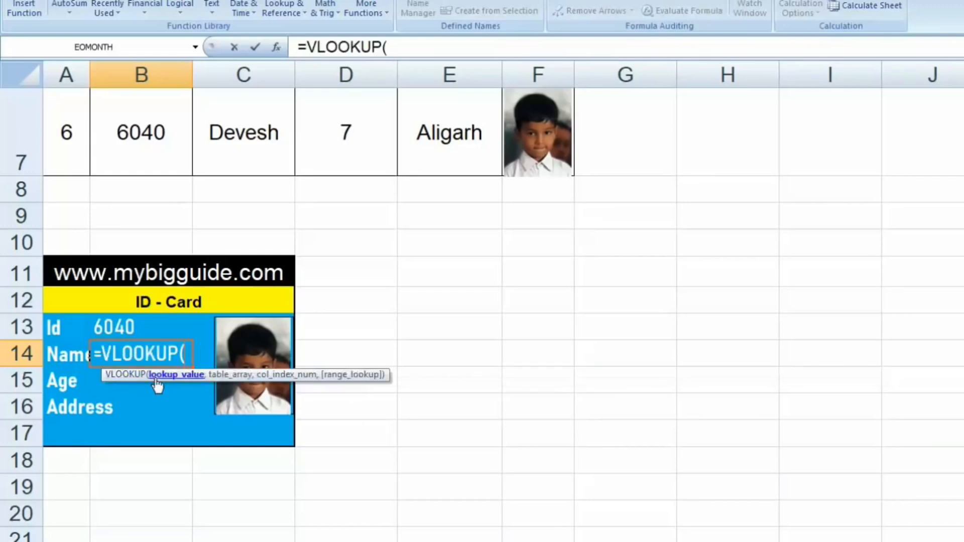
left_click(122, 325)
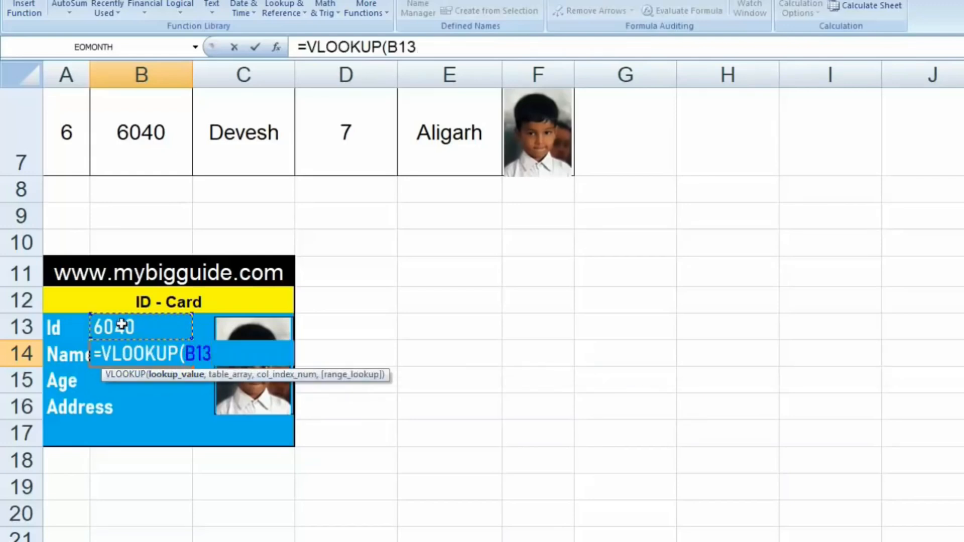
type(",")
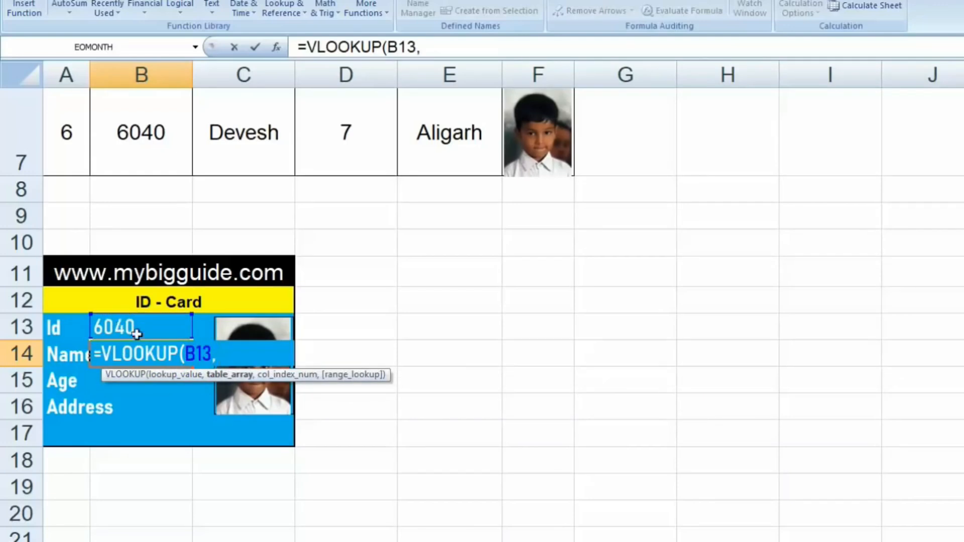
scroll(178, 357, "up", 2)
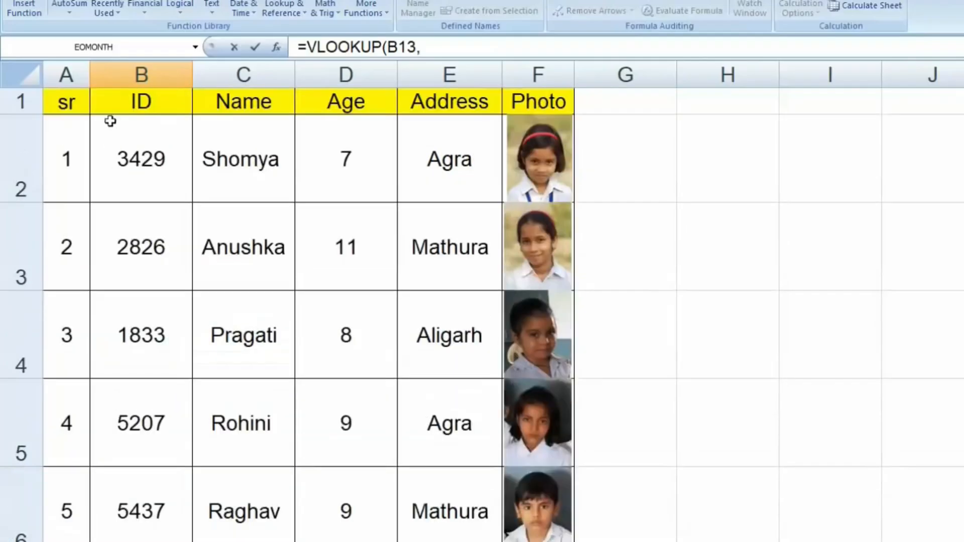
left_click_drag(125, 101, 450, 539)
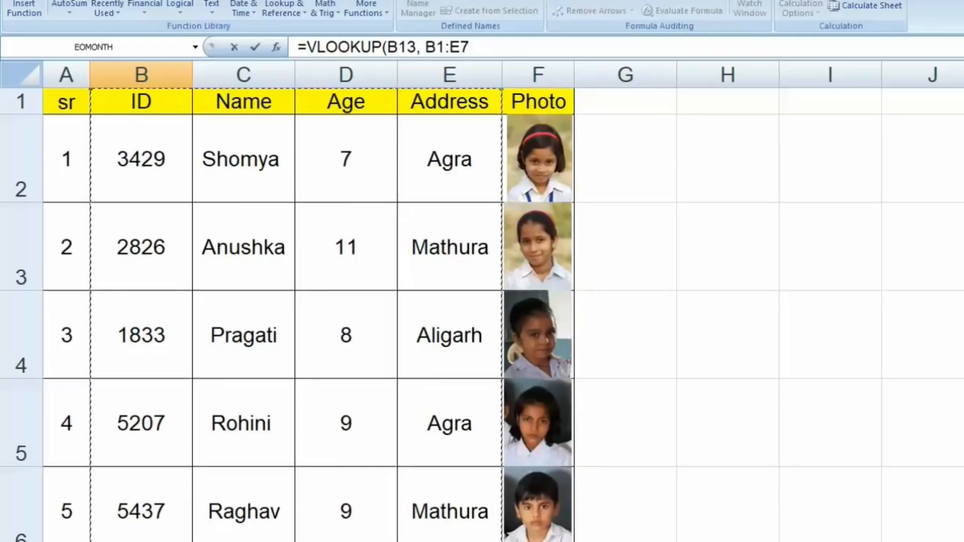
scroll(482, 311, "down", 3)
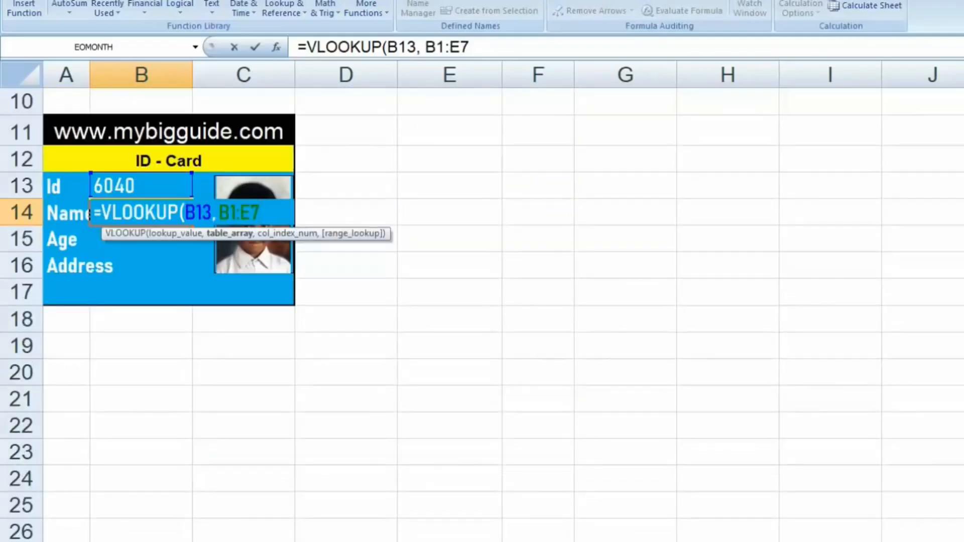
type(",")
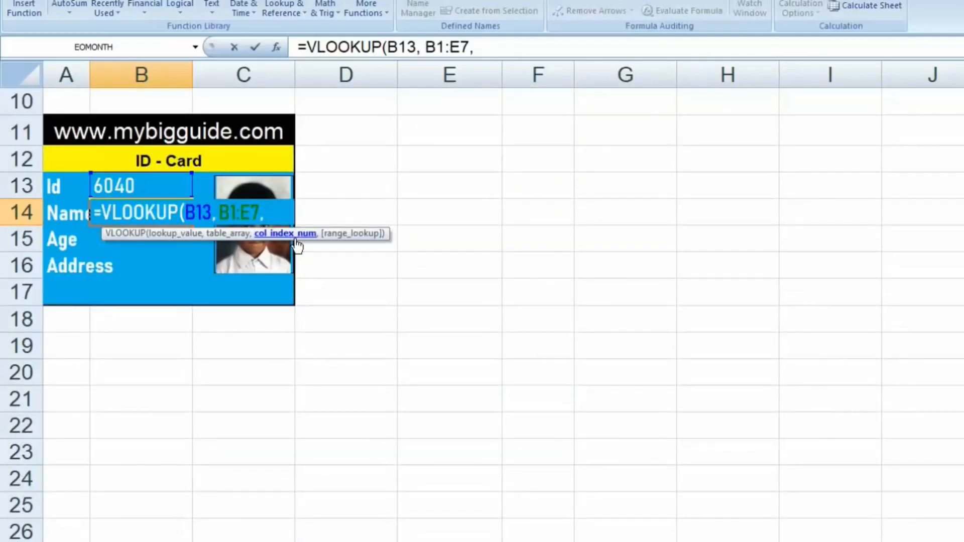
Finish the Name cell's VLOOKUP with column index 2 and range lookup 0 for an exact match.
scroll(245, 295, "up", 2)
scroll(245, 295, "up", 1)
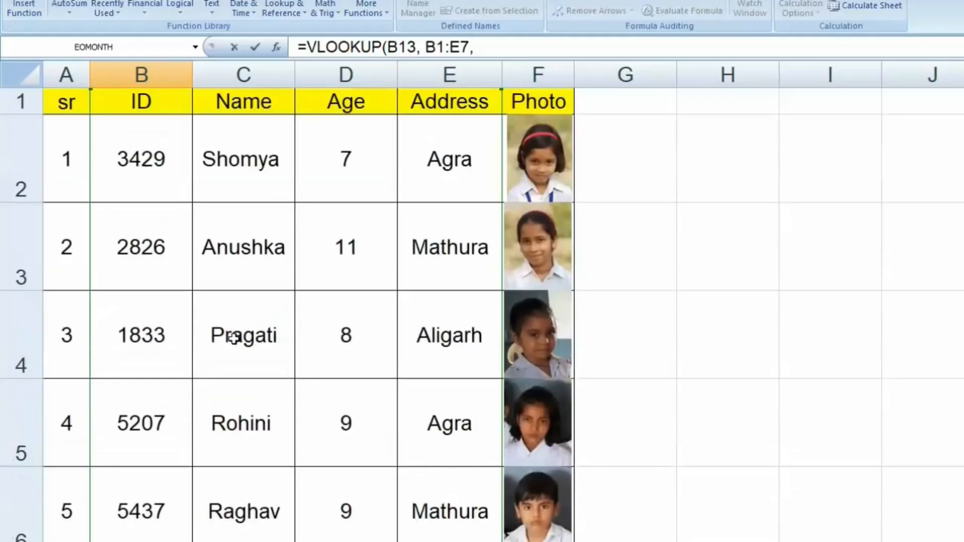
scroll(226, 333, "down", 3)
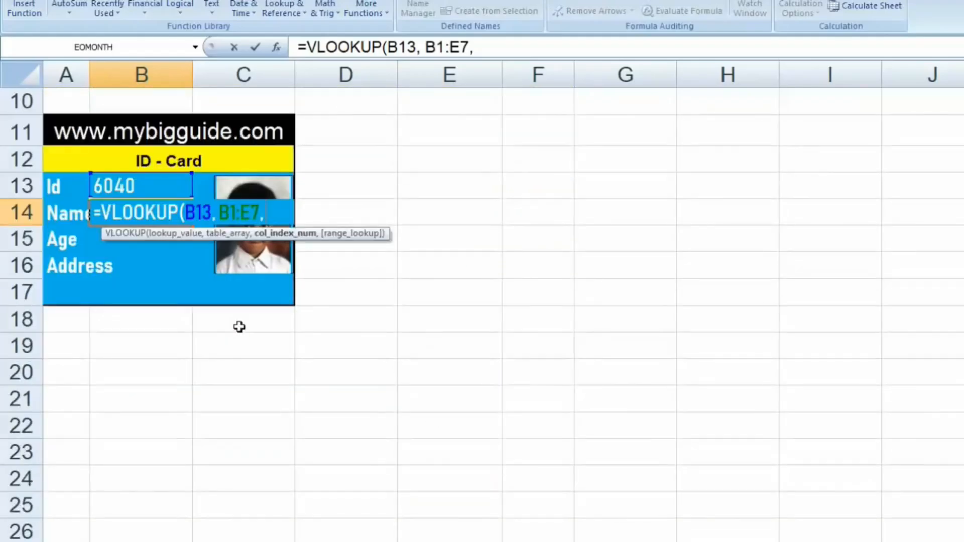
type("2,")
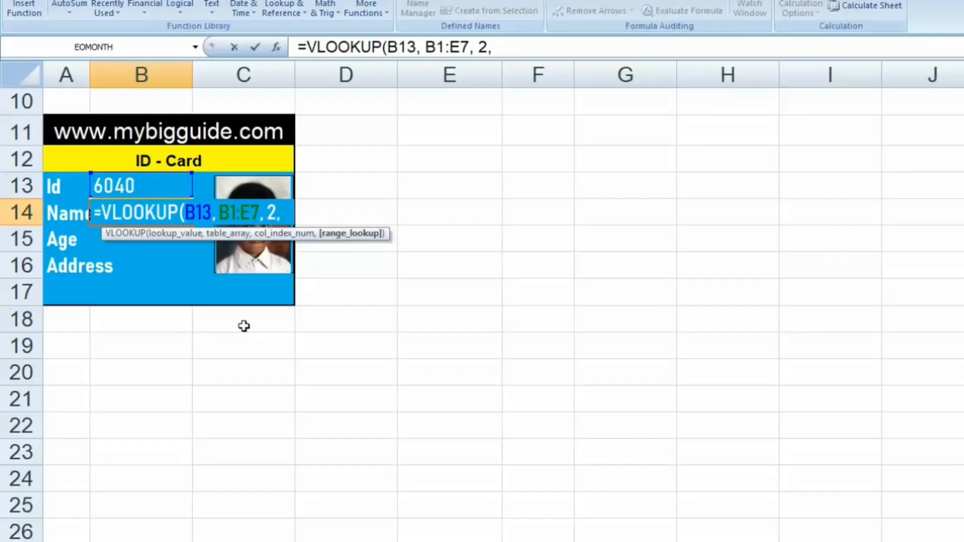
type(" 0")
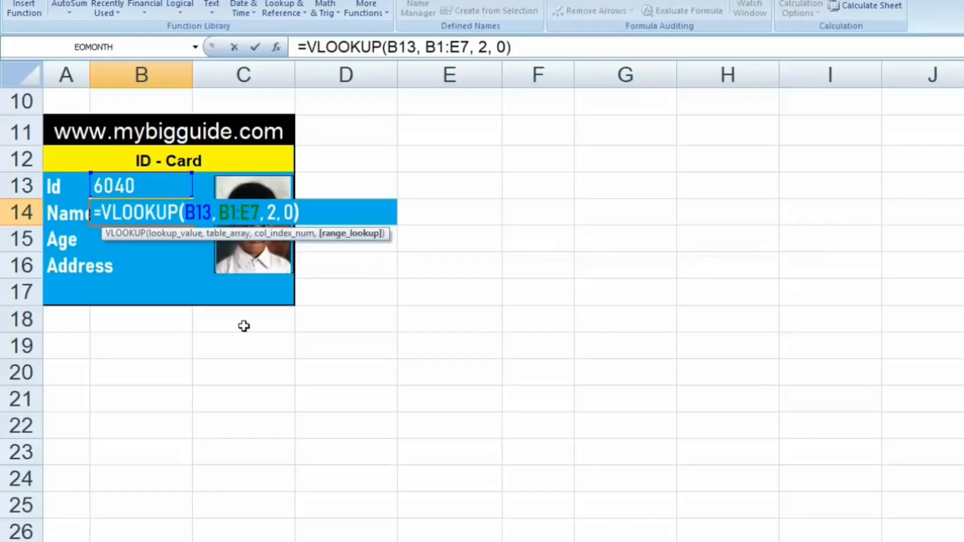
key("Return")
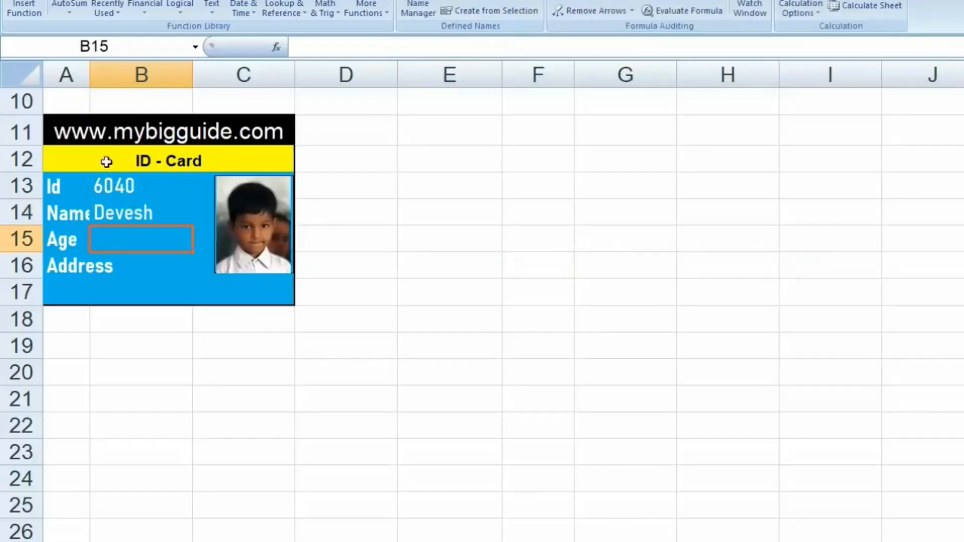
Widen column A to fit the card labels, and begin a VLOOKUP in Age cell B15 with lookup value B13 and table range B1:E7.
left_click_drag(91, 76, 117, 76)
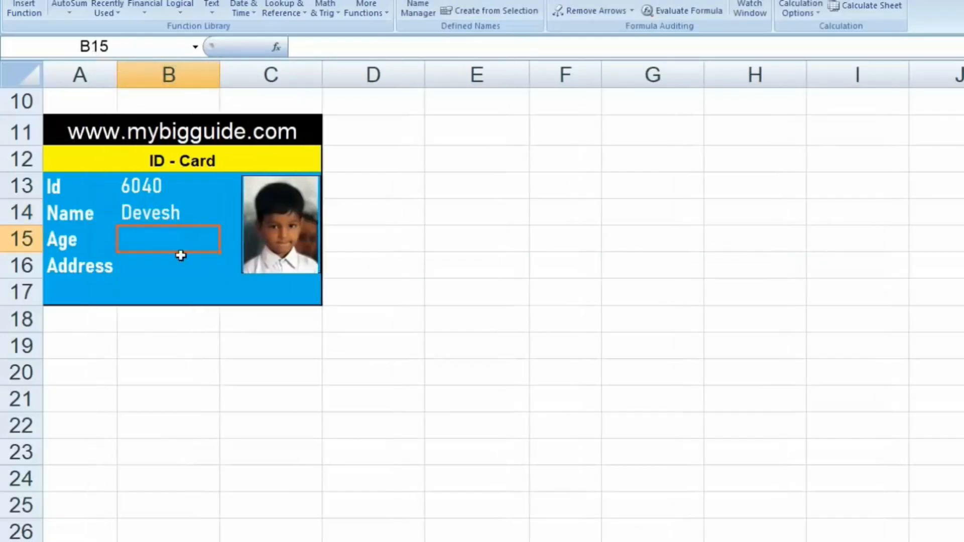
type("=")
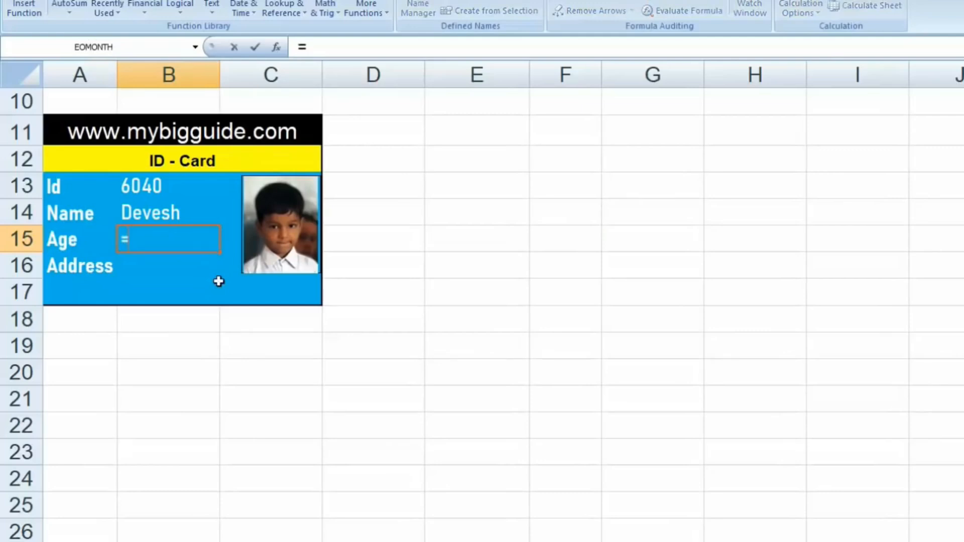
type("vloo")
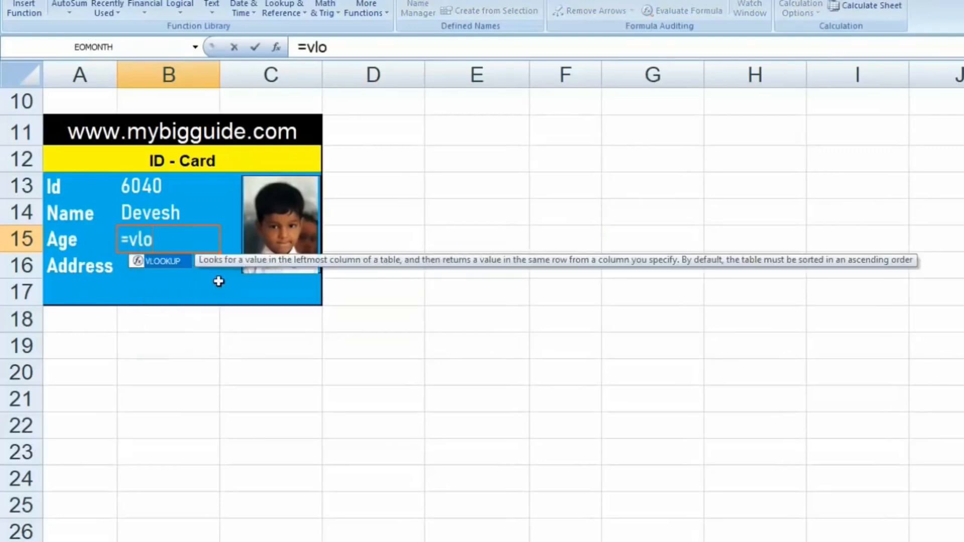
double_click(173, 260)
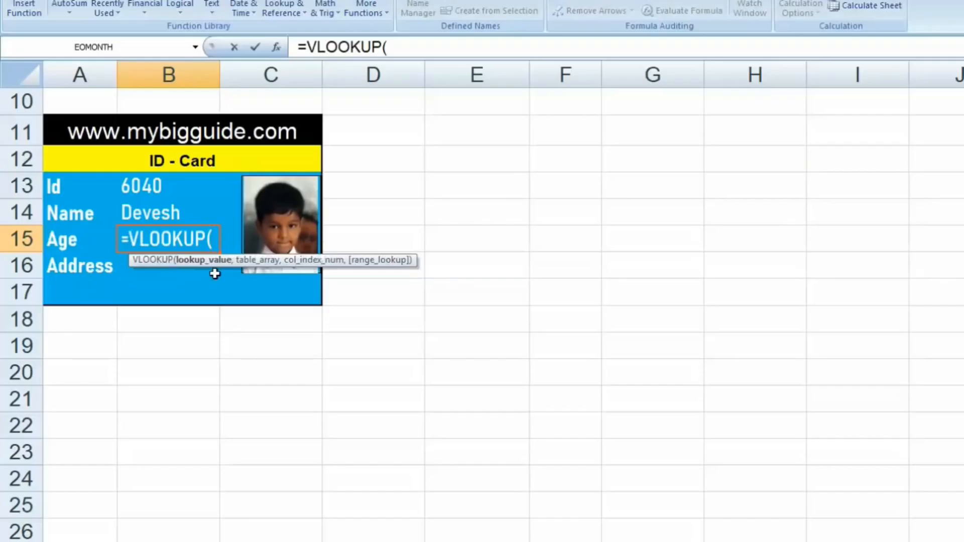
left_click(157, 186)
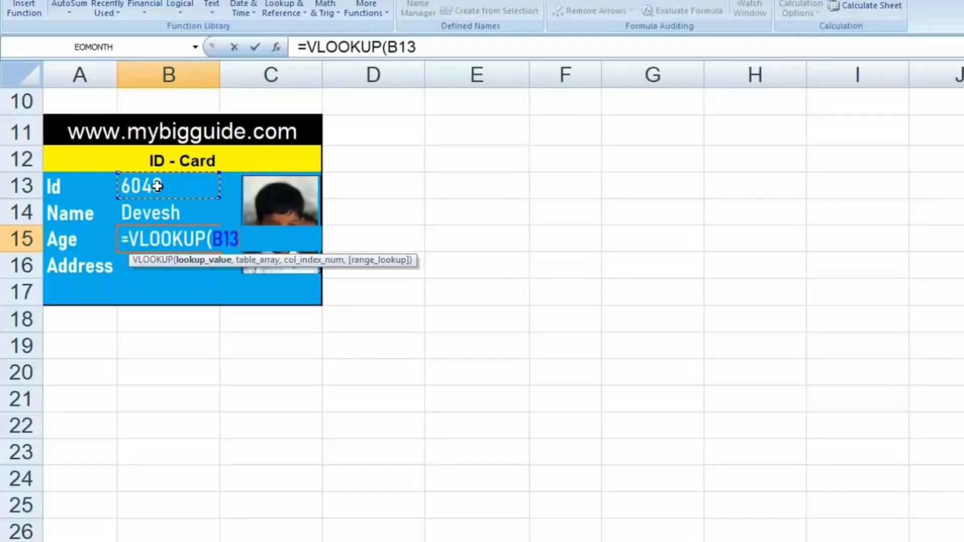
type(",")
scroll(247, 269, "up", 3)
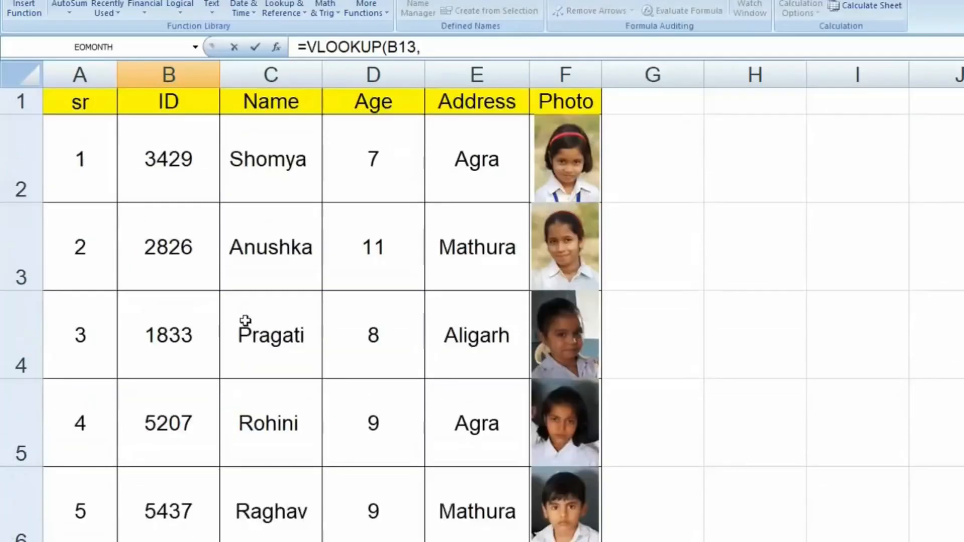
left_click_drag(145, 104, 477, 537)
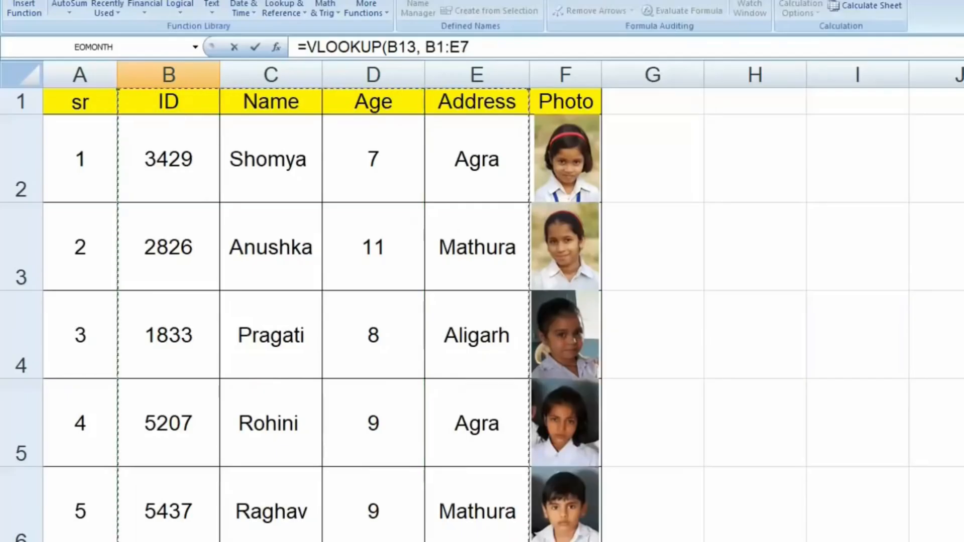
type(",")
Finish the Age cell's VLOOKUP with column index 3 and range lookup 0 for an exact match.
scroll(482, 315, "down", 2)
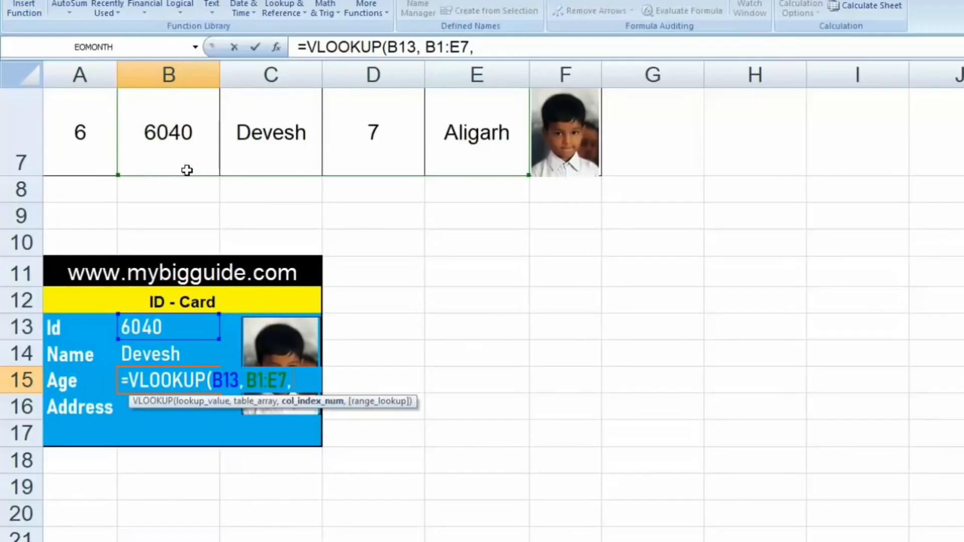
type("3")
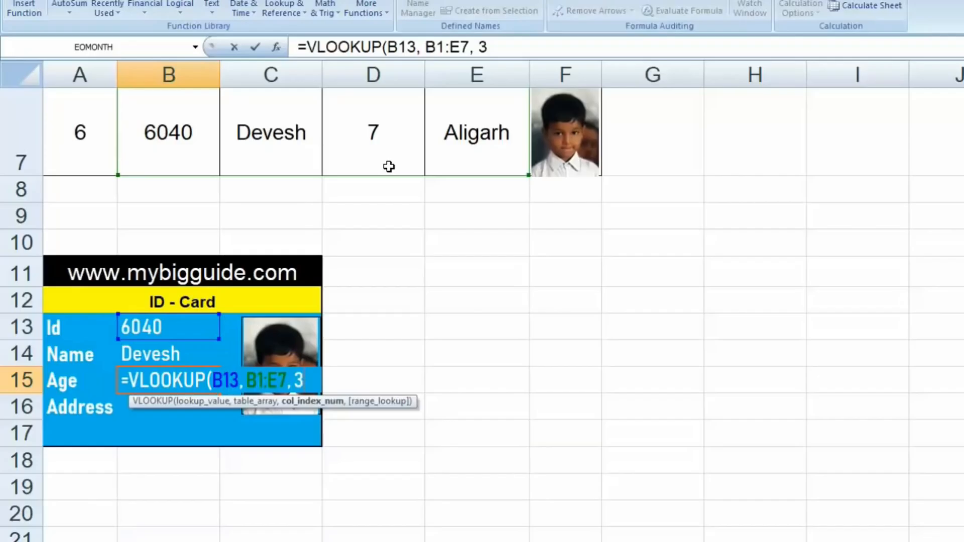
type(", 0)")
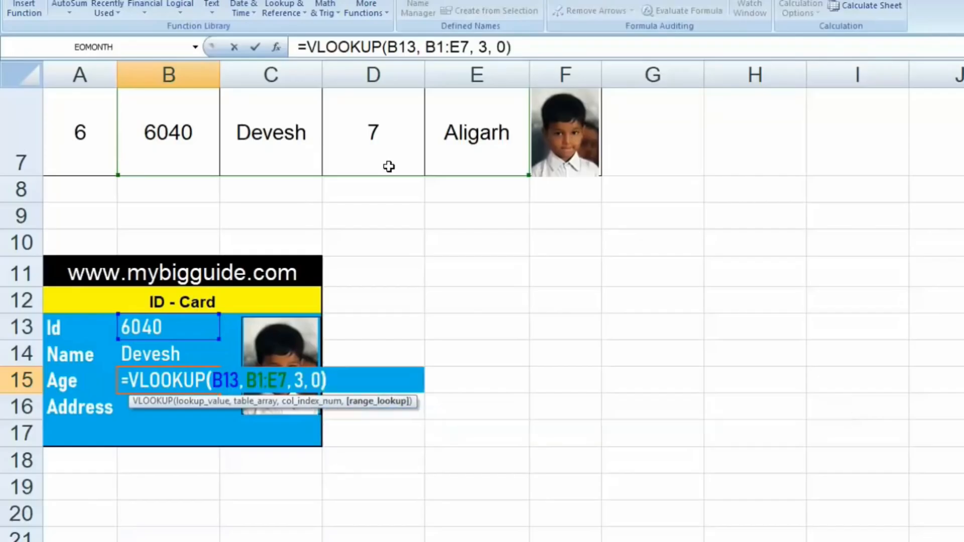
key("Return")
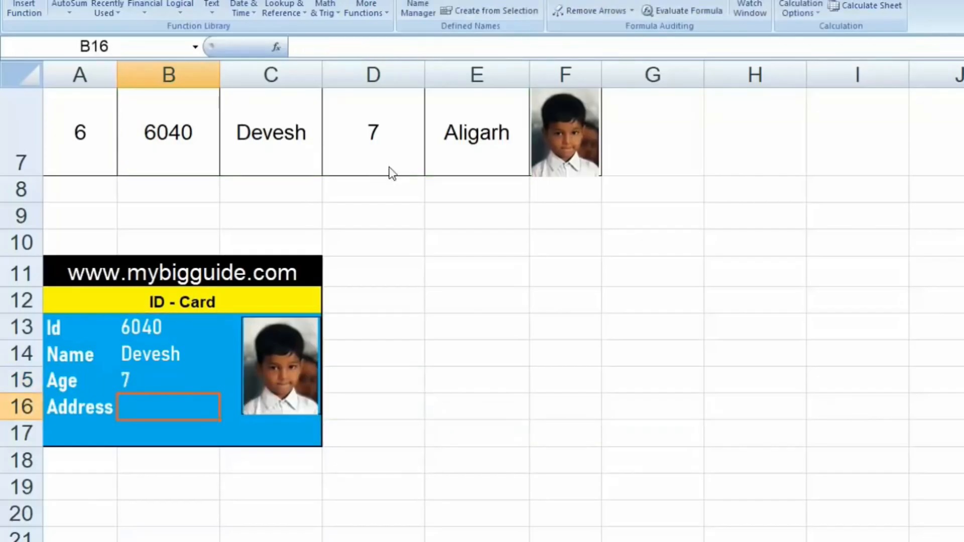
Enter a VLOOKUP in the card's Address cell B16 with lookup value B13, table range B2:E7, column index 4 and range lookup 0.
type("=")
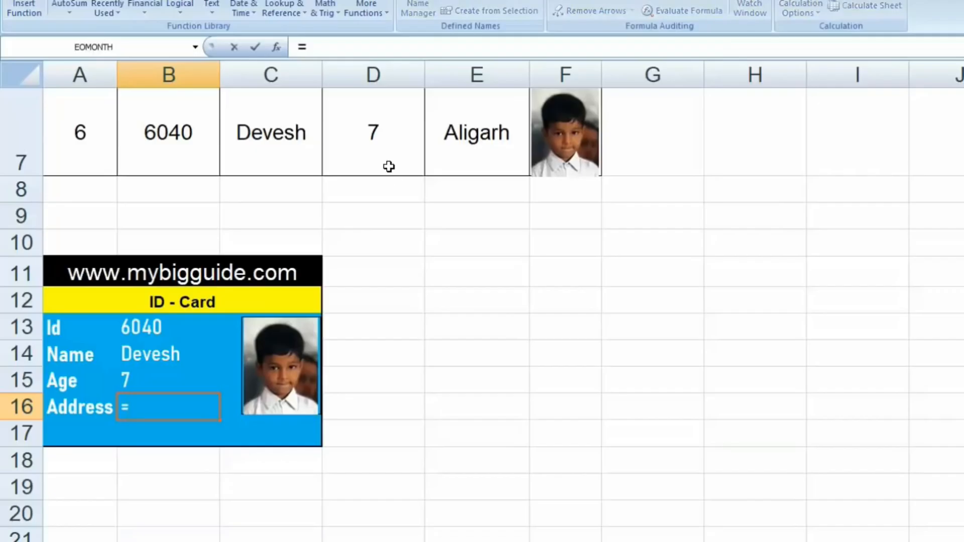
type("vloo")
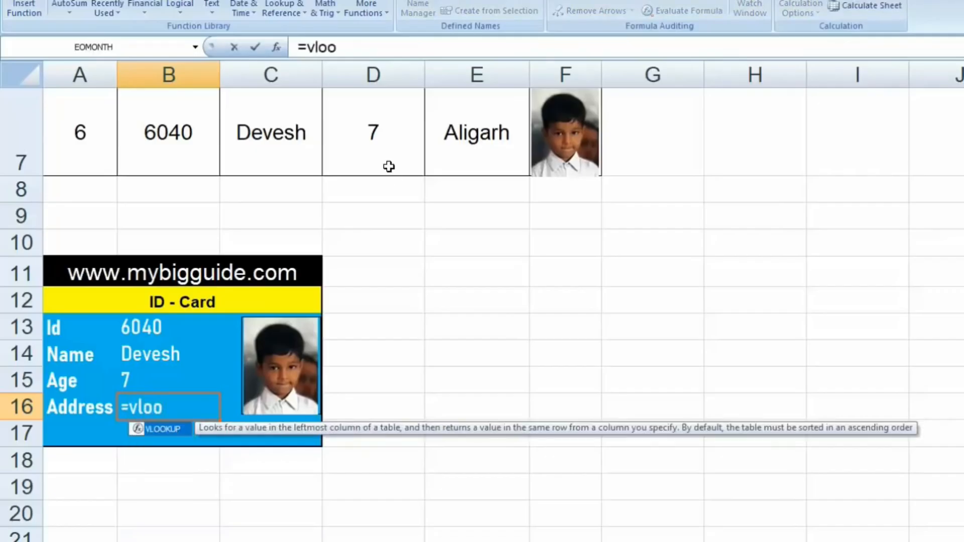
double_click(186, 431)
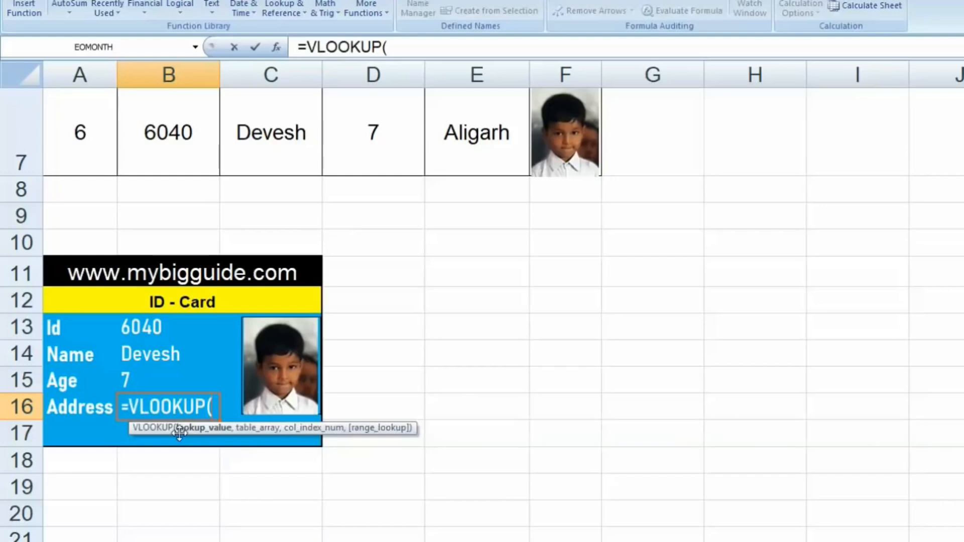
left_click(170, 327)
type(",")
left_click_drag(186, 126, 465, 158)
type(",")
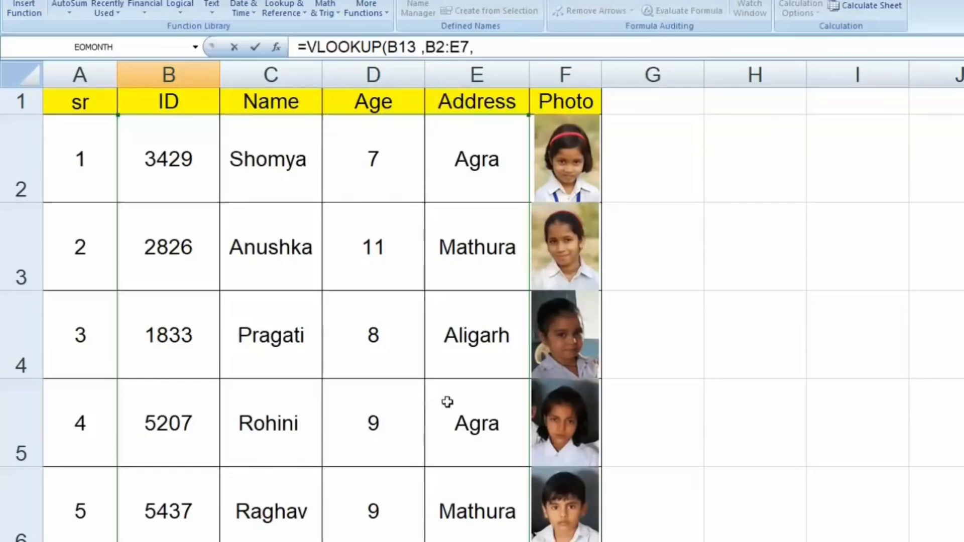
scroll(400, 524, "down", 2)
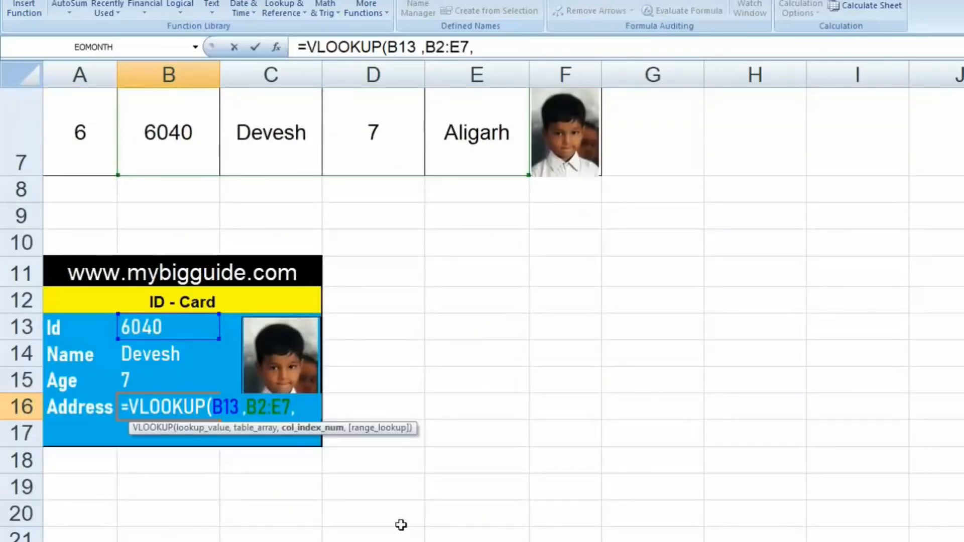
type("4, 0)")
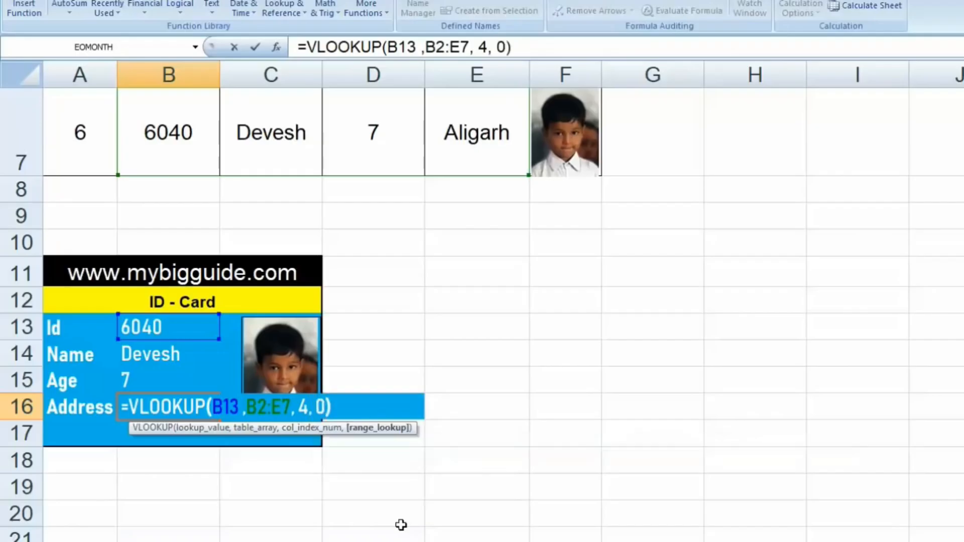
key("Return")
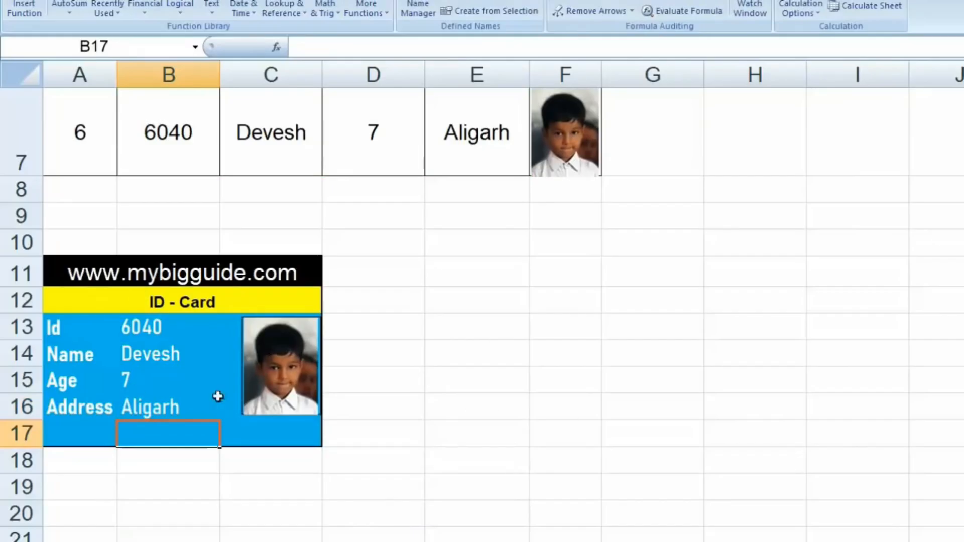
Enter the third student's ID in the card's Id cell B13 to test the lookups, and save the id card workbook.
left_click(135, 328)
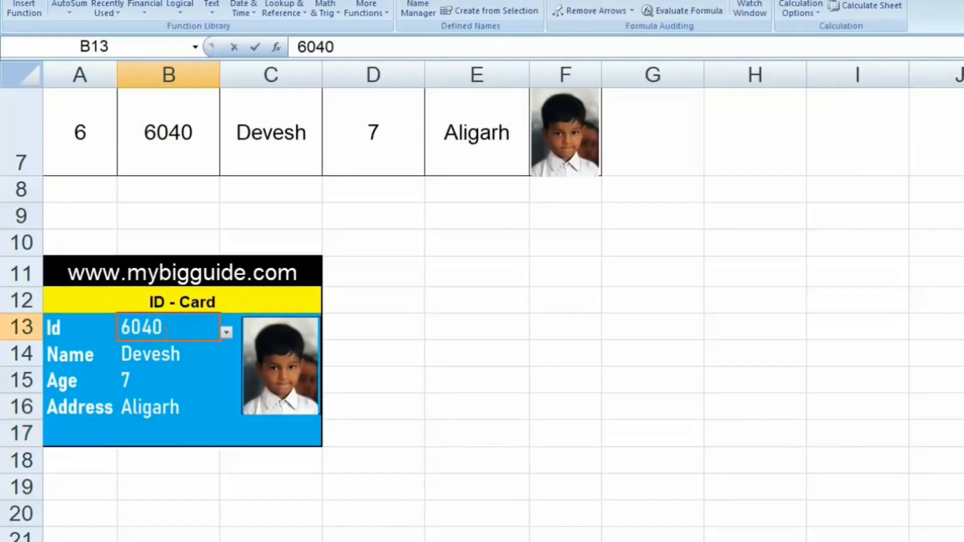
double_click(163, 327)
left_click_drag(163, 327, 32, 327)
type("1833")
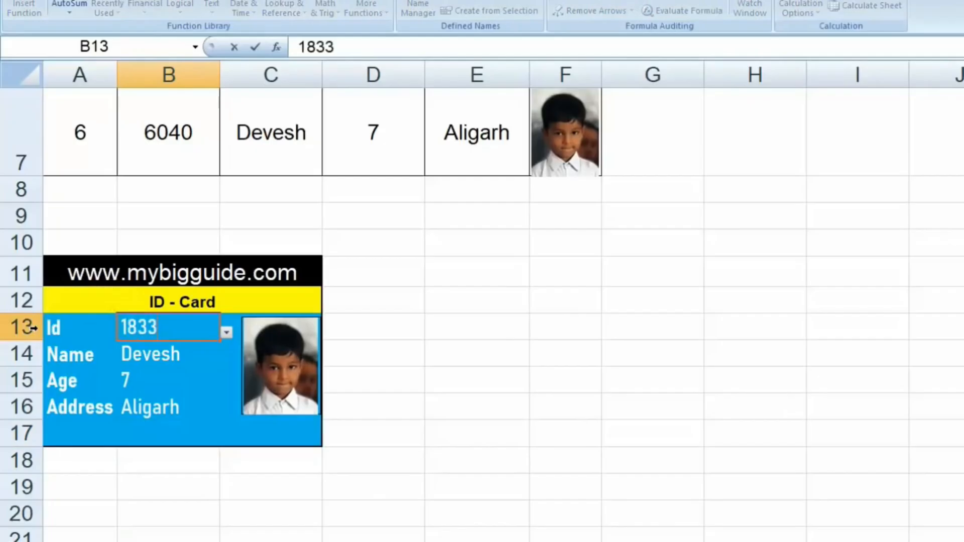
key("Return")
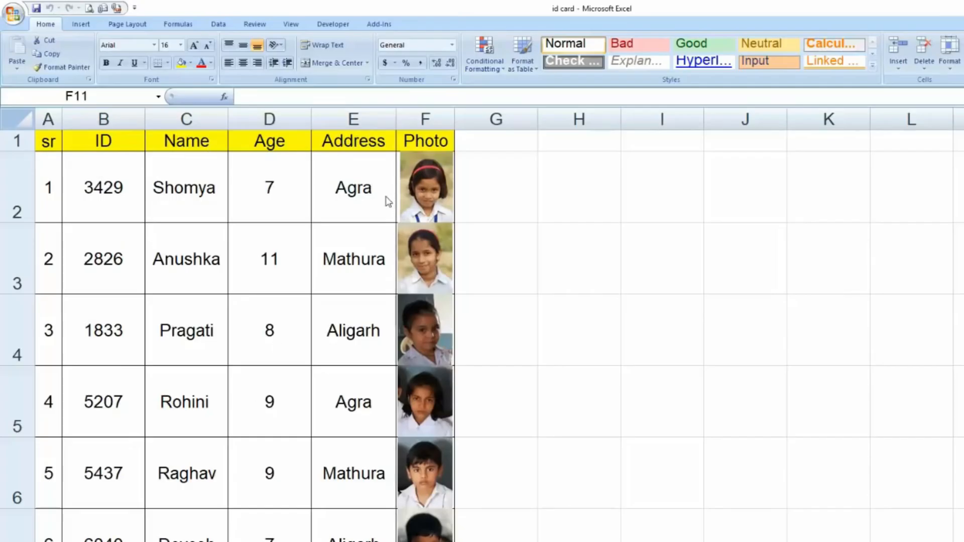
left_click(37, 9)
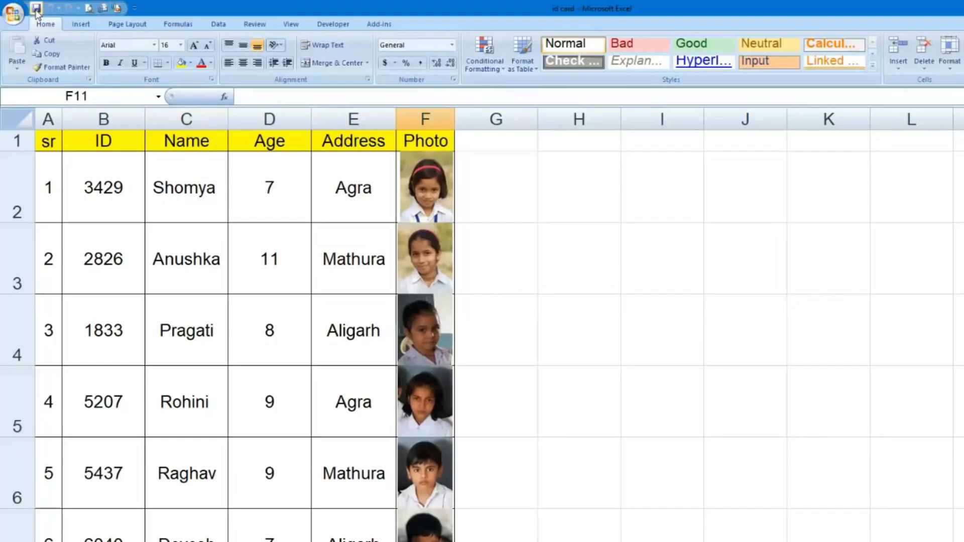
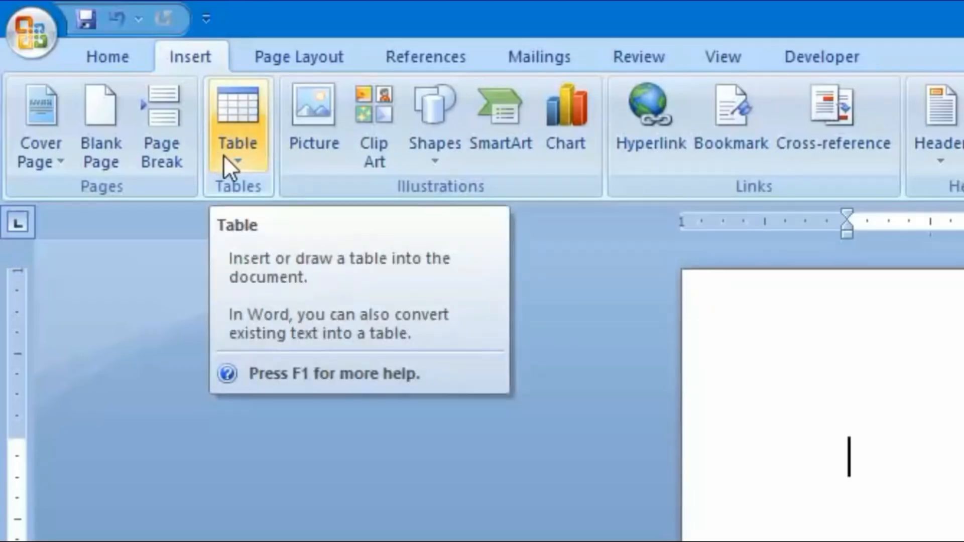
Switch to Word and insert a table with two columns and six rows in the blank document.
left_click(242, 161)
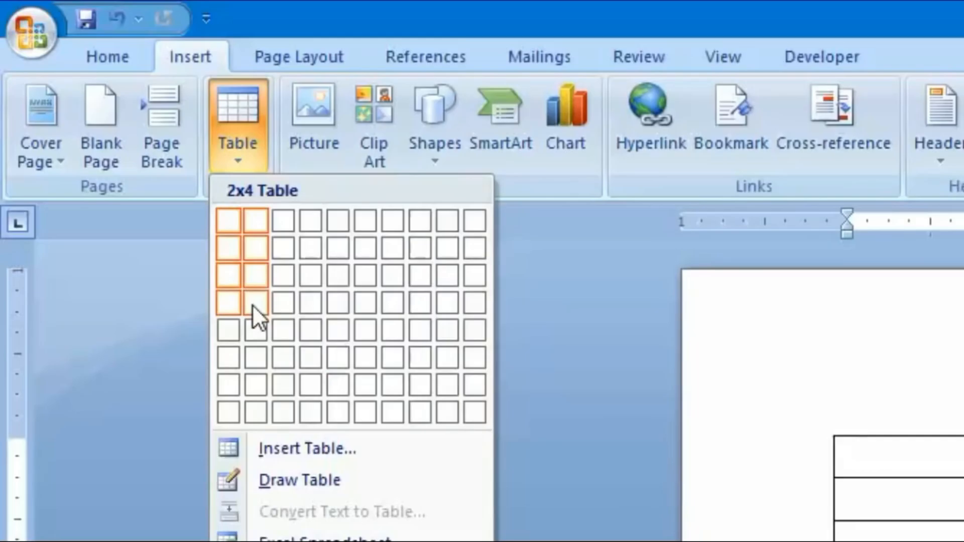
left_click(259, 349)
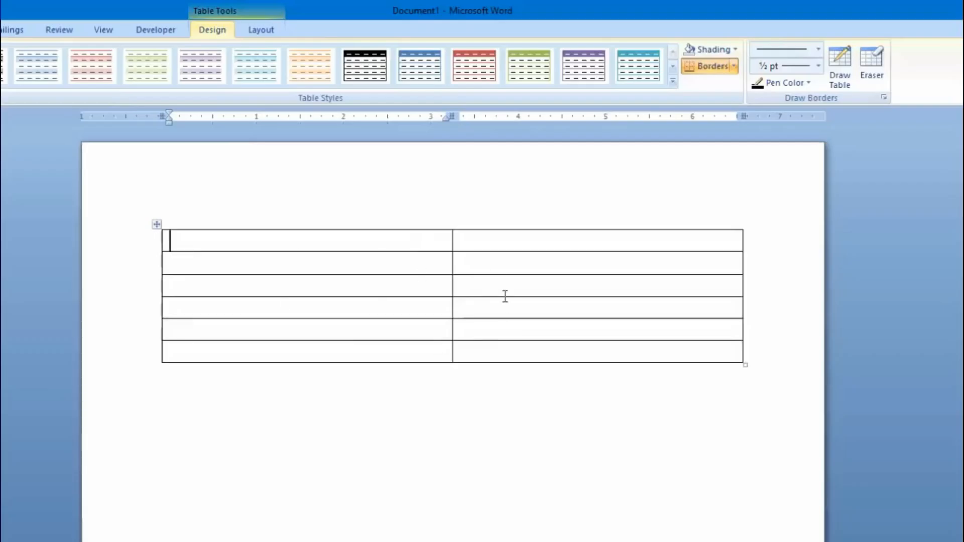
Specify a height of 2.5 inches for all six rows in the table's properties.
right_click(156, 224)
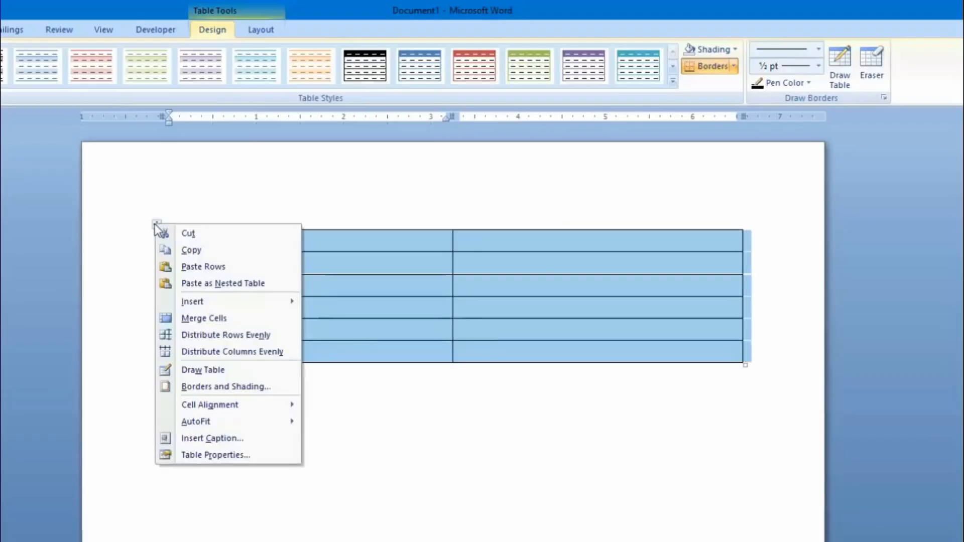
left_click(254, 456)
left_click(406, 255)
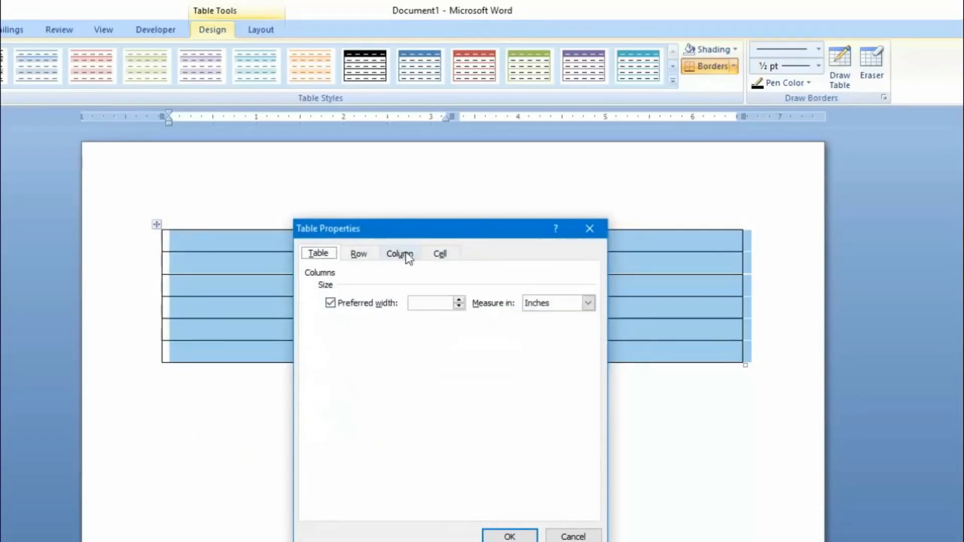
left_click(371, 253)
left_click(403, 255)
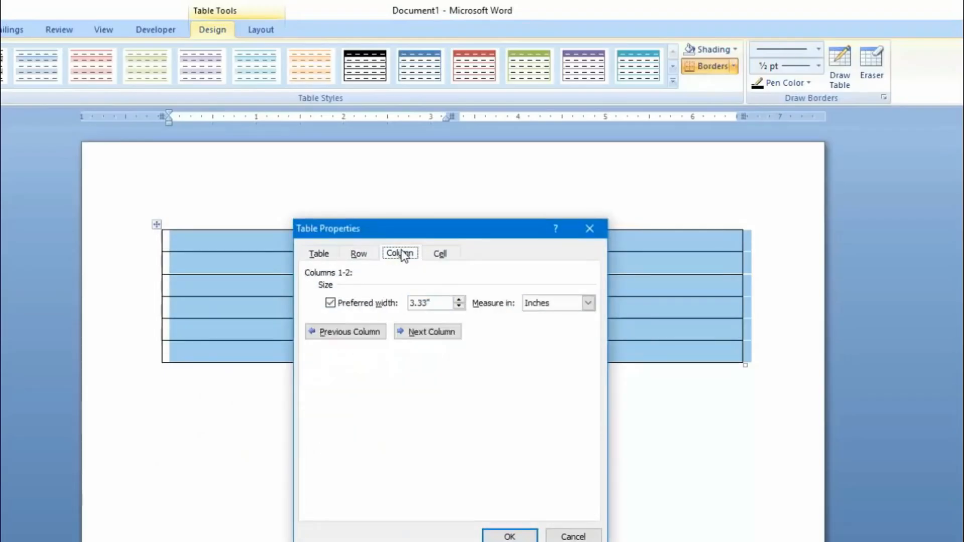
left_click(368, 253)
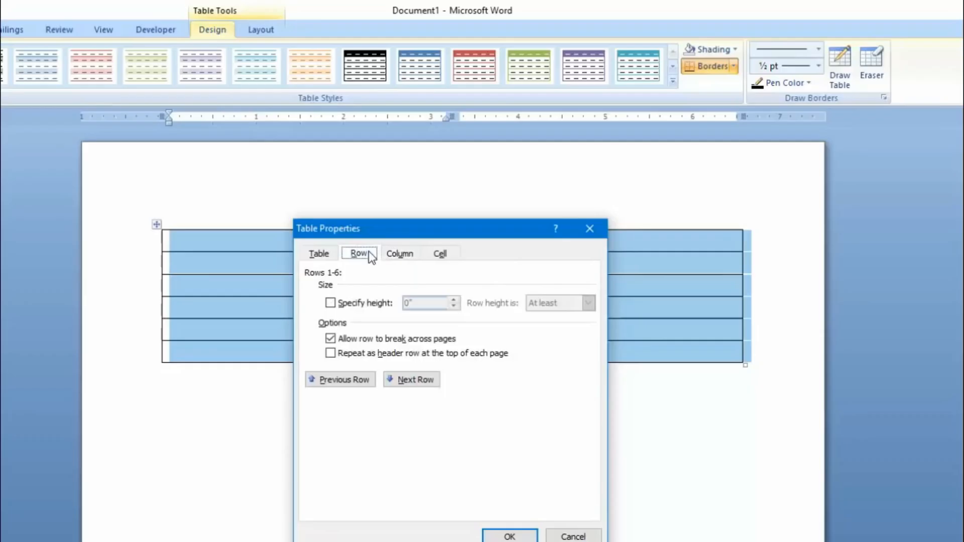
left_click(330, 303)
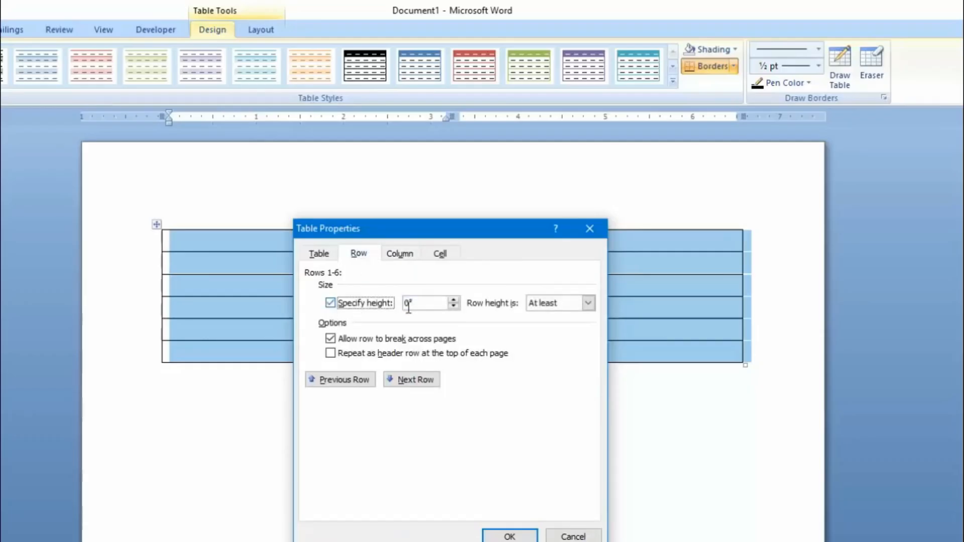
type("2.5")
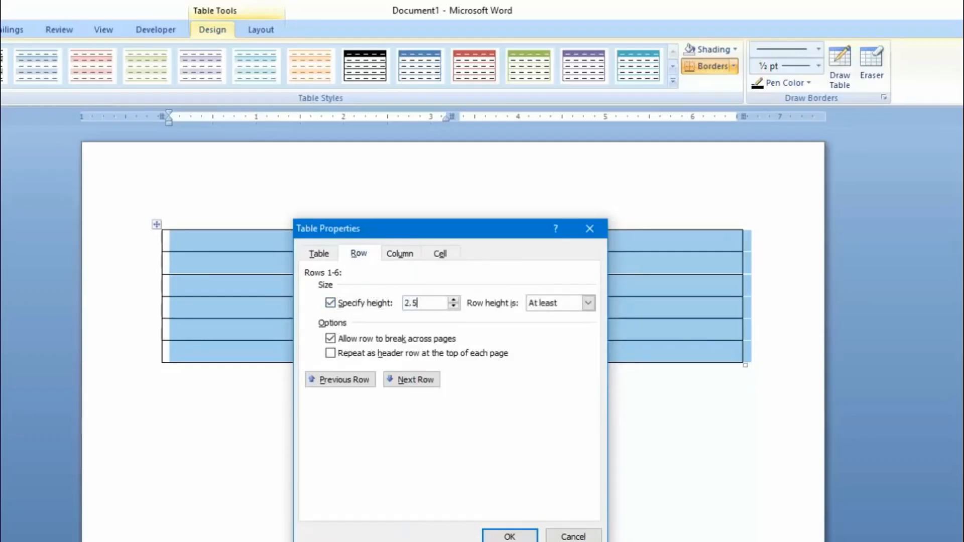
left_click(510, 536)
Set the height of all rows in the Word table to 2 inches in the table's properties.
scroll(522, 539, "down", 5)
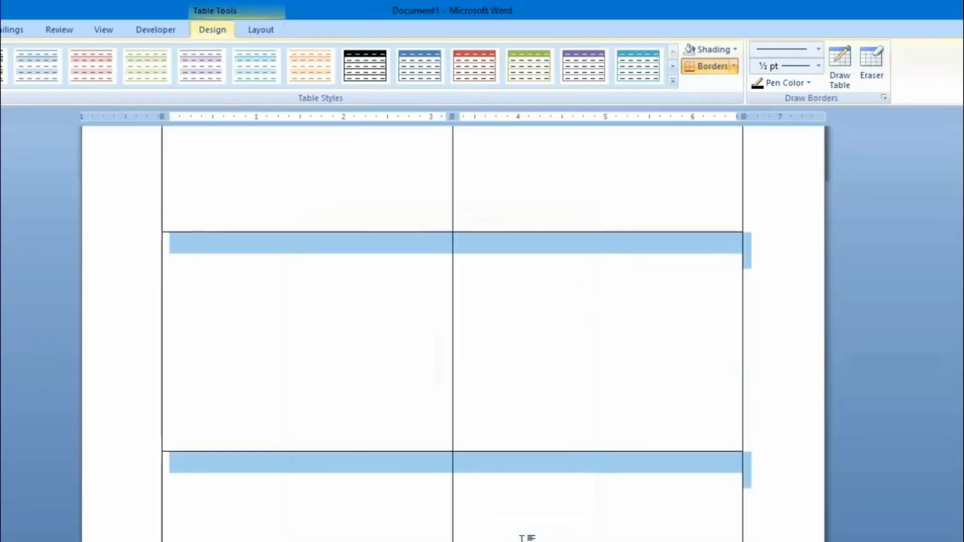
scroll(522, 540, "down", 10)
scroll(522, 540, "up", 10)
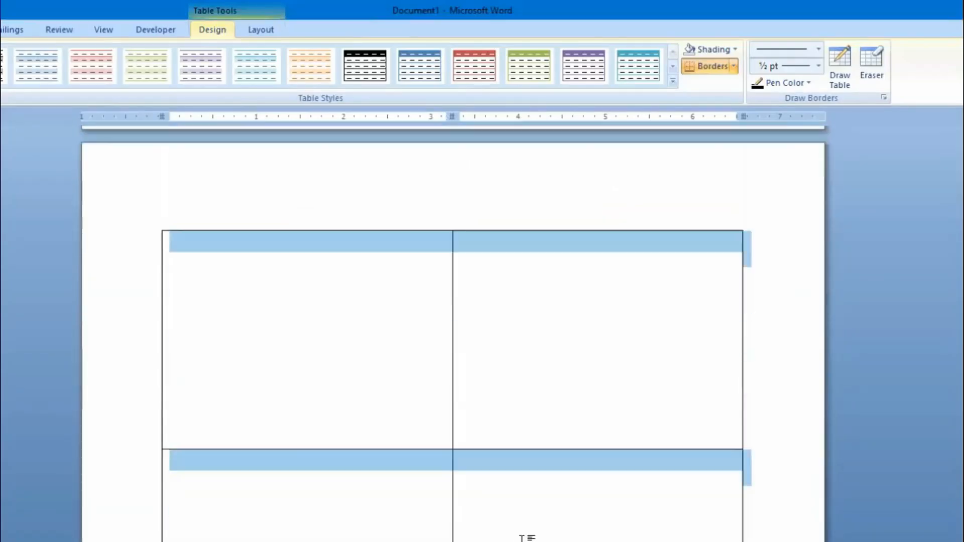
scroll(522, 540, "down", 5)
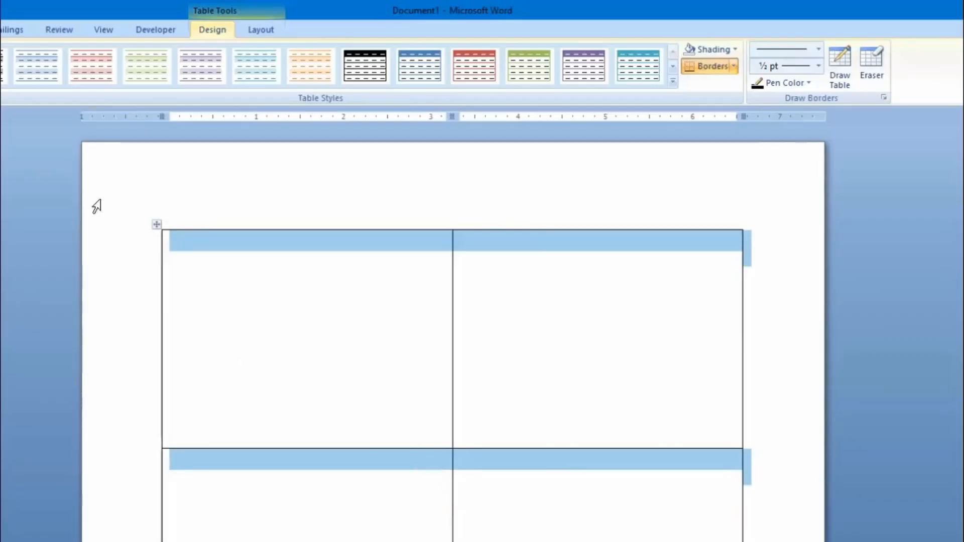
right_click(156, 225)
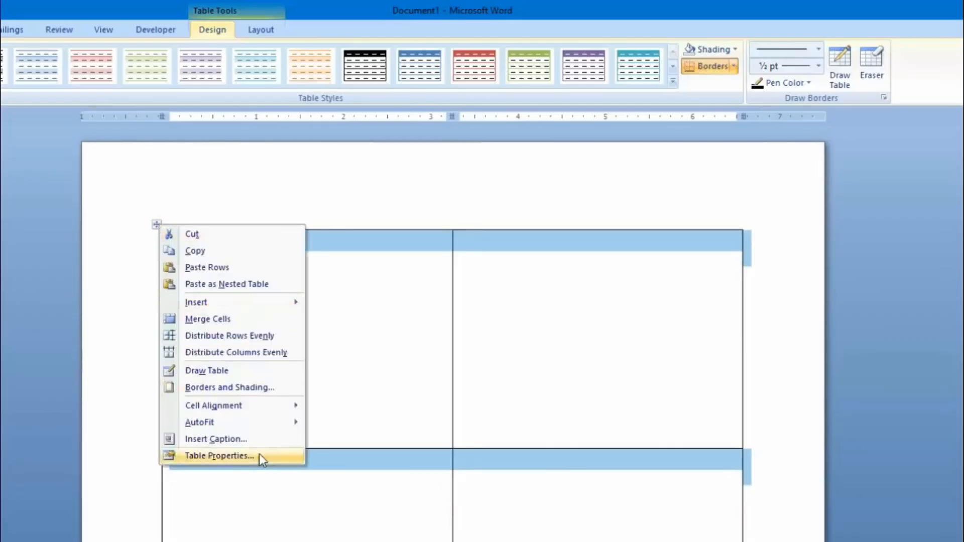
left_click(260, 457)
left_click_drag(420, 303, 407, 303)
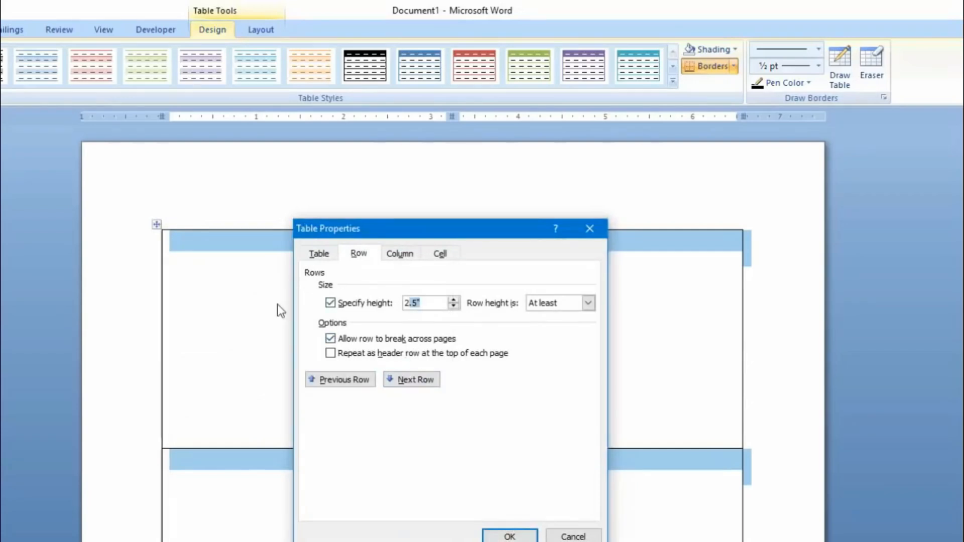
key("BackSpace")
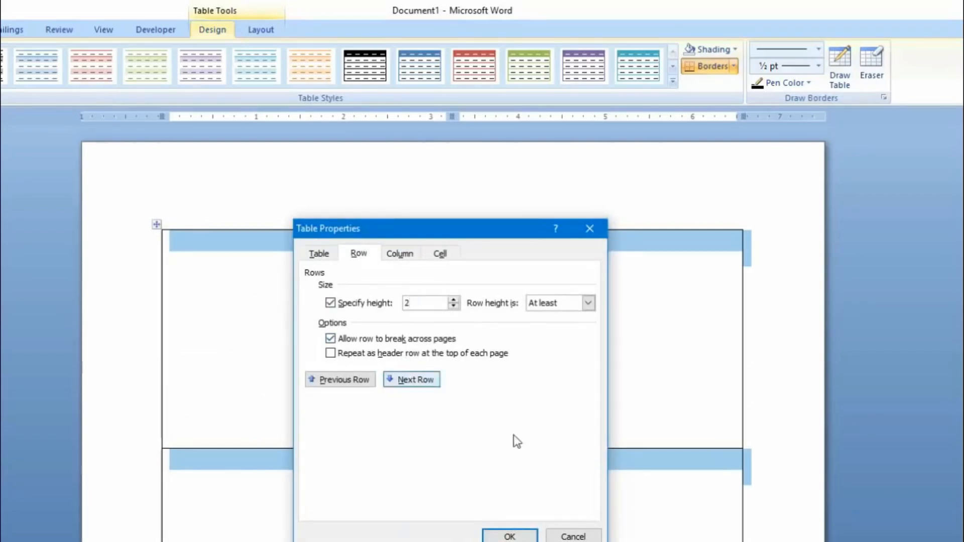
left_click(510, 536)
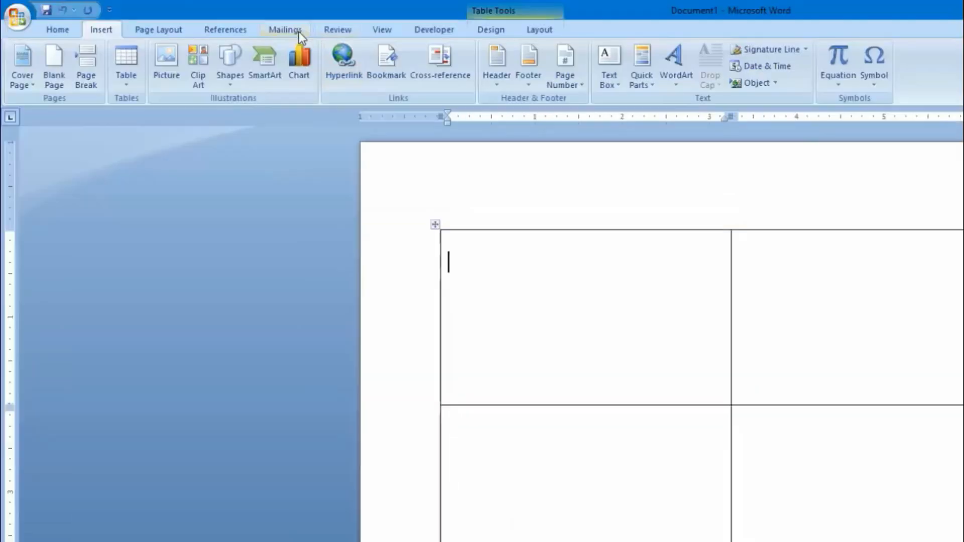
Use an existing list as mail merge recipients, picking the workbook in the id card folder and its Sheet4$ table.
left_click(296, 31)
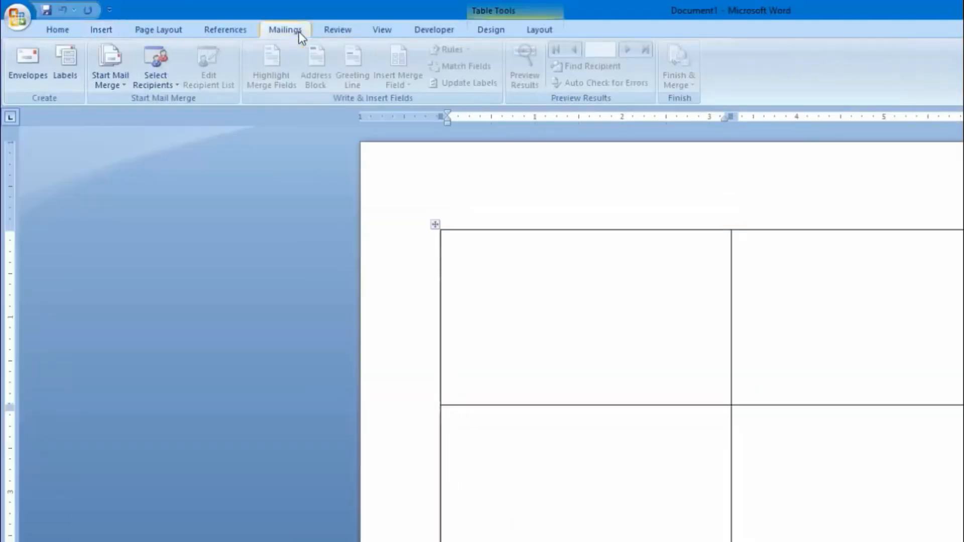
left_click(167, 86)
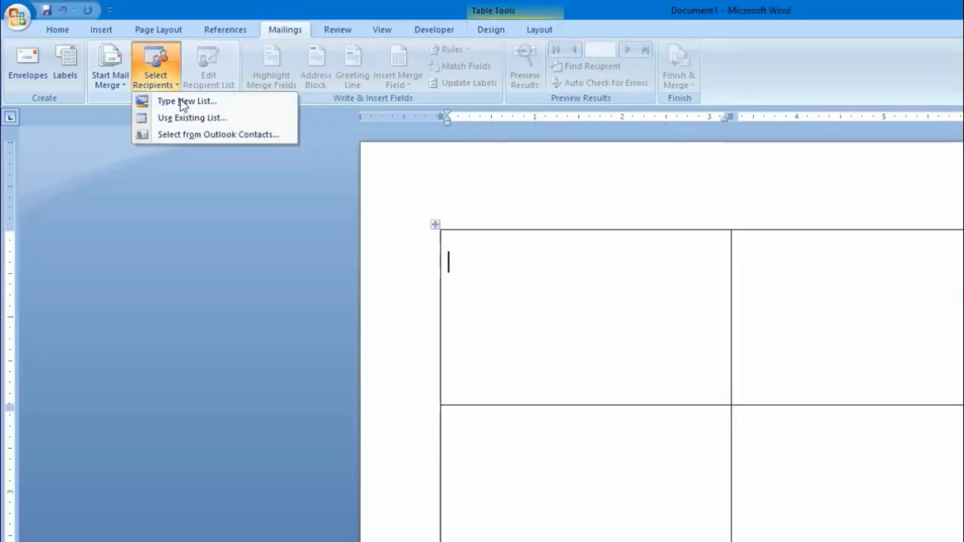
left_click(228, 120)
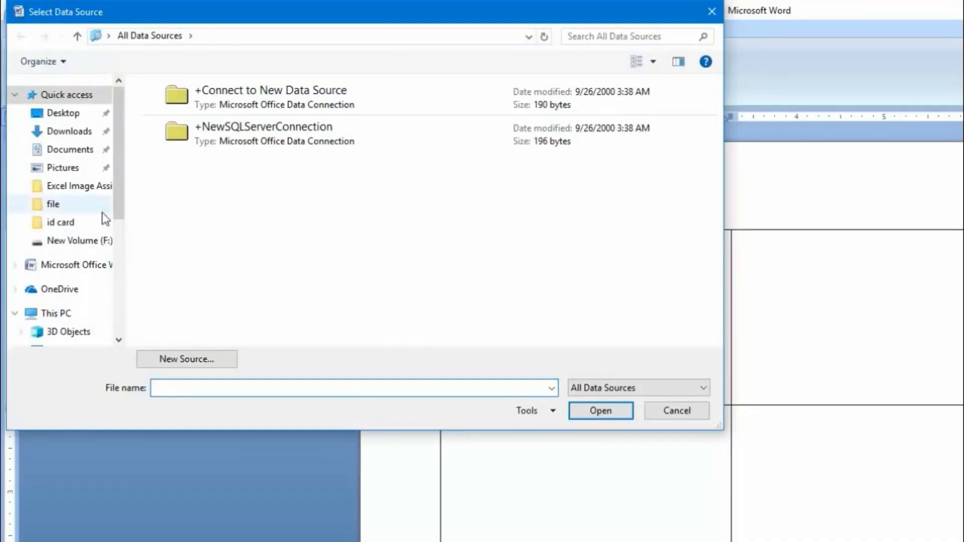
left_click_drag(115, 189, 132, 320)
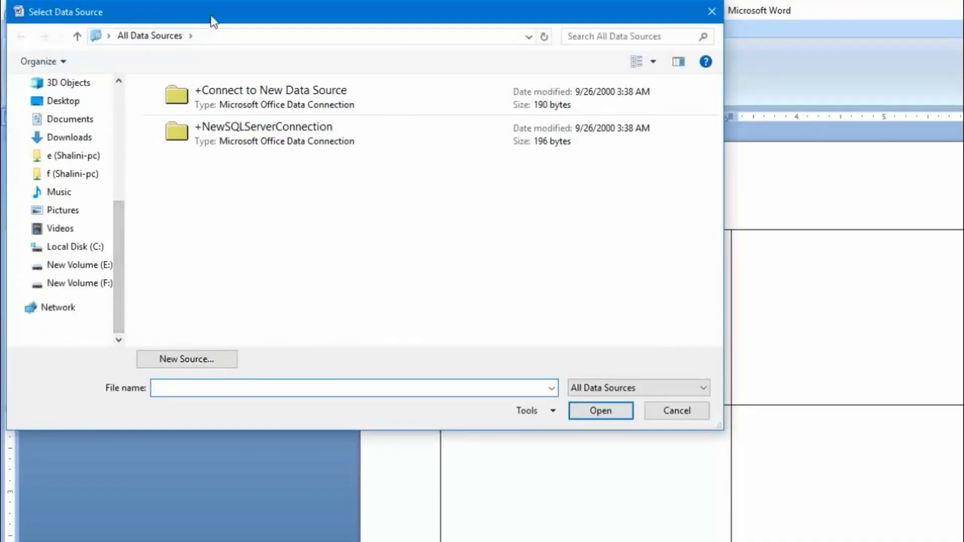
left_click_drag(211, 22, 441, 47)
left_click_drag(351, 258, 360, 186)
scroll(351, 187, "up", 1)
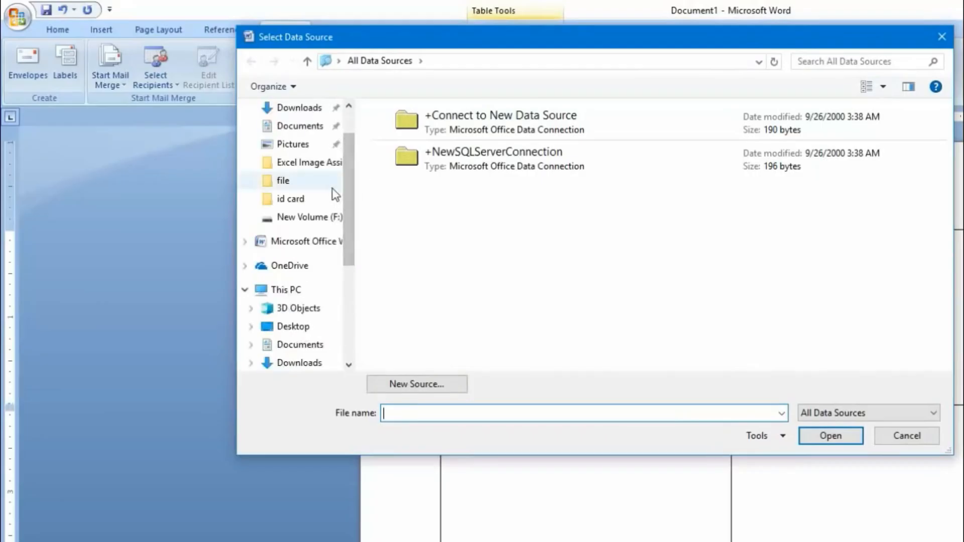
left_click(337, 196)
double_click(423, 134)
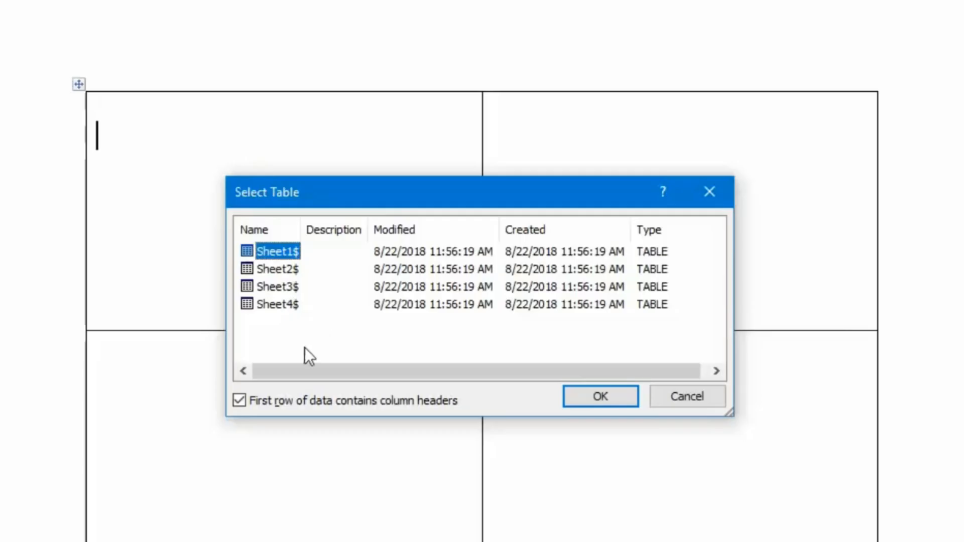
left_click(271, 305)
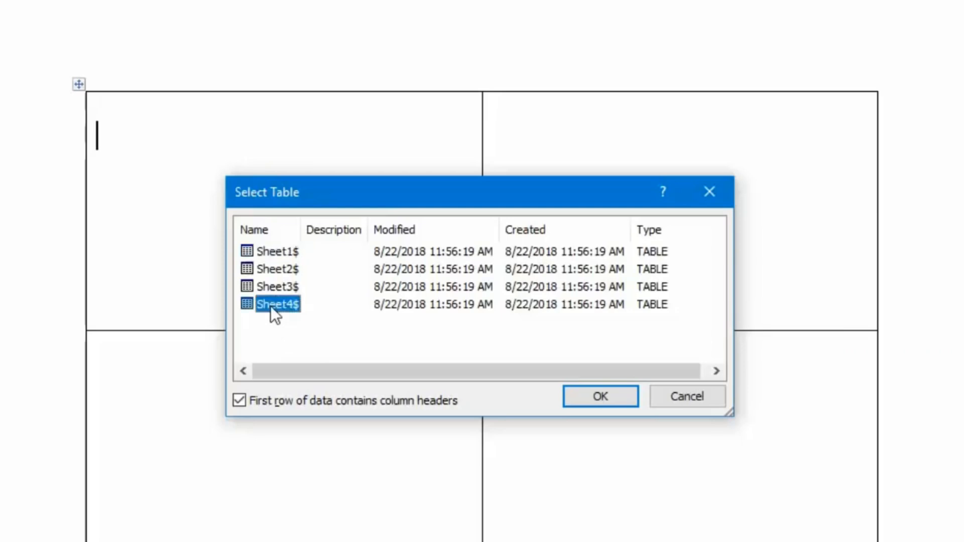
left_click(601, 398)
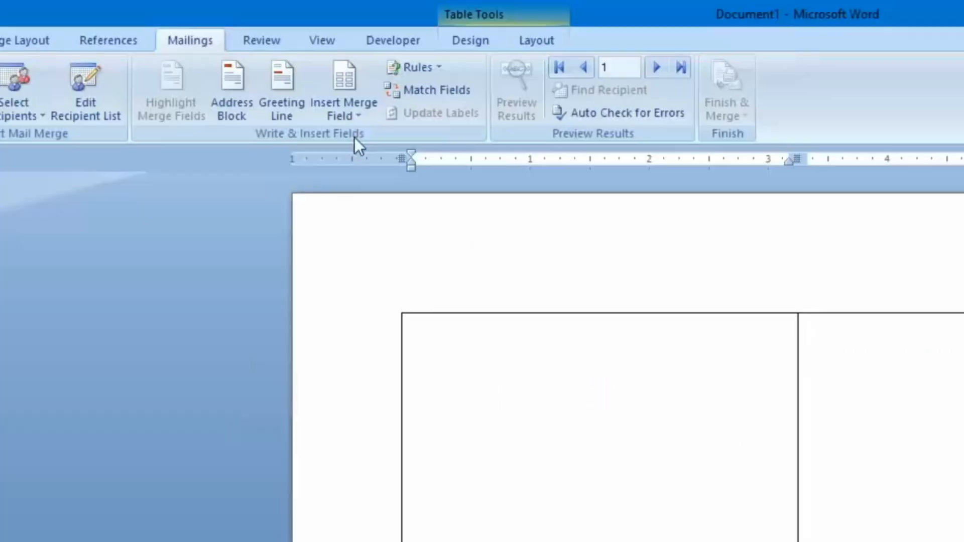
Insert the ID and Name merge fields on separate lines in the table's first cell.
left_click(360, 115)
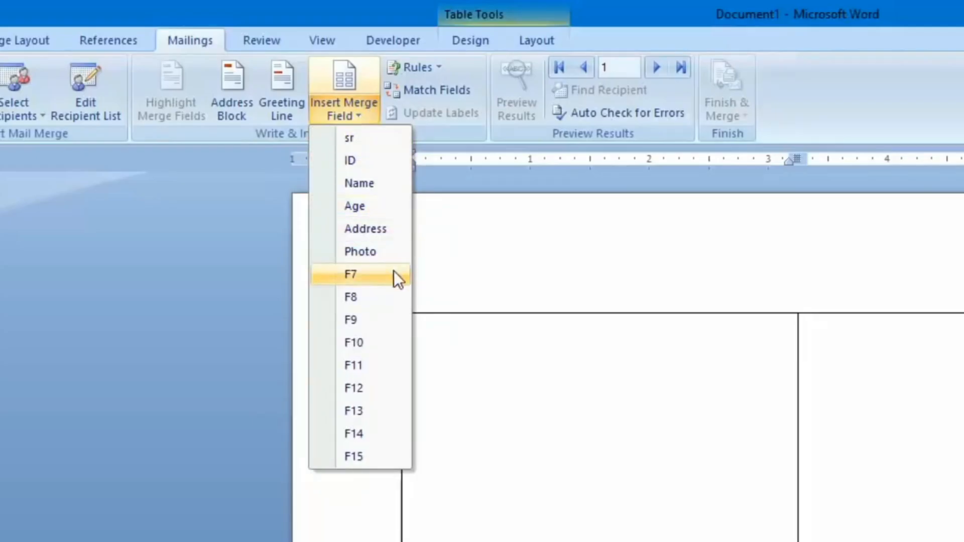
left_click(507, 380)
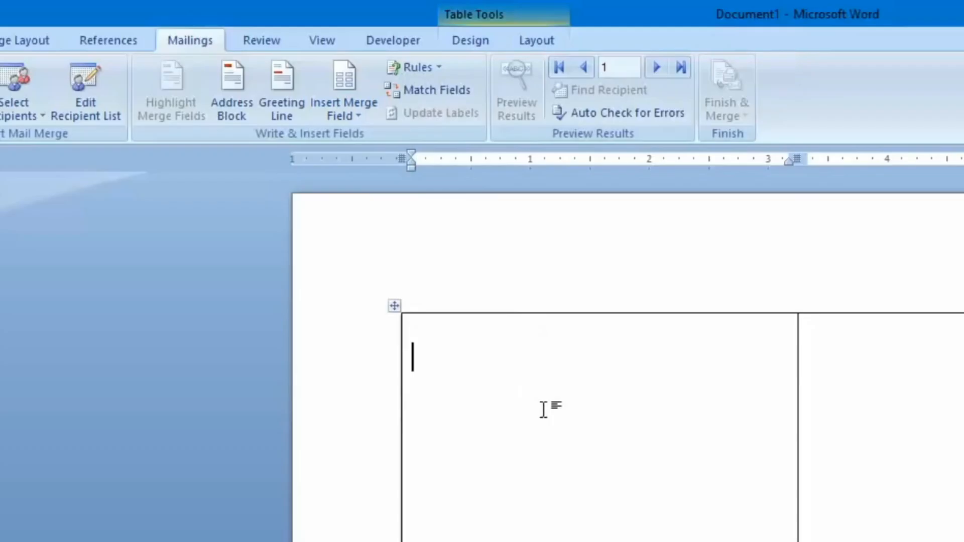
left_click(352, 120)
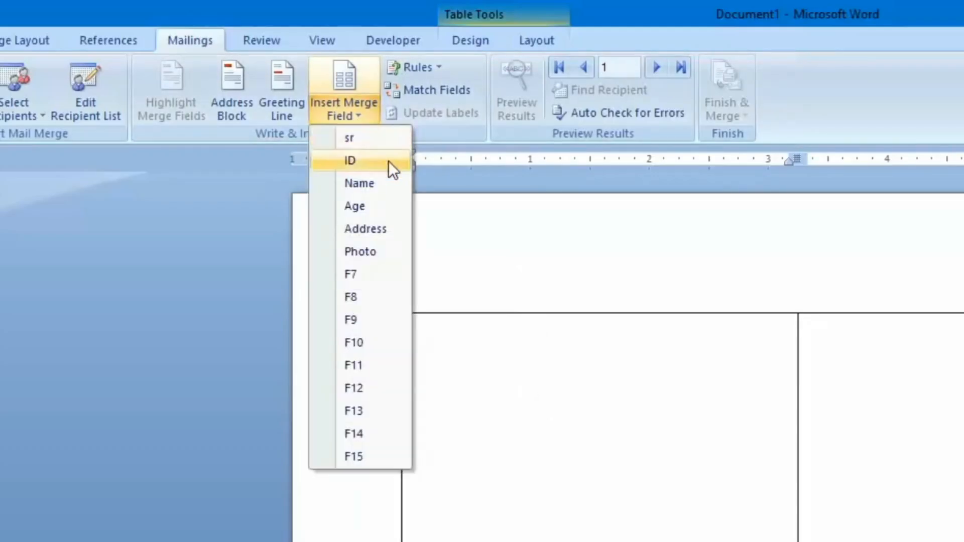
left_click(388, 161)
key("Return")
left_click(359, 114)
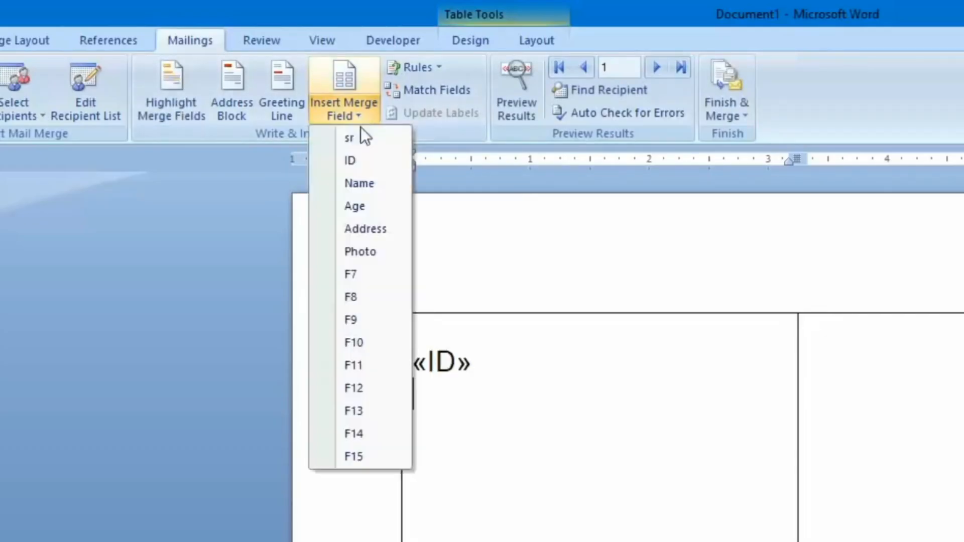
left_click(384, 193)
key("Return")
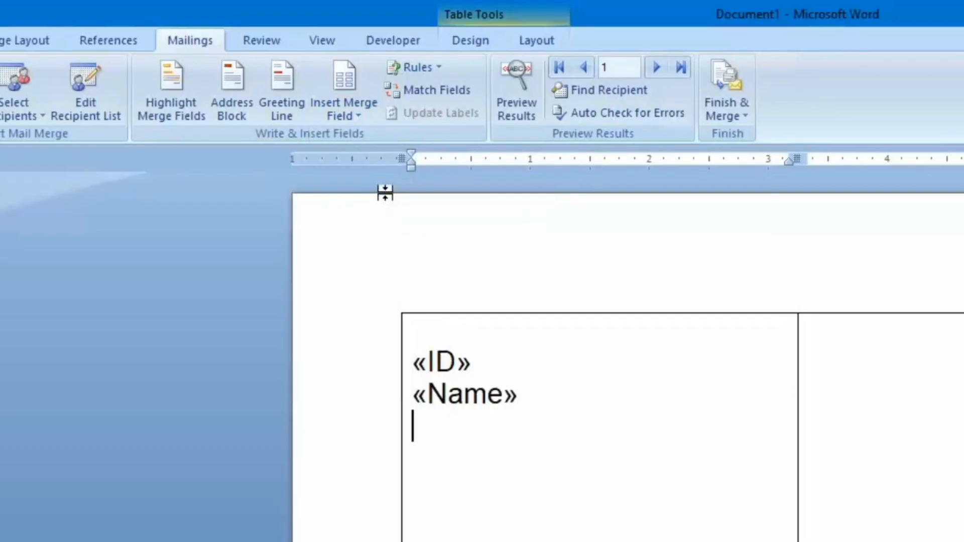
Insert the Age and Address merge fields on separate lines below Name in the first cell.
left_click(360, 120)
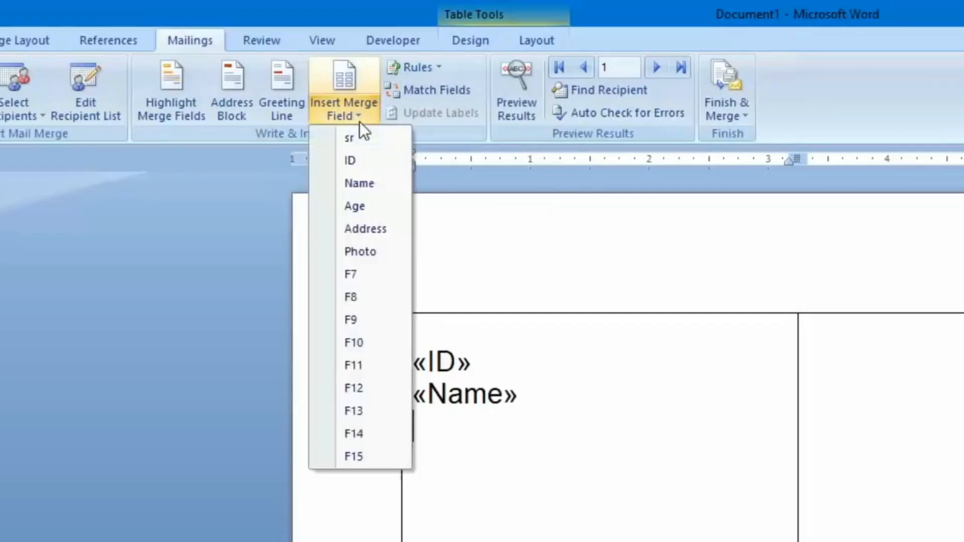
left_click(382, 208)
key("Return")
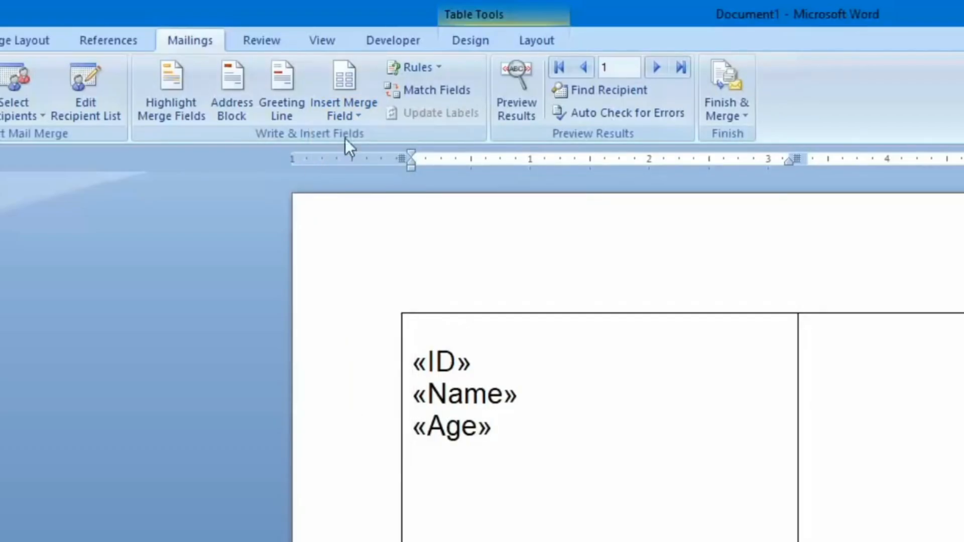
left_click(344, 121)
left_click(381, 231)
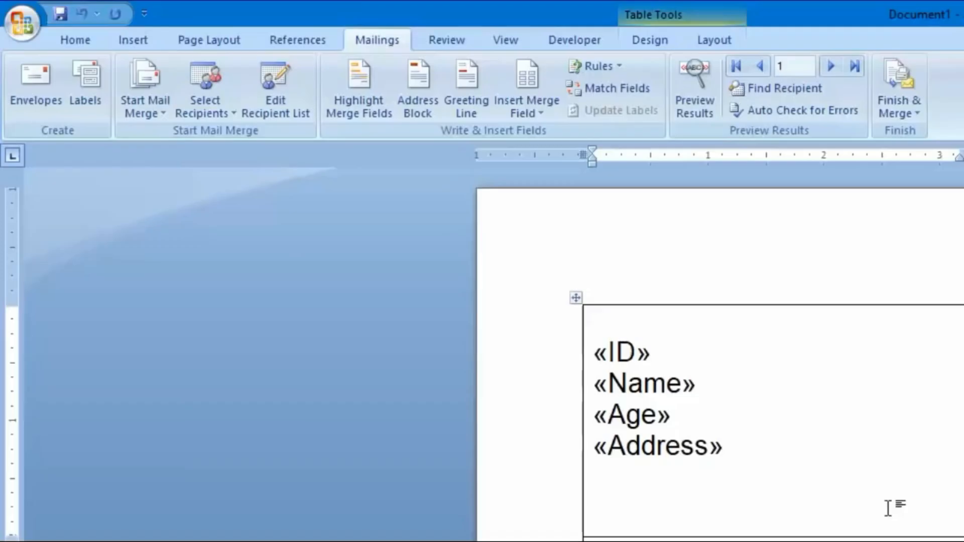
Switch the mail merge document type to Labels and dismiss the label options without choosing a label format.
left_click(149, 112)
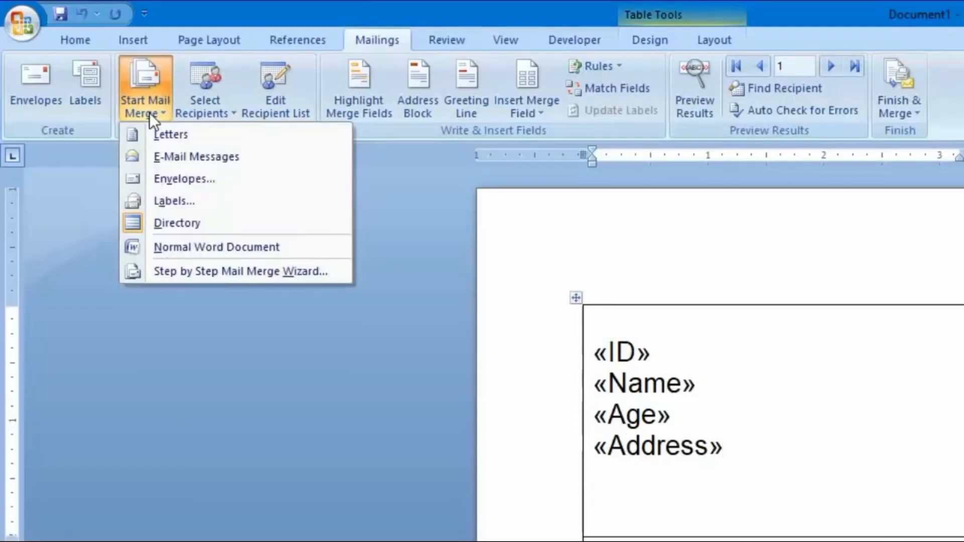
left_click(264, 198)
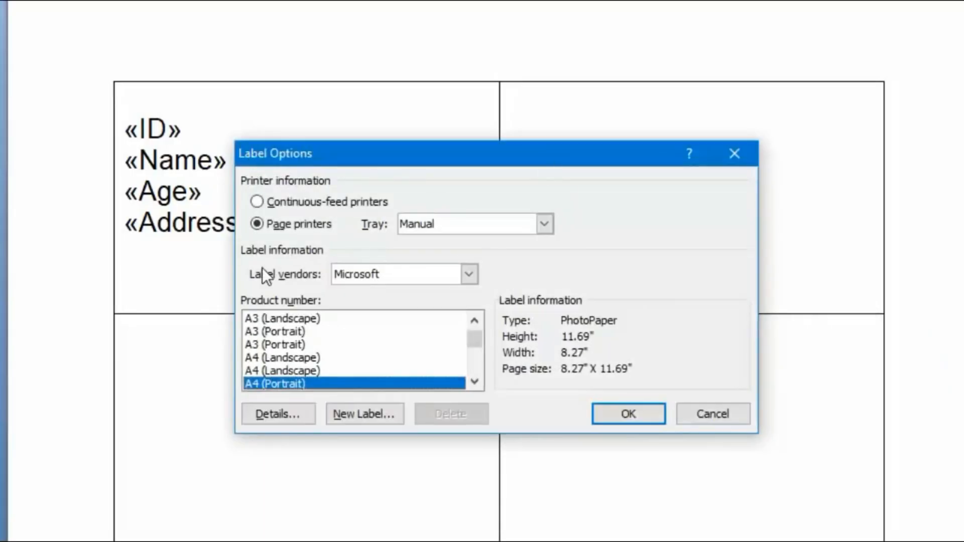
left_click(713, 414)
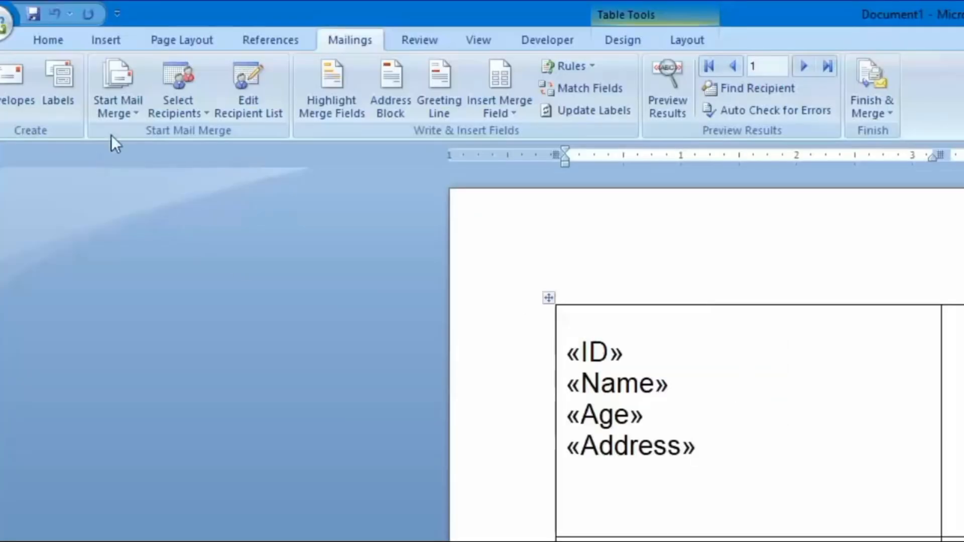
left_click(150, 114)
left_click(109, 100)
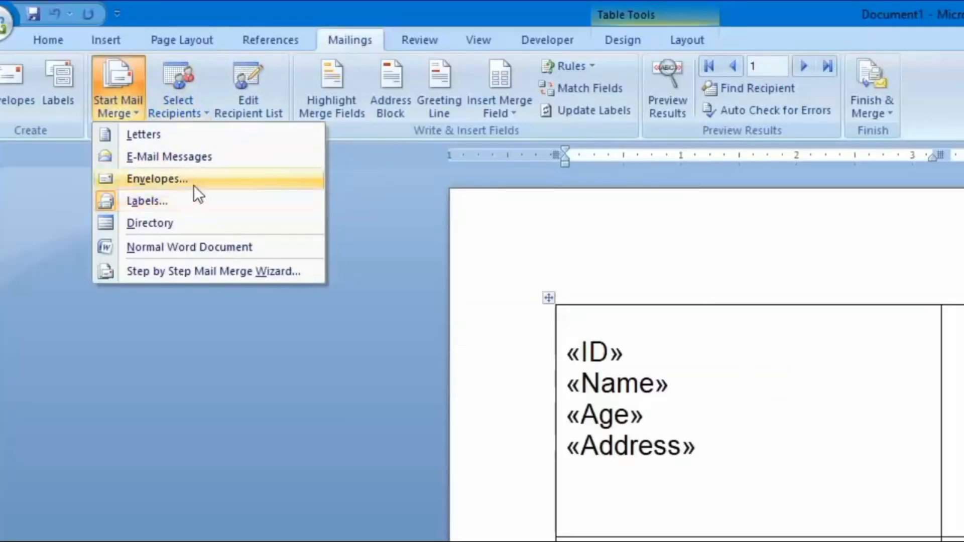
left_click(754, 401)
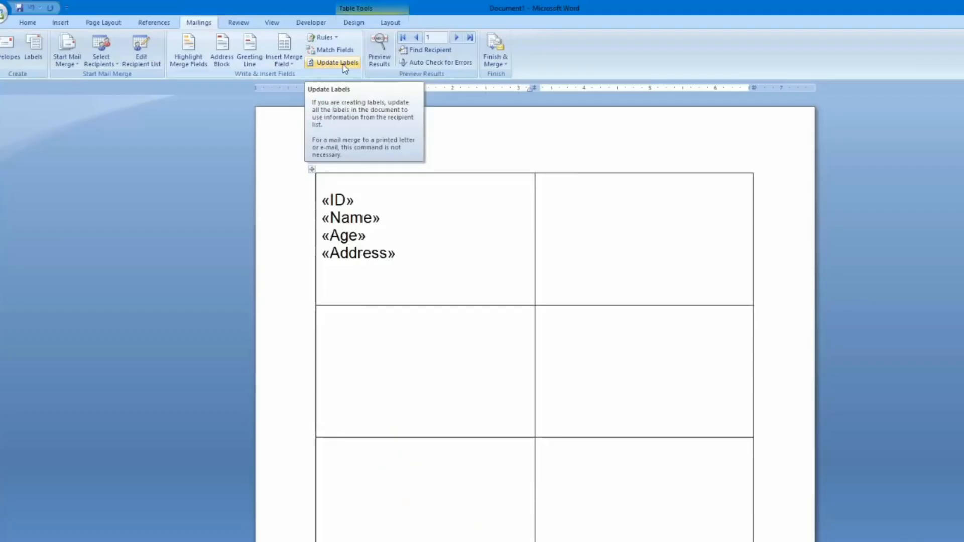
Update the labels so the first cell's merge fields are copied to all the other table cells.
left_click(603, 113)
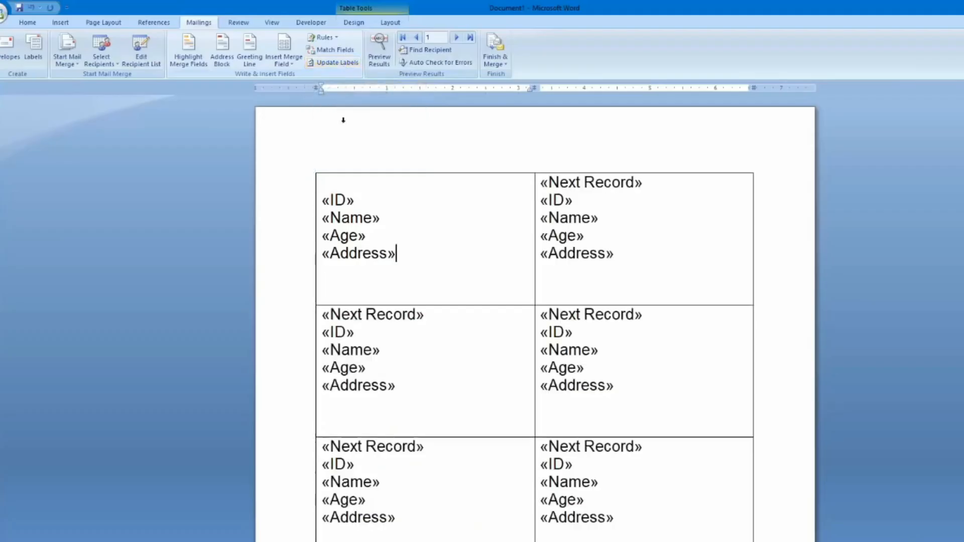
scroll(779, 338, "down", 4)
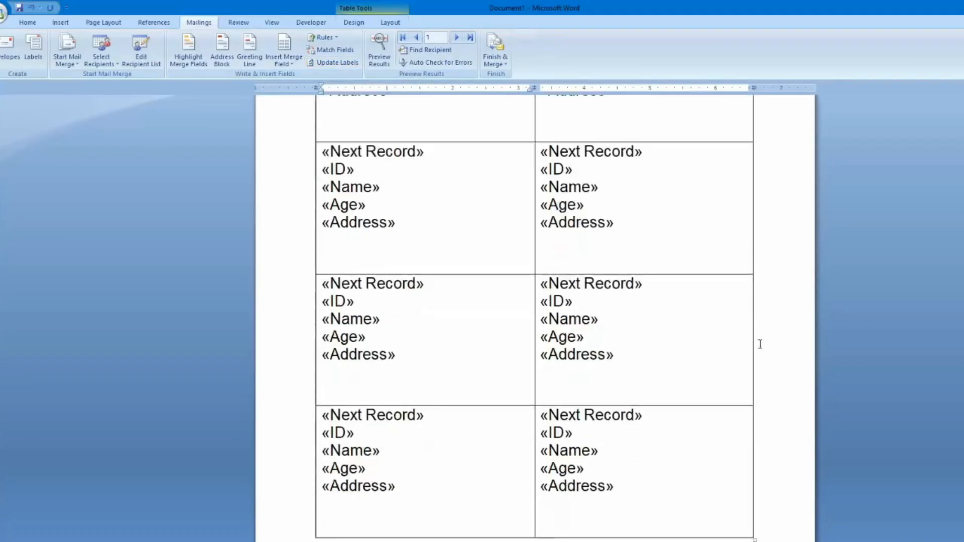
scroll(759, 344, "up", 4)
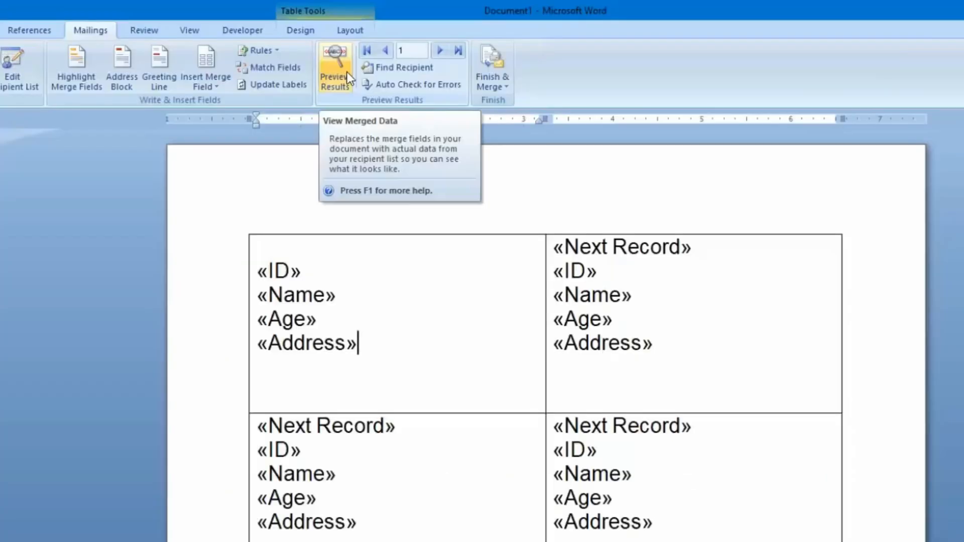
Preview the merged records in the table cells, and open the document's print preview.
left_click(348, 71)
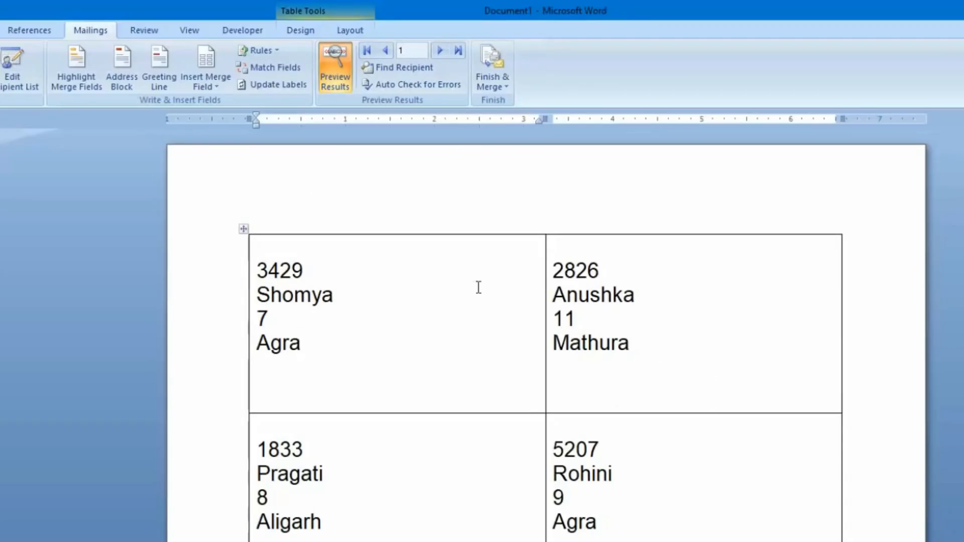
scroll(721, 473, "down", 3)
scroll(426, 529, "down", 4)
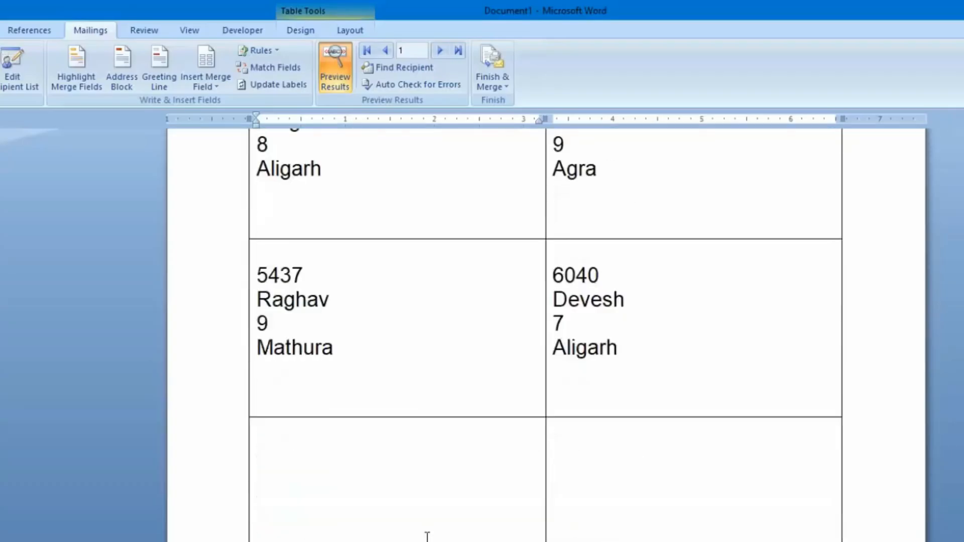
scroll(527, 265, "up", 7)
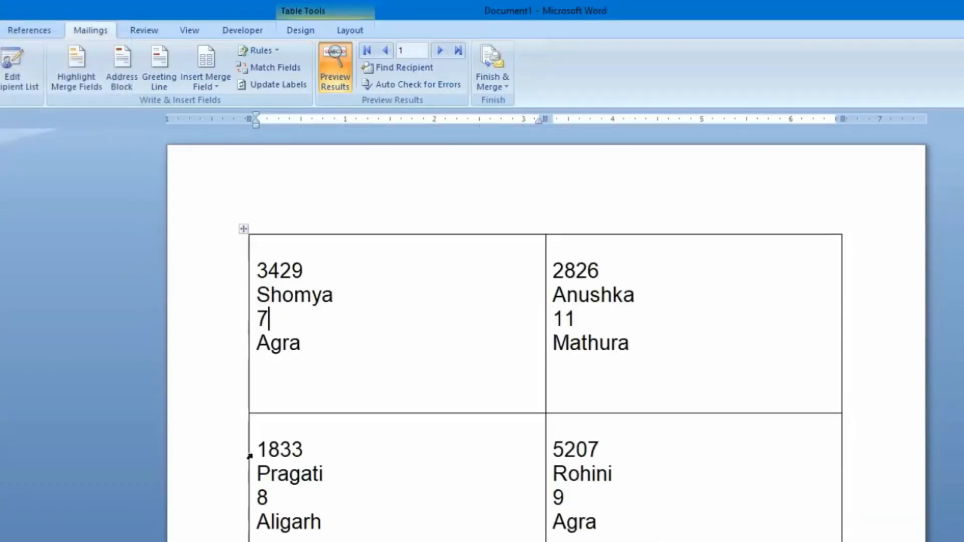
key("alt+f")
left_click(11, 152)
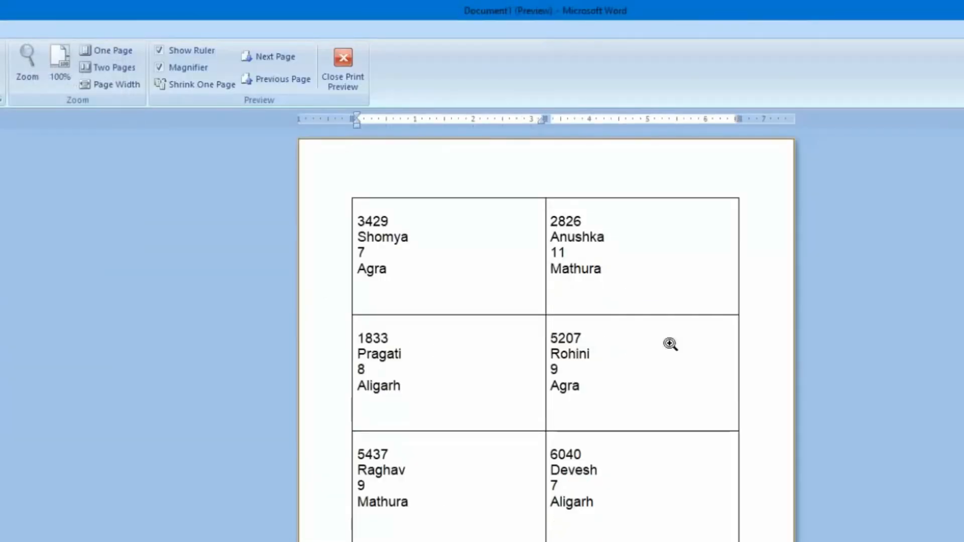
Close the print preview and turn off the merged-record preview so the table cells show merge fields again.
left_click(344, 65)
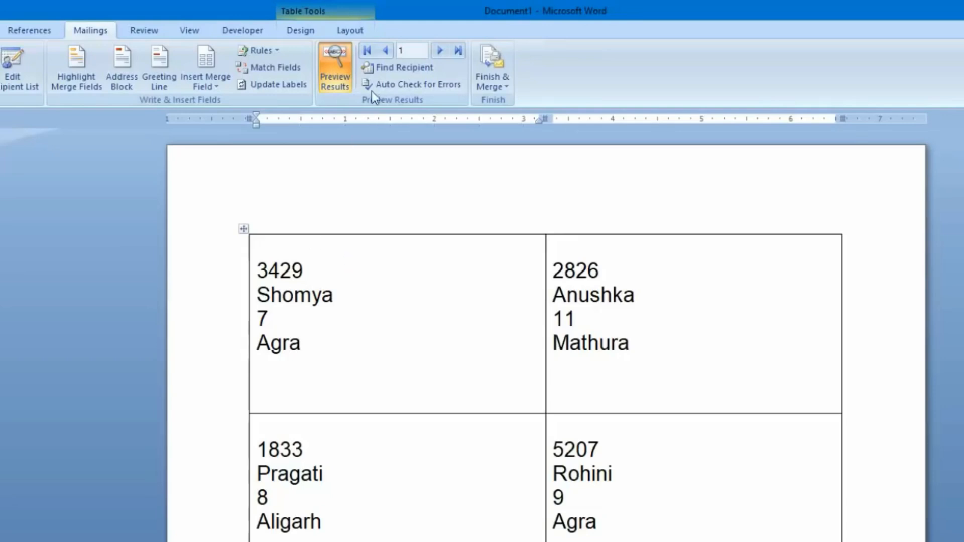
left_click(344, 70)
left_click(383, 345)
Add the text labels "ID" and "NAME" in front of their merge fields in the first table cell.
left_click(253, 271)
left_click(259, 274)
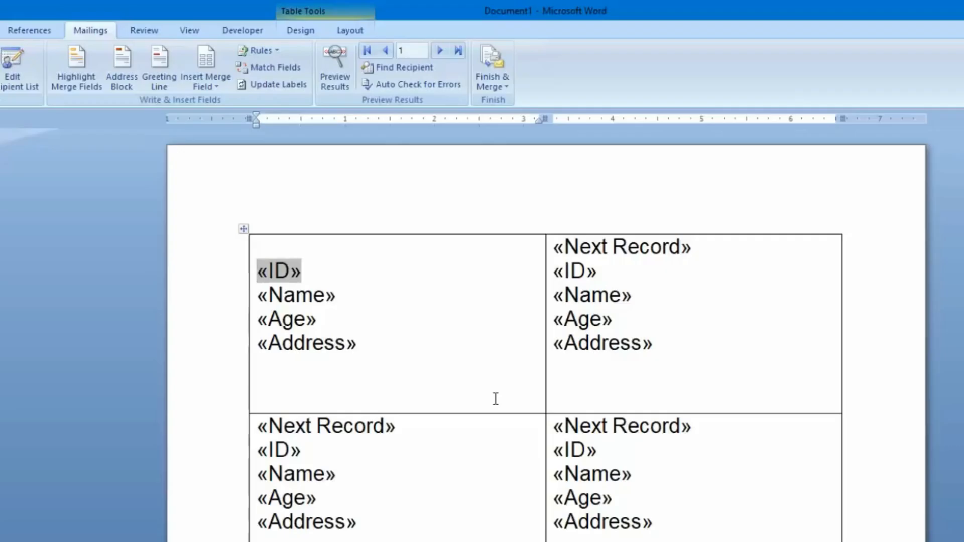
type("ID")
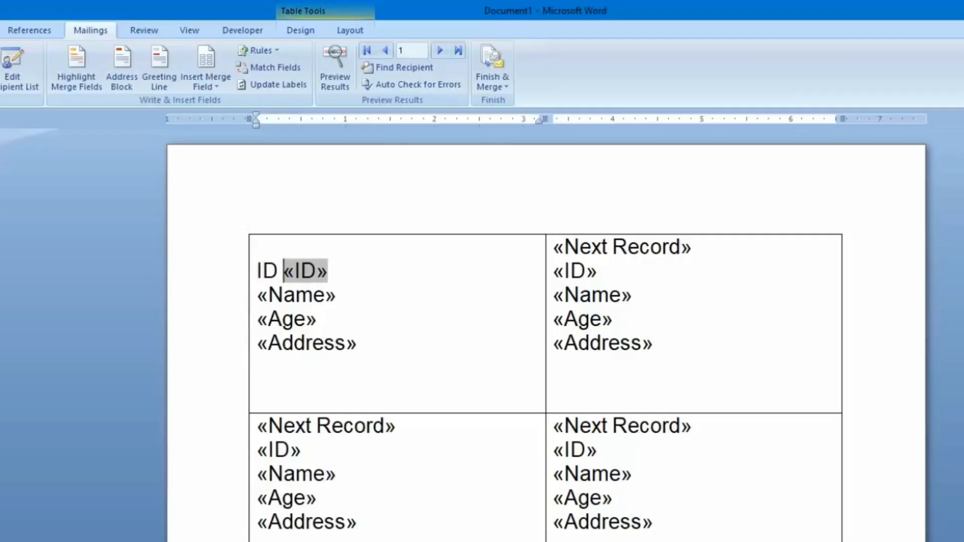
key("Down")
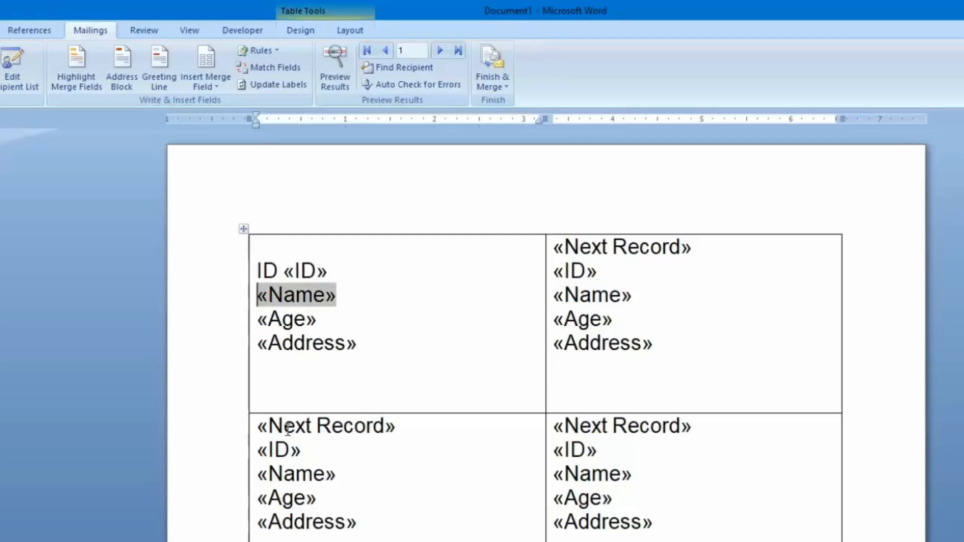
type("NAME")
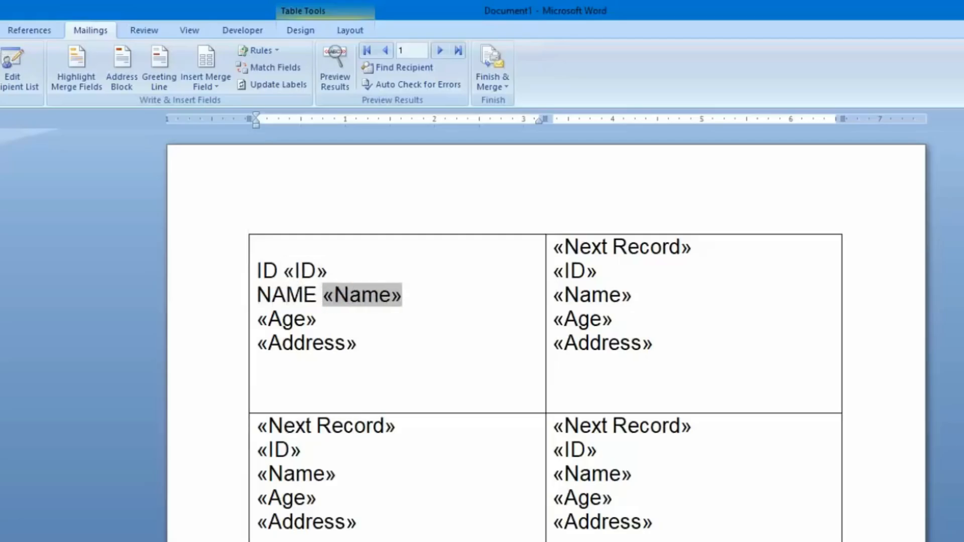
Add the text labels "AGE" and "Address" in front of their merge fields in the first table cell.
key("Down")
key("Home")
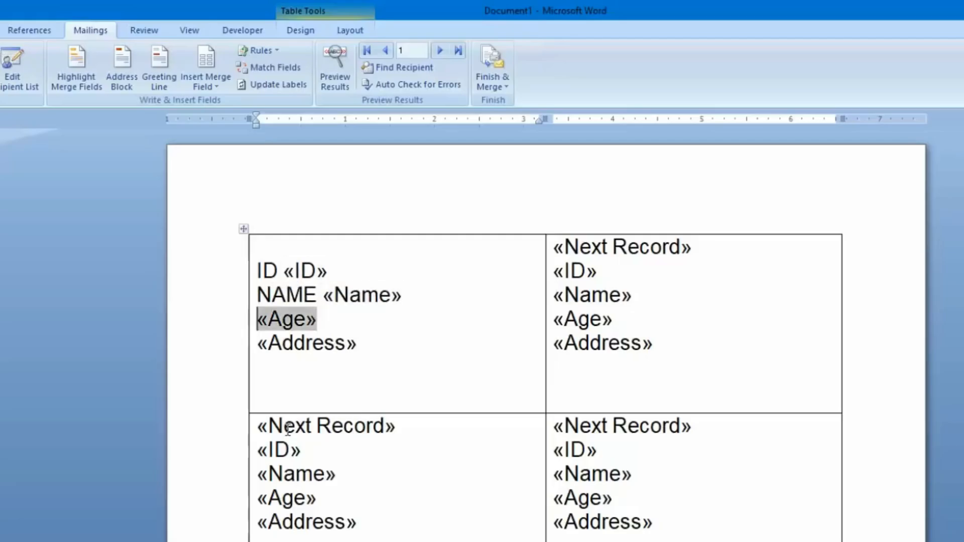
type("AGE")
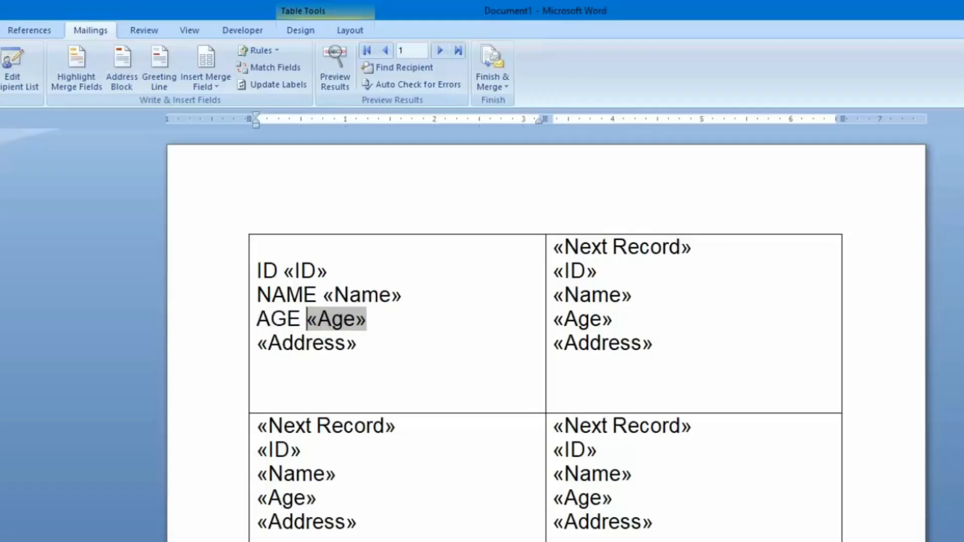
key("Down")
key("Home")
type("aD")
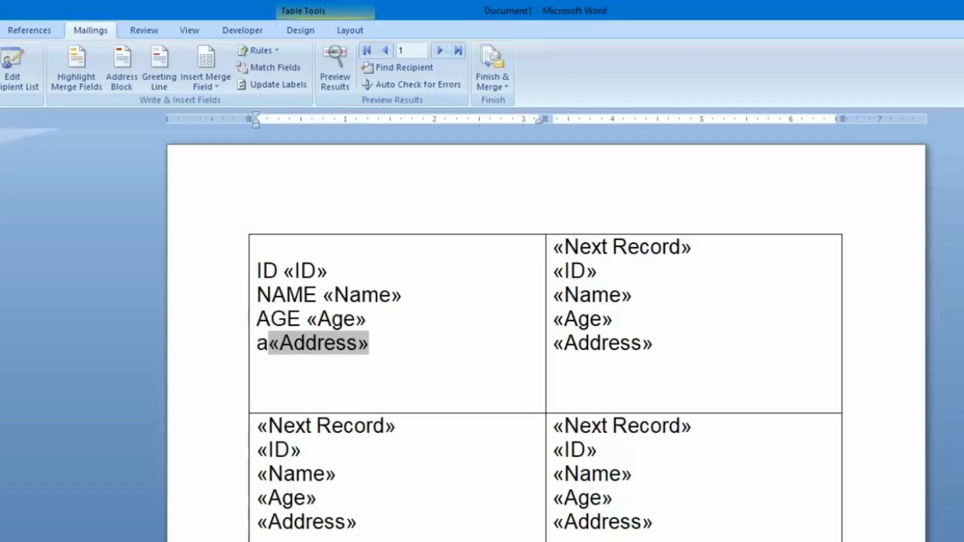
key("BackSpace")
key("BackSpace")
type("Addre")
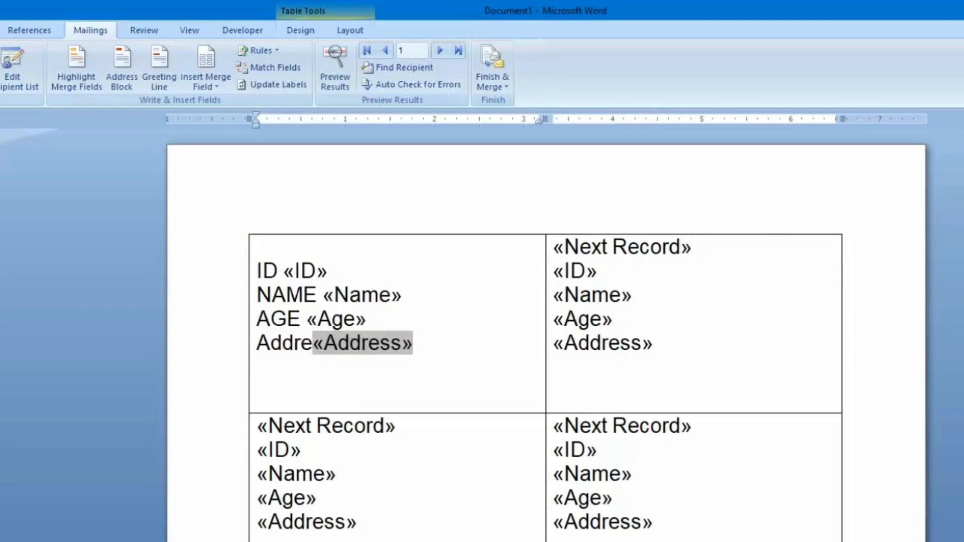
type("ss")
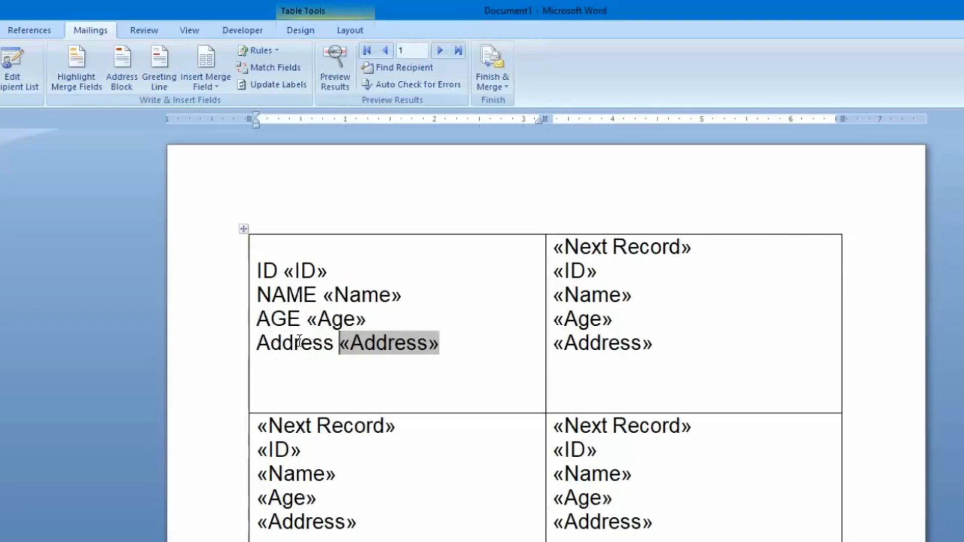
Make the ID, NAME, AGE and Address text labels in the first table cell bold, leaving the merge fields regular.
mouse_move(334, 343)
left_mouse_down()
mouse_move(296, 341)
mouse_move(253, 274)
mouse_move(236, 268)
left_mouse_up()
left_click(291, 275)
left_click(0, 30)
left_click(0, 79)
left_click_drag(321, 296, 253, 296)
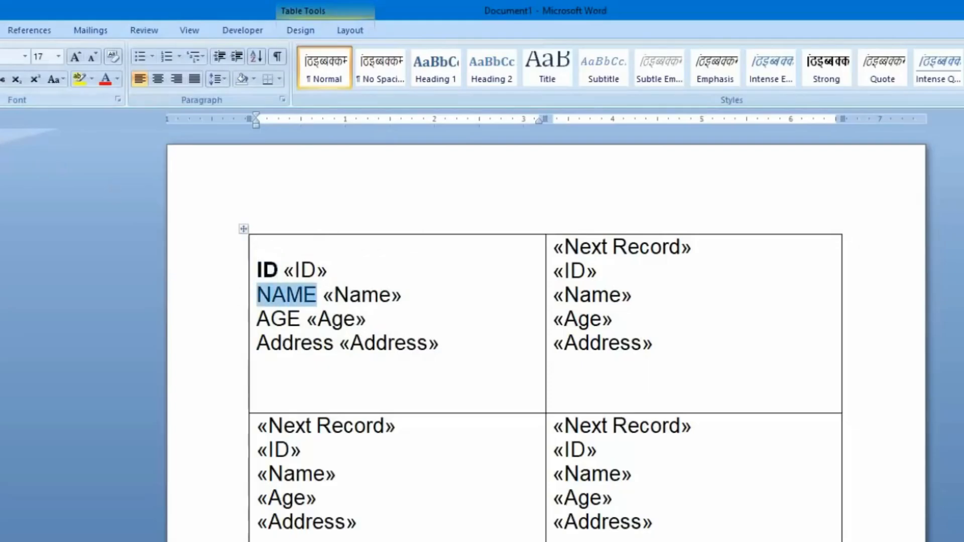
left_click(0, 79)
left_click_drag(302, 318, 254, 318)
left_click(0, 79)
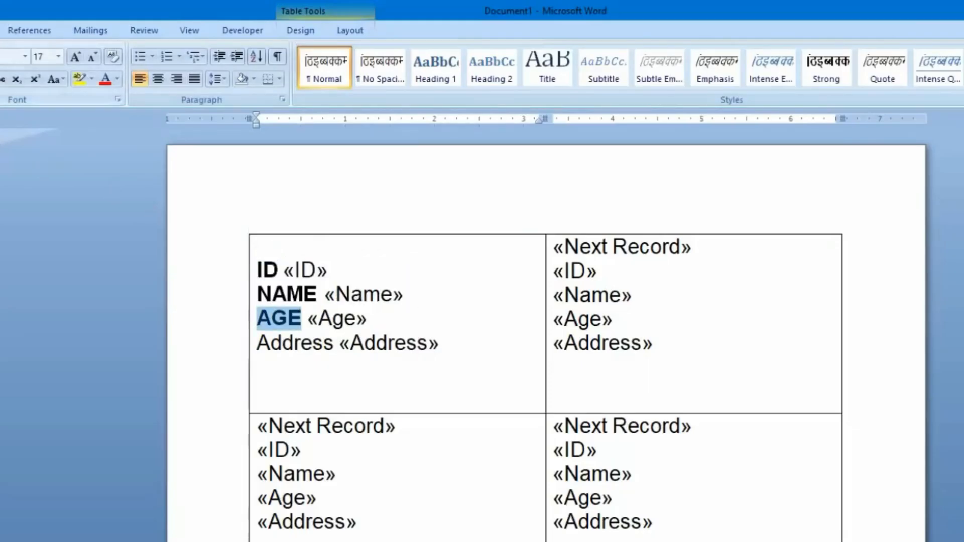
left_click_drag(332, 351, 255, 343)
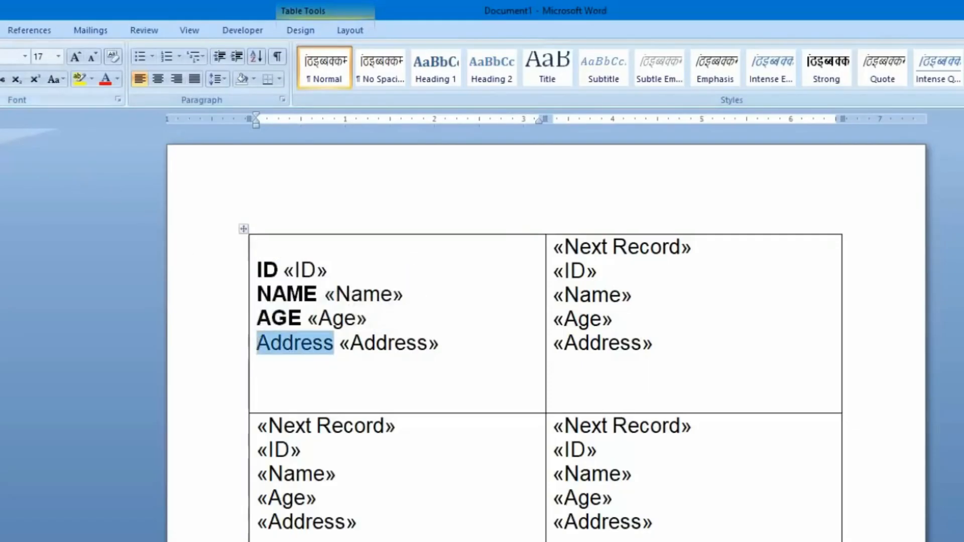
left_click(0, 79)
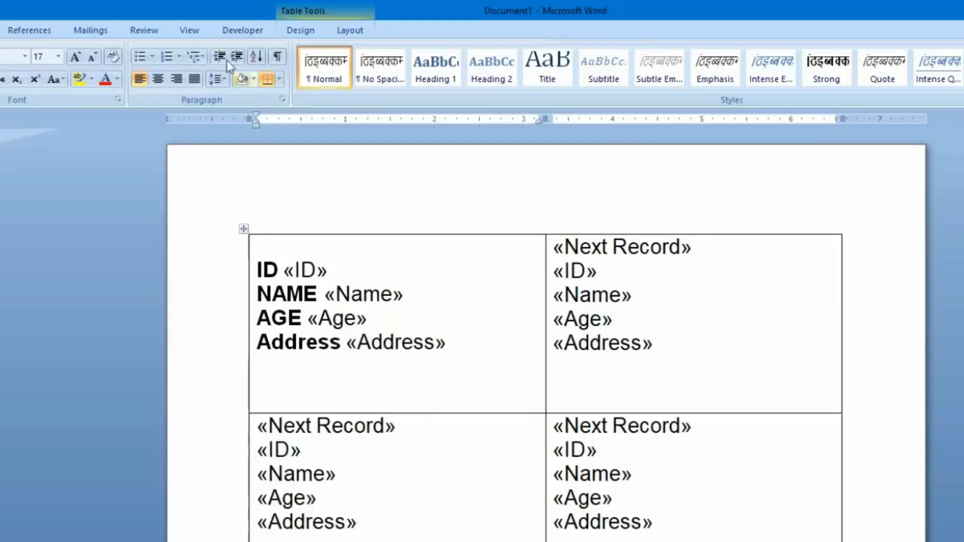
Update the labels so the first cell's bold captions and merge fields are copied to the other table cells.
left_click(100, 28)
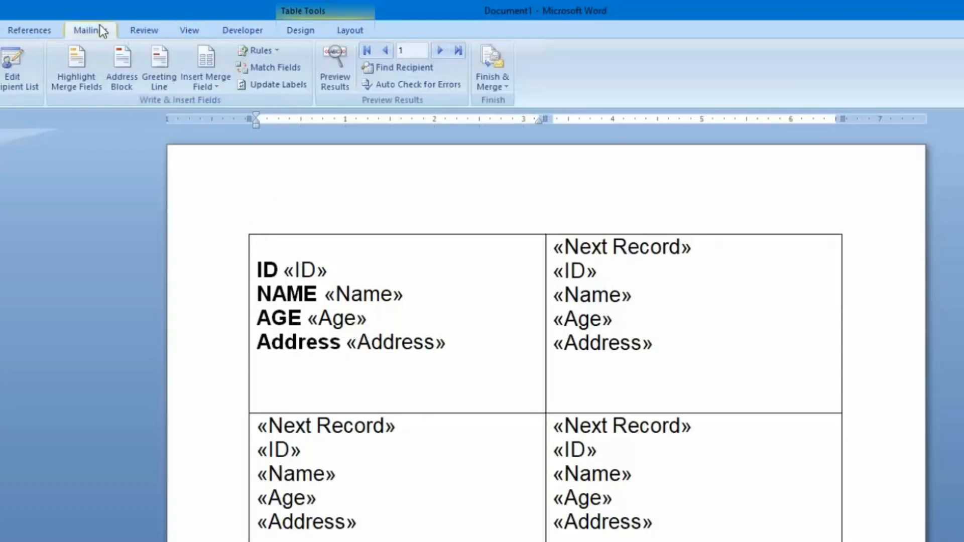
left_click(281, 89)
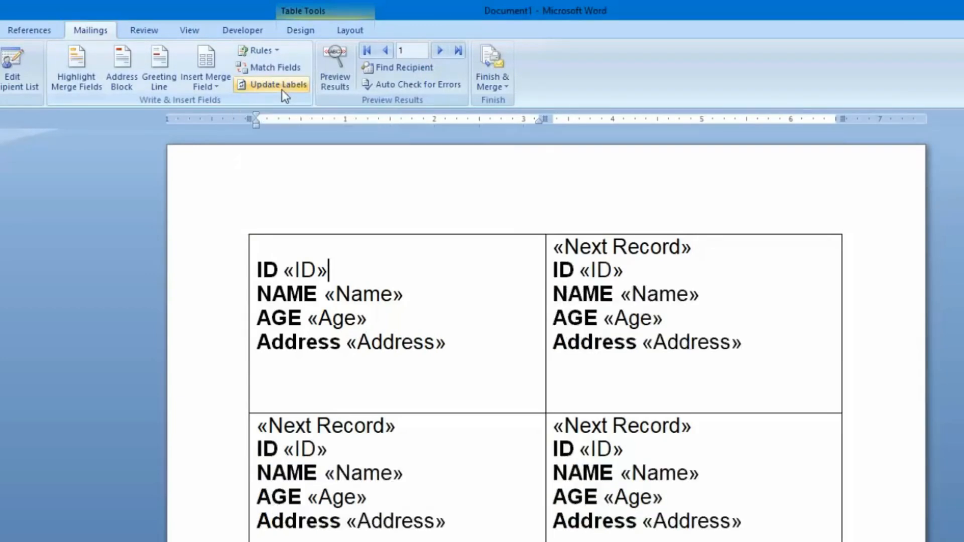
scroll(525, 338, "down", 2)
scroll(524, 338, "up", 2)
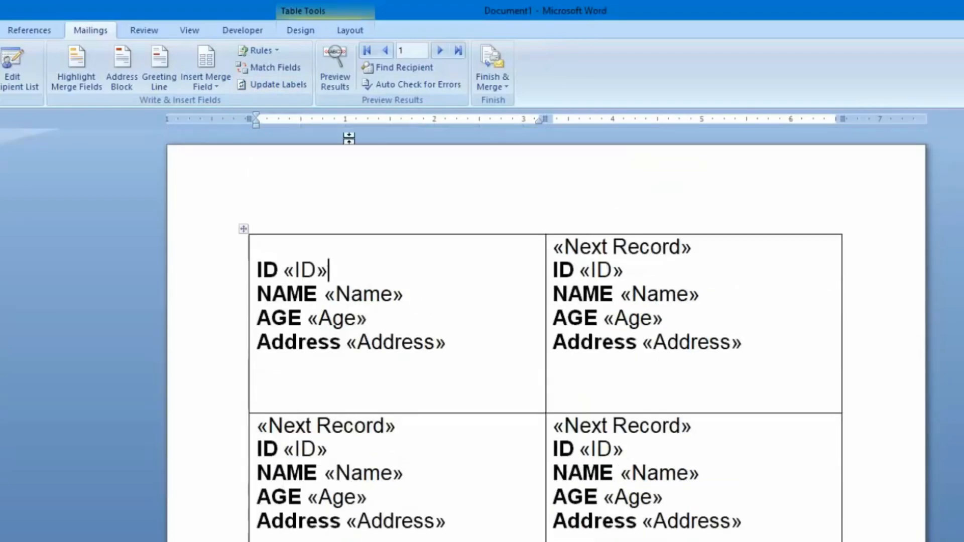
Preview the merged records with their bold captions and look through the table cells.
left_click(341, 70)
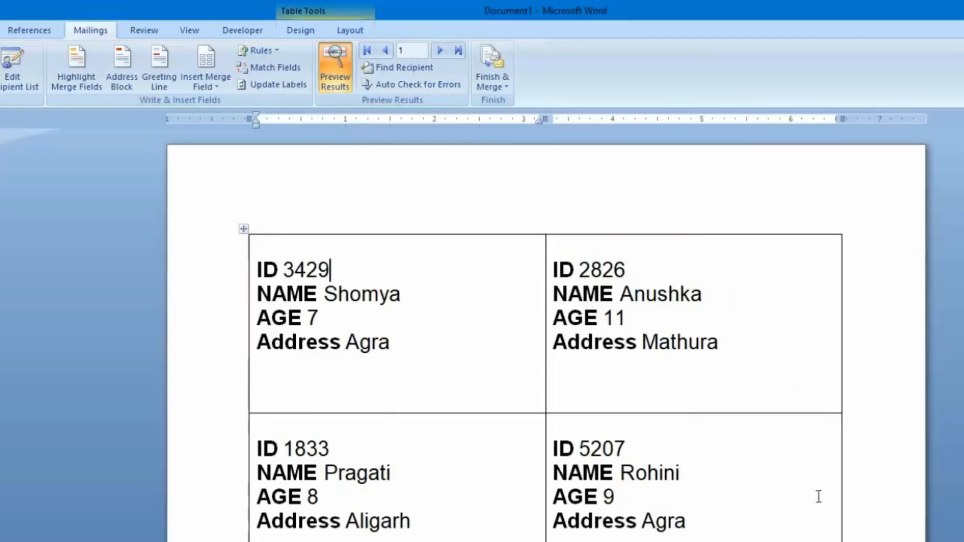
scroll(826, 505, "down", 3)
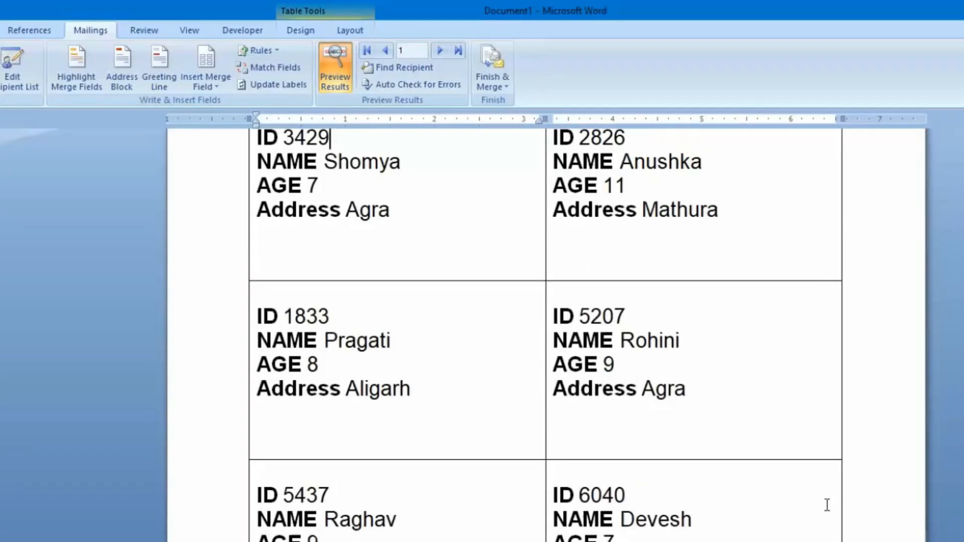
scroll(825, 505, "up", 3)
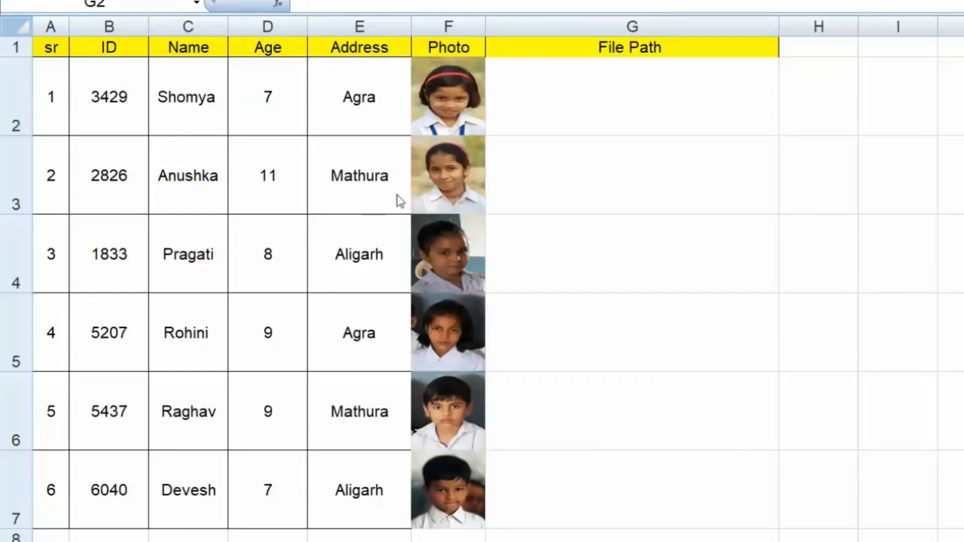
Switch to the Excel student list and start inserting a hyperlink in File Path cell G2, browsing to the Desktop folder.
left_click(582, 100)
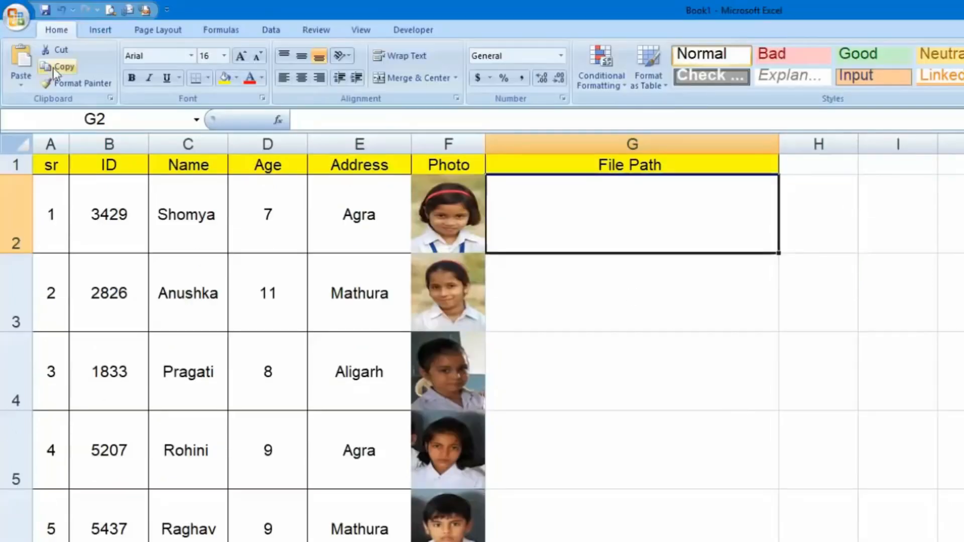
left_click(100, 31)
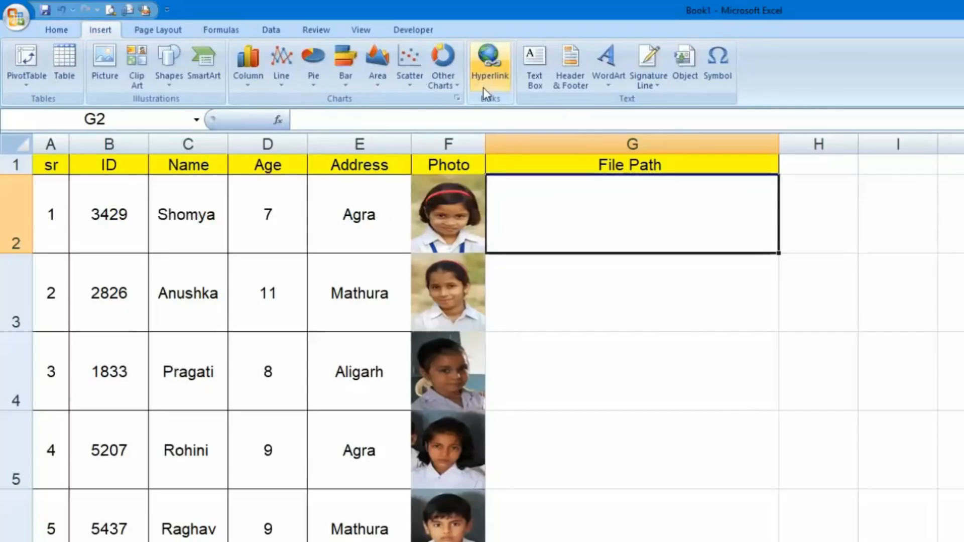
left_click(493, 79)
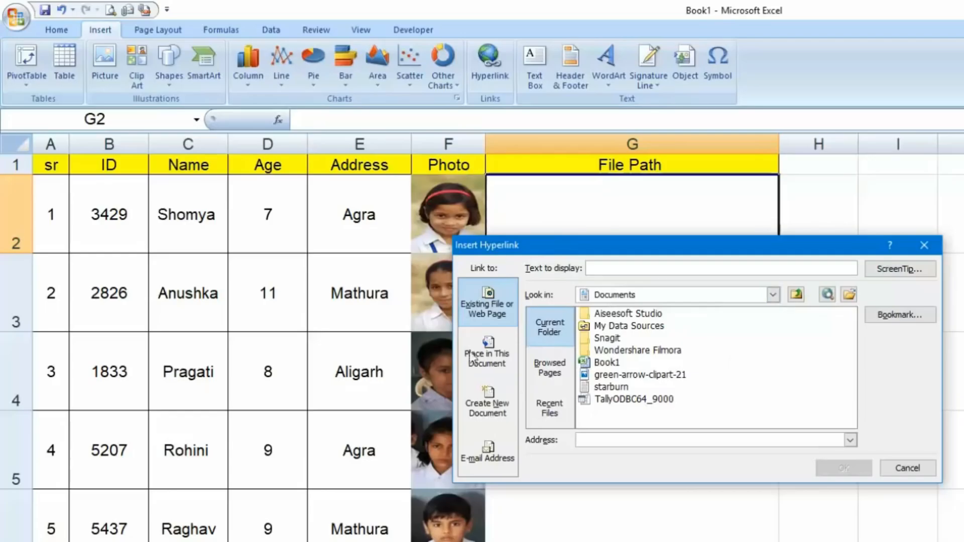
left_click(773, 295)
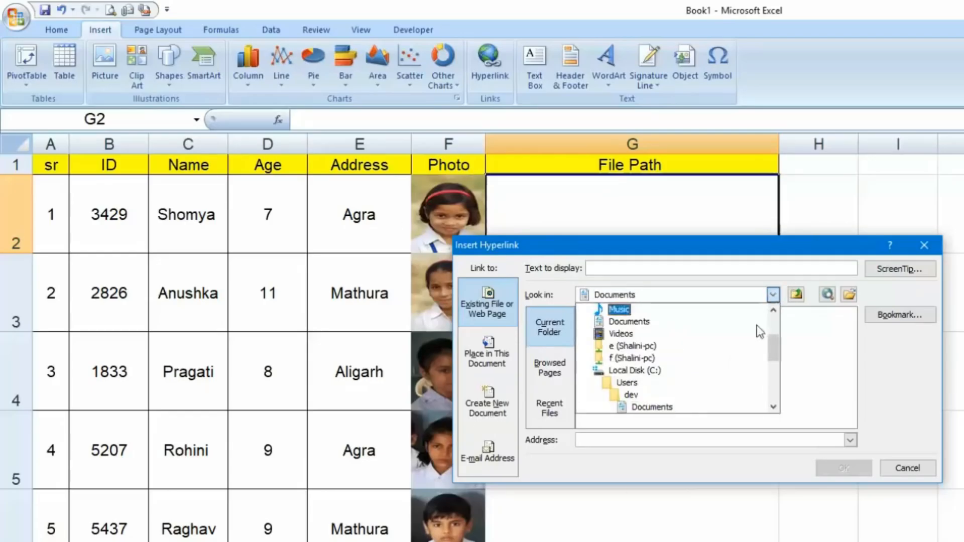
left_click(773, 310)
left_click(773, 311)
left_click(773, 310)
left_click(773, 311)
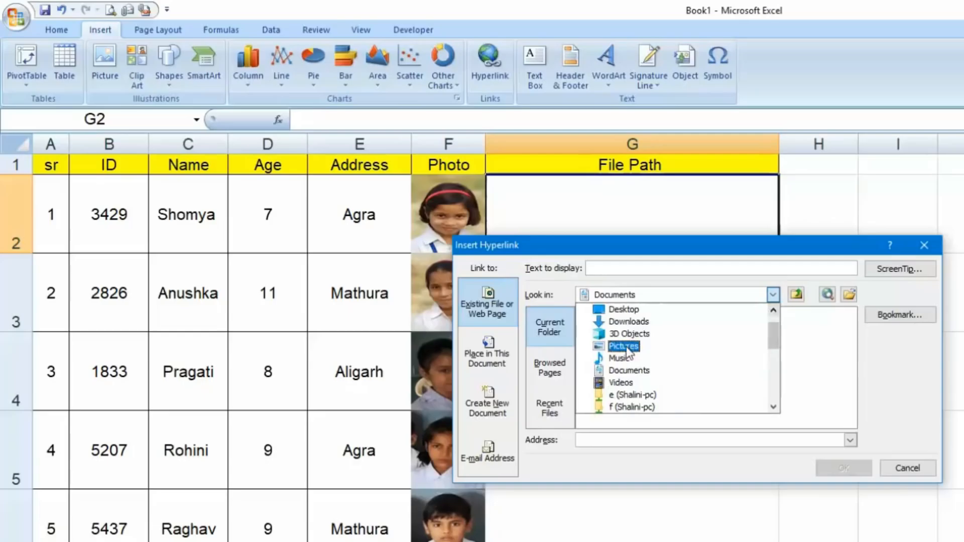
left_click(661, 311)
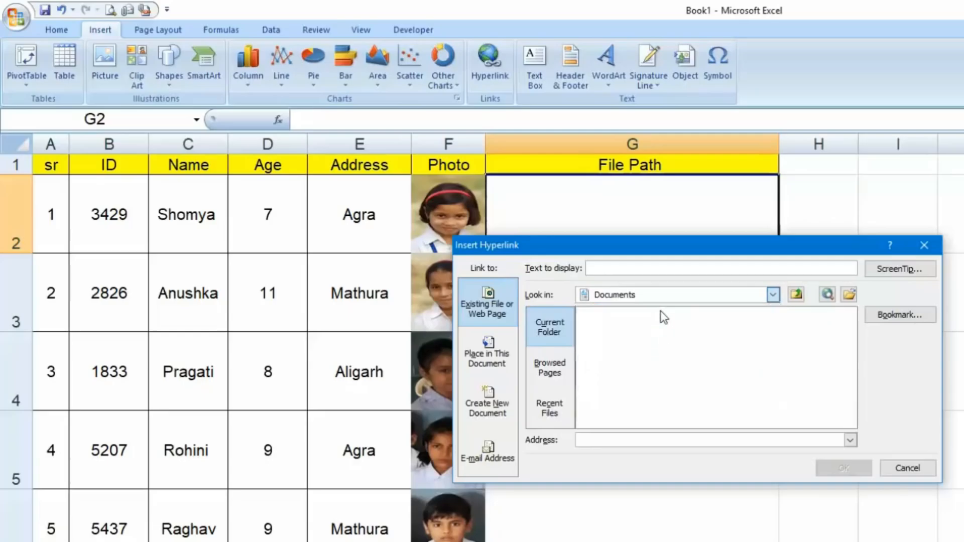
Link cell G2 to the photo 01.jpg in the Mail merge\Photo folder, with its full path as the displayed text.
double_click(626, 327)
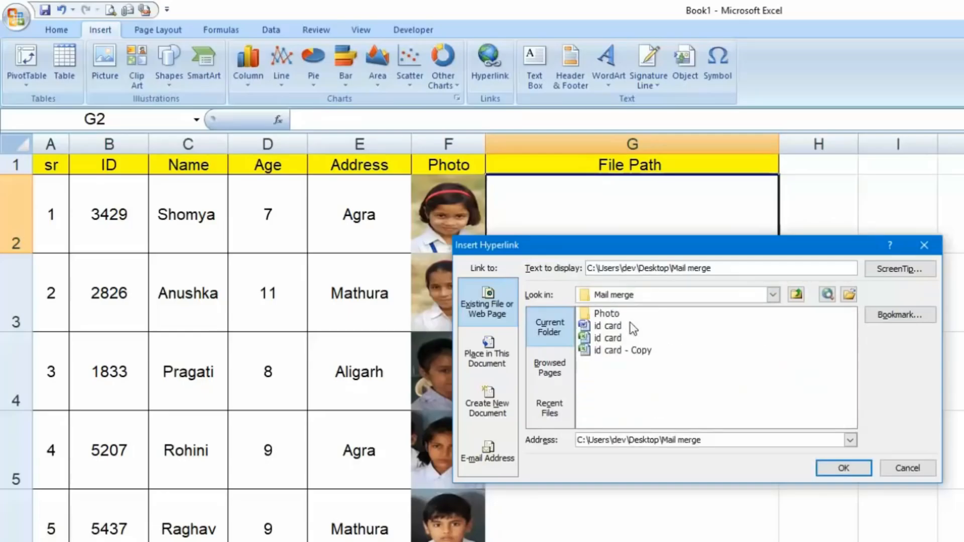
double_click(611, 317)
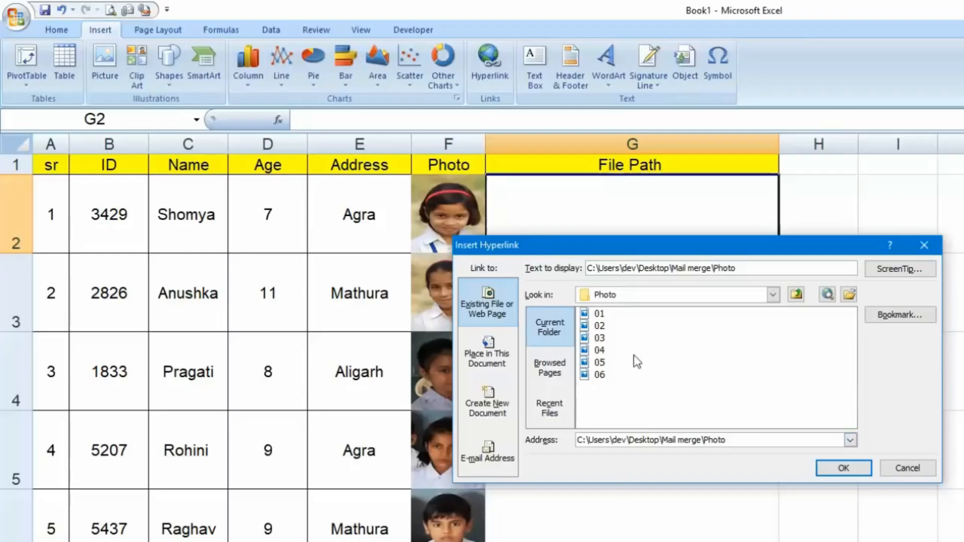
left_click(598, 314)
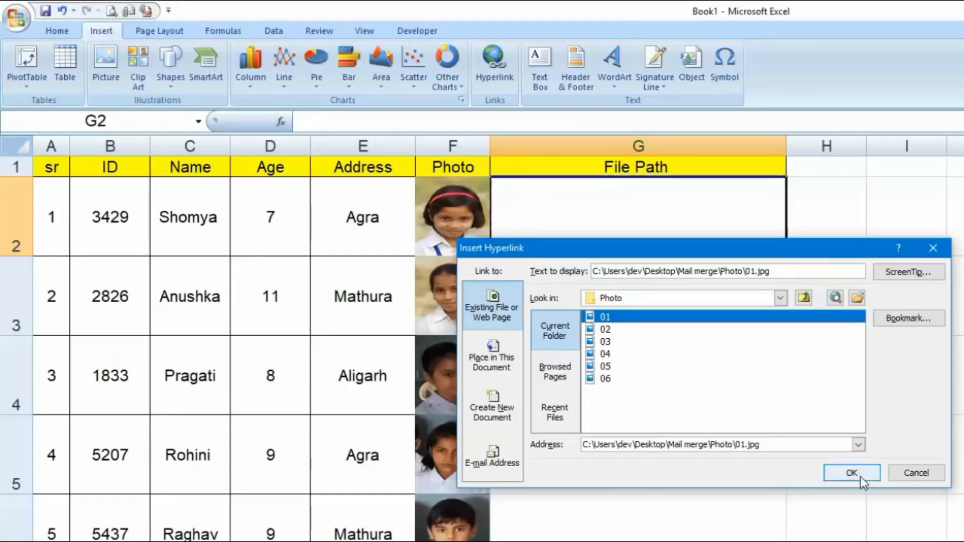
left_click(860, 478)
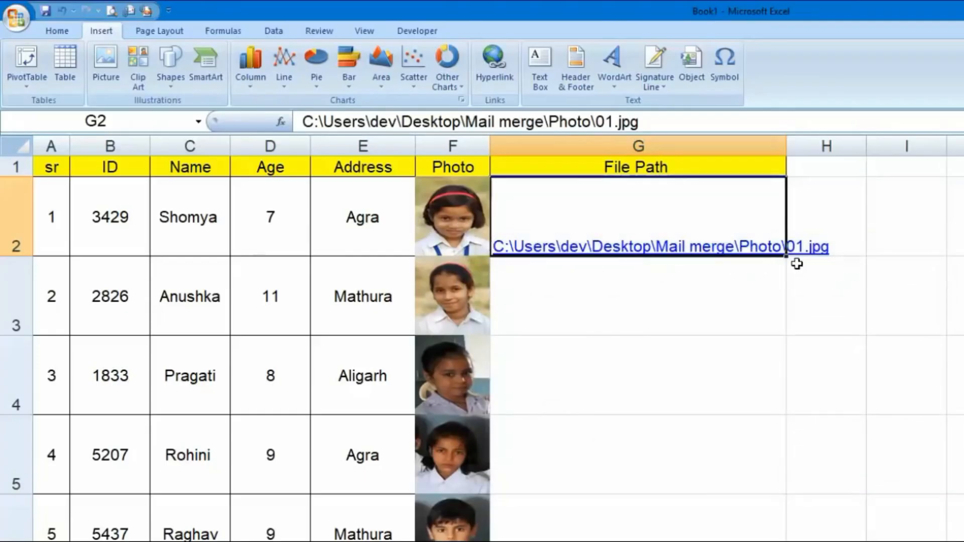
Remove the hyperlink from cell G2, keeping the photo's file path as plain text.
right_click(729, 254)
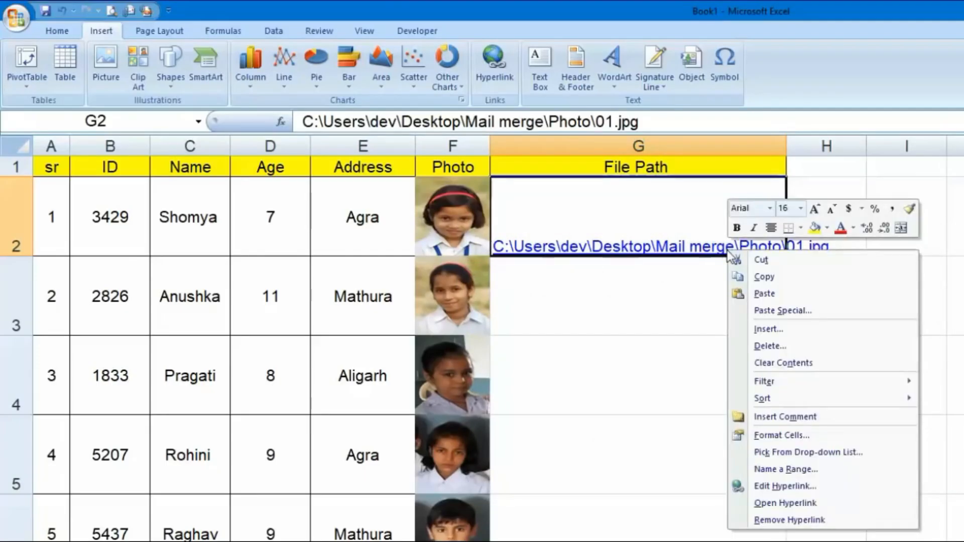
left_click(788, 520)
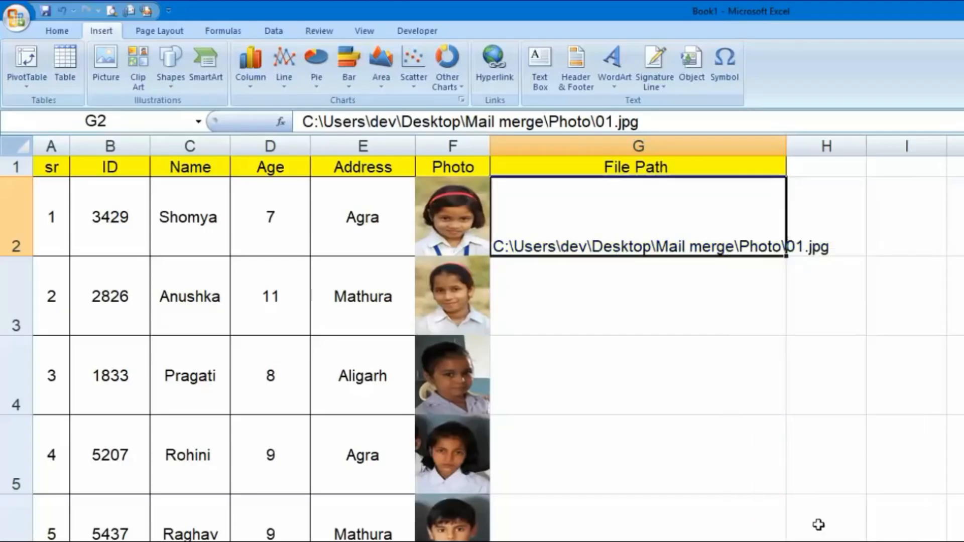
left_click(587, 277)
left_click(535, 243)
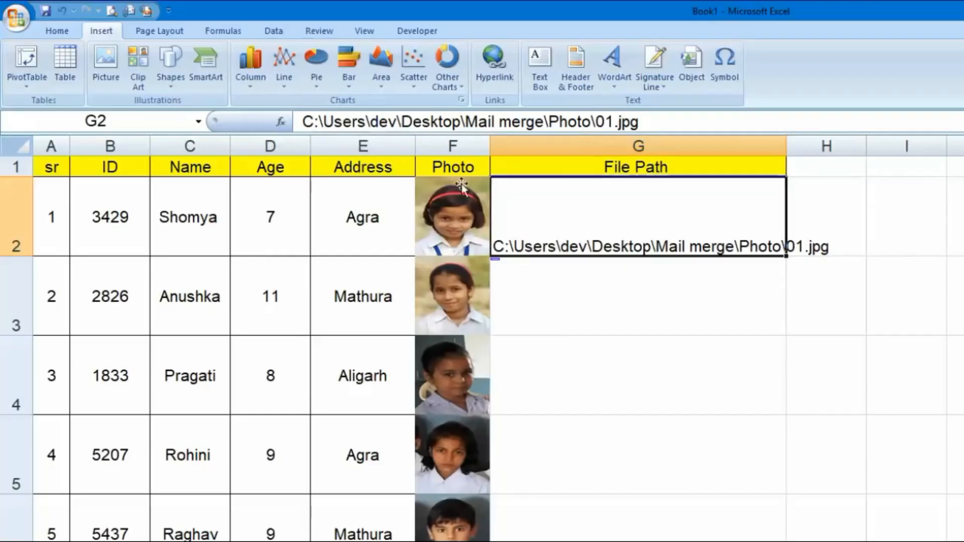
left_click(323, 121)
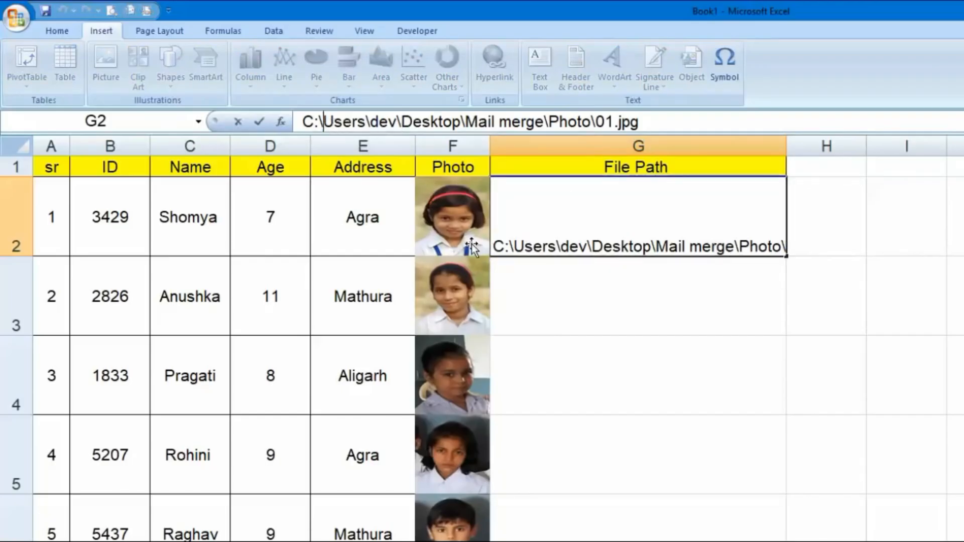
key("Escape")
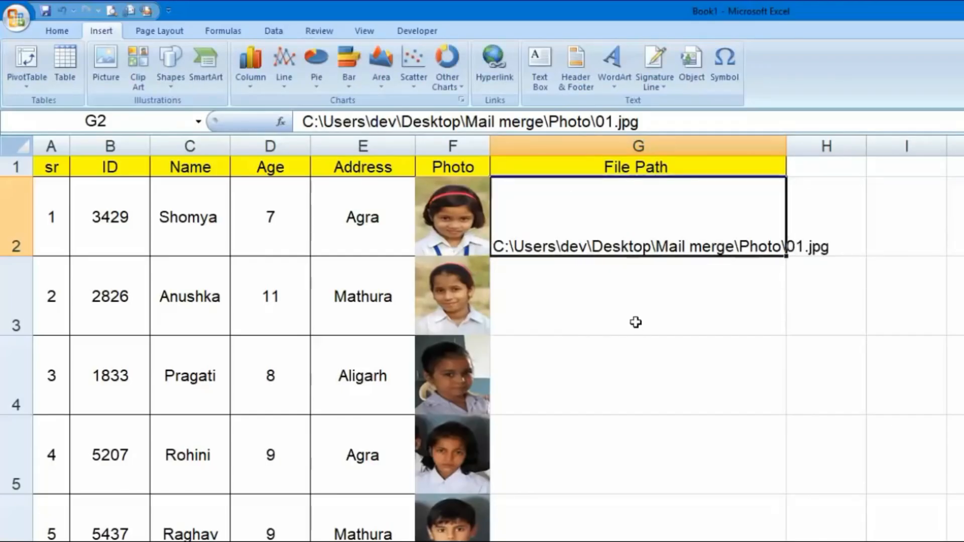
Replace every single backslash in the G2 file path with a double backslash.
key("ctrl+f")
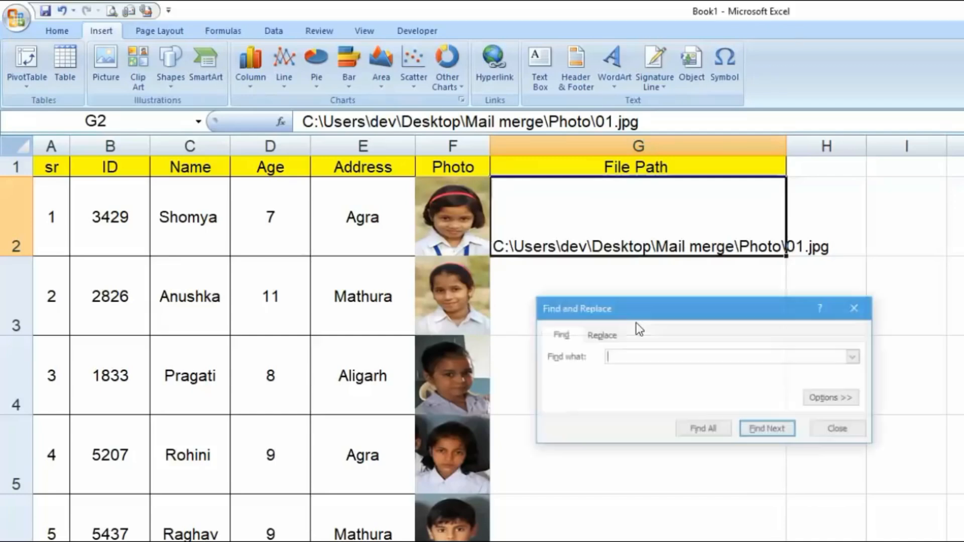
left_click(617, 334)
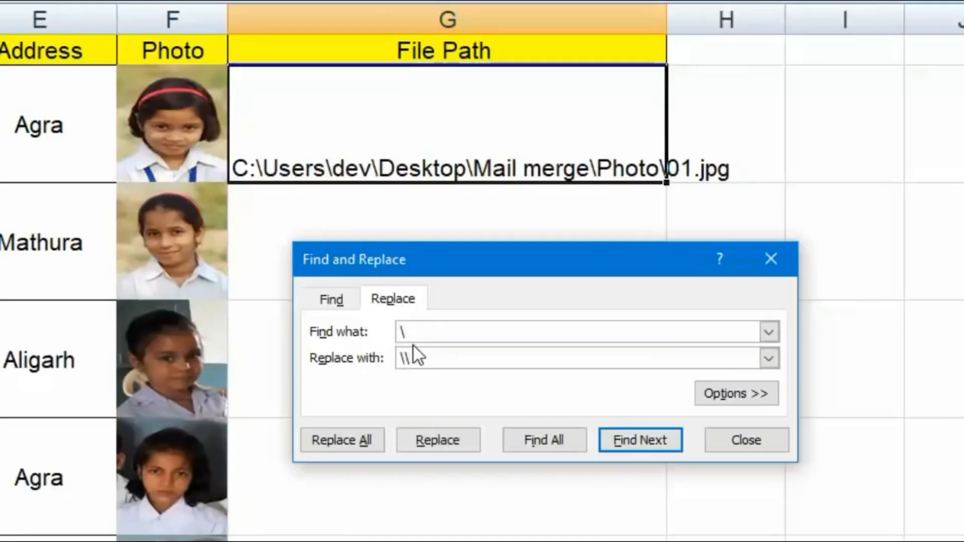
left_click(361, 445)
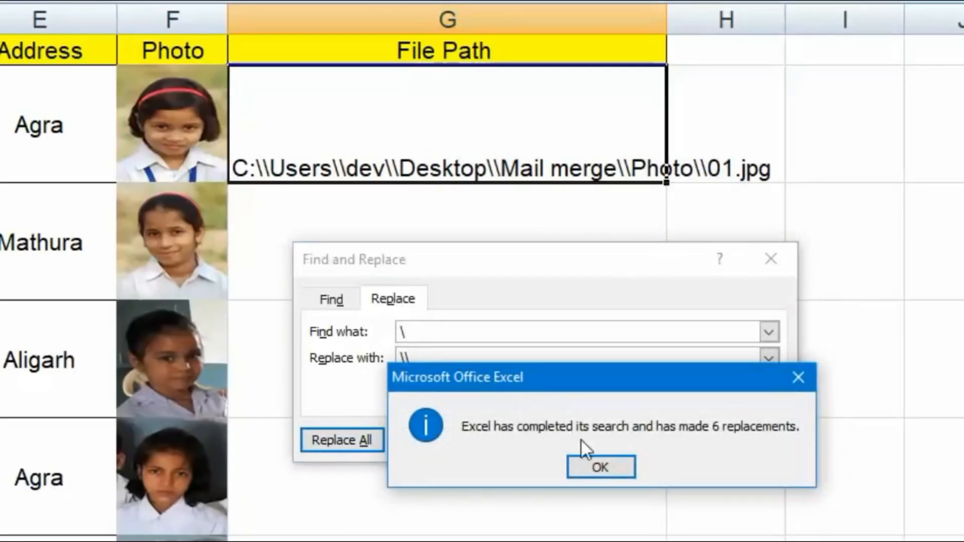
left_click(601, 467)
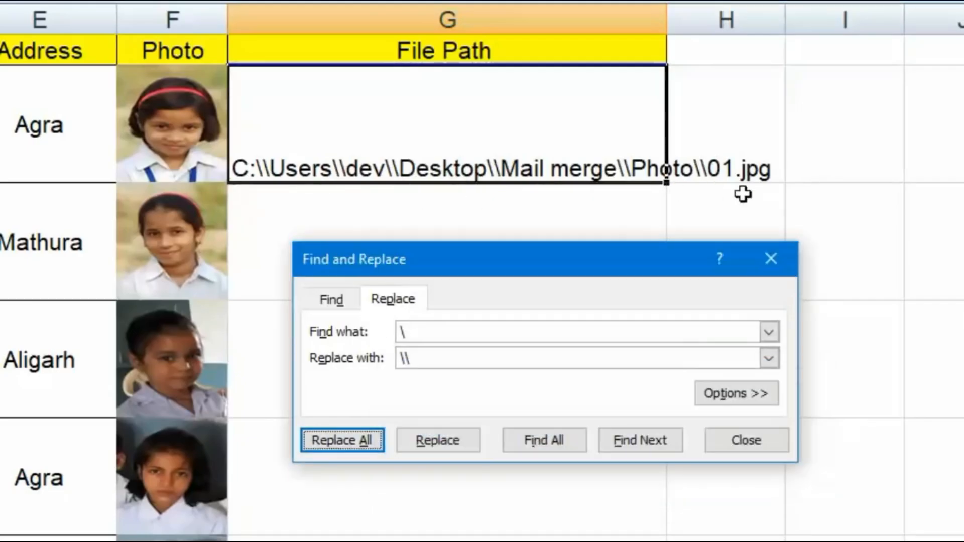
left_click(781, 261)
Fill the G2 photo path down the File Path column for all students and widen column G to fit the paths.
left_click_drag(666, 185, 668, 541)
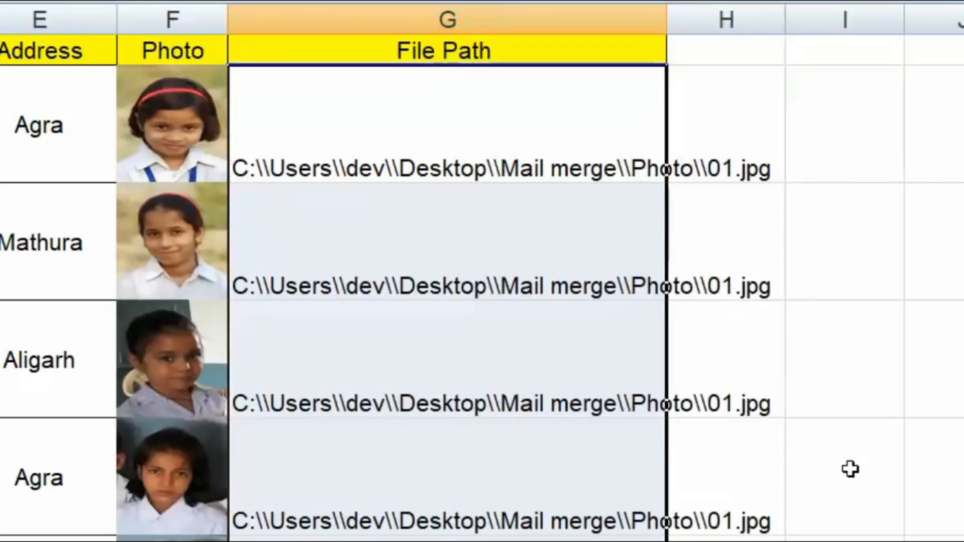
double_click(728, 266)
left_click(330, 286)
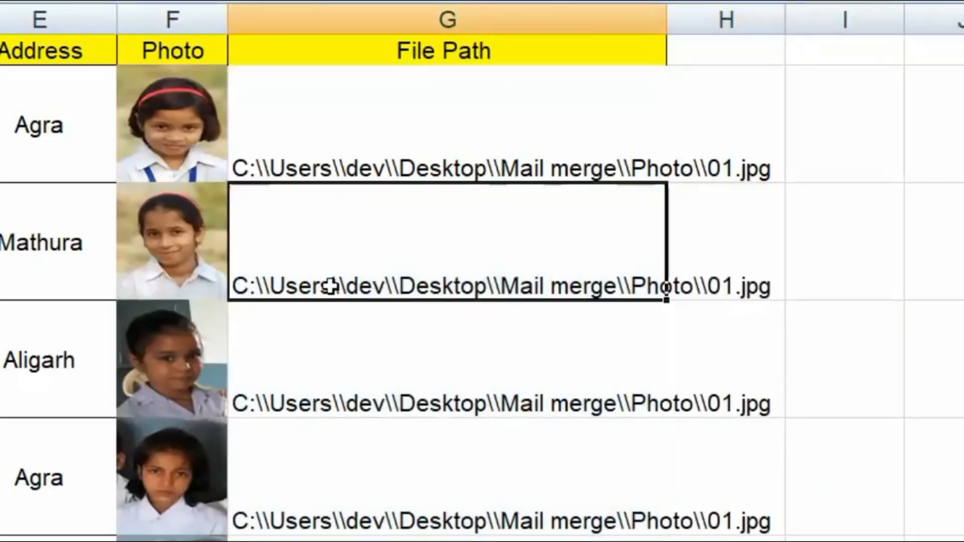
left_click_drag(666, 19, 862, 25)
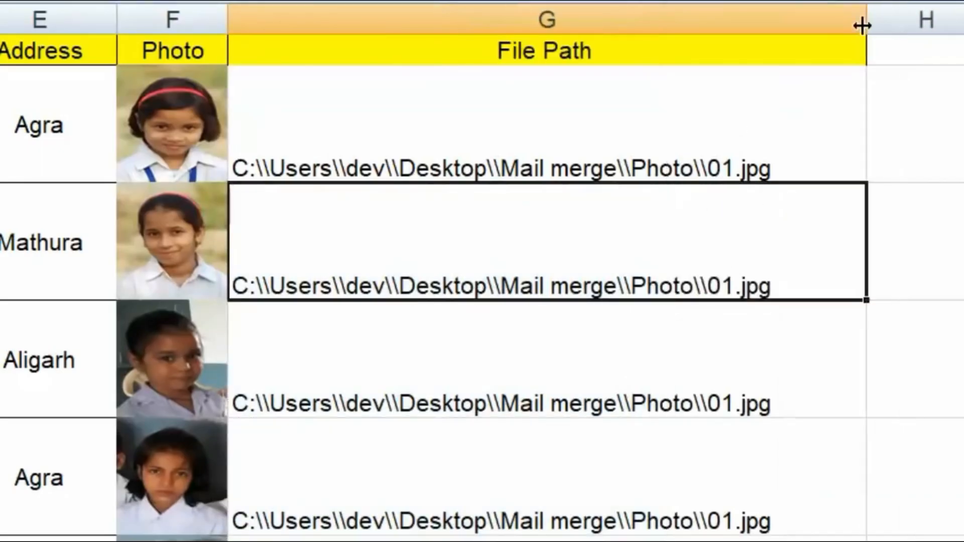
Change the photo file names in the paths of G3, G4 and G5 to 02.jpg, 03.jpg and 04.jpg.
double_click(692, 276)
left_click_drag(722, 286, 734, 286)
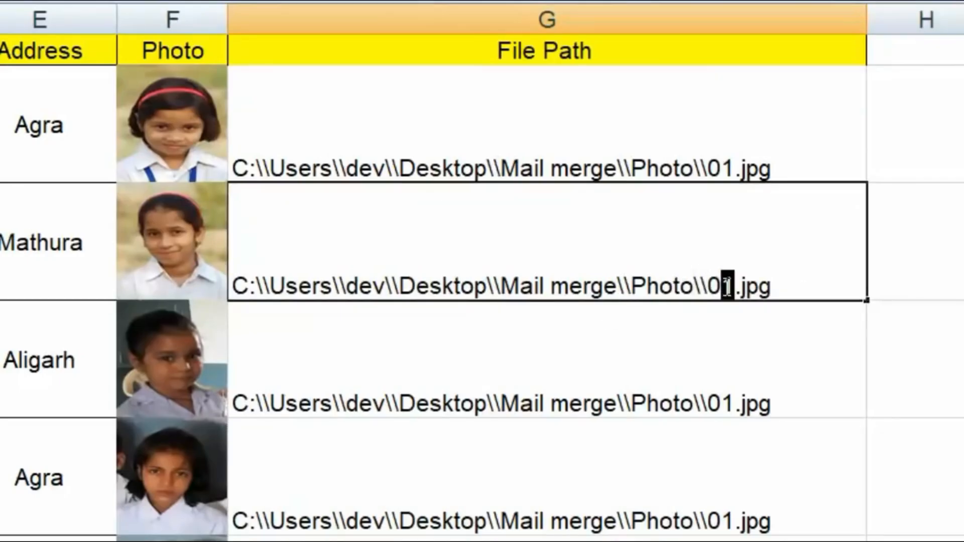
type("2")
key("Return")
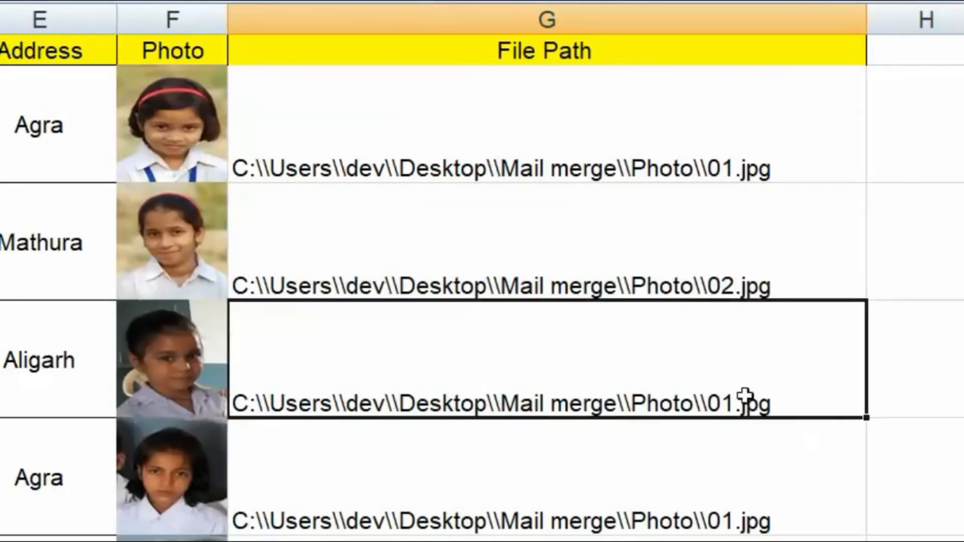
double_click(709, 399)
left_click_drag(721, 402, 733, 402)
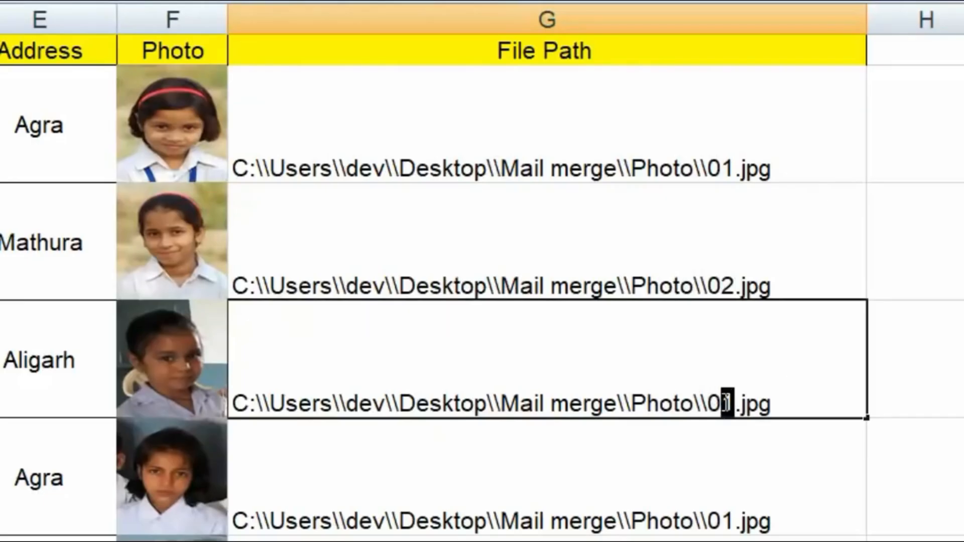
type("3")
key("Return")
double_click(733, 519)
left_click_drag(734, 521, 726, 522)
type("4")
key("Return")
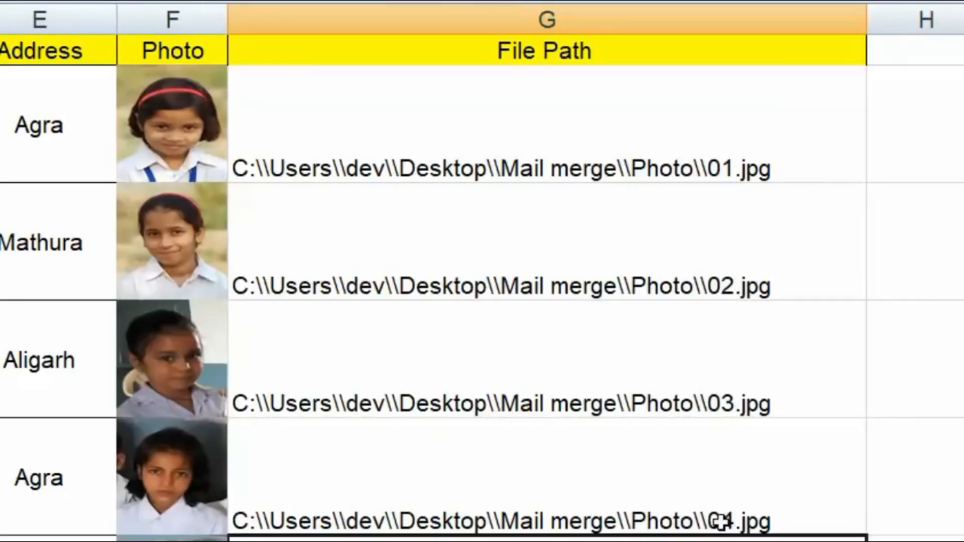
Change the photo file names in the last two paths, G6 and G7, to 05.jpg and 06.jpg.
key("shift+Left")
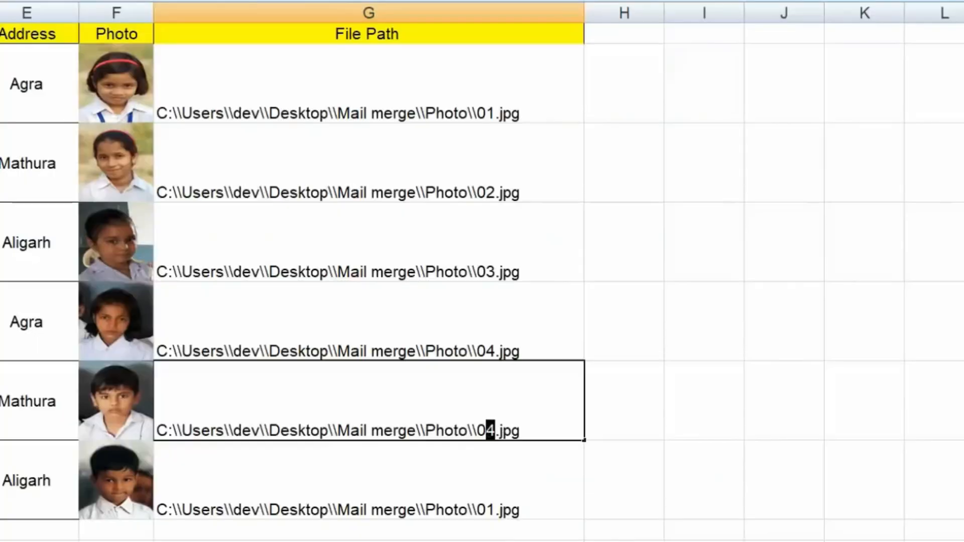
type("5")
key("Return")
double_click(491, 508)
key("shift+Left")
type("6")
key("Return")
left_click_drag(347, 95, 358, 282)
left_click(496, 518)
left_click_drag(286, 88, 310, 481)
left_click(600, 161)
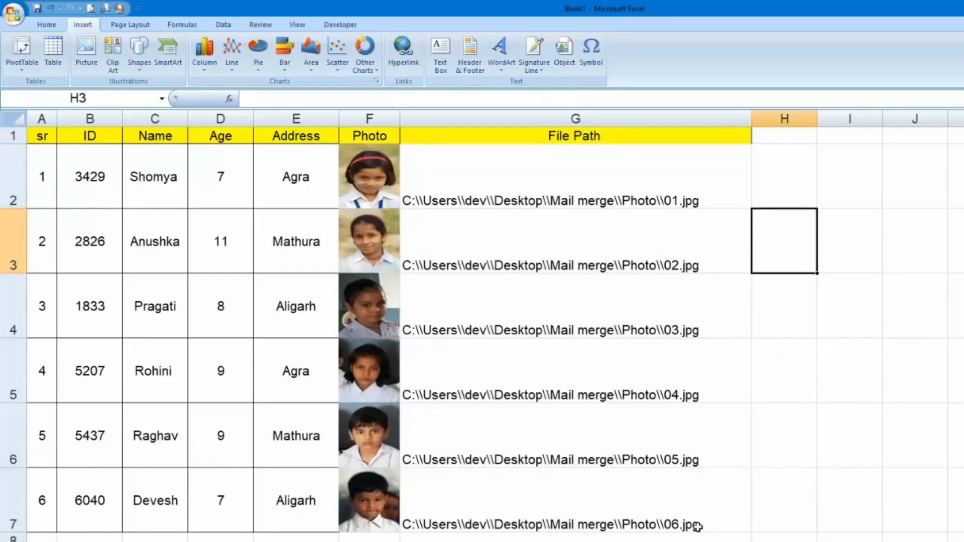
Save the workbook as "id card - 4" in the Desktop\Mail merge folder.
left_click(37, 8)
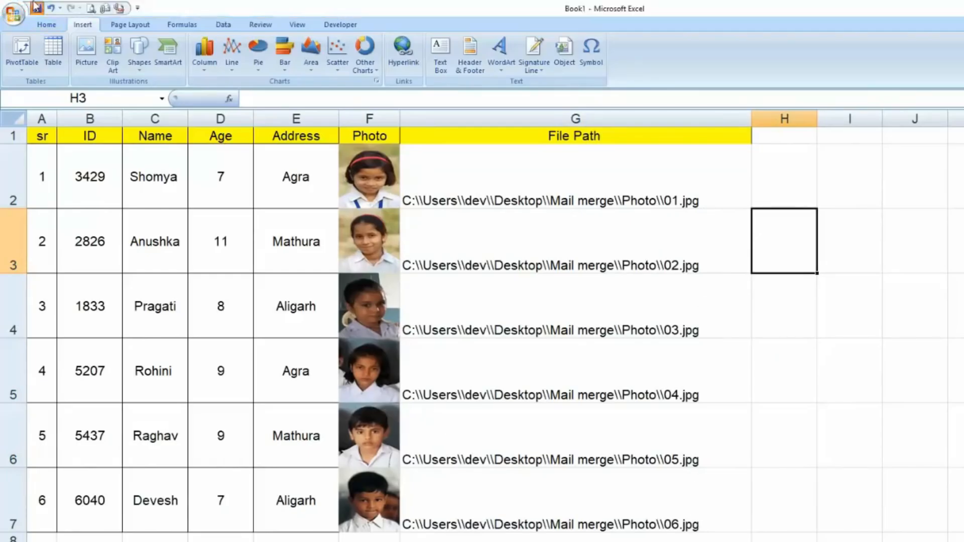
left_click(56, 104)
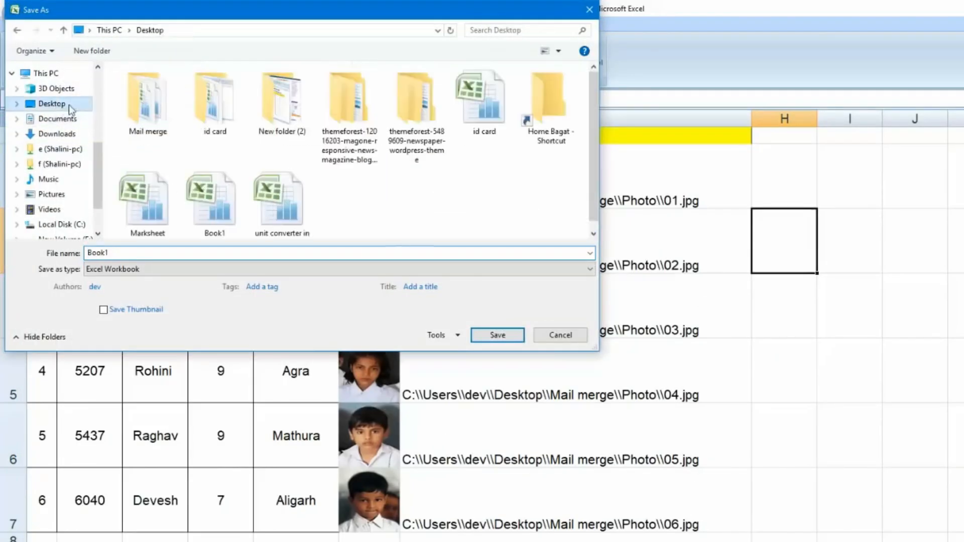
double_click(146, 100)
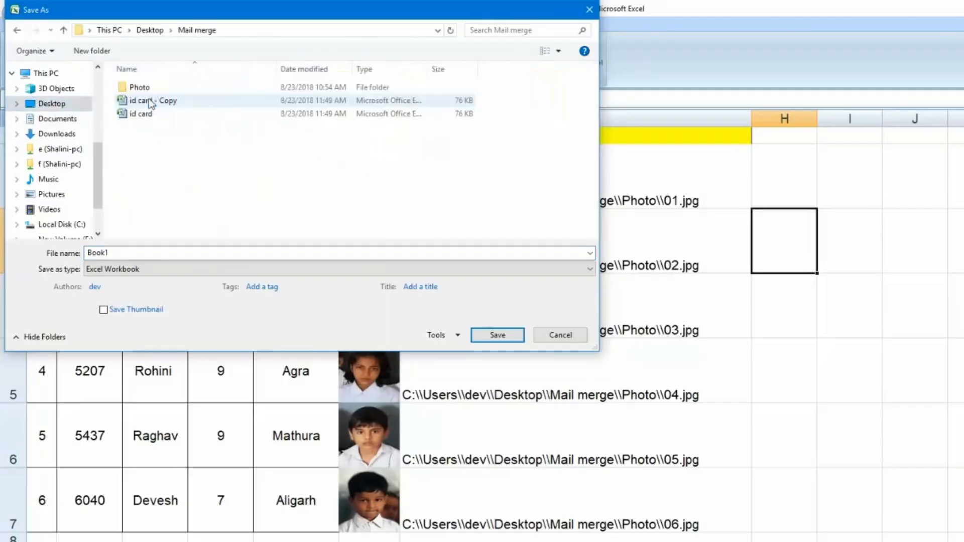
double_click(153, 254)
type("id card ")
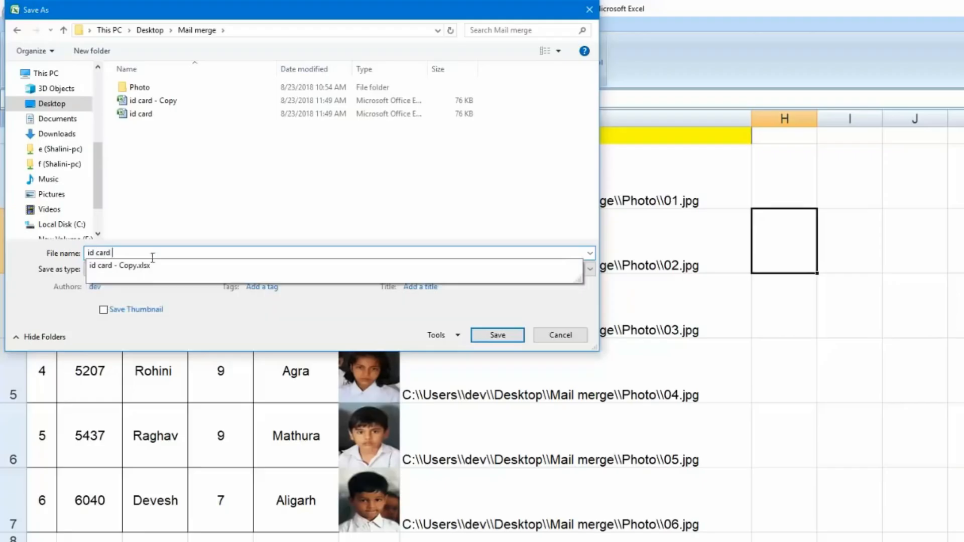
type("- 4")
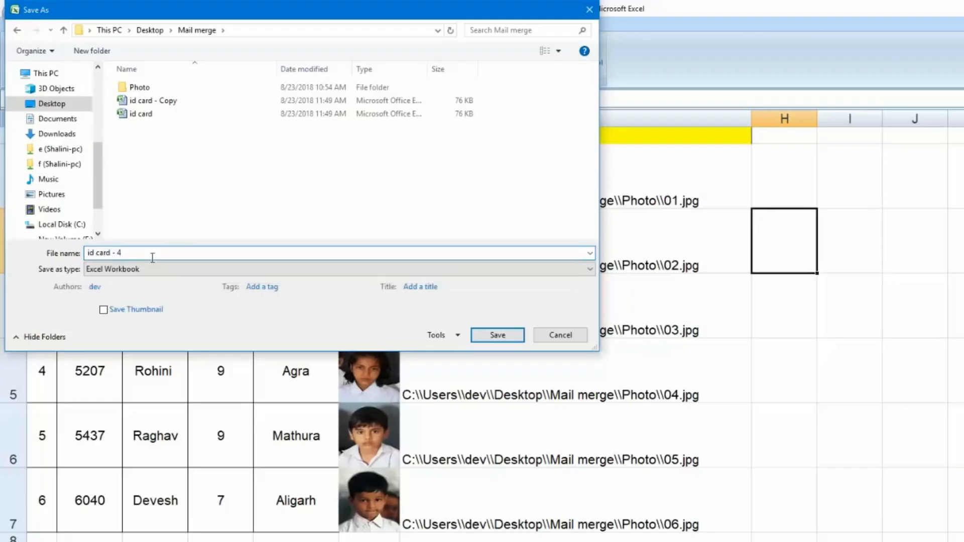
left_click(507, 335)
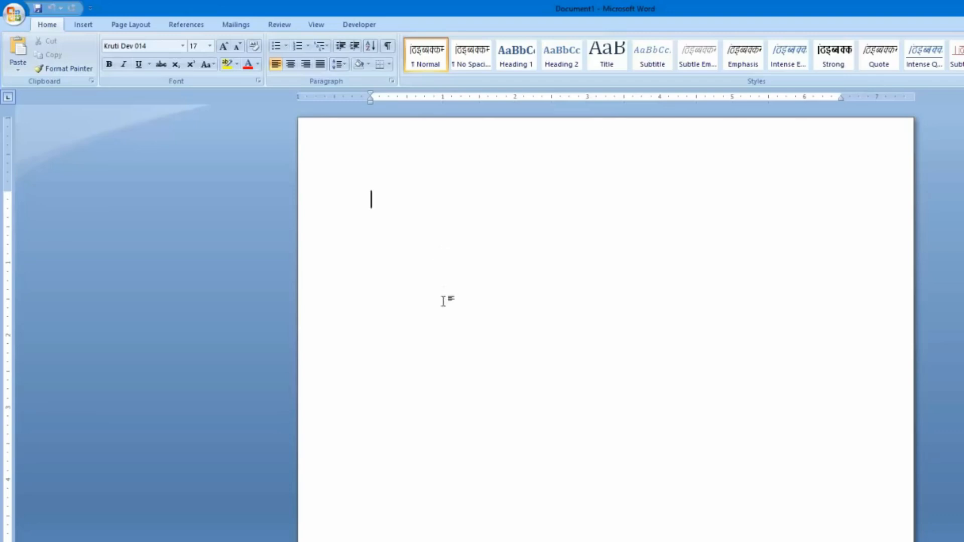
Switch to a blank Word document and insert a table with two columns and four rows.
left_click(83, 25)
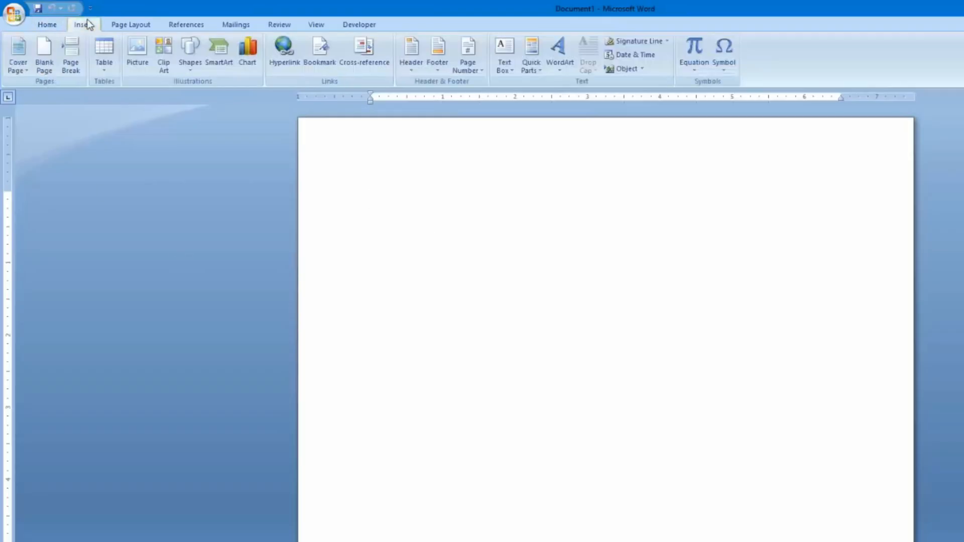
left_click(104, 63)
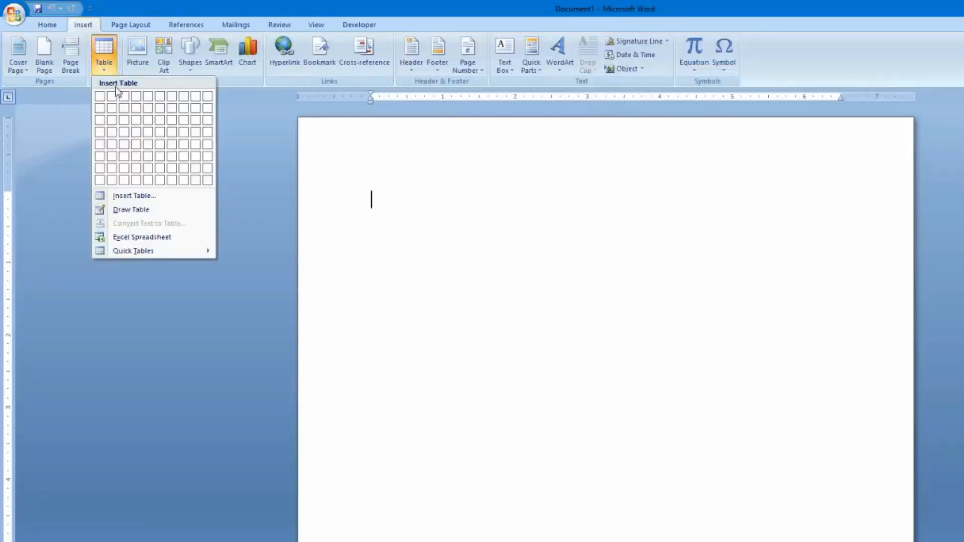
left_click(112, 135)
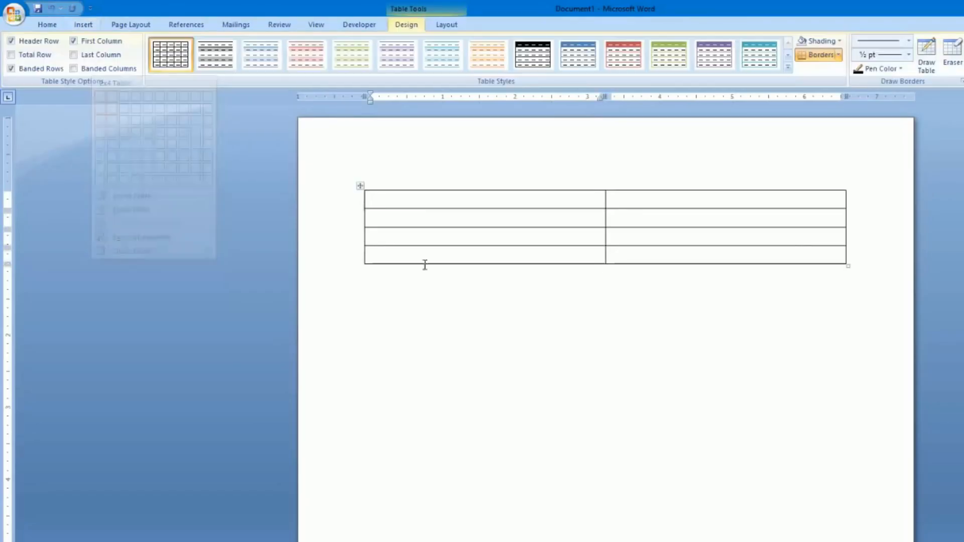
Set the height of all rows in the table to 2 inches.
right_click(357, 187)
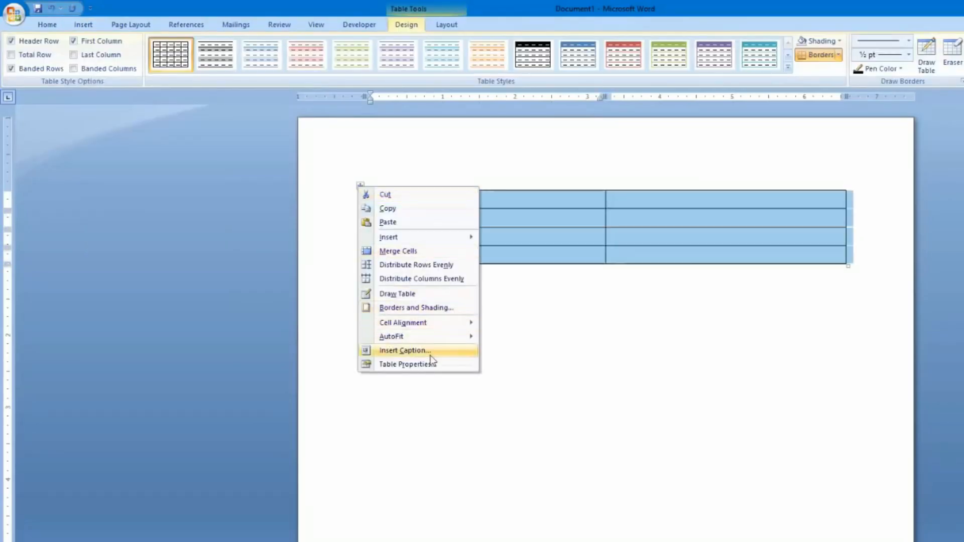
left_click(447, 365)
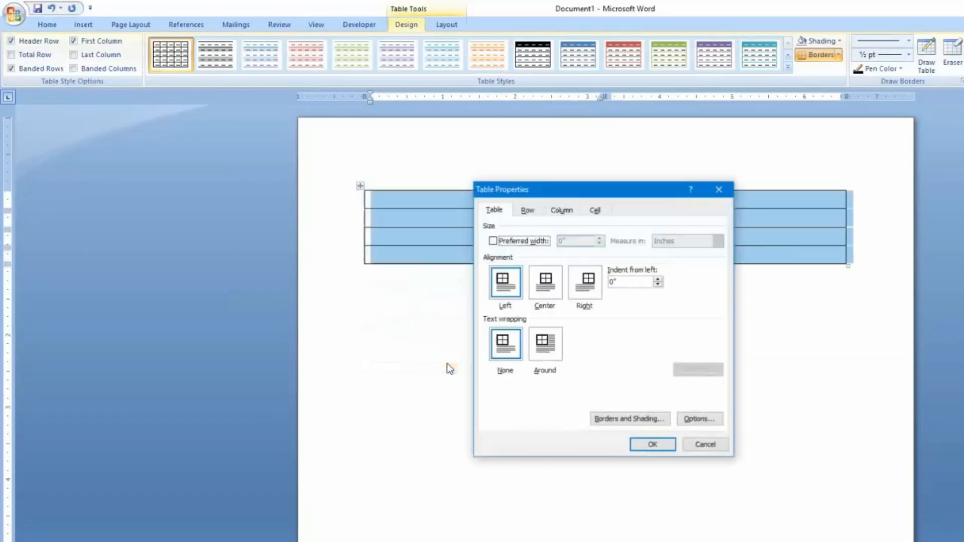
left_click(527, 209)
left_click(503, 250)
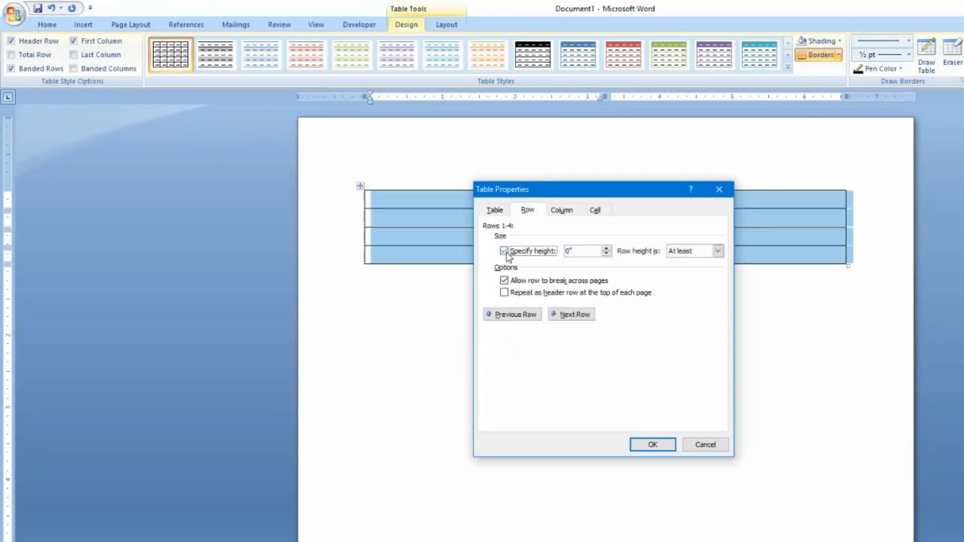
key("Tab")
type("2")
left_click(652, 445)
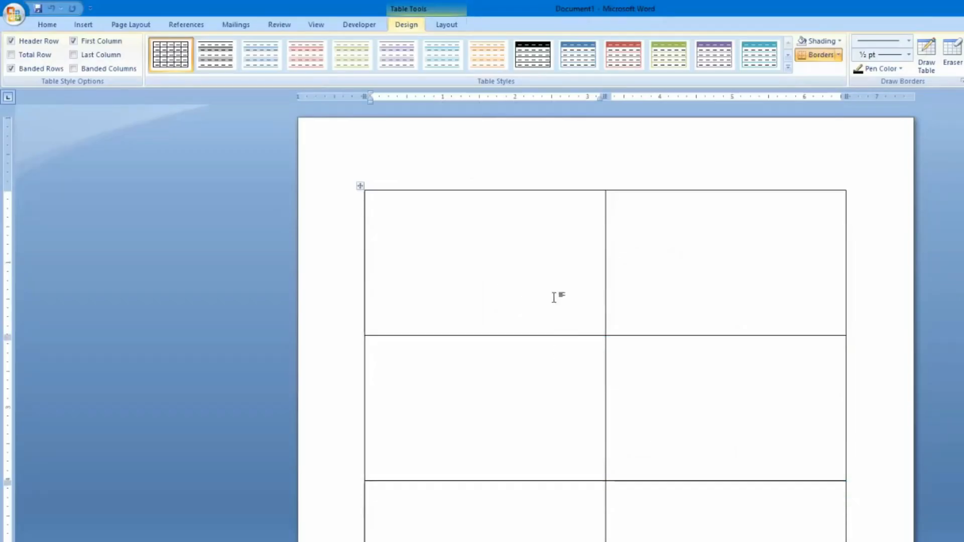
Apply 3 pt borders to all cells of the table and place the cursor in the first cell.
left_click(361, 186)
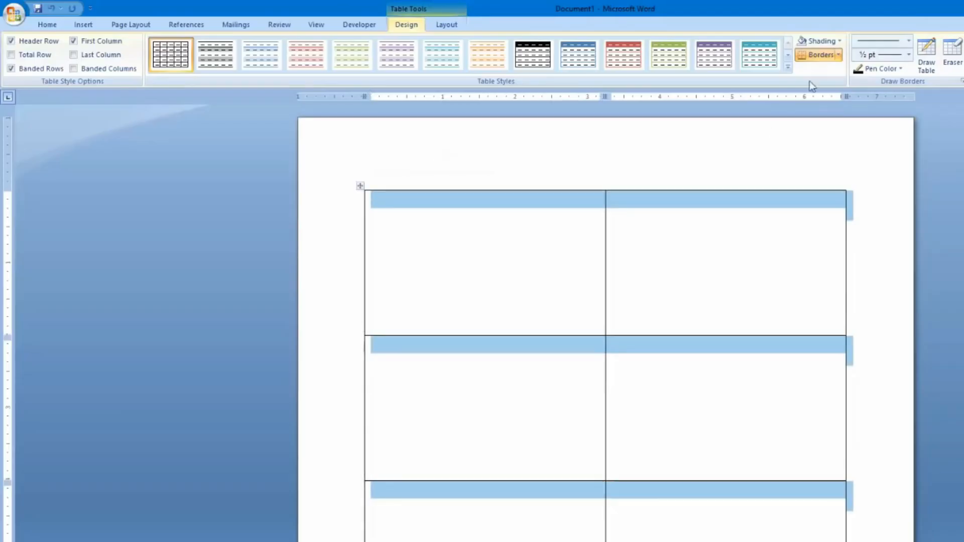
left_click(838, 54)
left_click(838, 55)
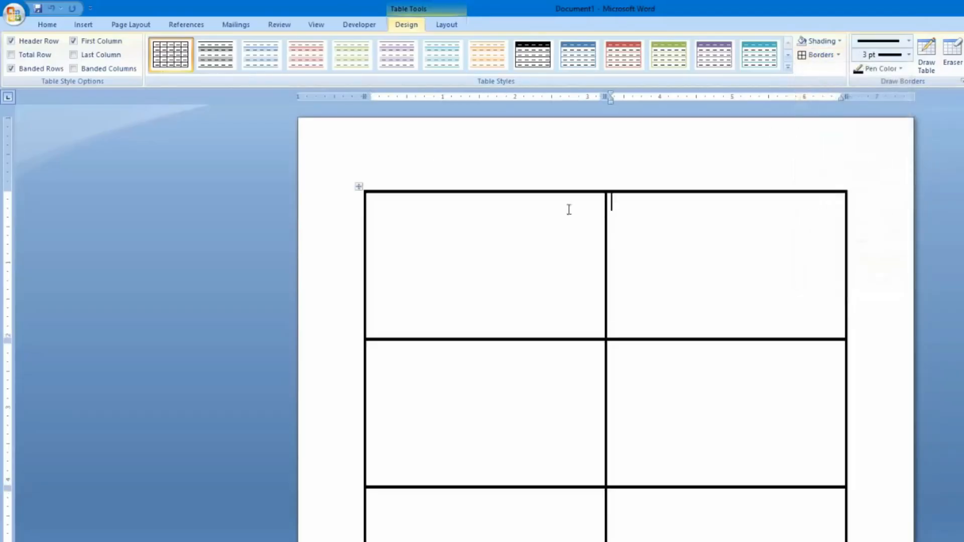
left_click(502, 238)
left_click(47, 23)
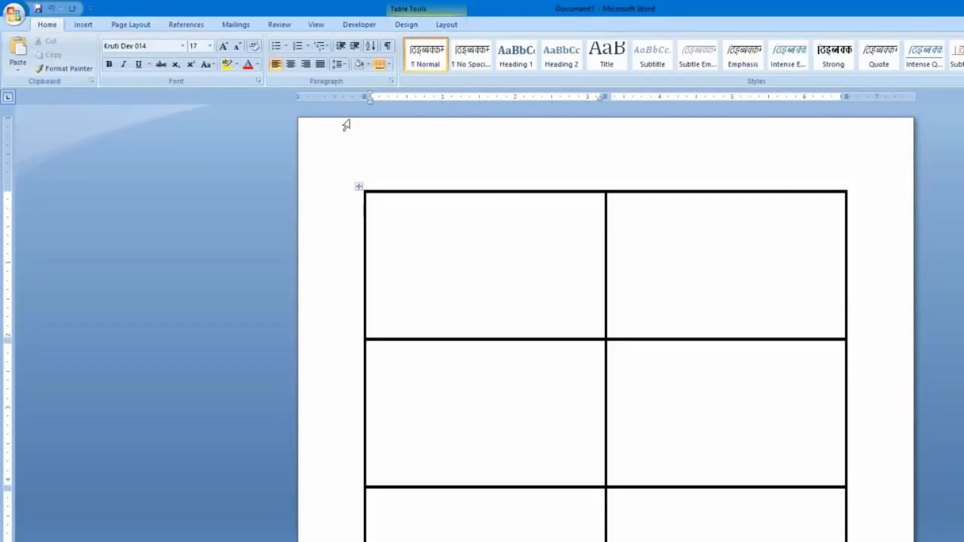
Connect the document to Sheet1$ of the "id card - 4" workbook in Desktop\Mail merge as the existing recipient list.
left_click(246, 24)
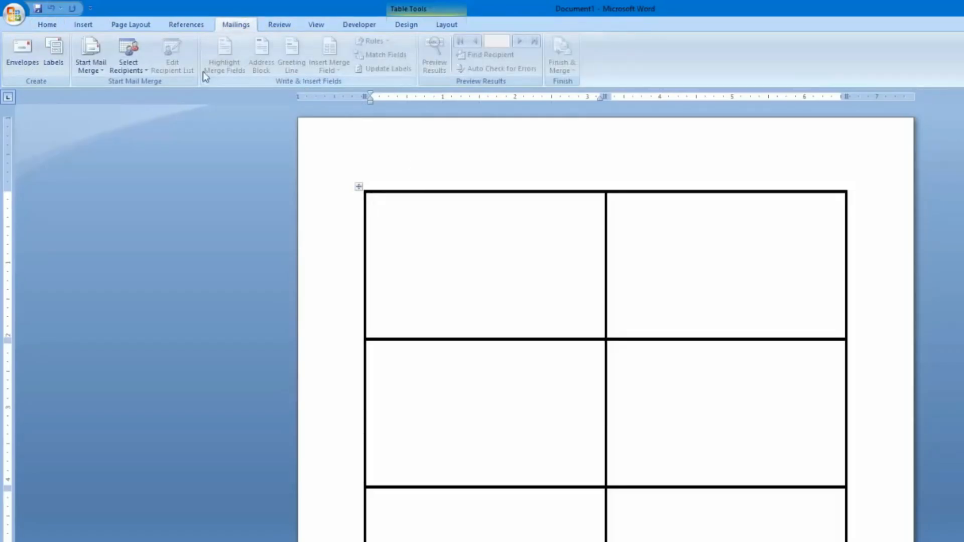
left_click(142, 70)
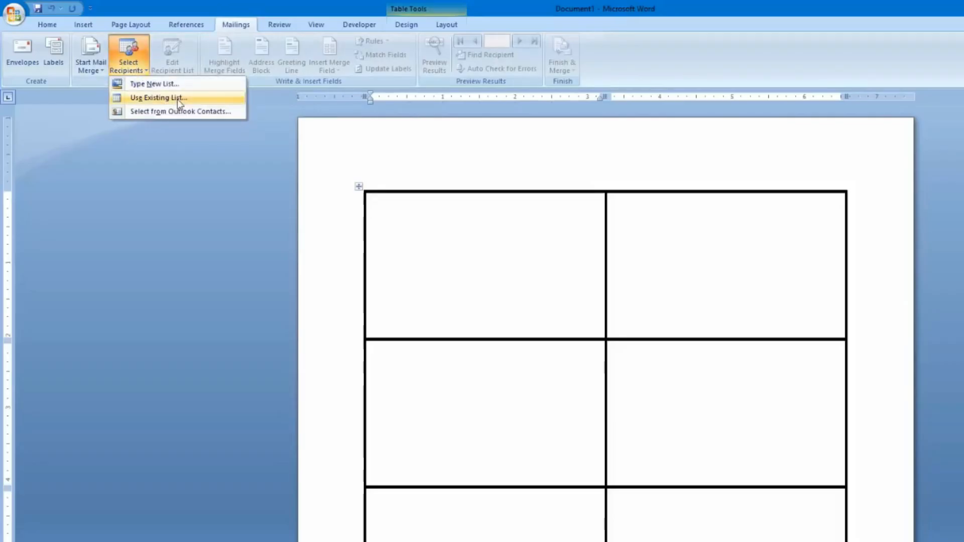
left_click(178, 99)
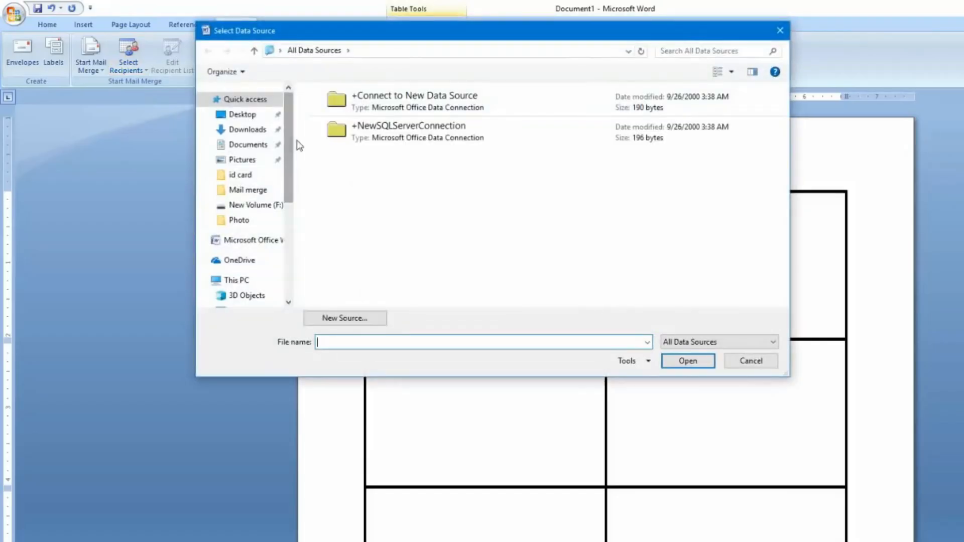
left_click(265, 118)
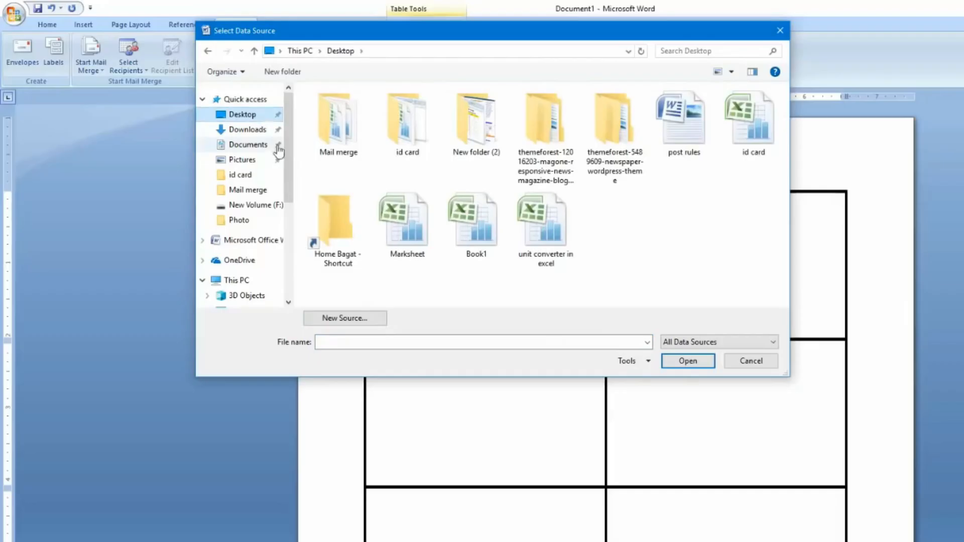
double_click(341, 132)
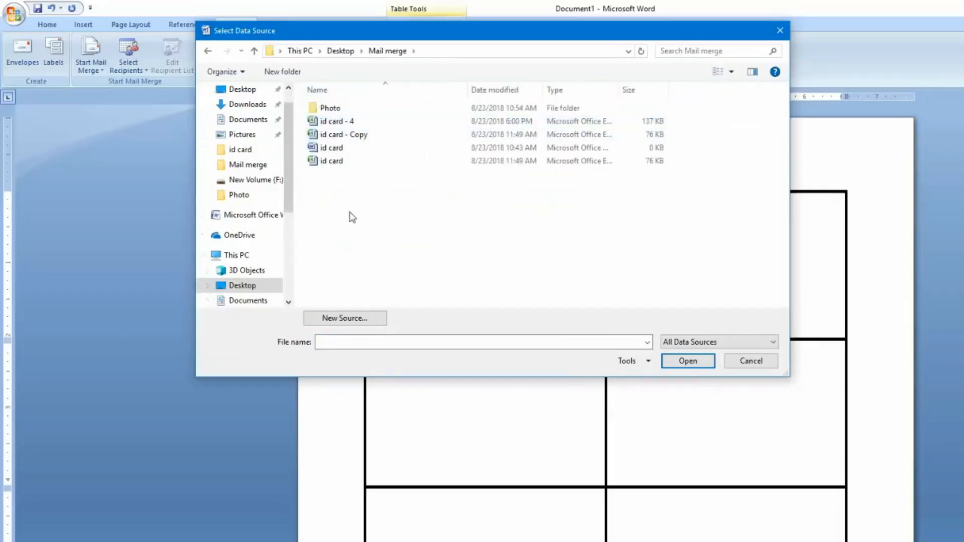
left_click(345, 123)
left_click(683, 361)
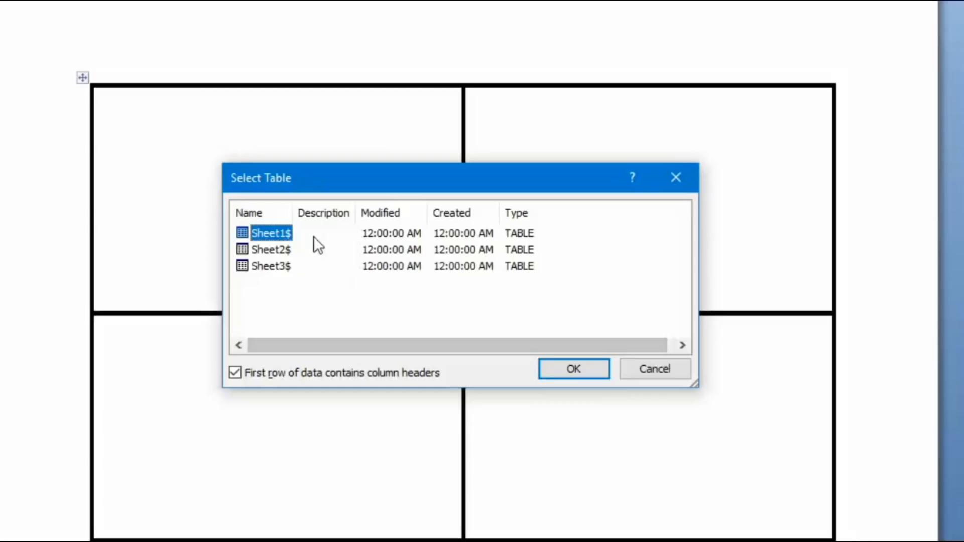
left_click_drag(337, 166, 220, 6)
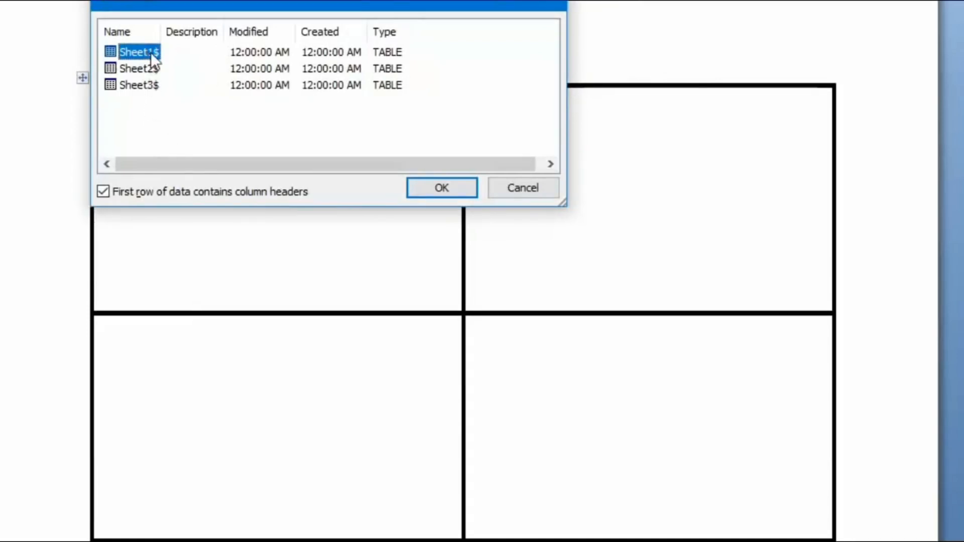
left_click(444, 185)
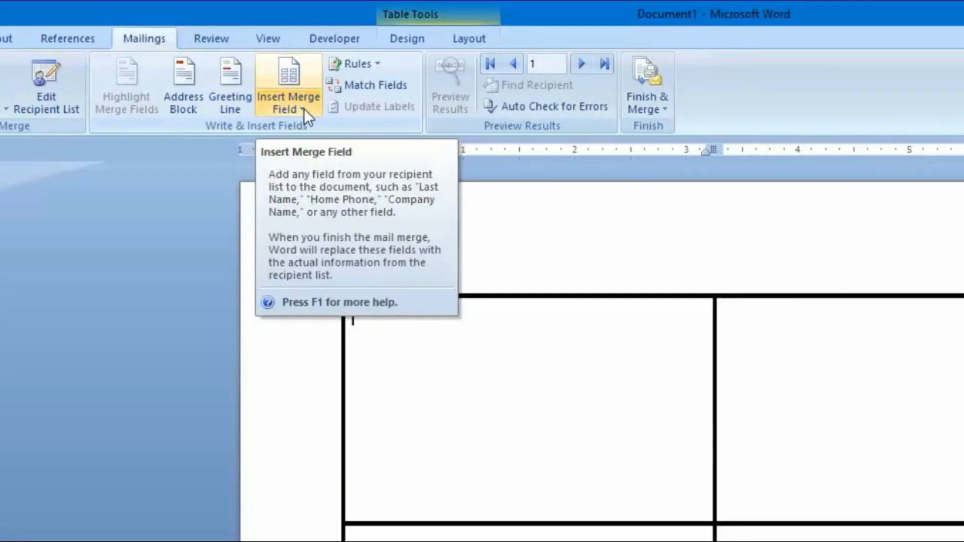
Insert the sr, ID, Name, Age and Address merge fields on separate lines in the first table cell.
left_click(303, 109)
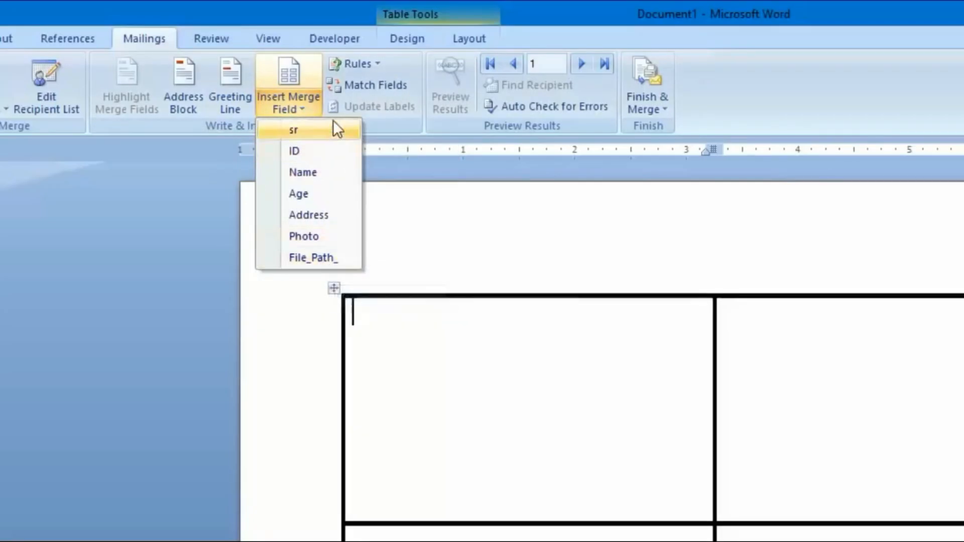
left_click(312, 137)
key("Return")
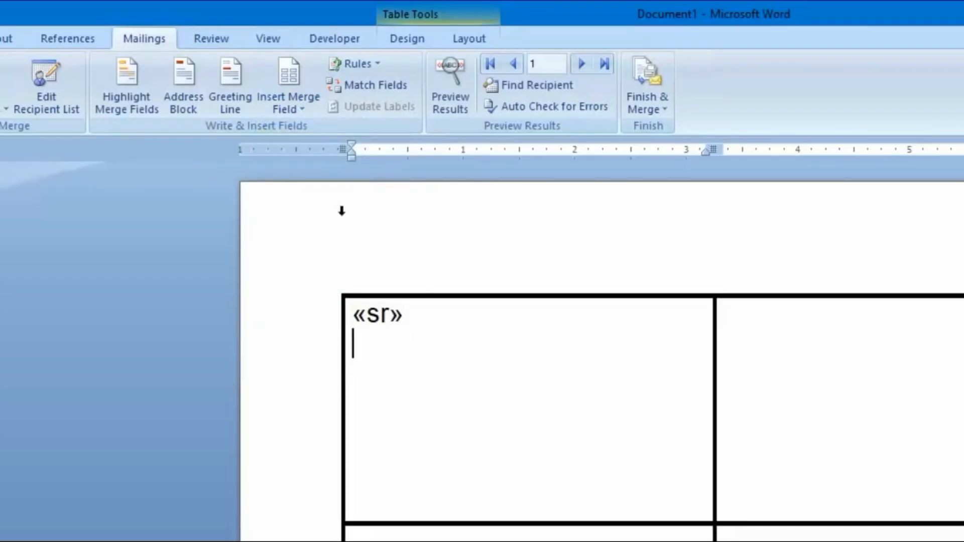
left_click(294, 108)
left_click(324, 152)
key("Return")
left_click(304, 101)
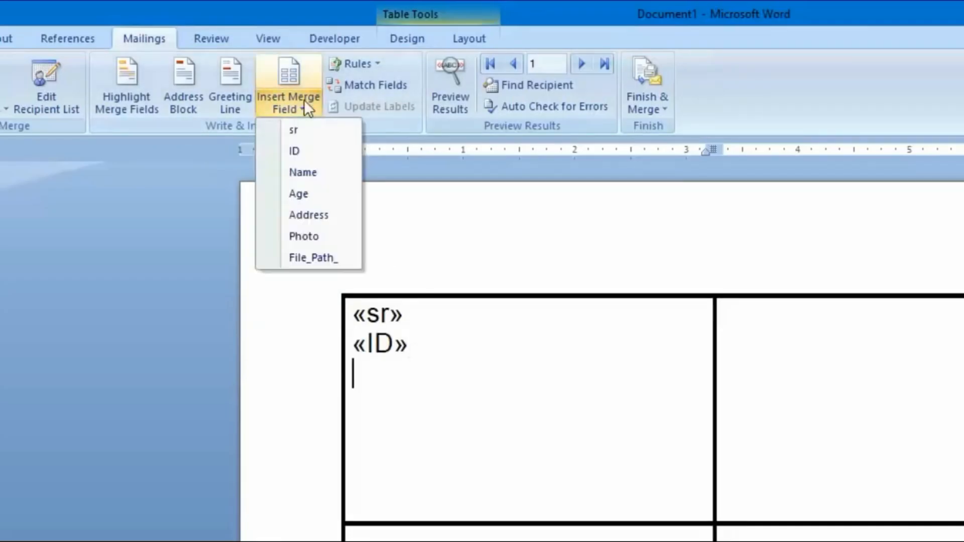
left_click(327, 179)
key("Return")
left_click(303, 107)
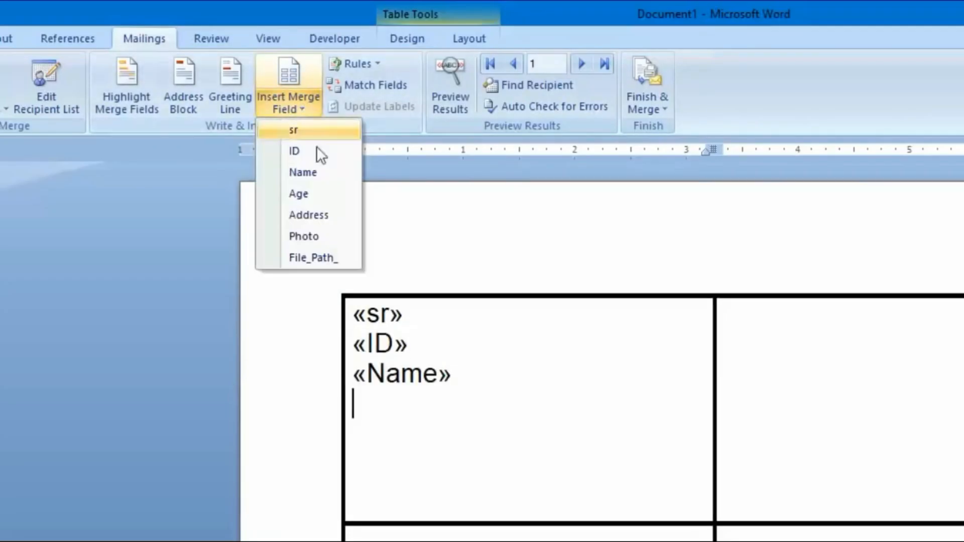
left_click(327, 196)
key("Return")
left_click(298, 104)
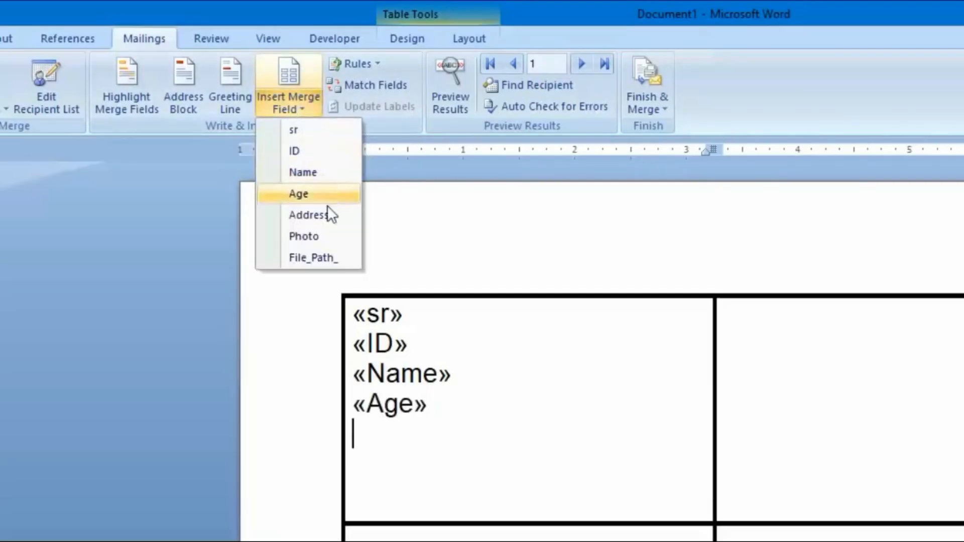
left_click(327, 215)
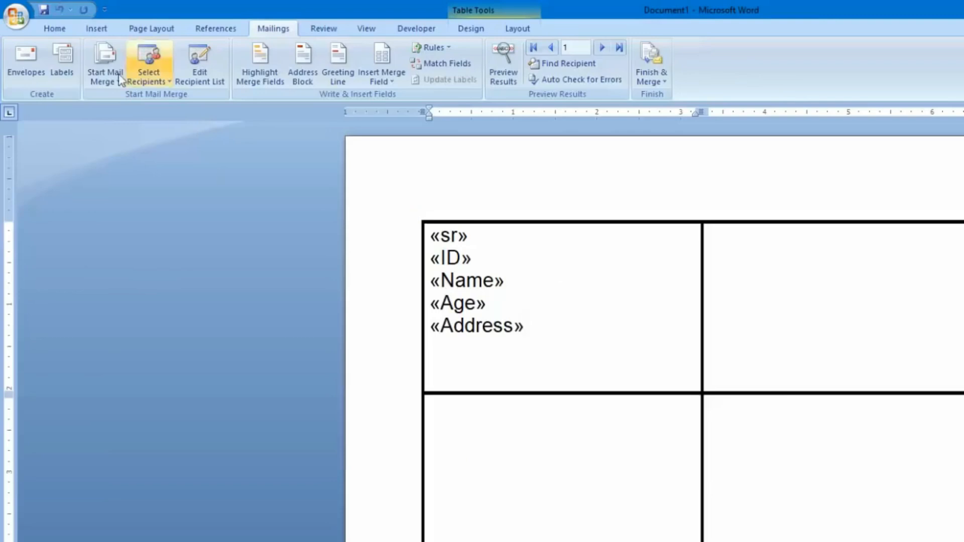
Draw a nested one-cell table about 1 inch wide beside the merge fields in the first cell as a photo box.
left_click(67, 28)
left_click(95, 30)
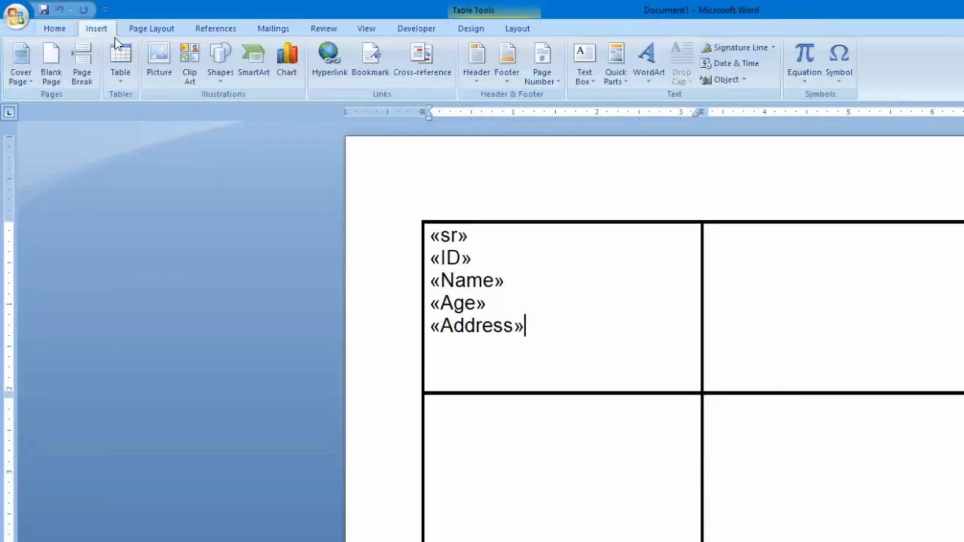
left_click(128, 87)
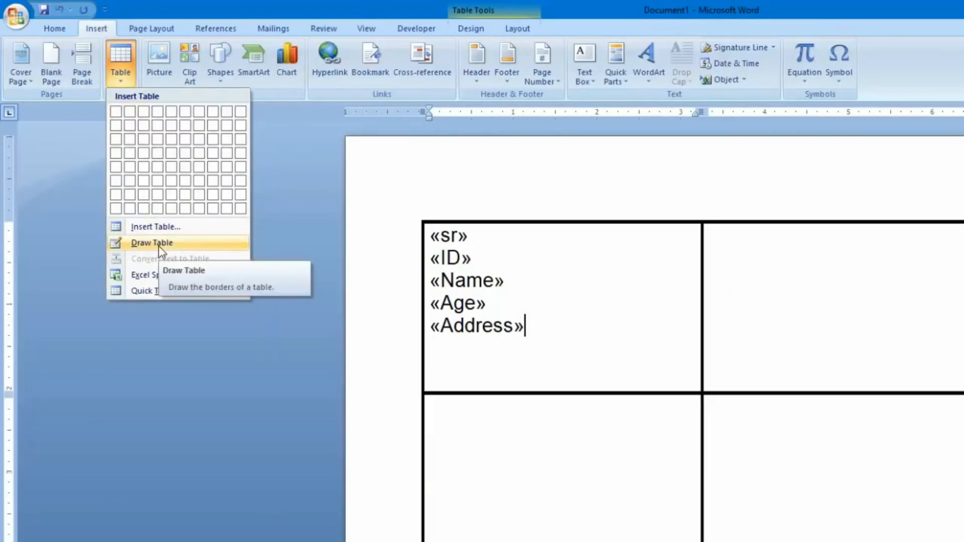
left_click(188, 244)
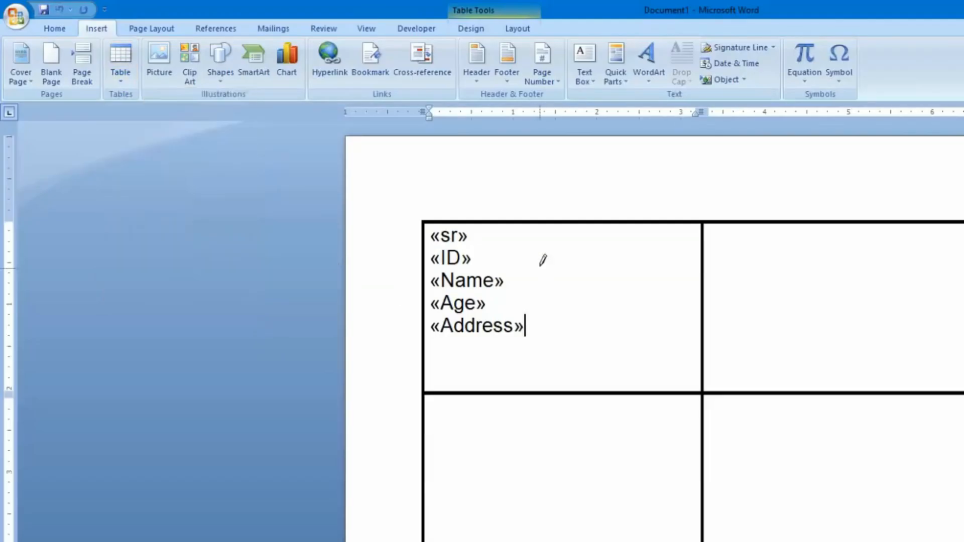
left_click_drag(572, 233, 658, 331)
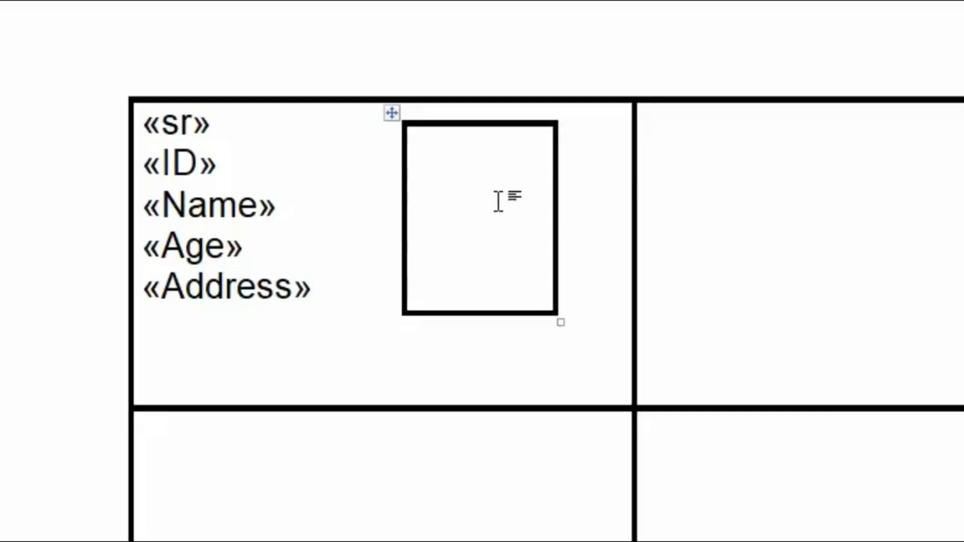
Insert an INCLUDEPICTURE field in the photo box, with the File_Path_ merge field as its quoted picture path.
key("ctrl+F9")
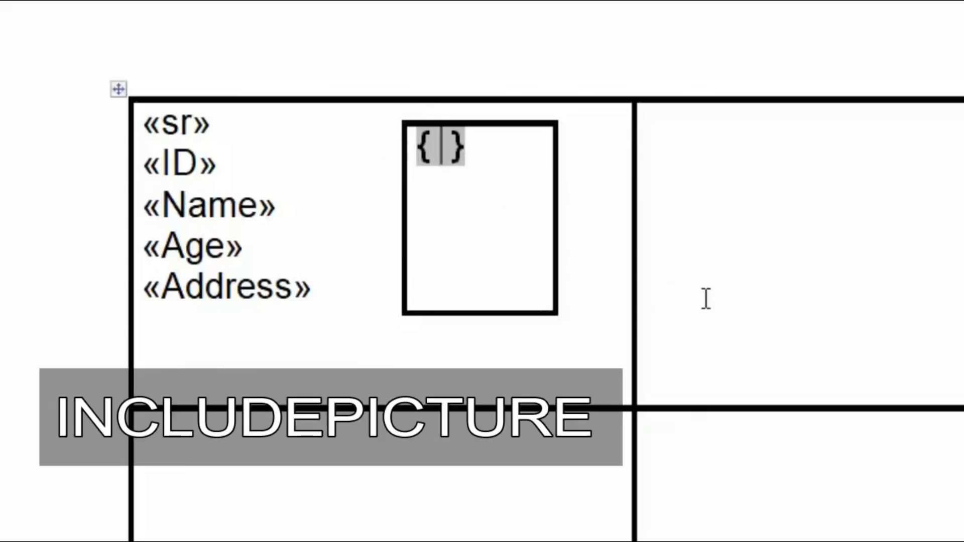
type("INCLUDEPICTURE")
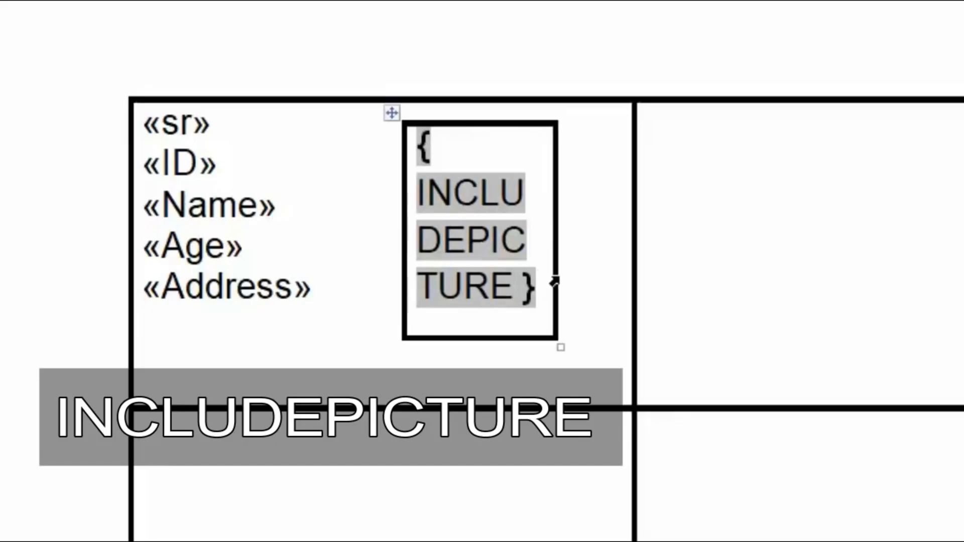
type(" \"")
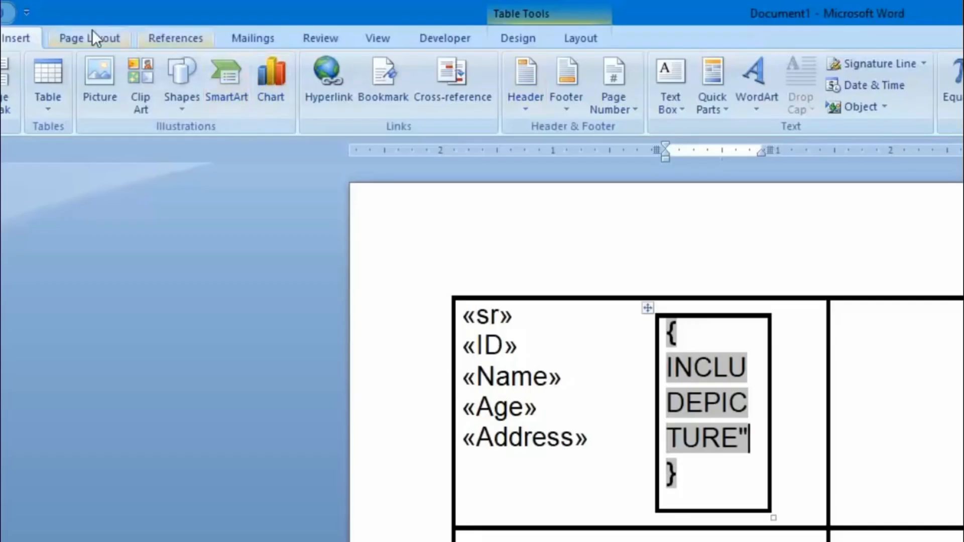
left_click(253, 34)
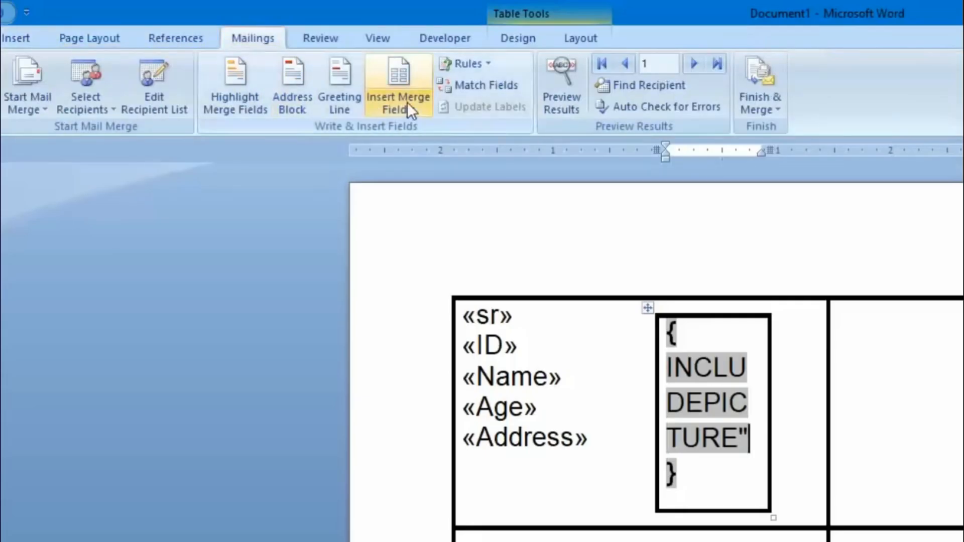
left_click(421, 104)
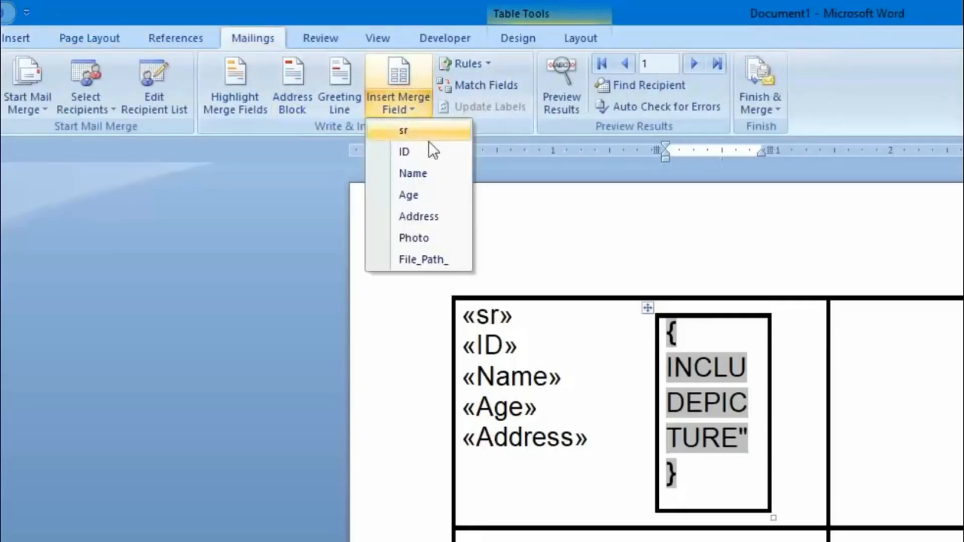
left_click(441, 257)
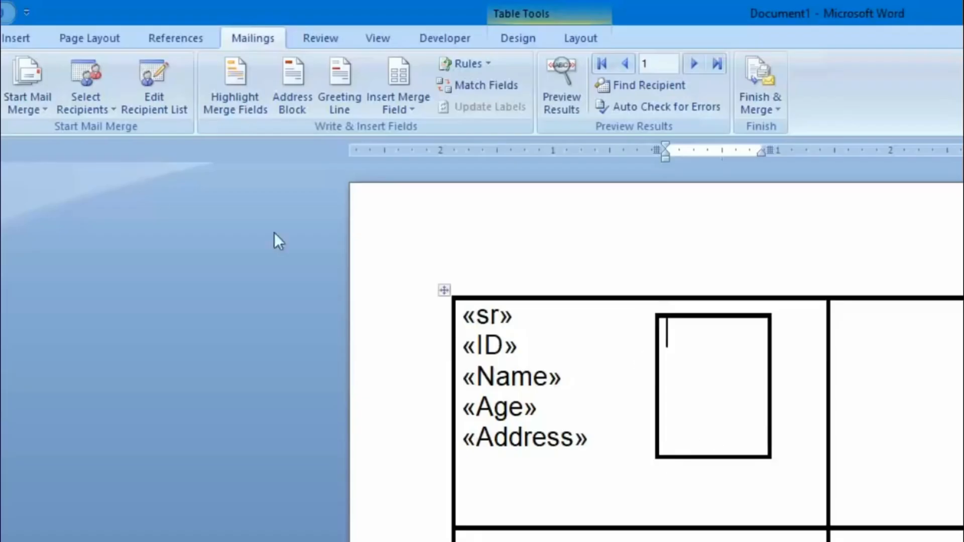
Start a Labels mail merge, dismiss the label options, and update the labels to copy the first card's layout to all cells.
left_click(45, 104)
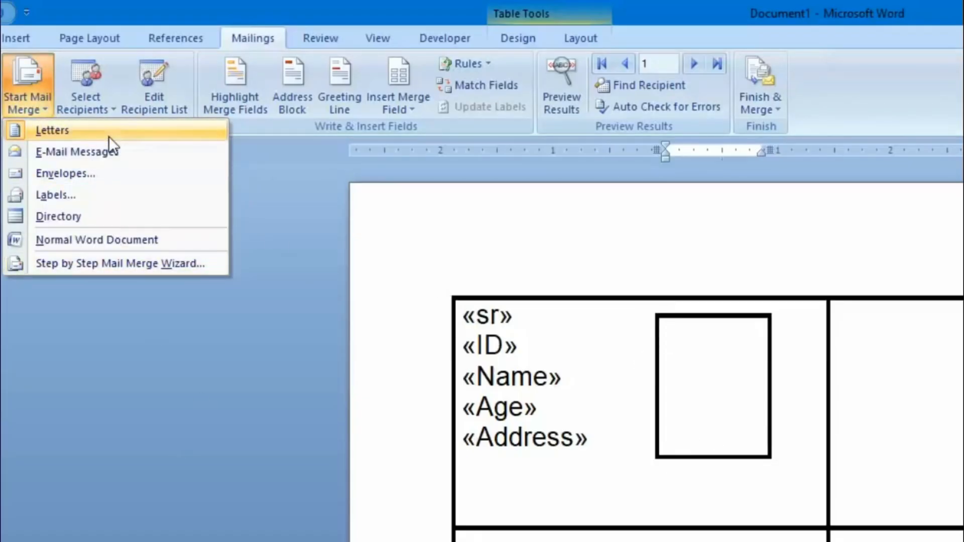
left_click(132, 196)
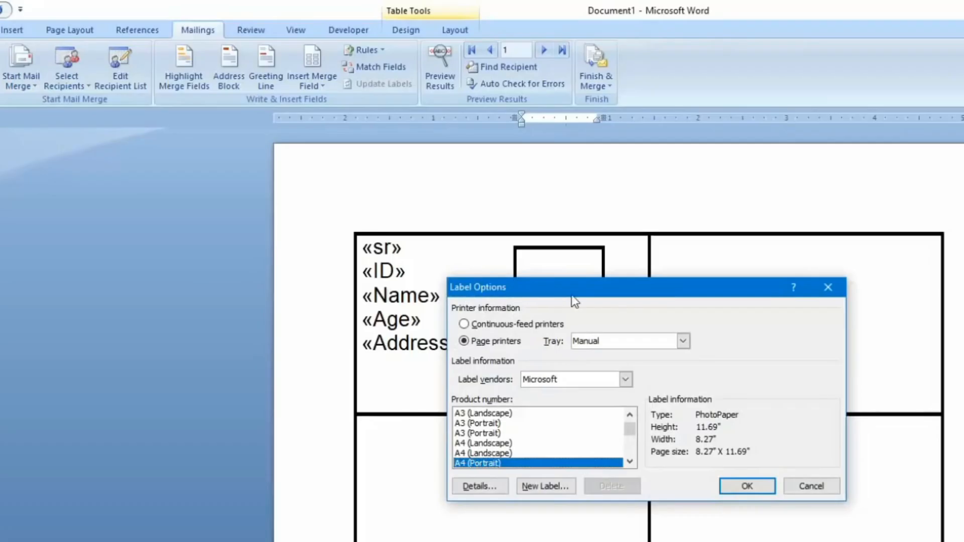
left_click(824, 490)
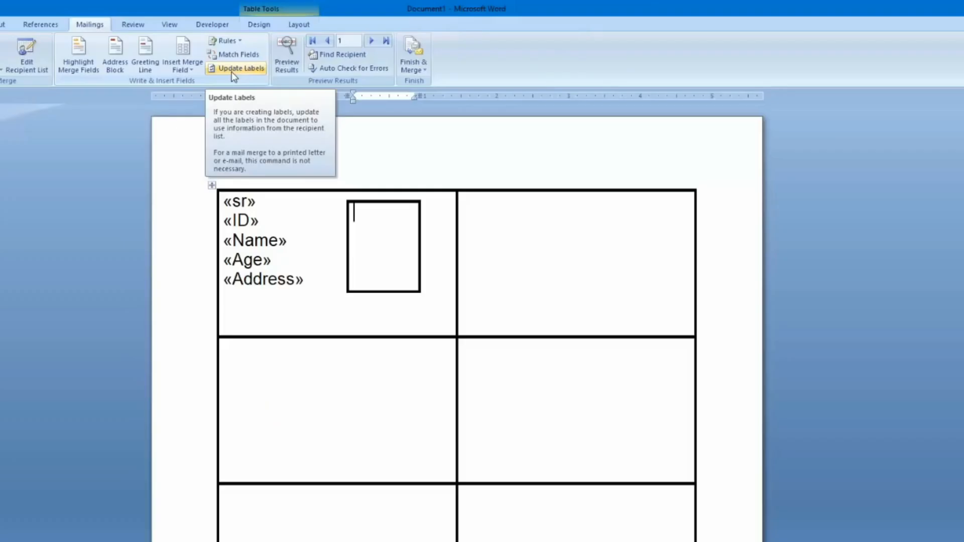
left_click(371, 88)
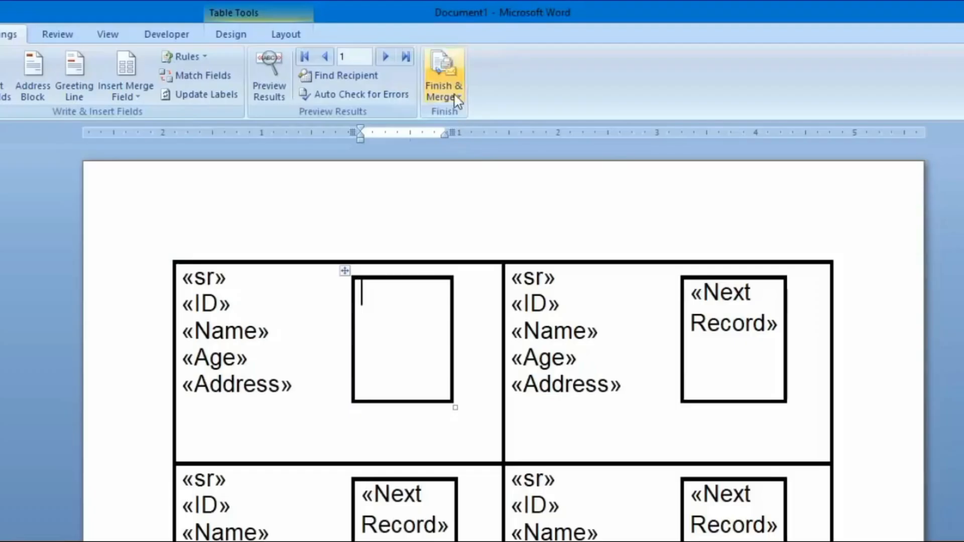
Merge all records into a new document of individual cards.
left_click(421, 69)
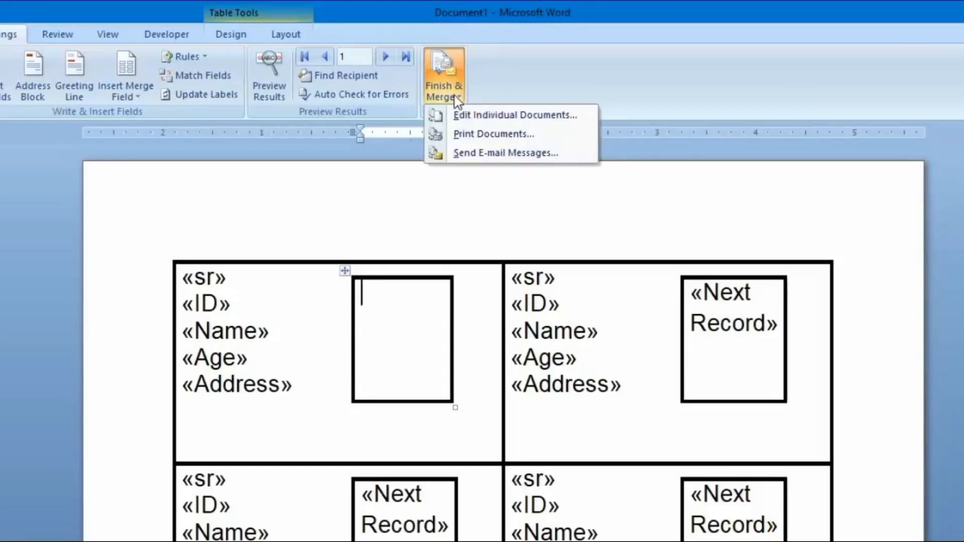
left_click(523, 117)
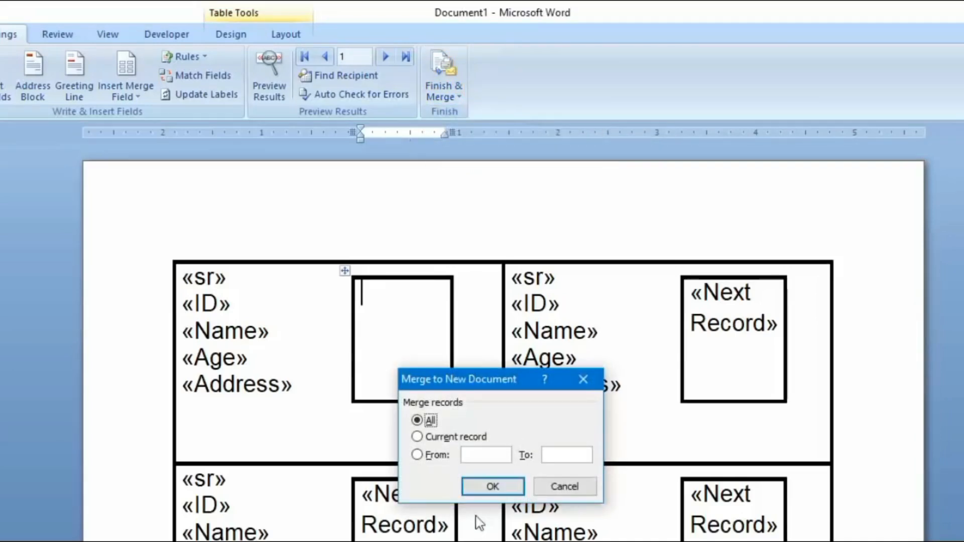
left_click(417, 421)
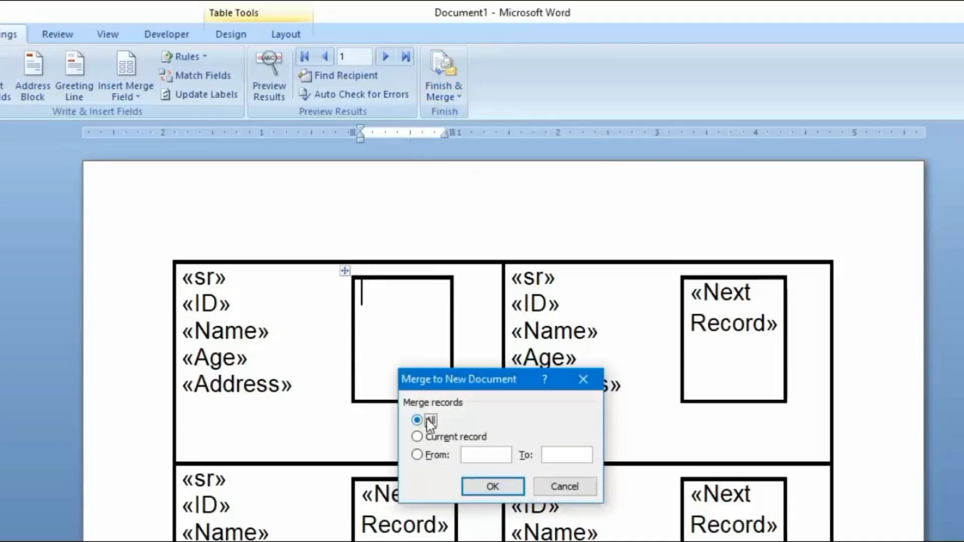
left_click(493, 488)
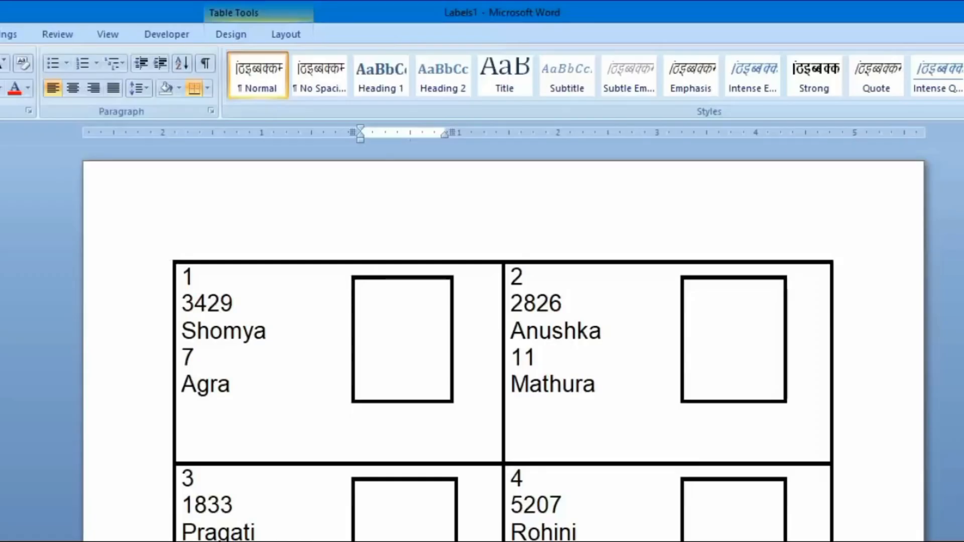
Update all fields in the merged document to load the photos, and look over the cards.
key("ctrl+a")
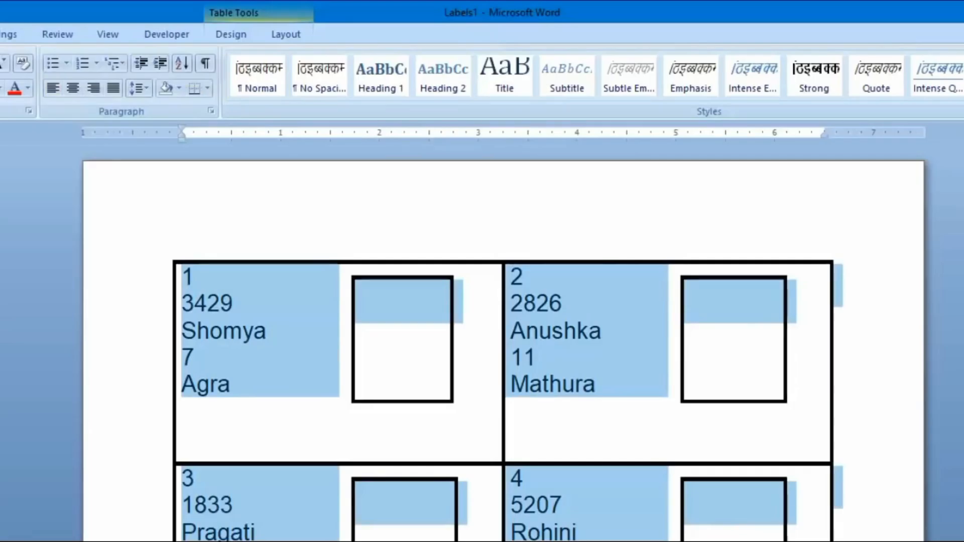
key("F9")
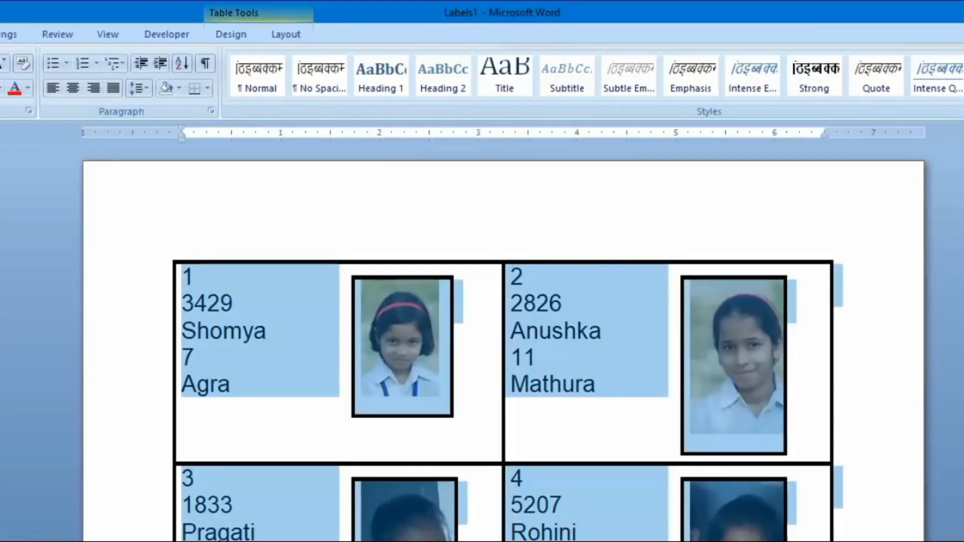
left_click(261, 449)
scroll(267, 446, "down", 3)
scroll(372, 452, "up", 3)
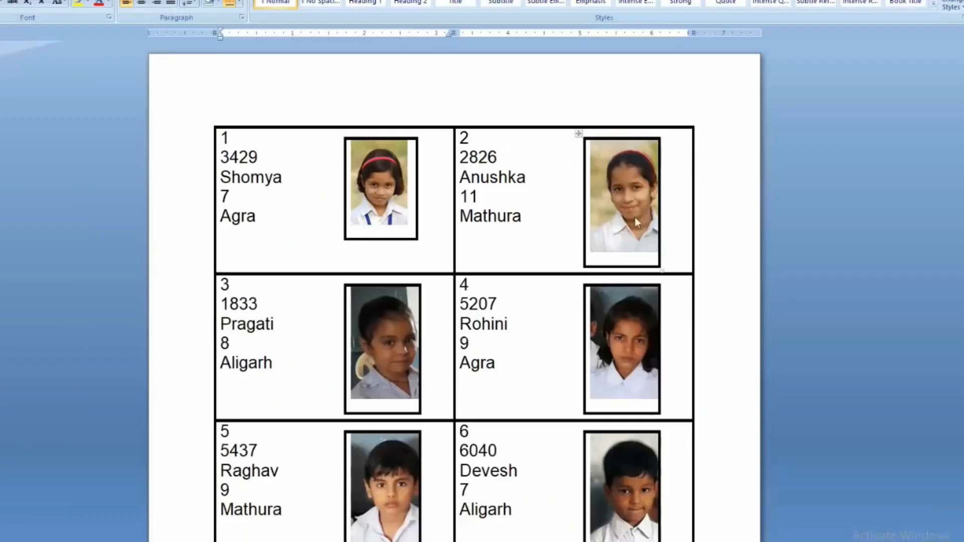
Shrink the photos on cards 2 to 6 so each fits inside its bordered photo box.
left_click(751, 385)
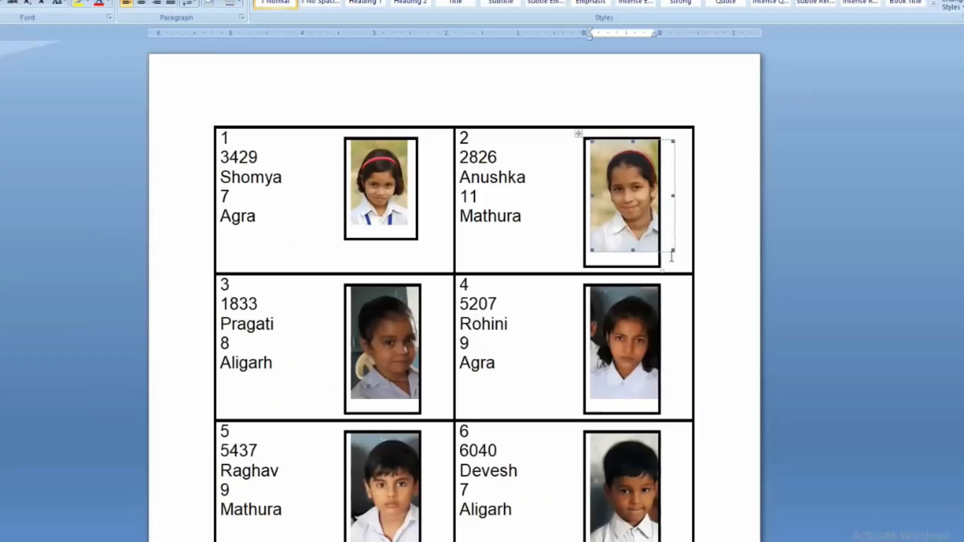
left_click_drag(672, 251, 655, 223)
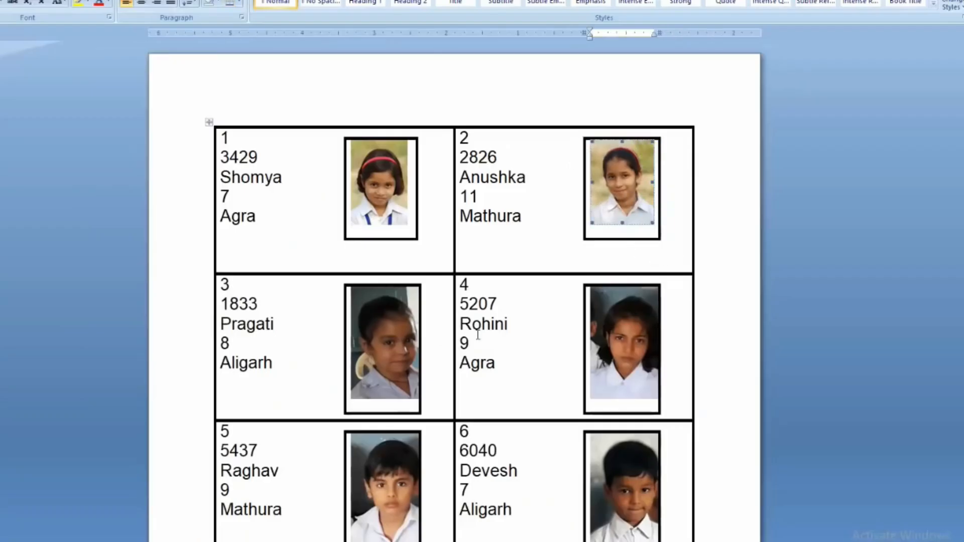
left_click(405, 359)
left_click_drag(432, 396, 432, 372)
left_click(622, 347)
left_click_drag(673, 398, 656, 382)
left_click(426, 534)
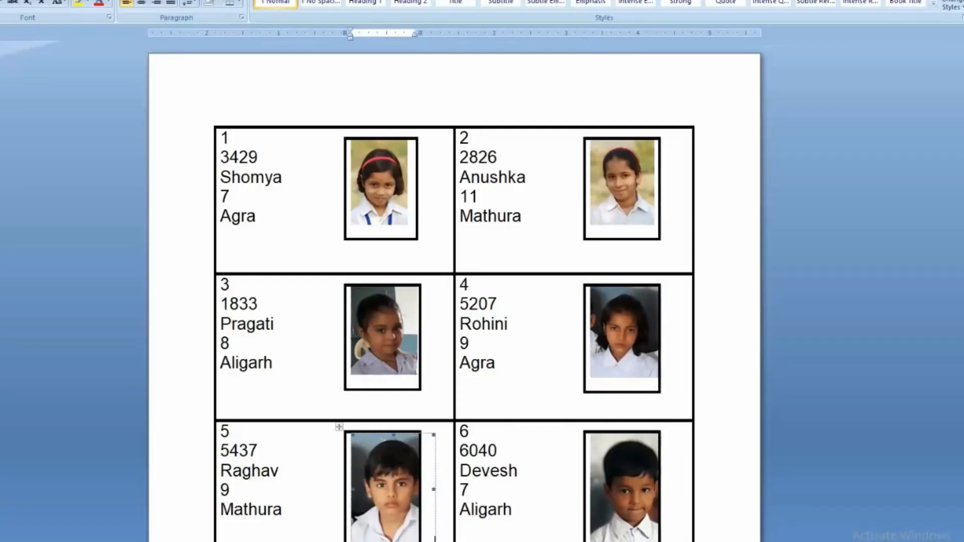
left_click_drag(433, 540, 419, 532)
left_click(653, 530)
left_click_drag(671, 540, 660, 530)
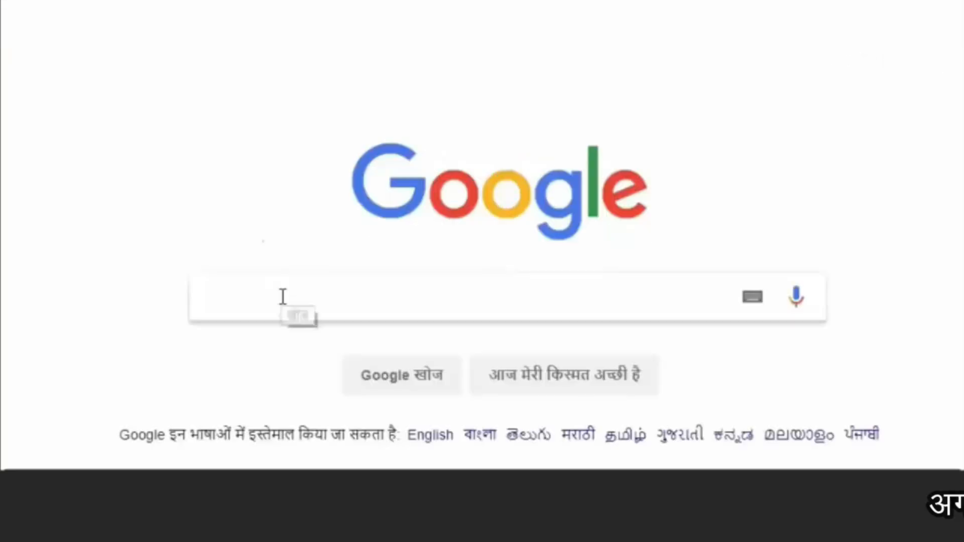
In the web browser, search Google for "my big guide" and open the MyBigGuide website from the results.
left_click(283, 297)
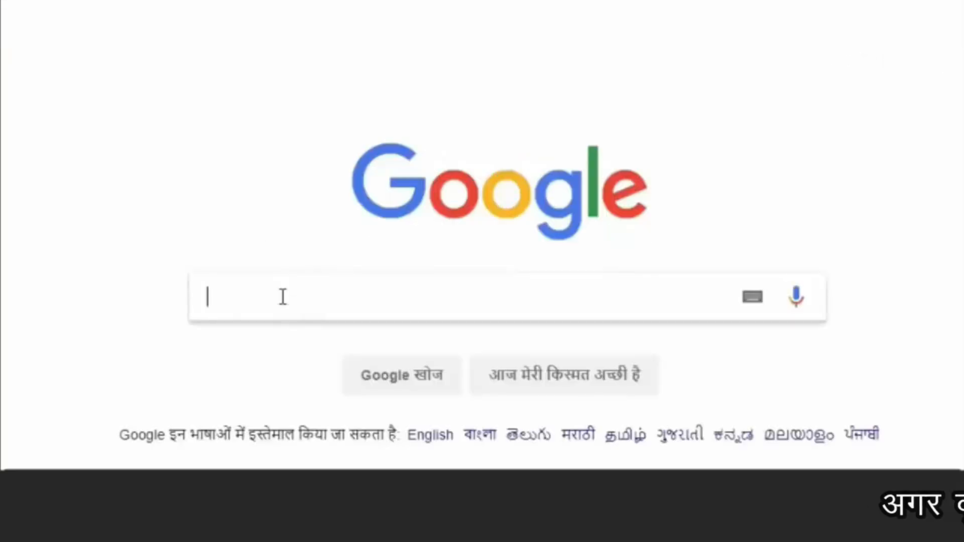
type("my")
type("big guide")
key("Return")
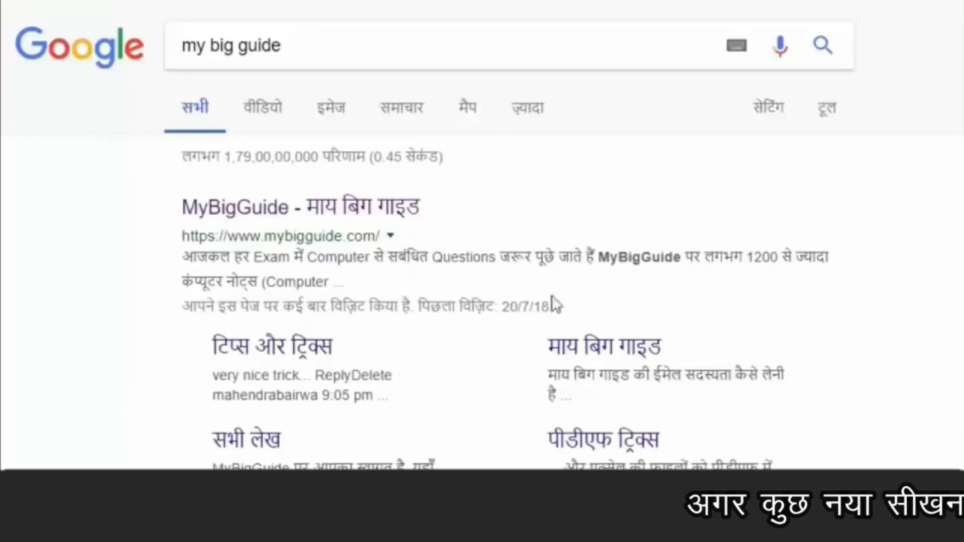
left_click(321, 215)
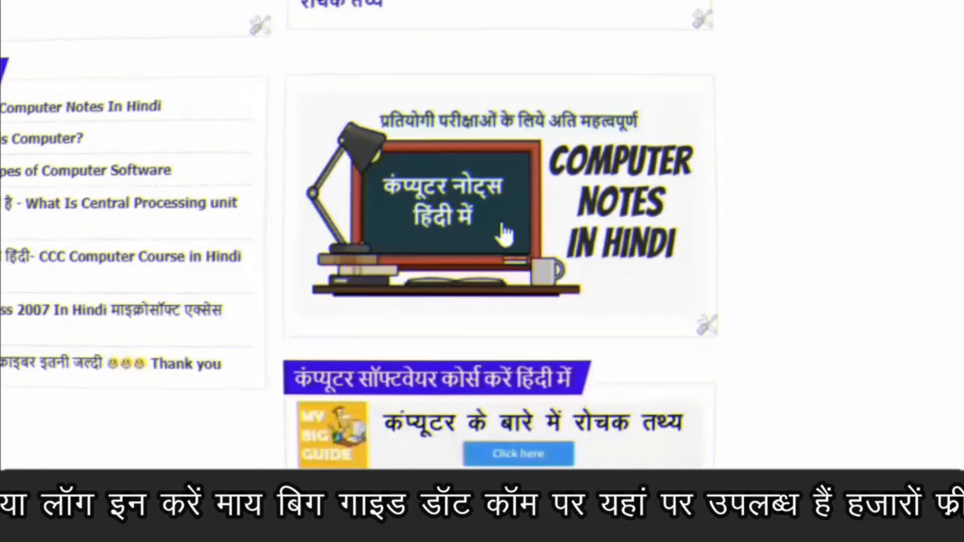
Open the Computer Notes In Hindi page, look through its topic links, and open the free online computer quiz link.
left_click(513, 241)
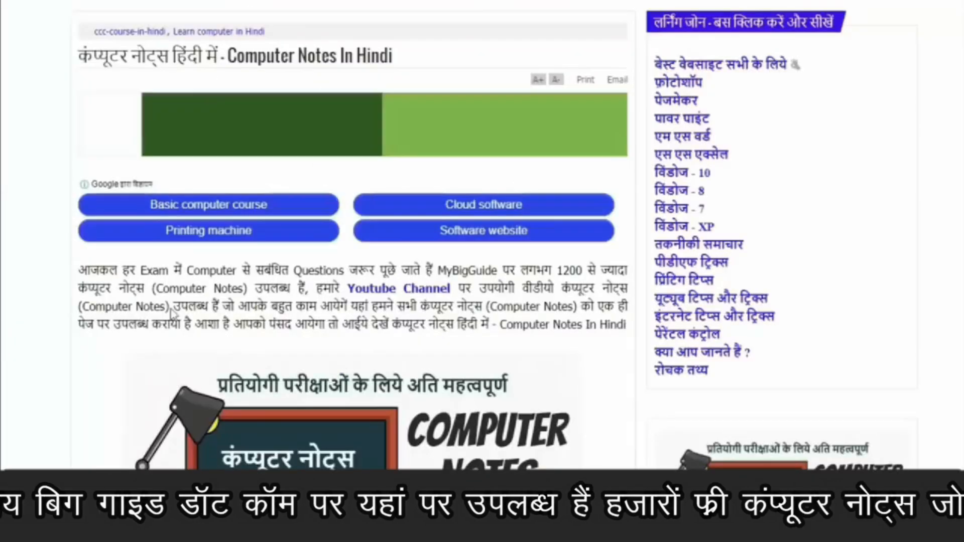
scroll(389, 312, "down", 2)
scroll(527, 282, "down", 15)
scroll(527, 282, "up", 8)
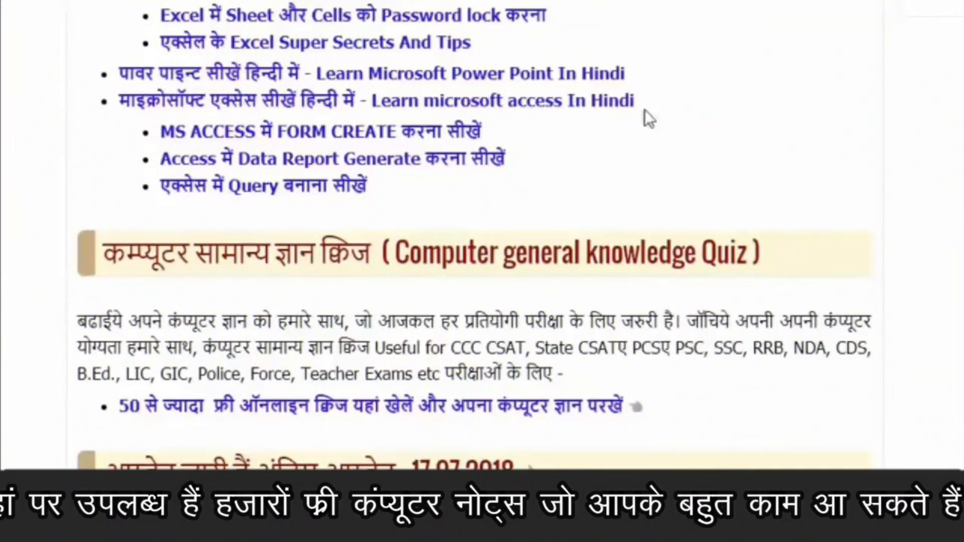
scroll(628, 88, "down", 2)
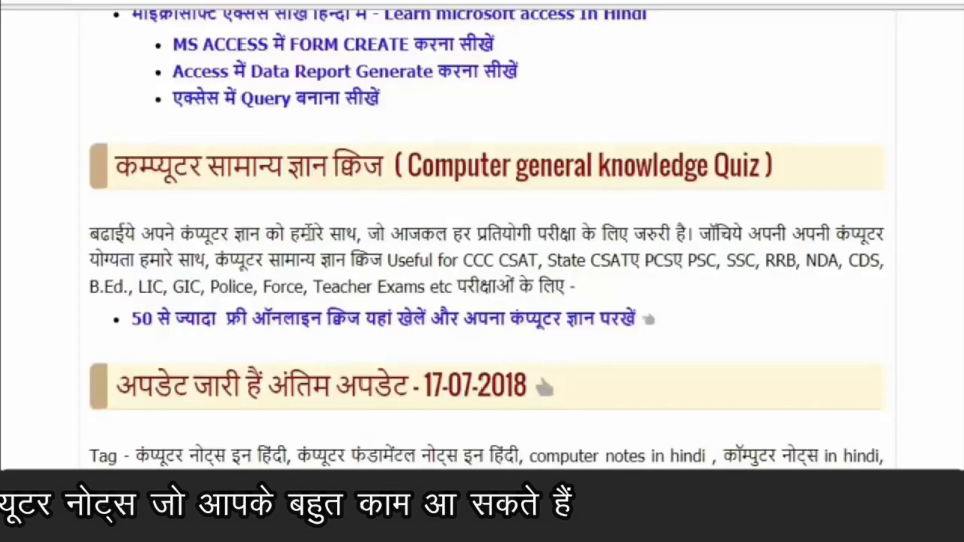
left_click(460, 316)
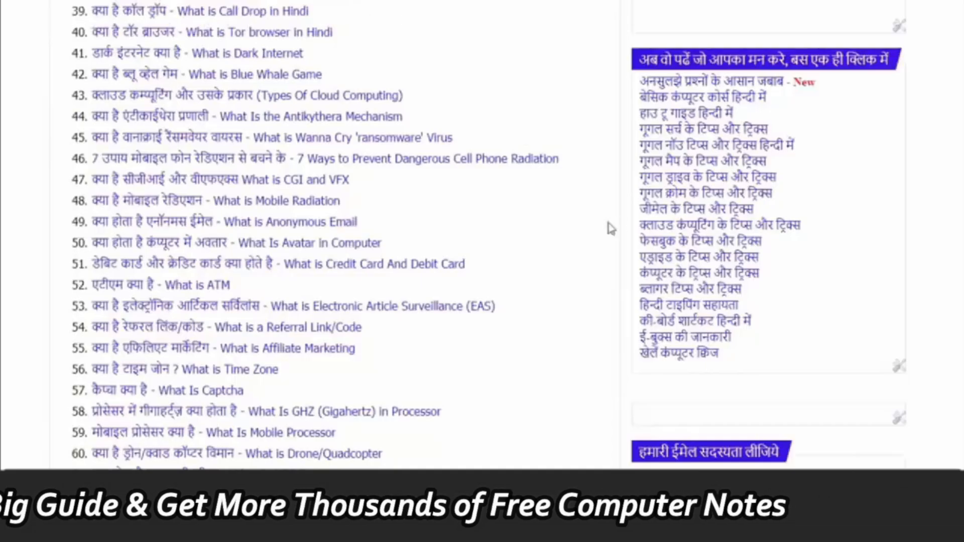
Look through the whole FAQ list of computer questions and return to its beginning.
scroll(568, 228, "down", 7)
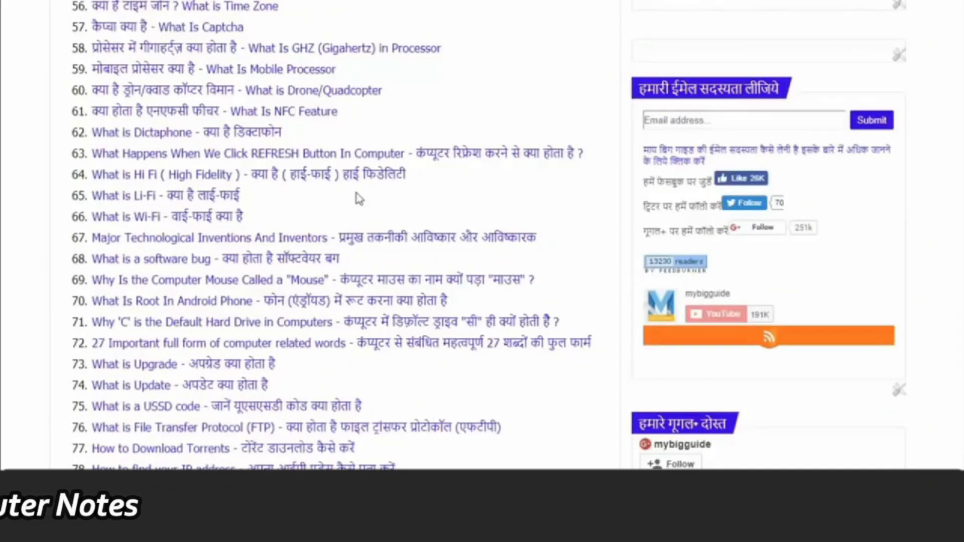
scroll(358, 198, "down", 20)
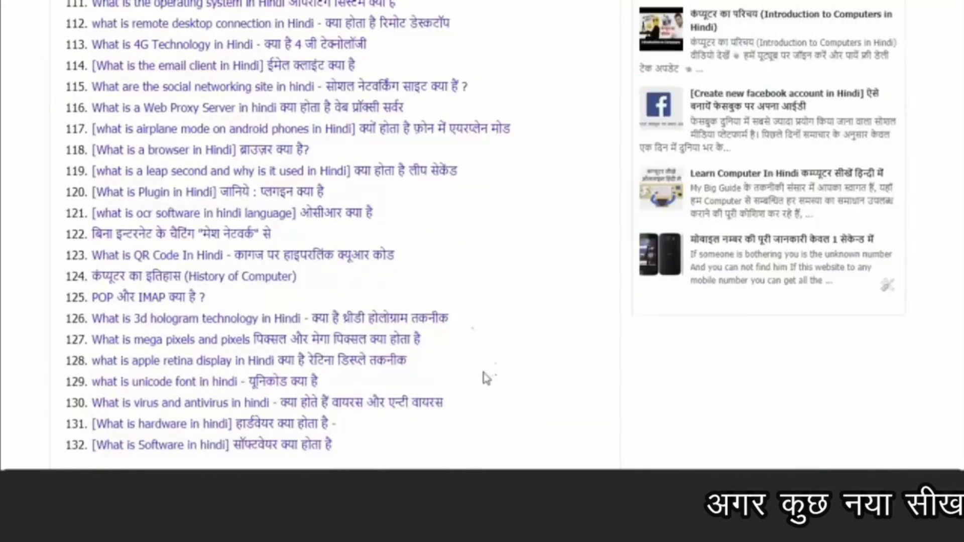
scroll(441, 309, "up", 20)
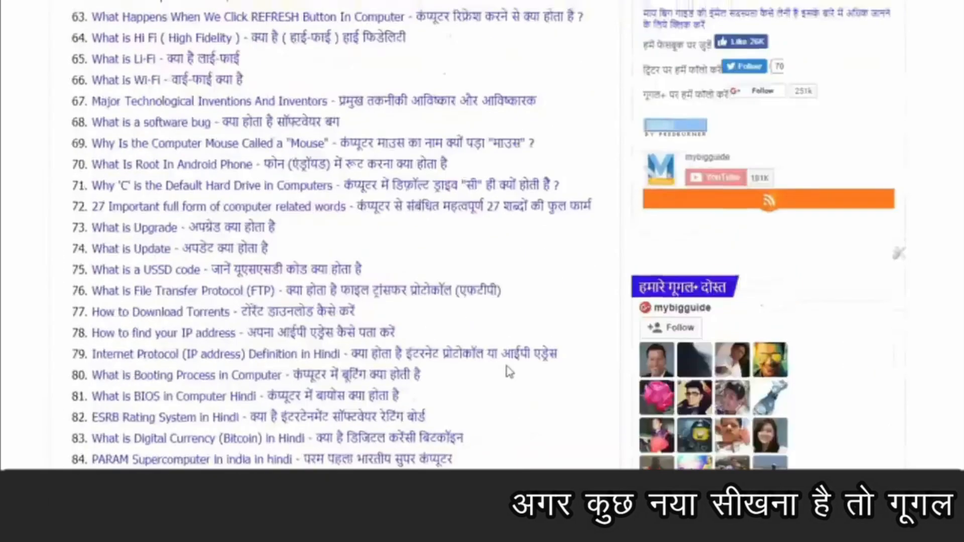
scroll(533, 370, "up", 15)
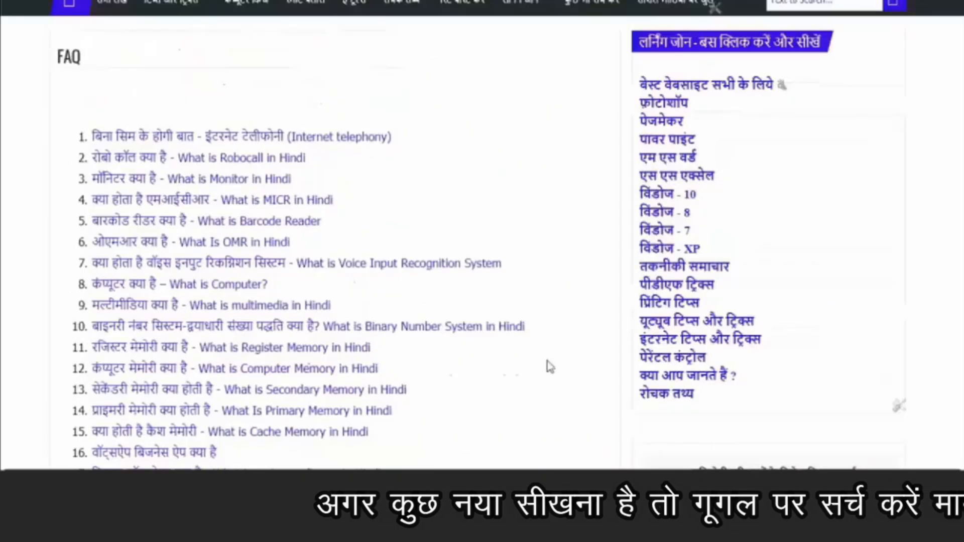